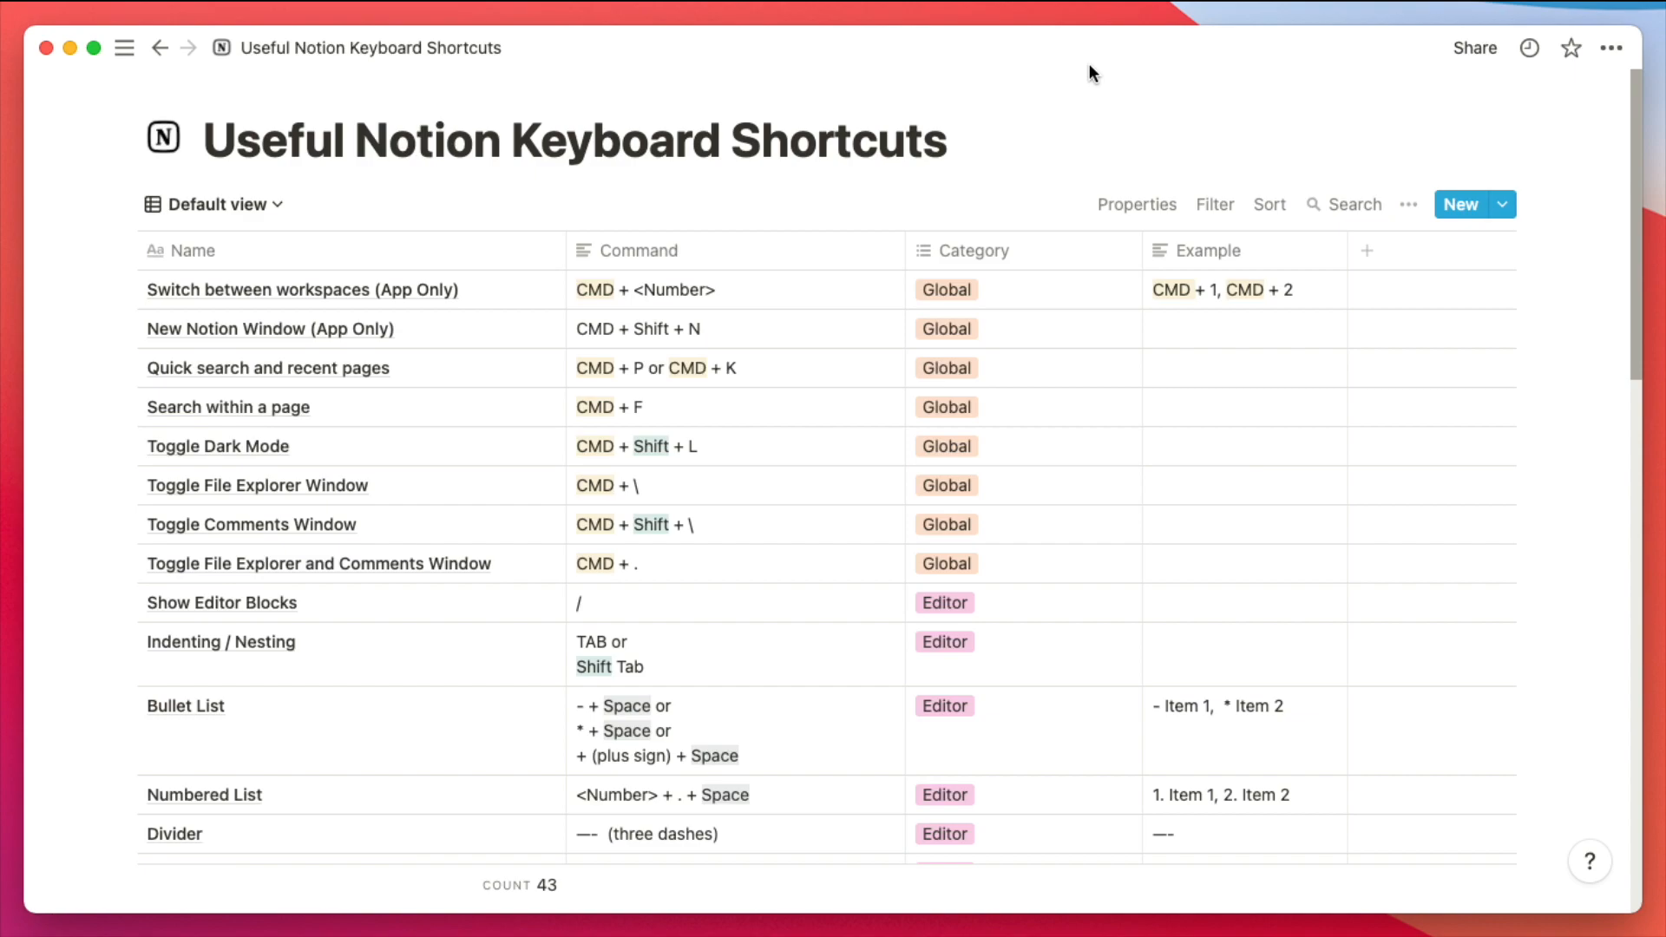
- Open a new window and move it aside
key("super+shift+n")
left_click_drag(1071, 60, 1391, 258)
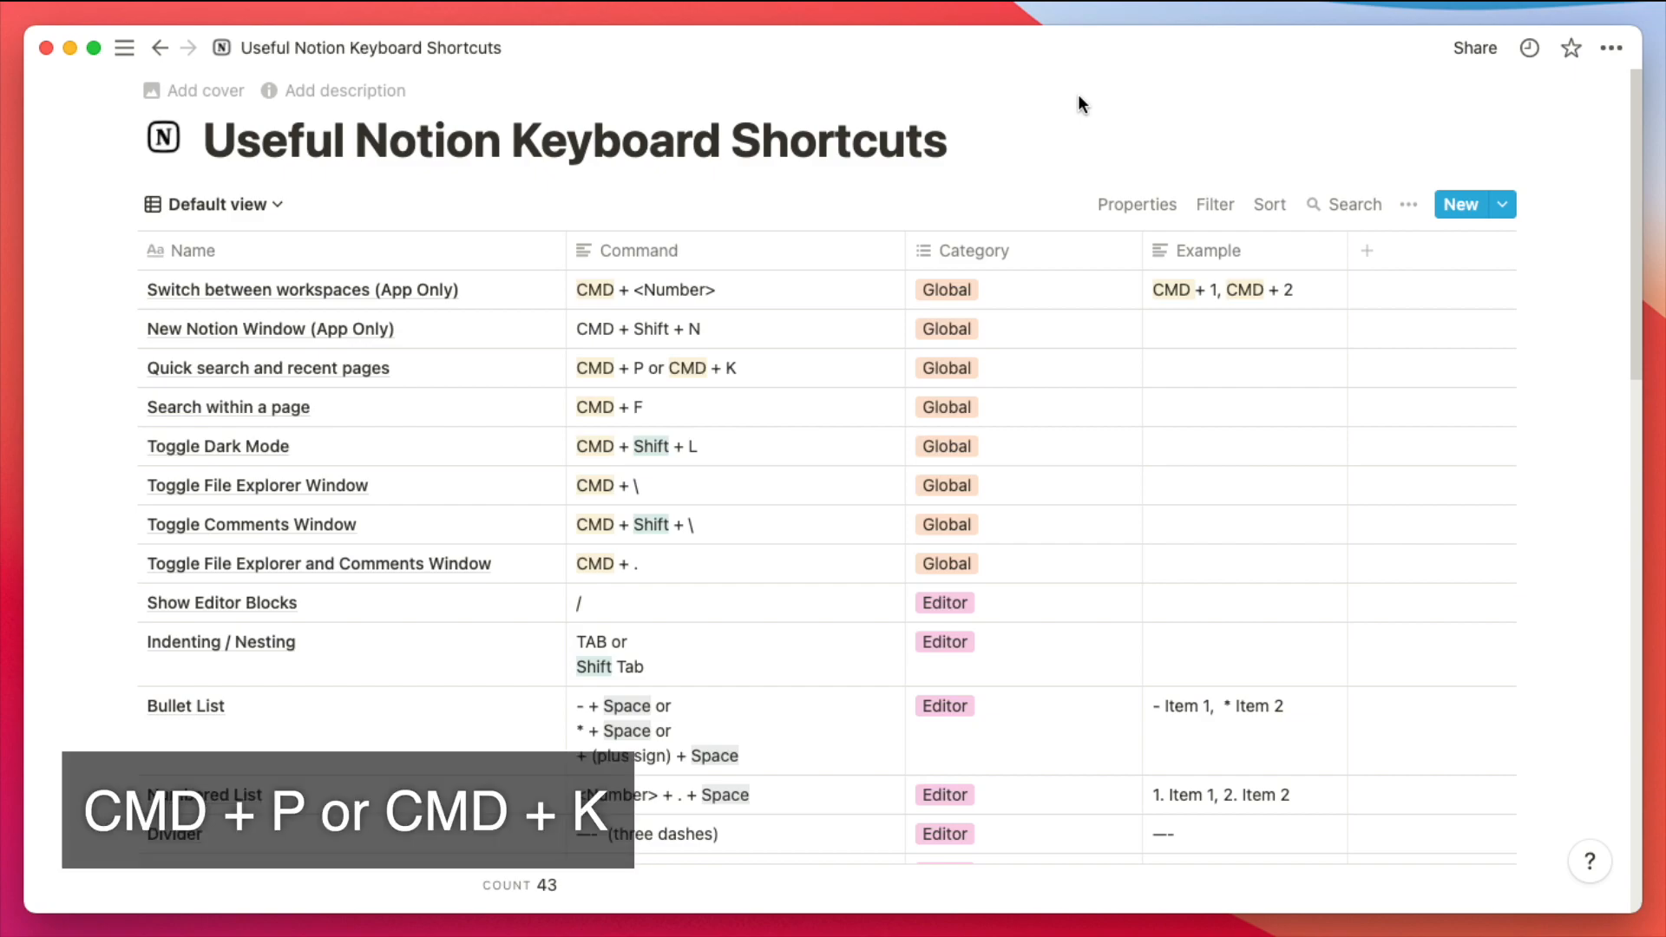
- Open the quick search to view the recent pages, and close it without choosing one
key("super+p")
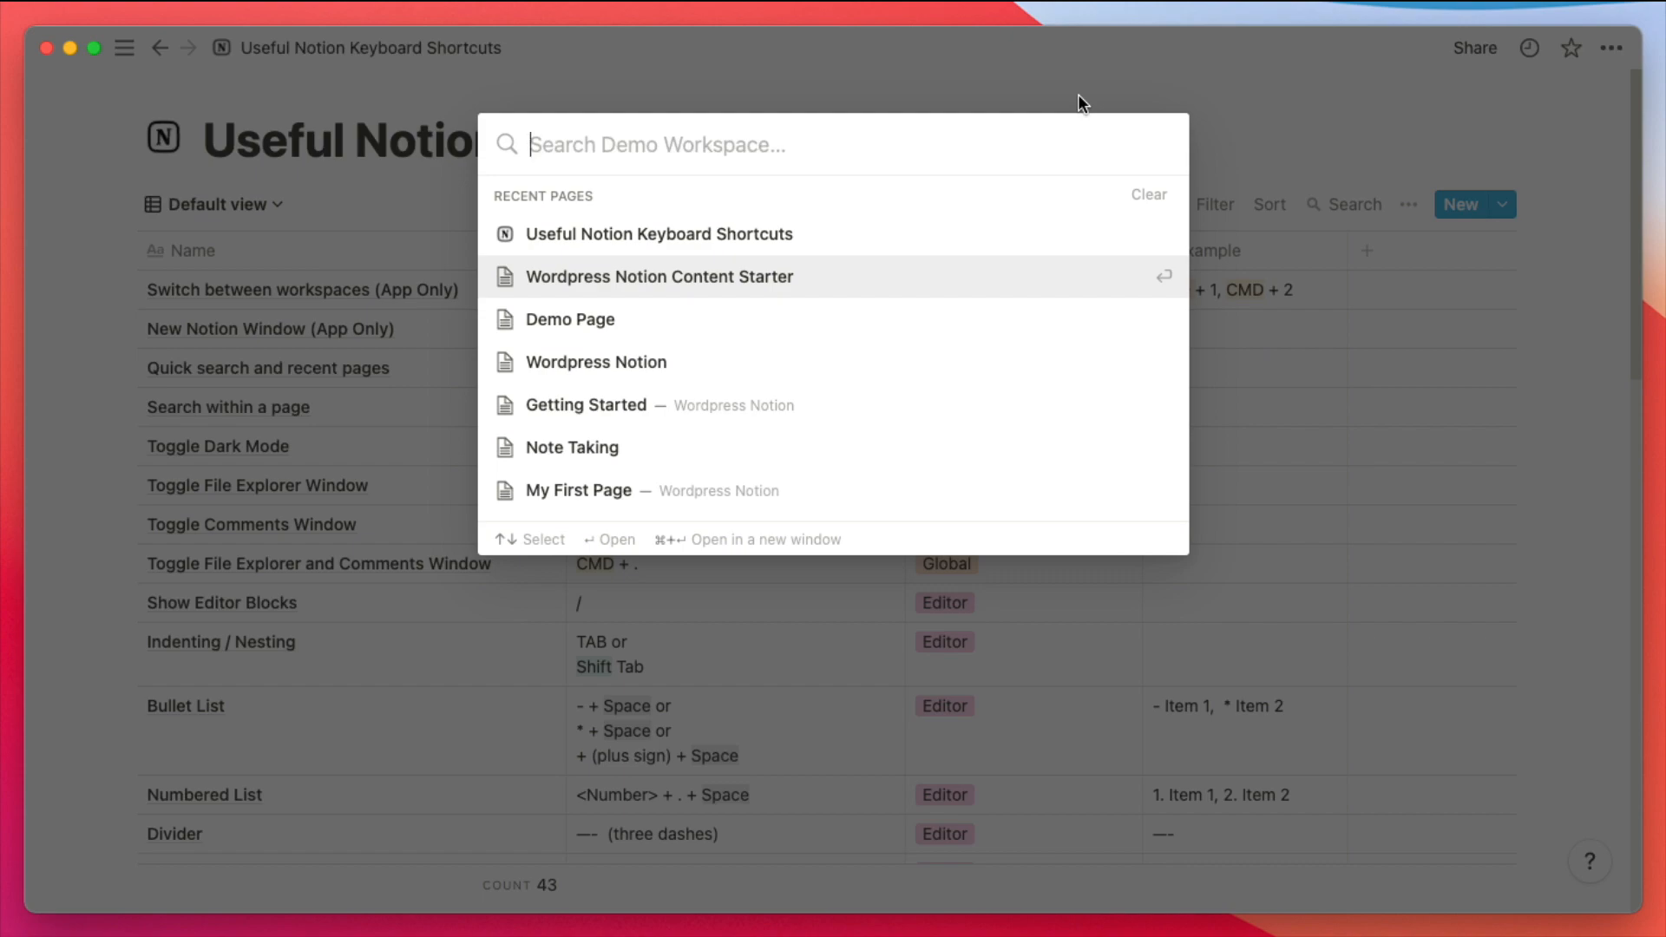
left_click(1098, 76)
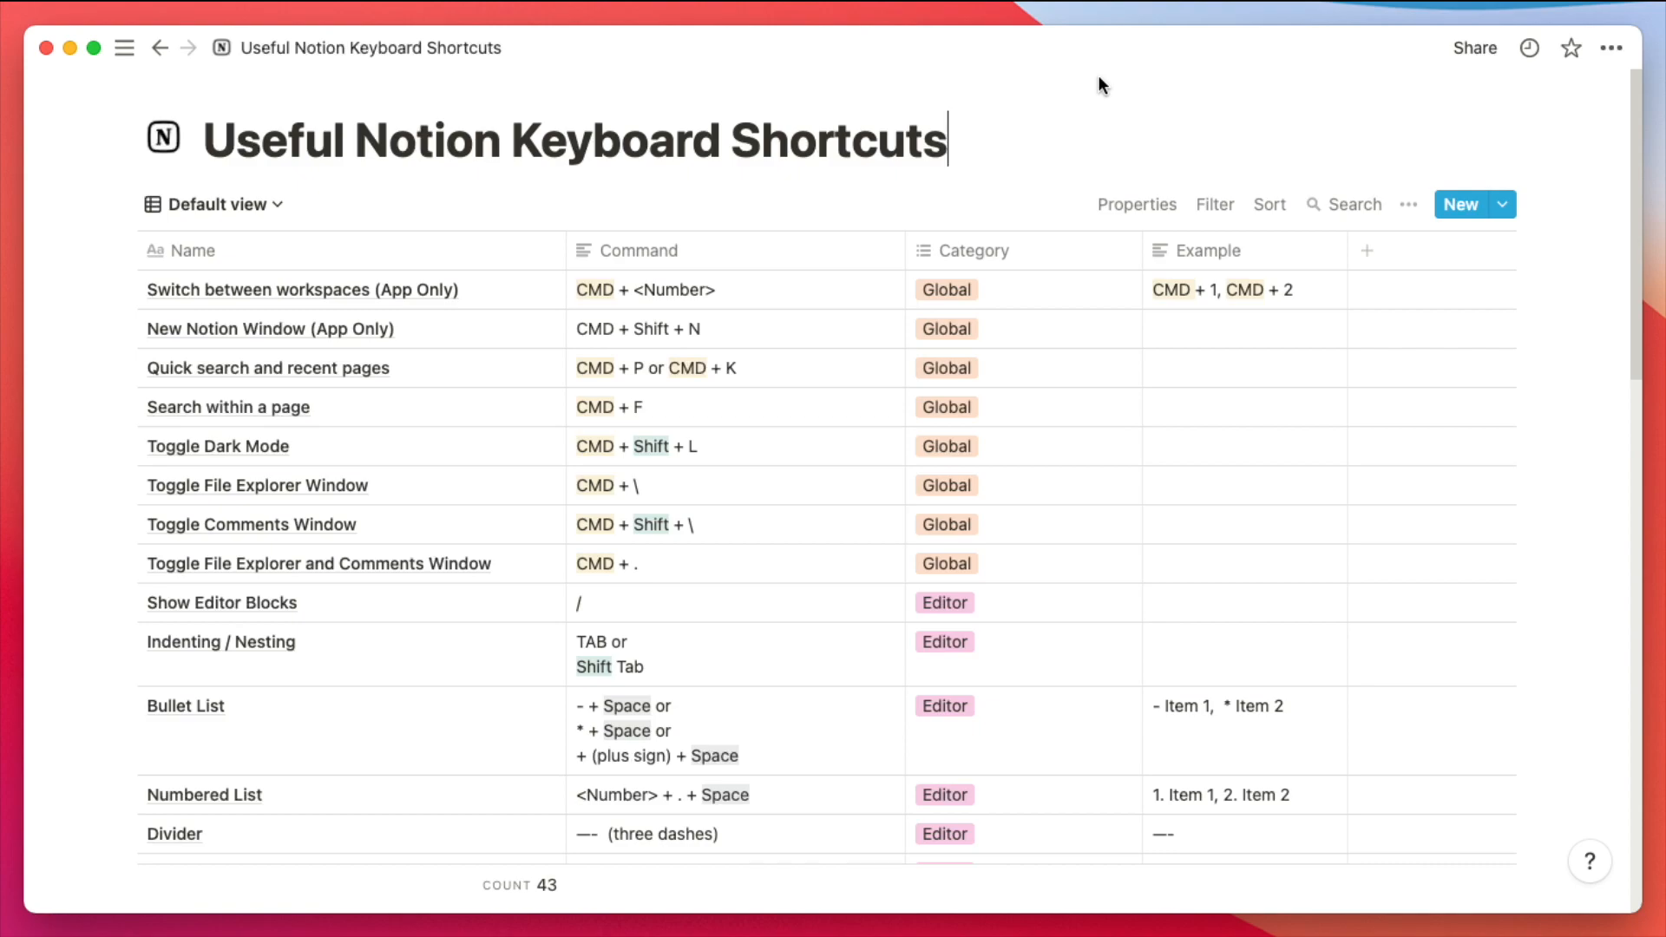
- Switch the interface to dark mode and back to light mode, twice
key("super+shift+l")
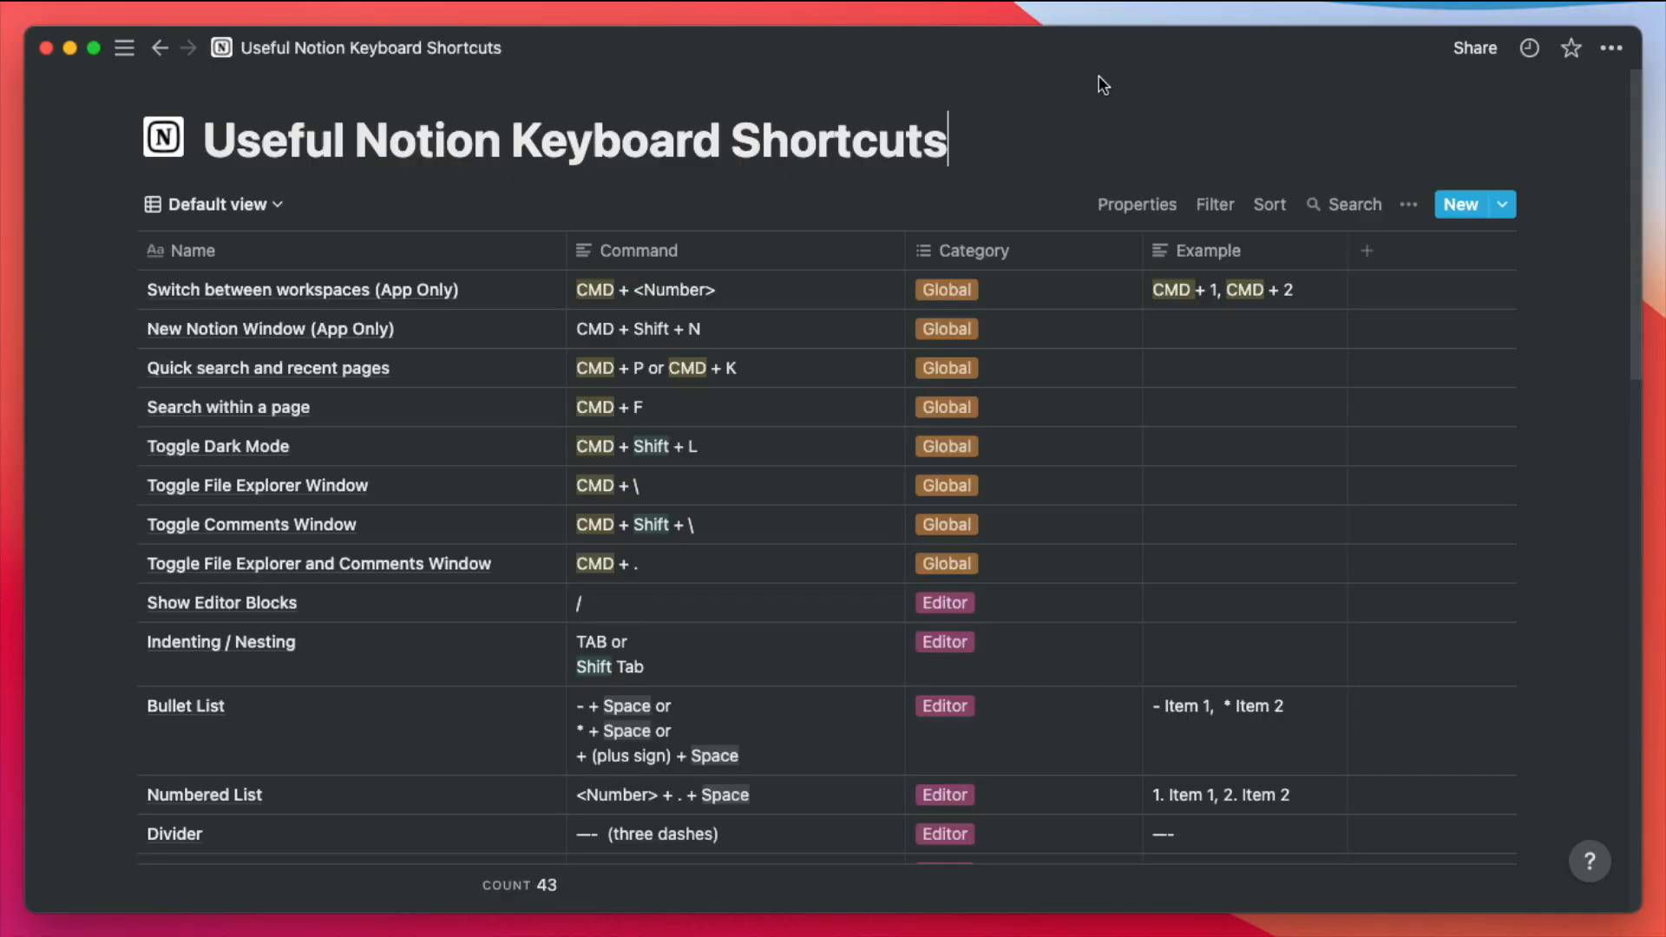
key("super+shift+l")
key("super+shift+l")
key("super+shift+l")
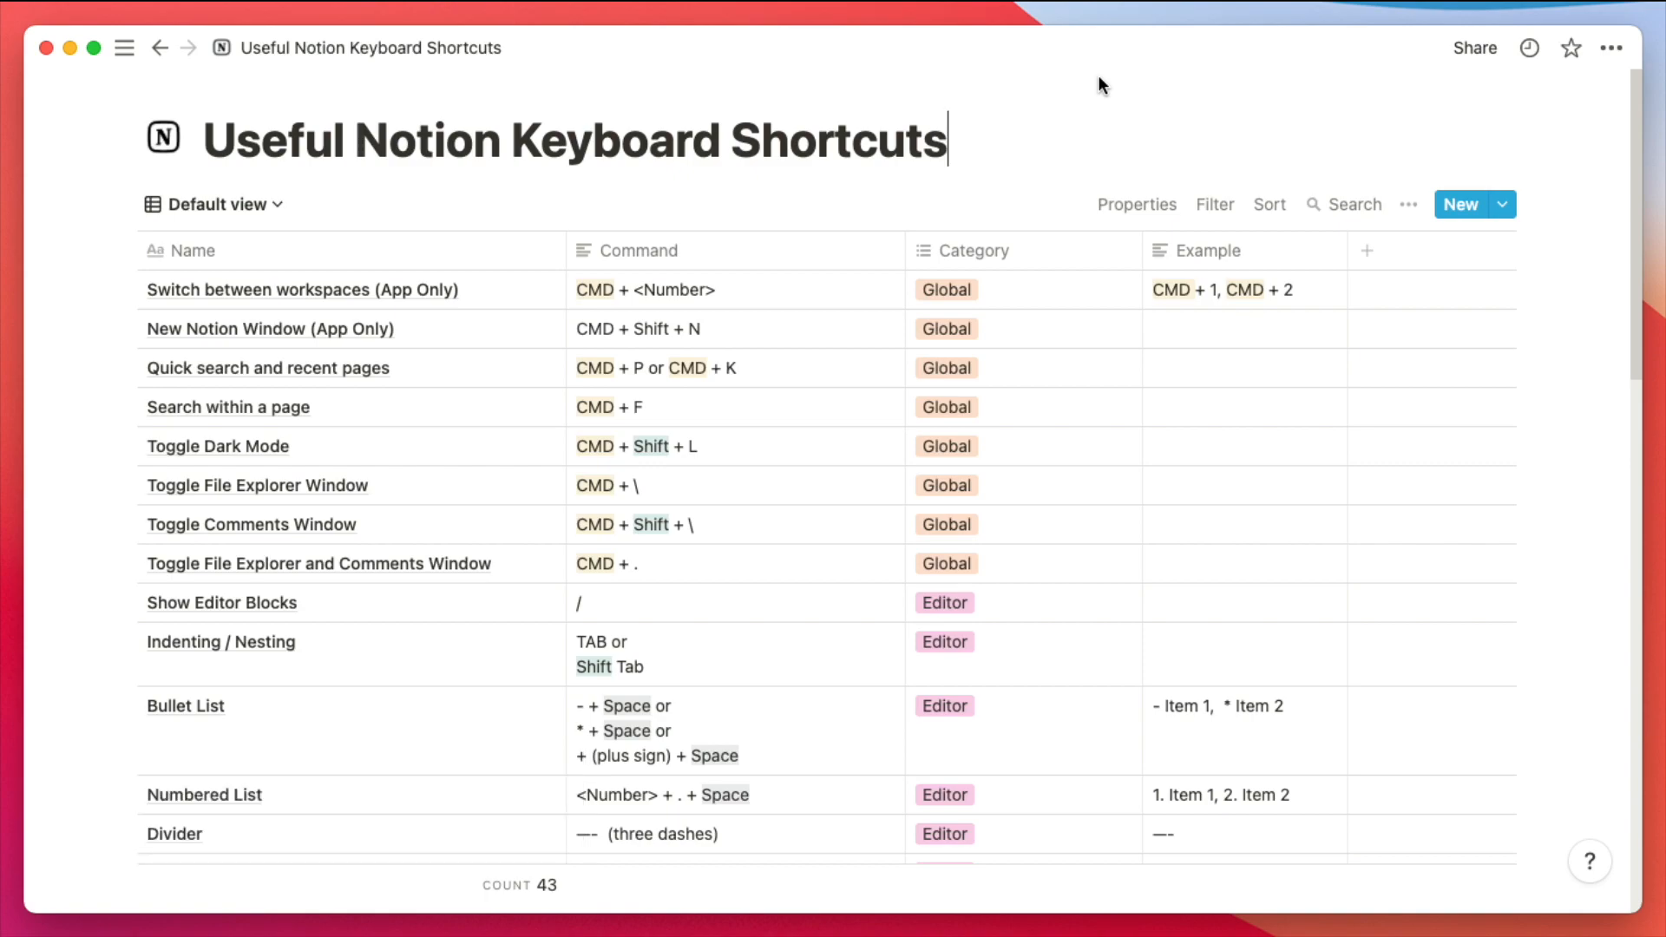
- Show and hide the page sidebar, and do the same with the comments pane
key("super+backslash")
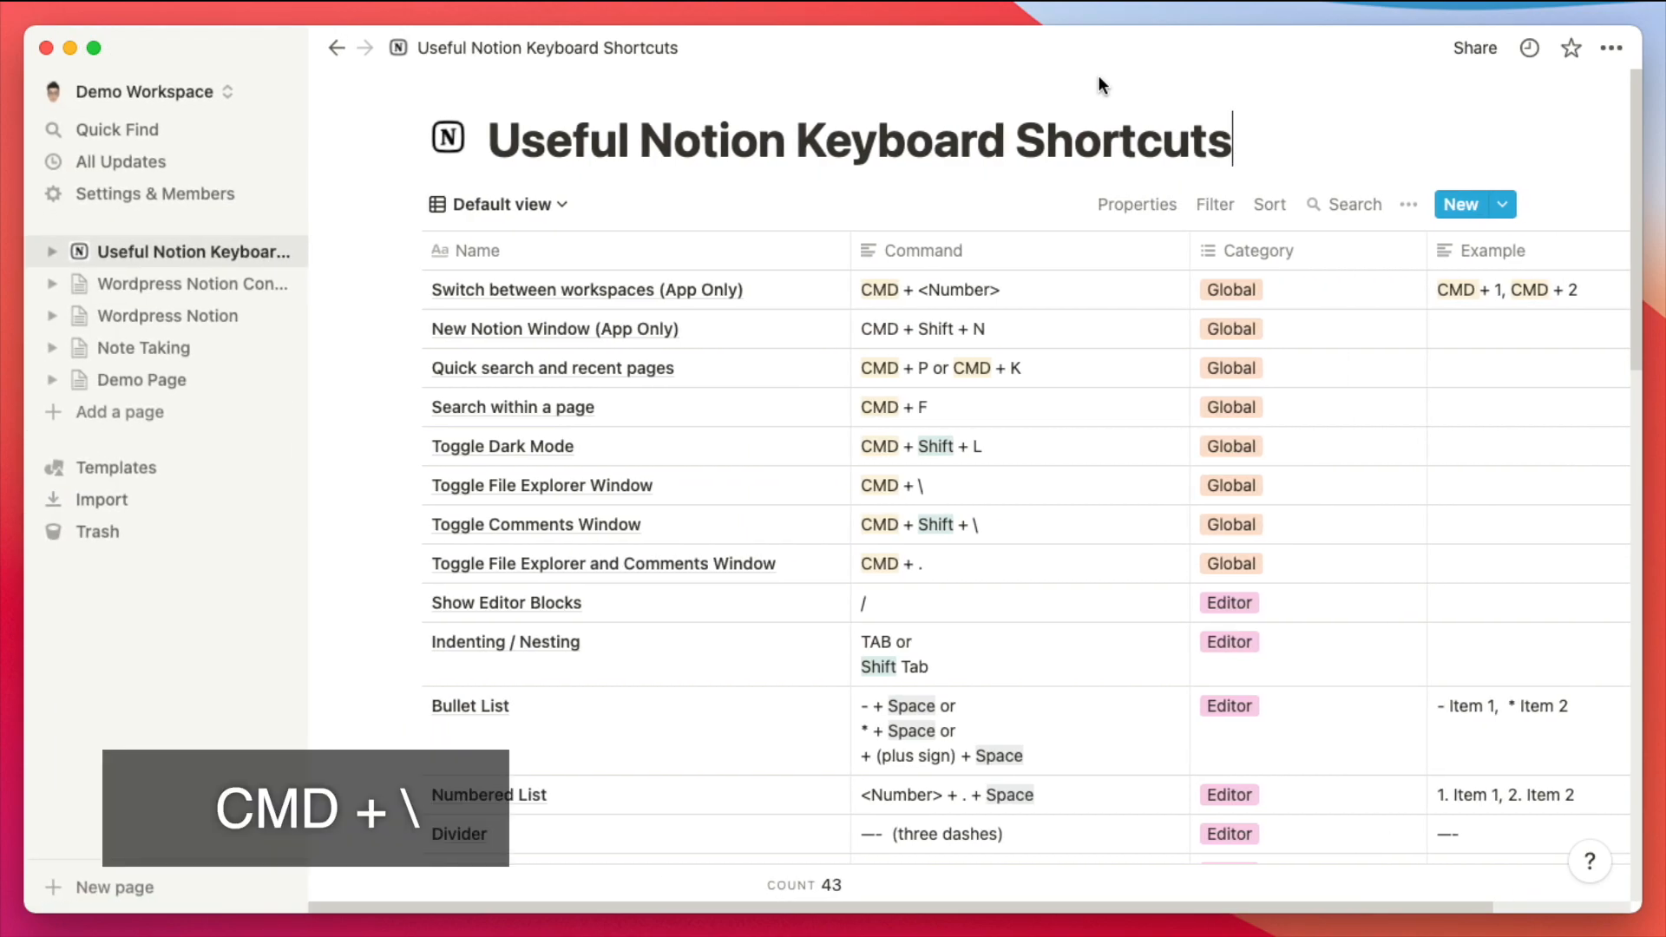
key("super+backslash")
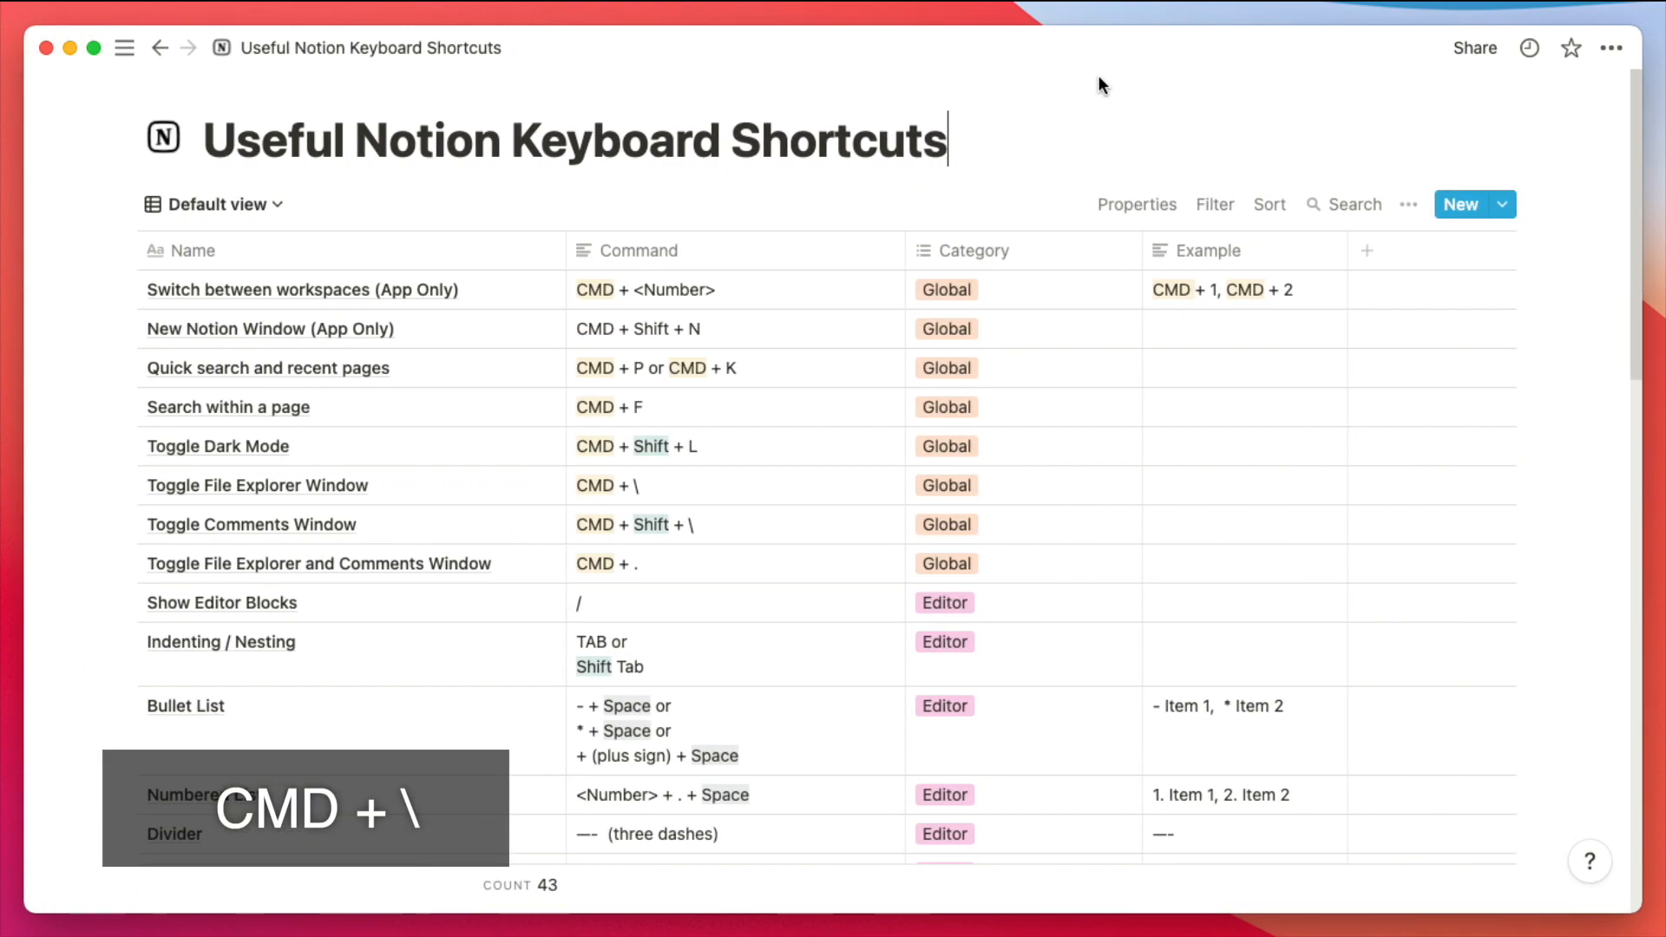
key("super+shift+backslash")
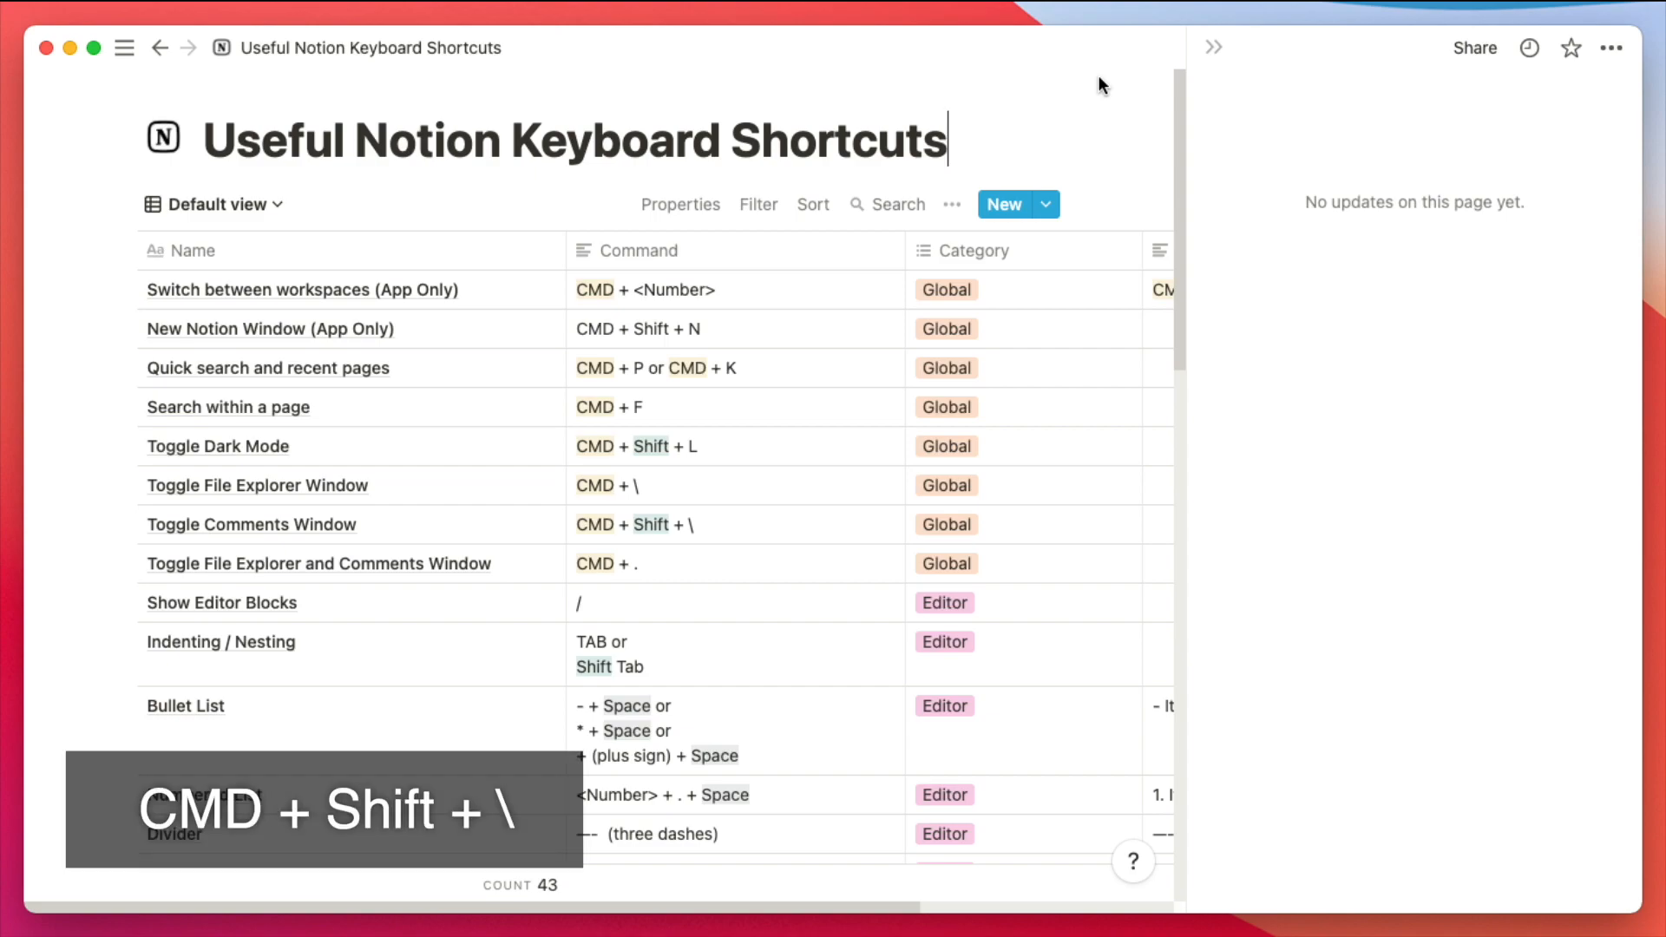
key("super+shift+backslash")
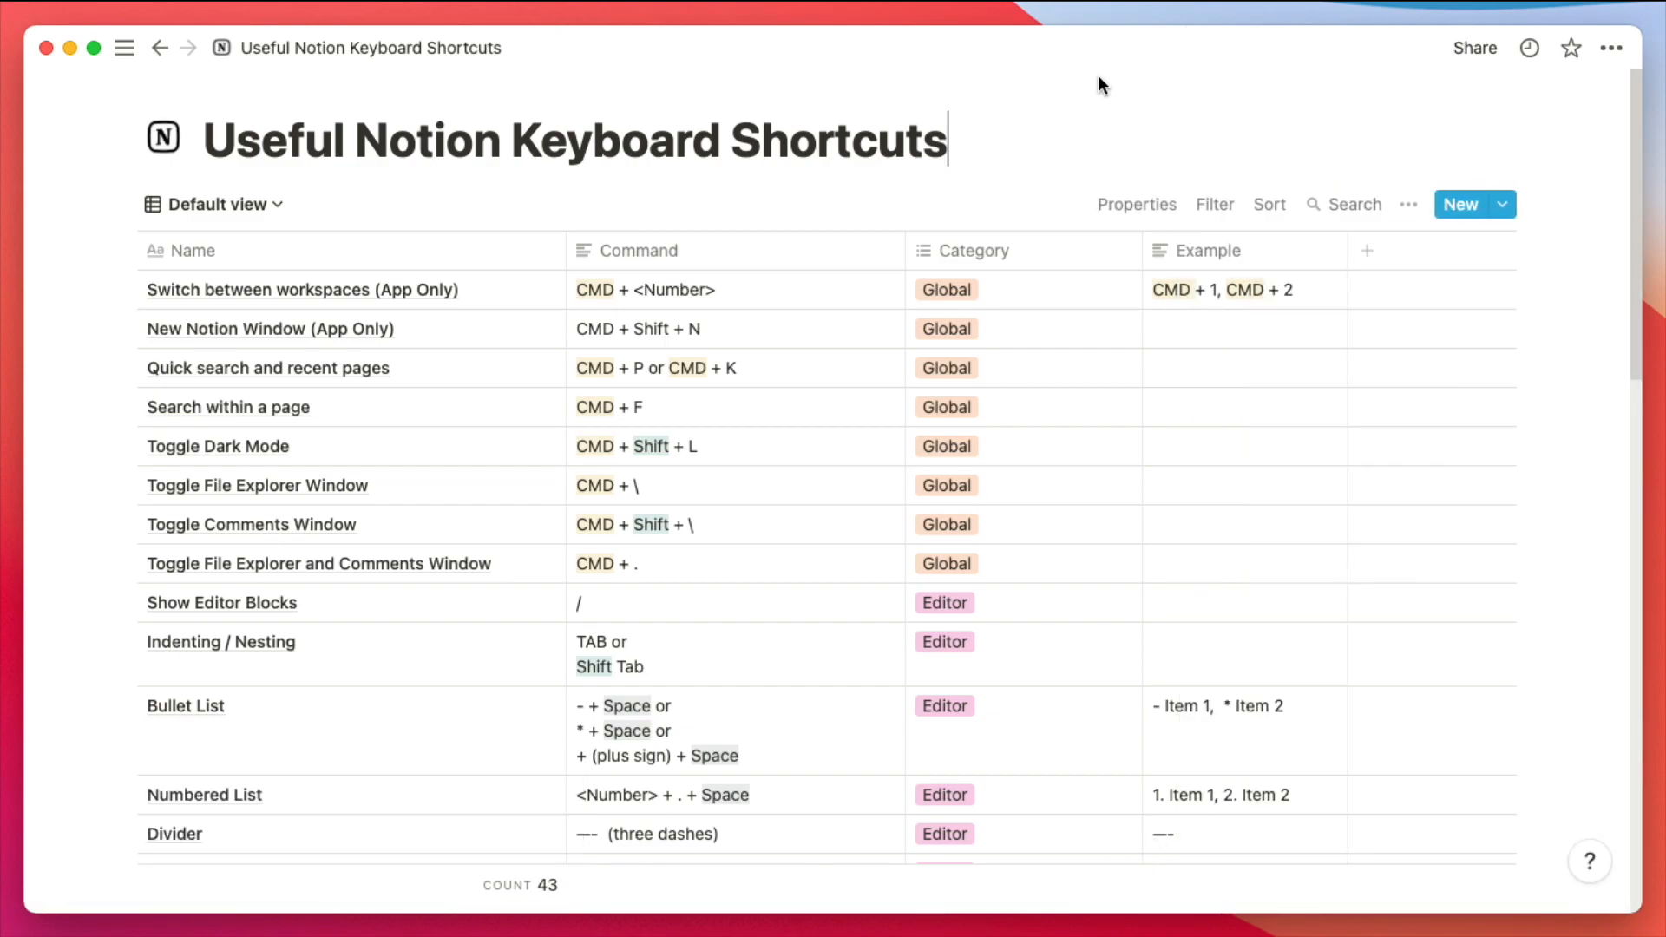
- Show and hide the sidebar and the comments pane together, twice
key("super+period")
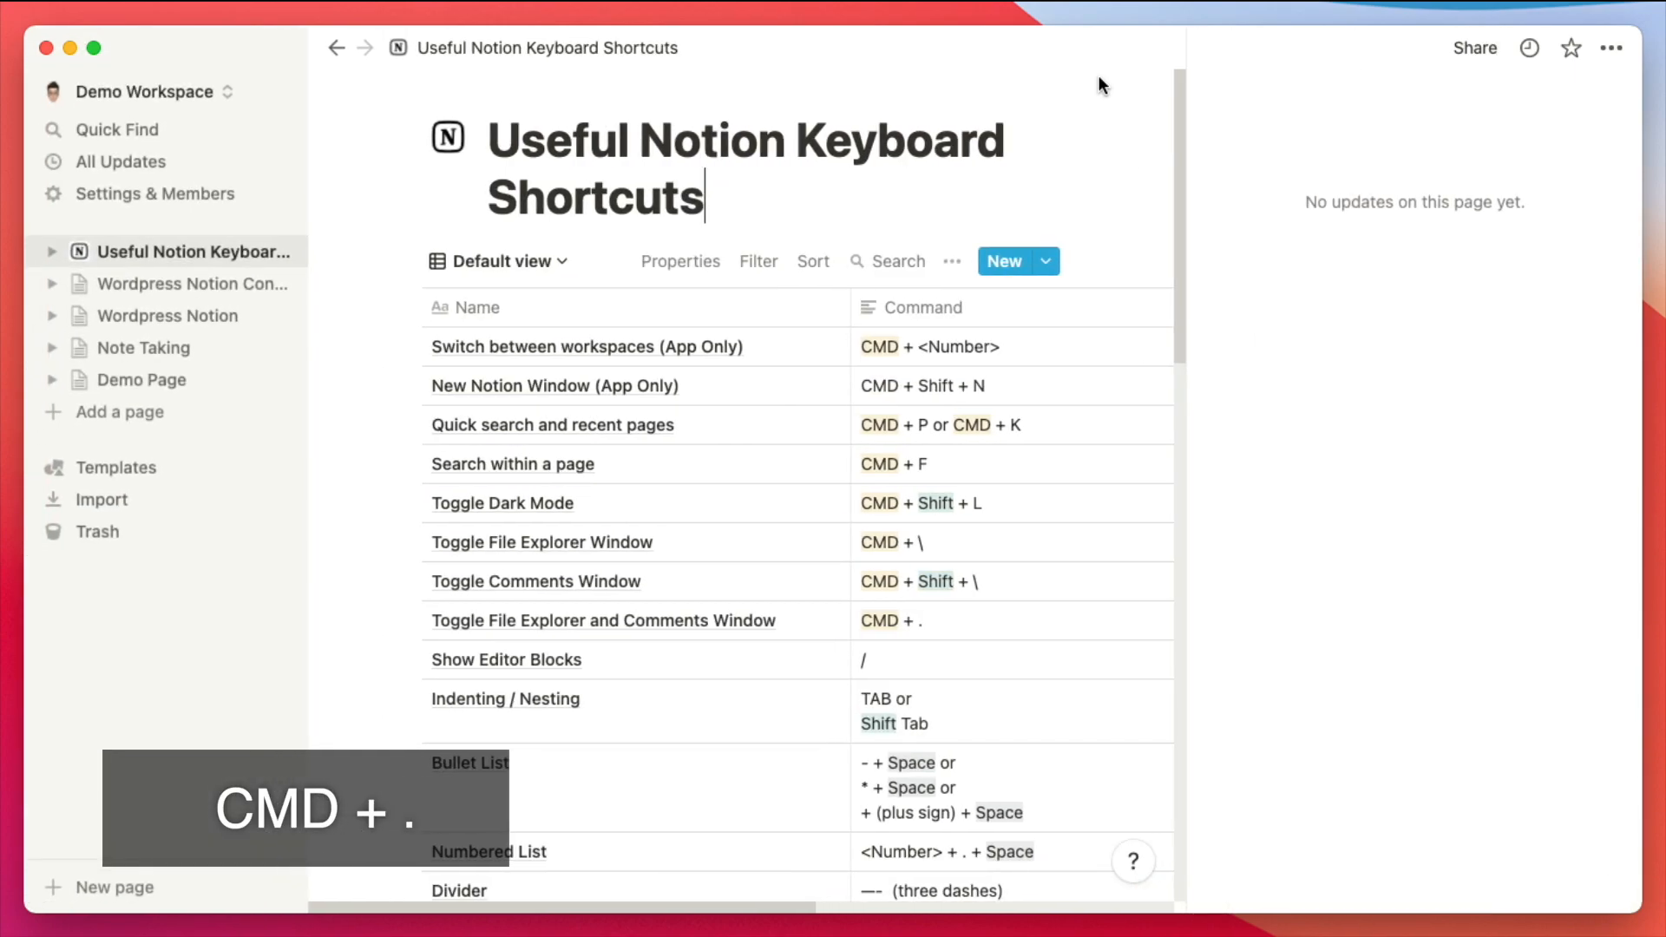
key("super+period")
key("super+period")
key("super+period")
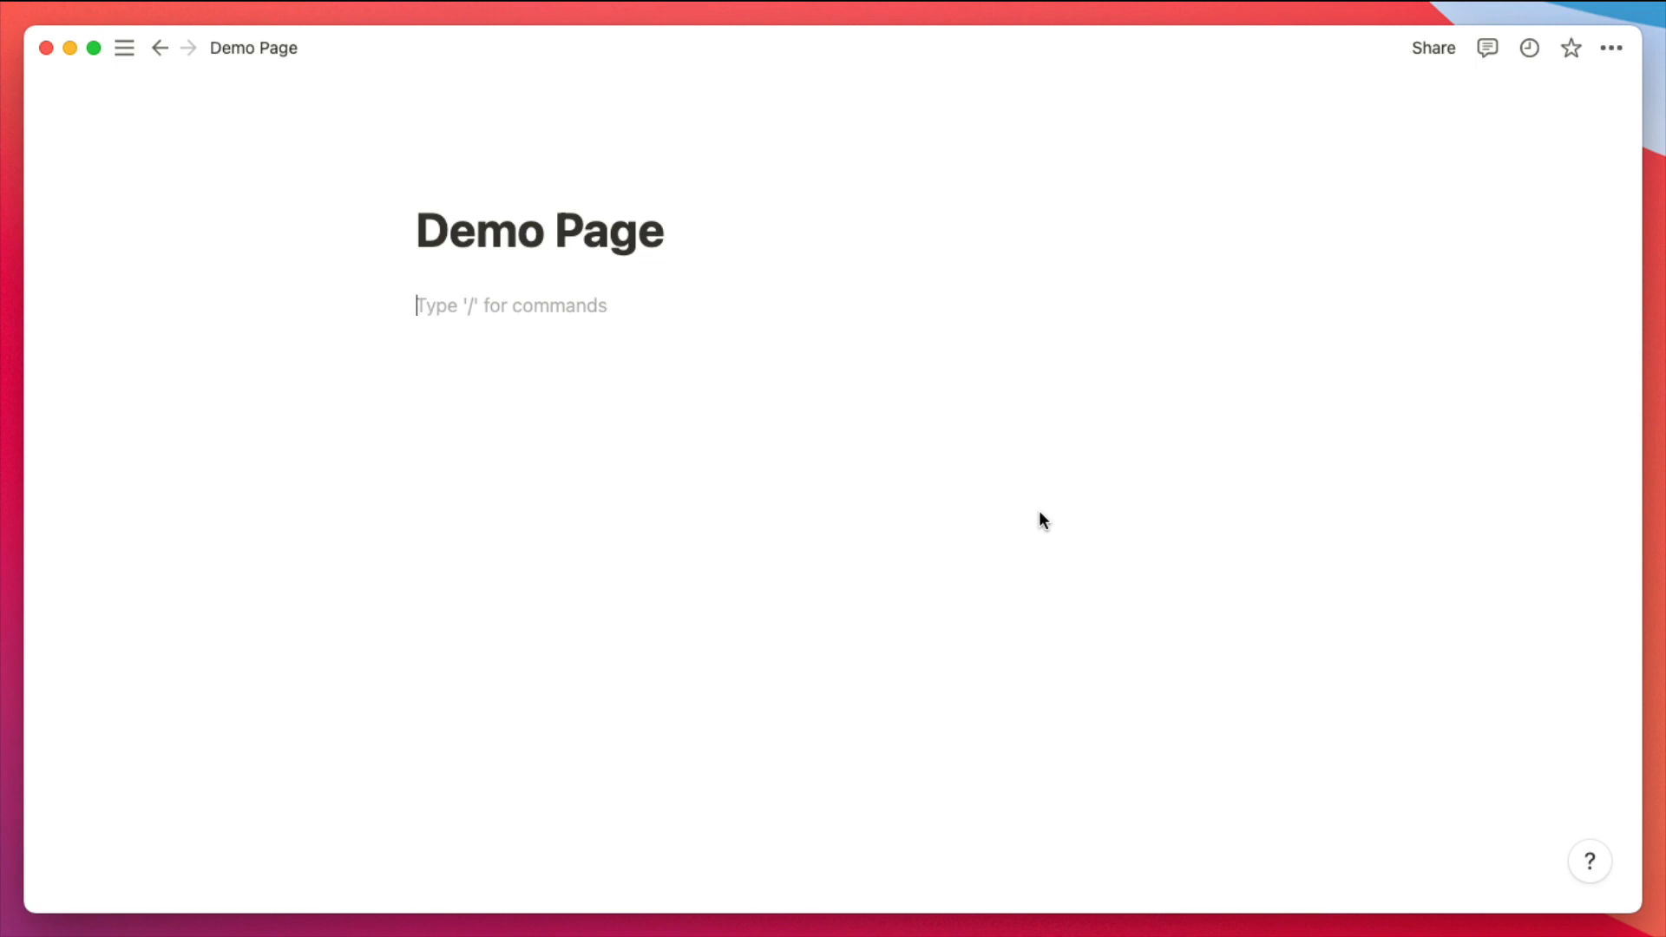
- Bring up the list of block types on the empty line of Demo Page, look through it, and clear the slash
type("/")
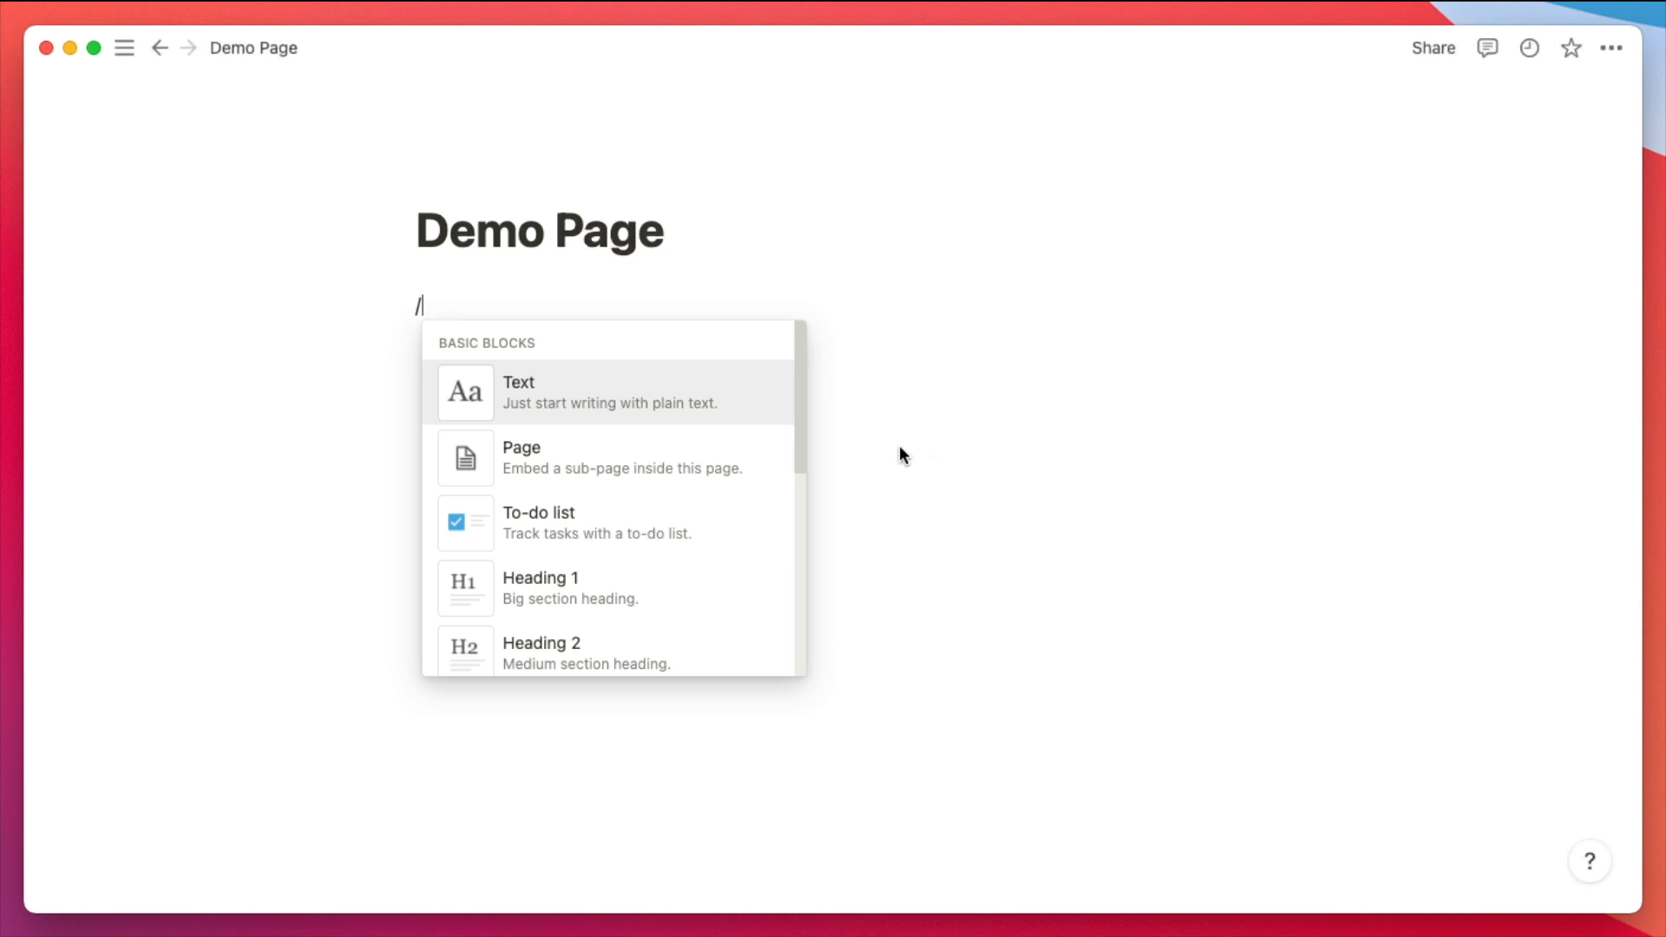
scroll(692, 494, "down", 5)
scroll(690, 499, "up", 5)
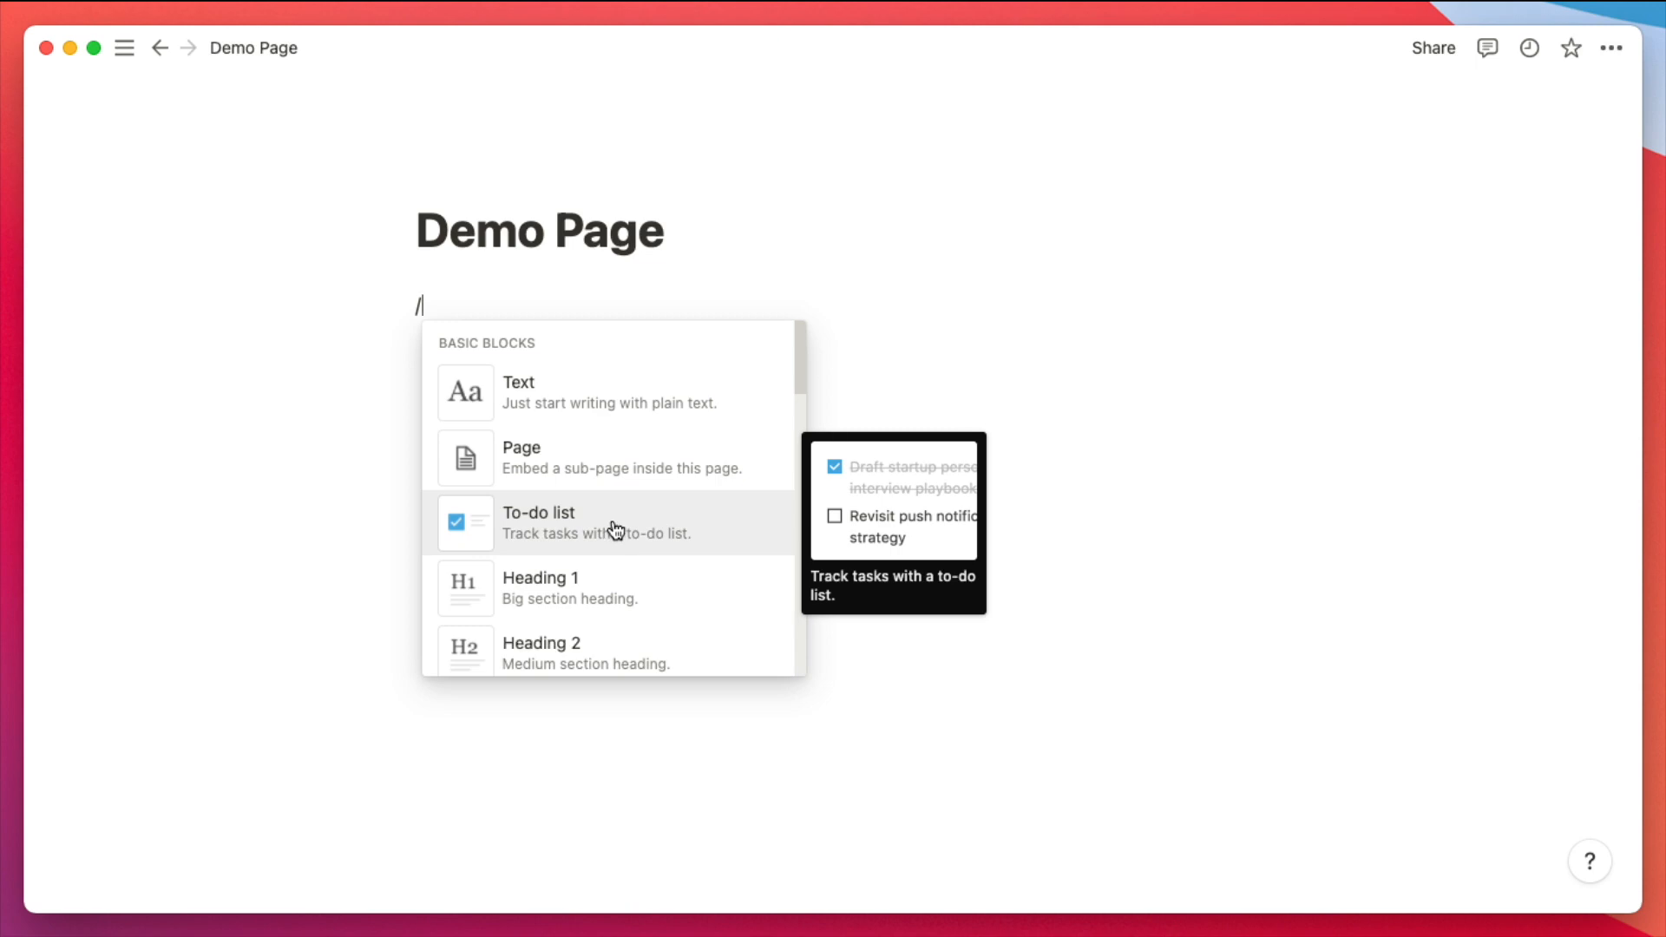
left_click(557, 295)
key("BackSpace")
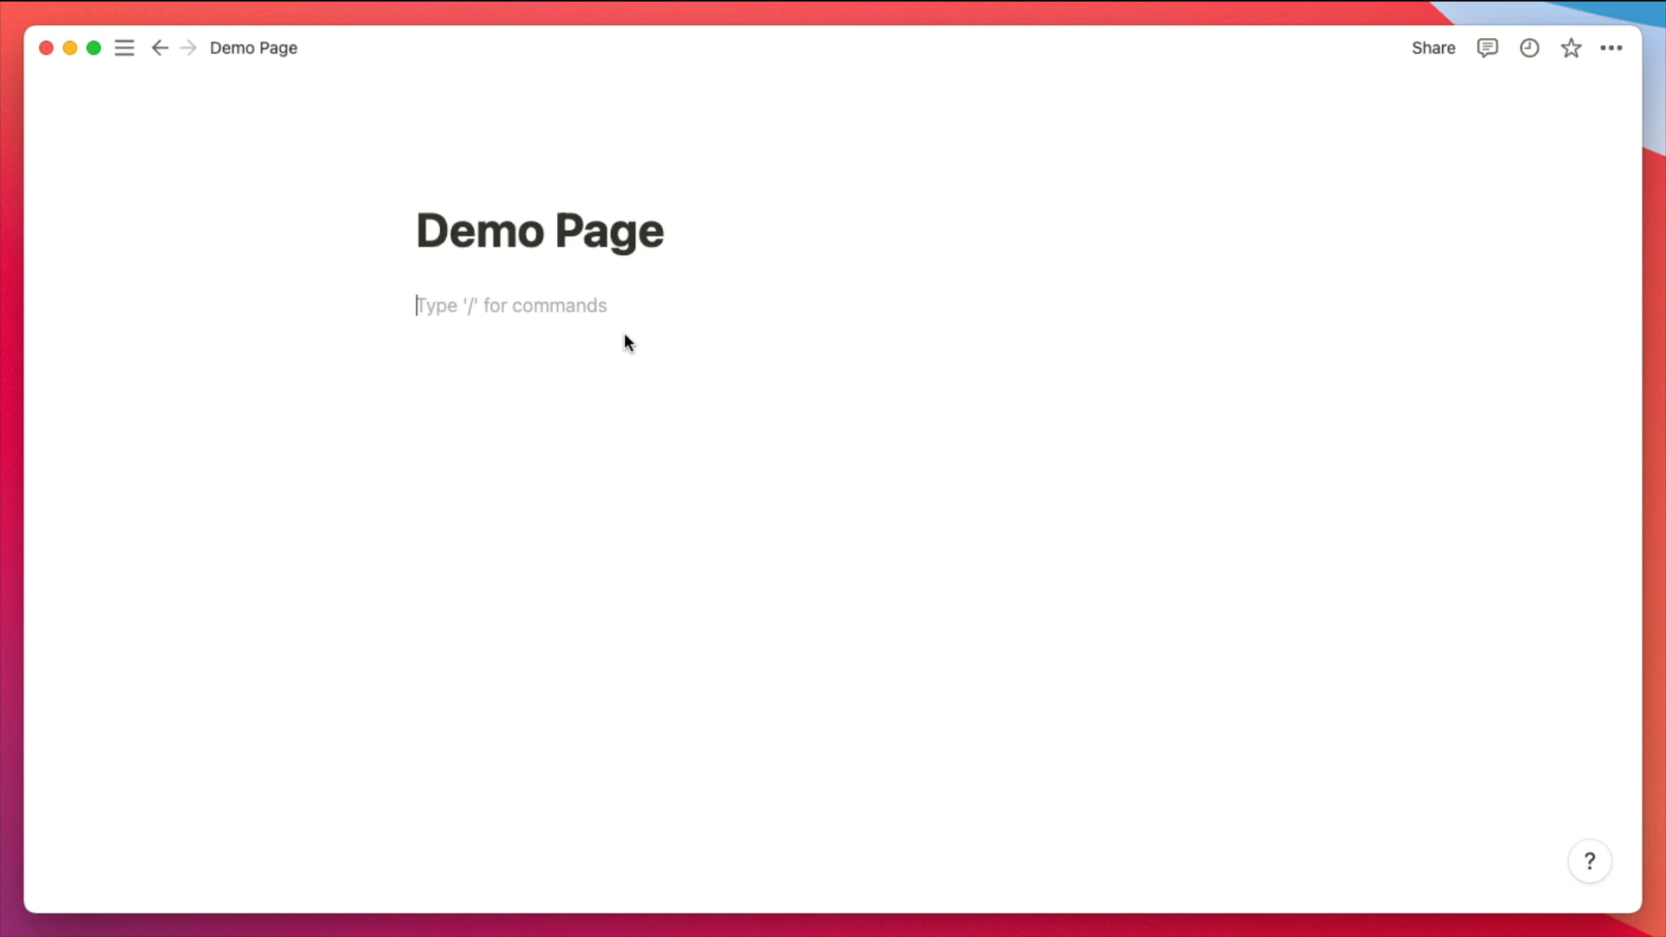
- Add a level 1 heading reading "Heading 1" under the Demo Page title
type("#")
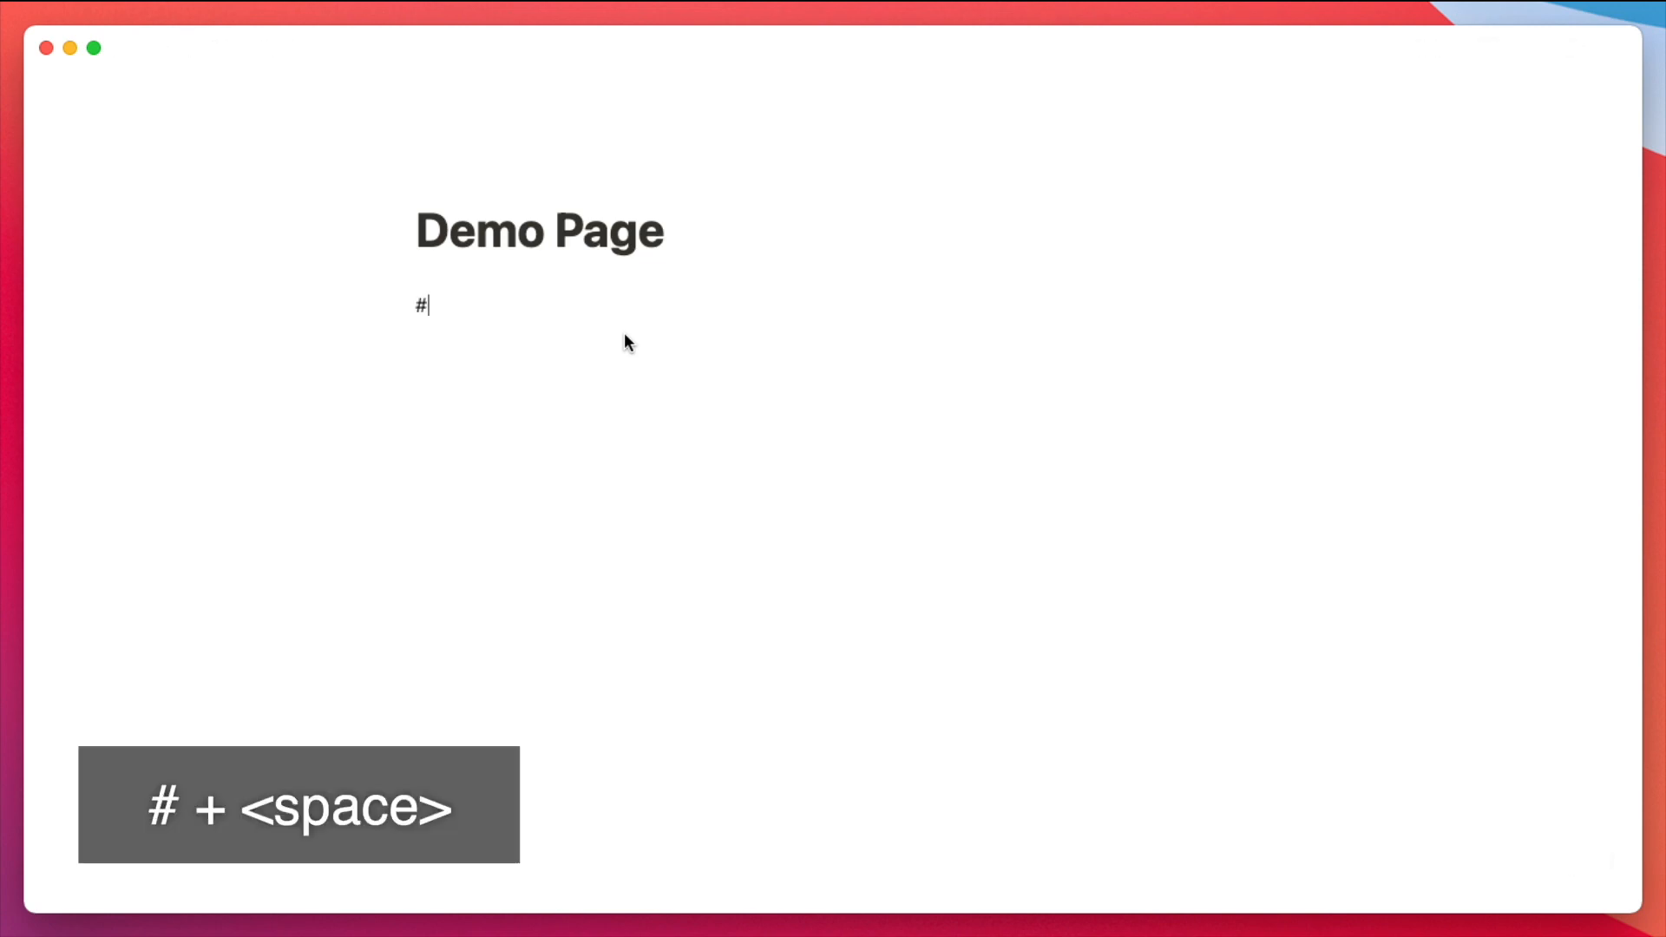
key("space")
type("Heading ")
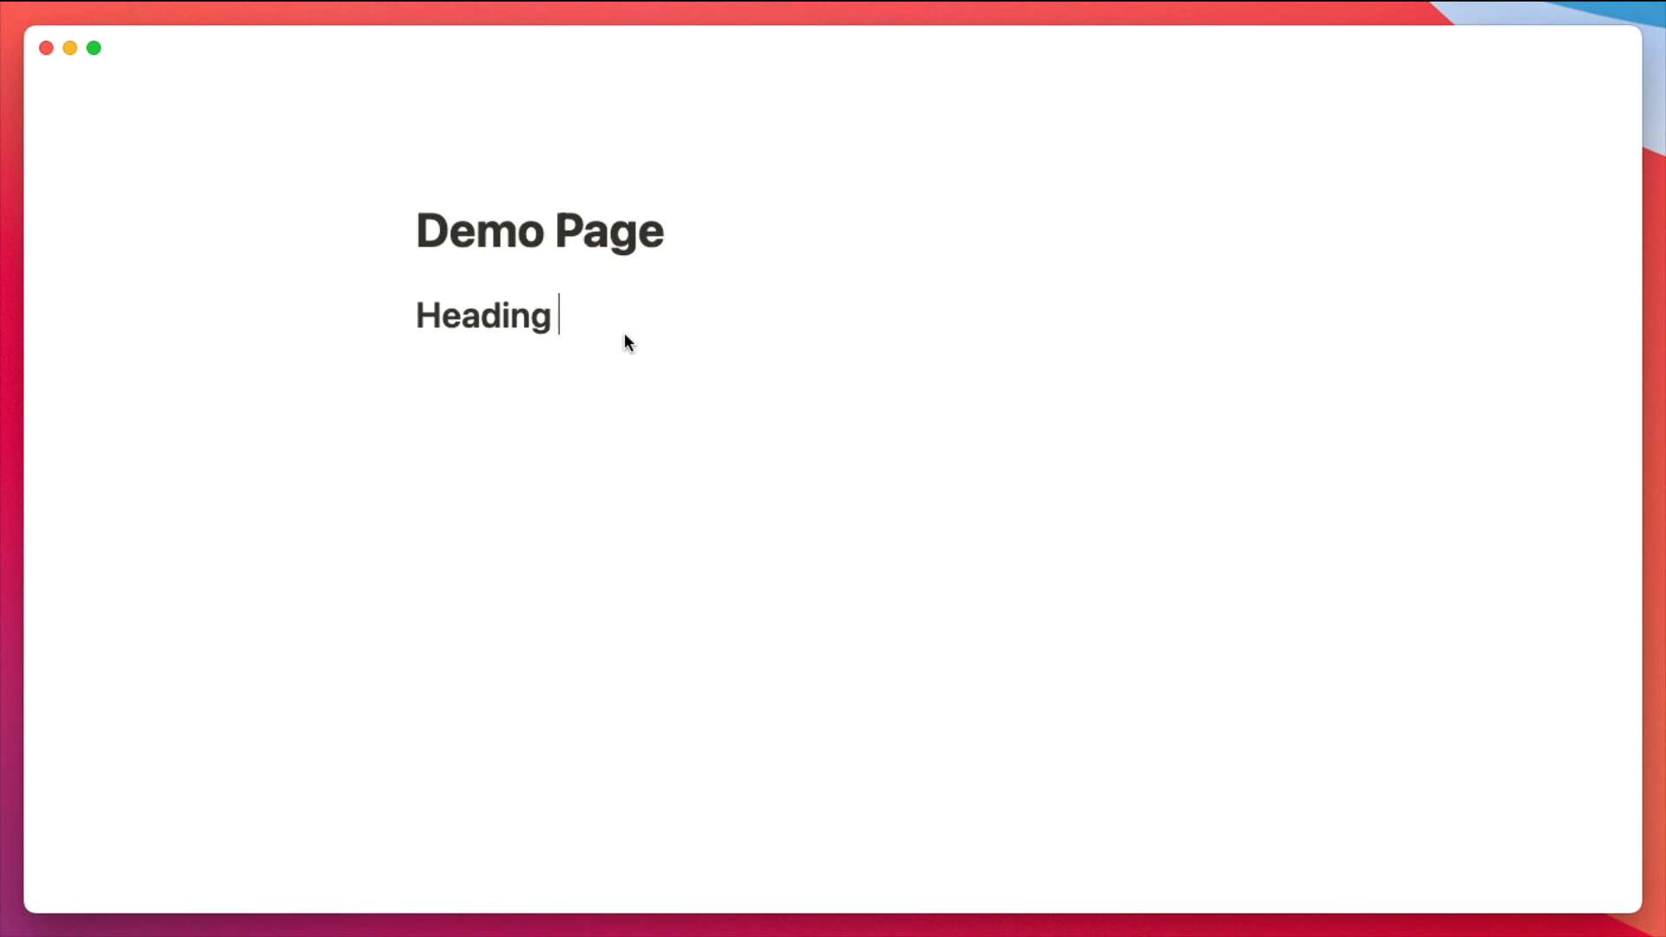
type("1")
key("Return")
- Add a level 2 heading "Heading 2" and a level 3 heading "Heading 3" below Heading 1
type("##")
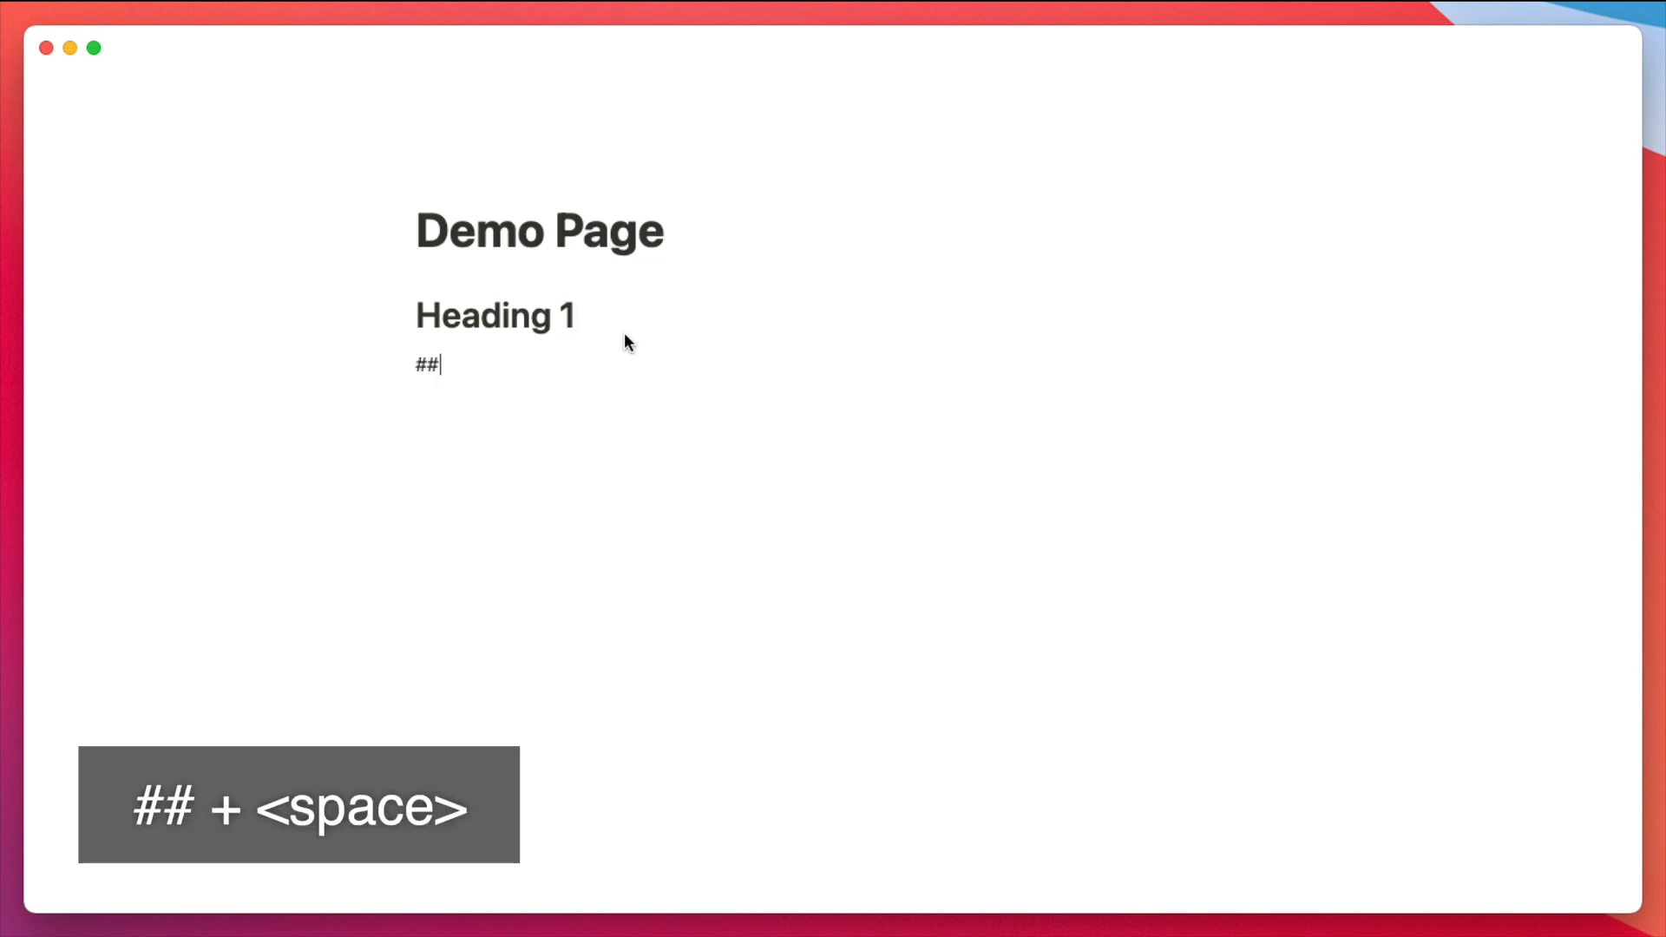
key("space")
type("Heading 2")
key("Return")
type("###")
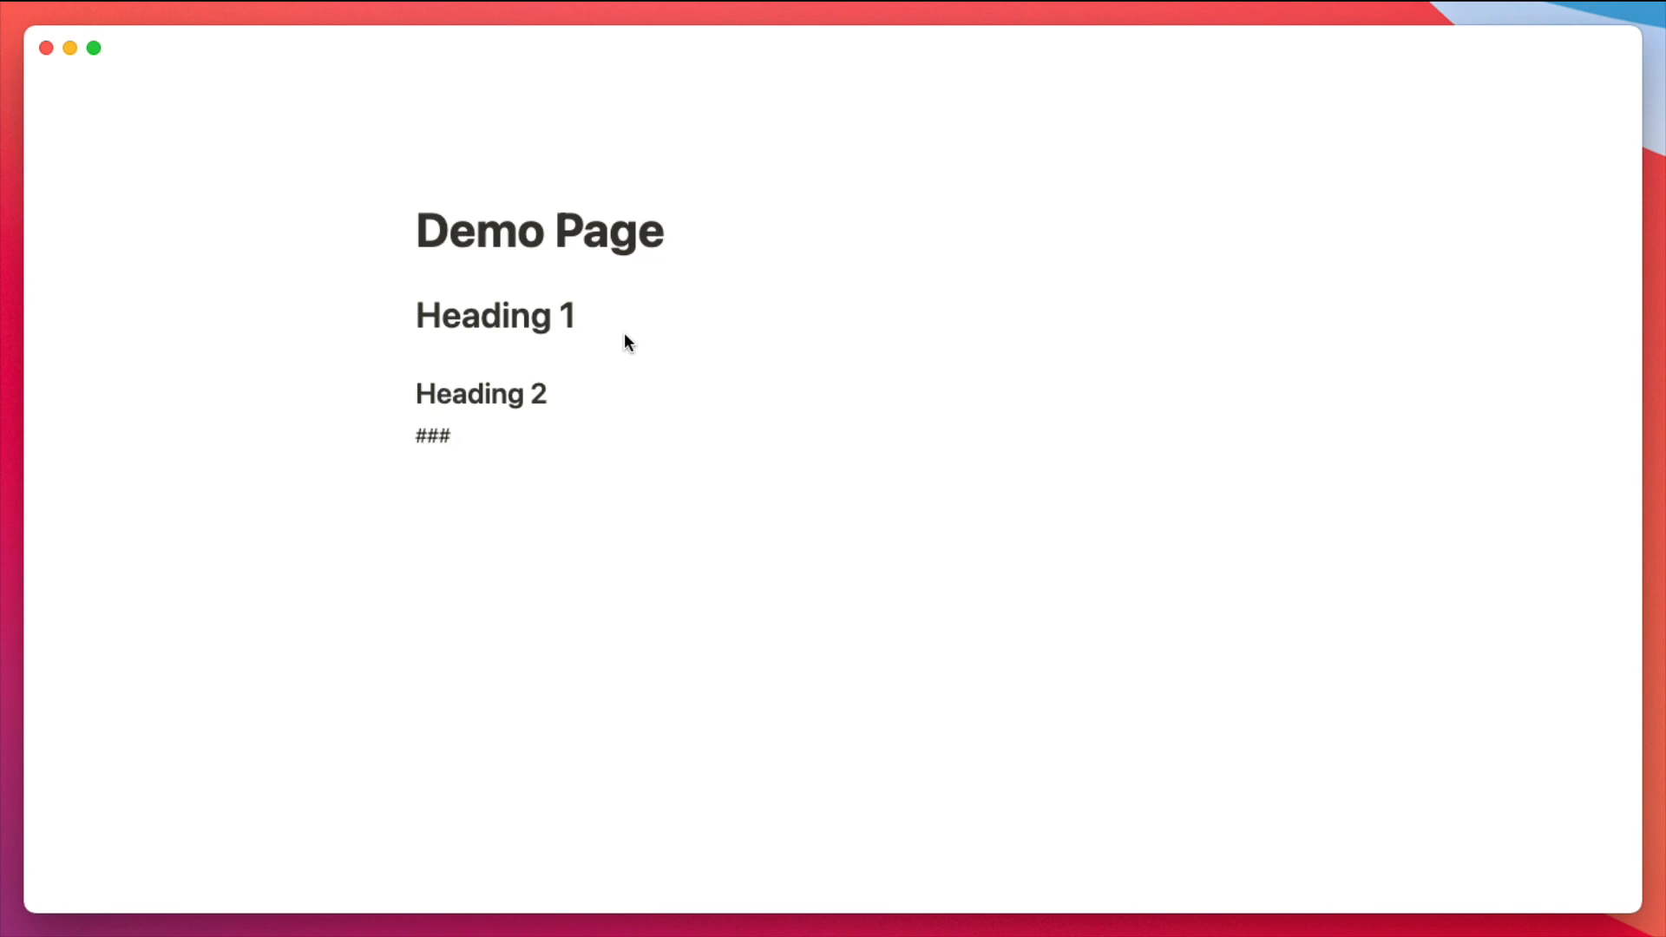
key("space")
type("Heading 3")
key("Return")
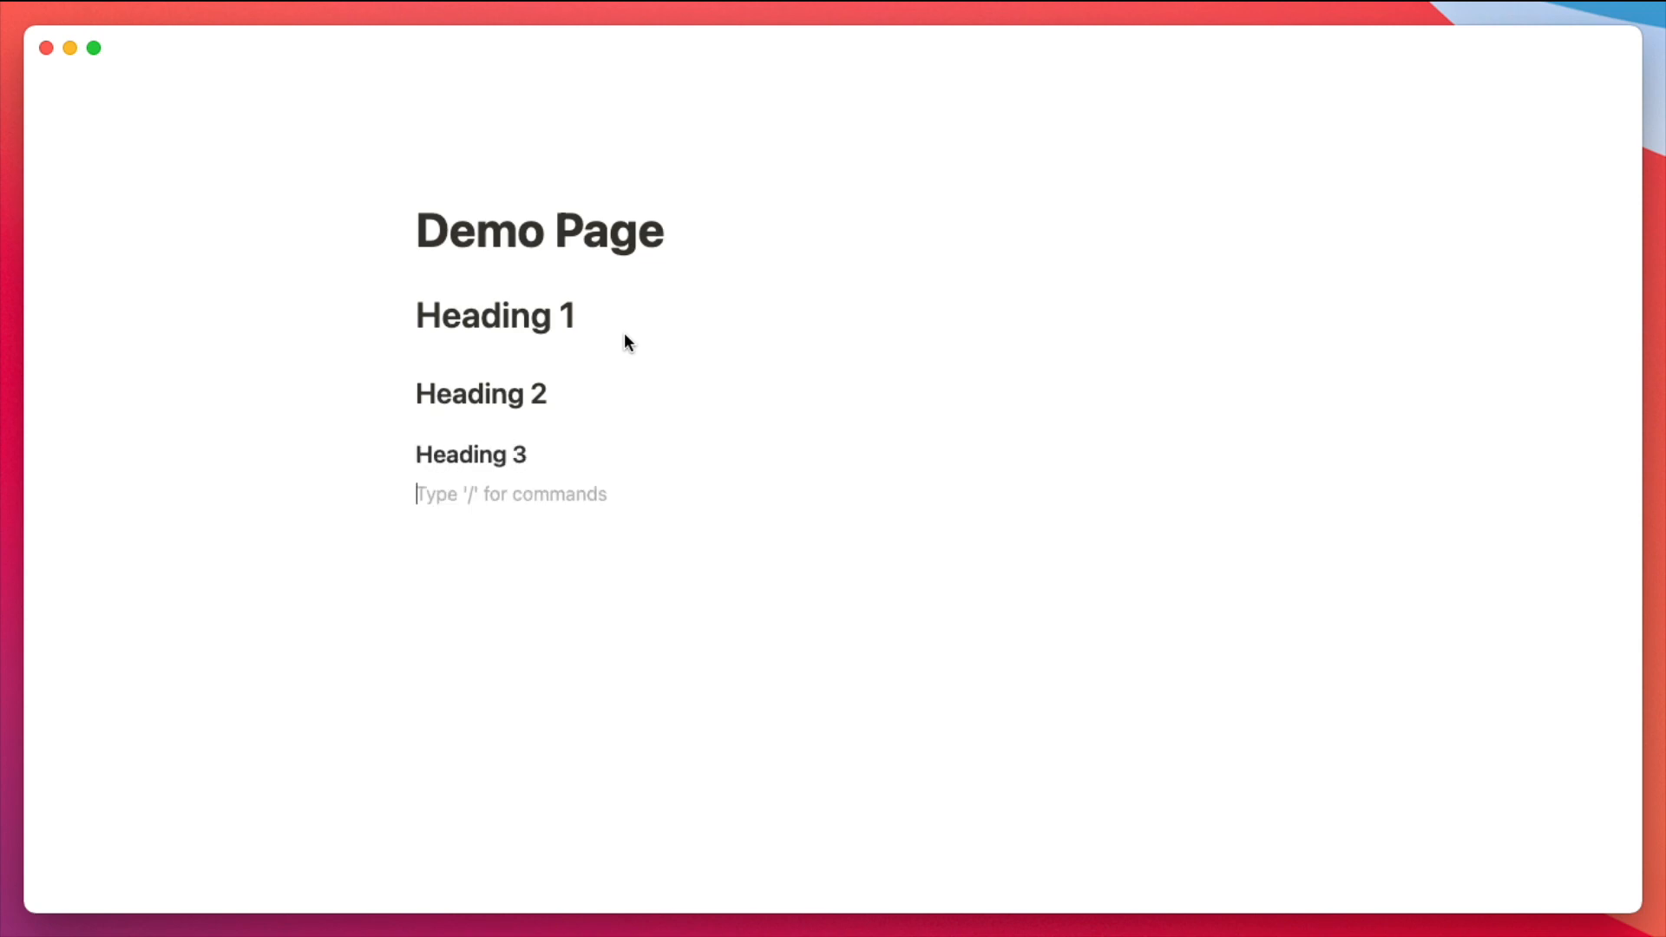
- Enter the plain lines "#Heading 1", "##Heading 2" and "###Heading 3" without a space after the hash signs
type("#Heading 1")
key("Return")
type("##")
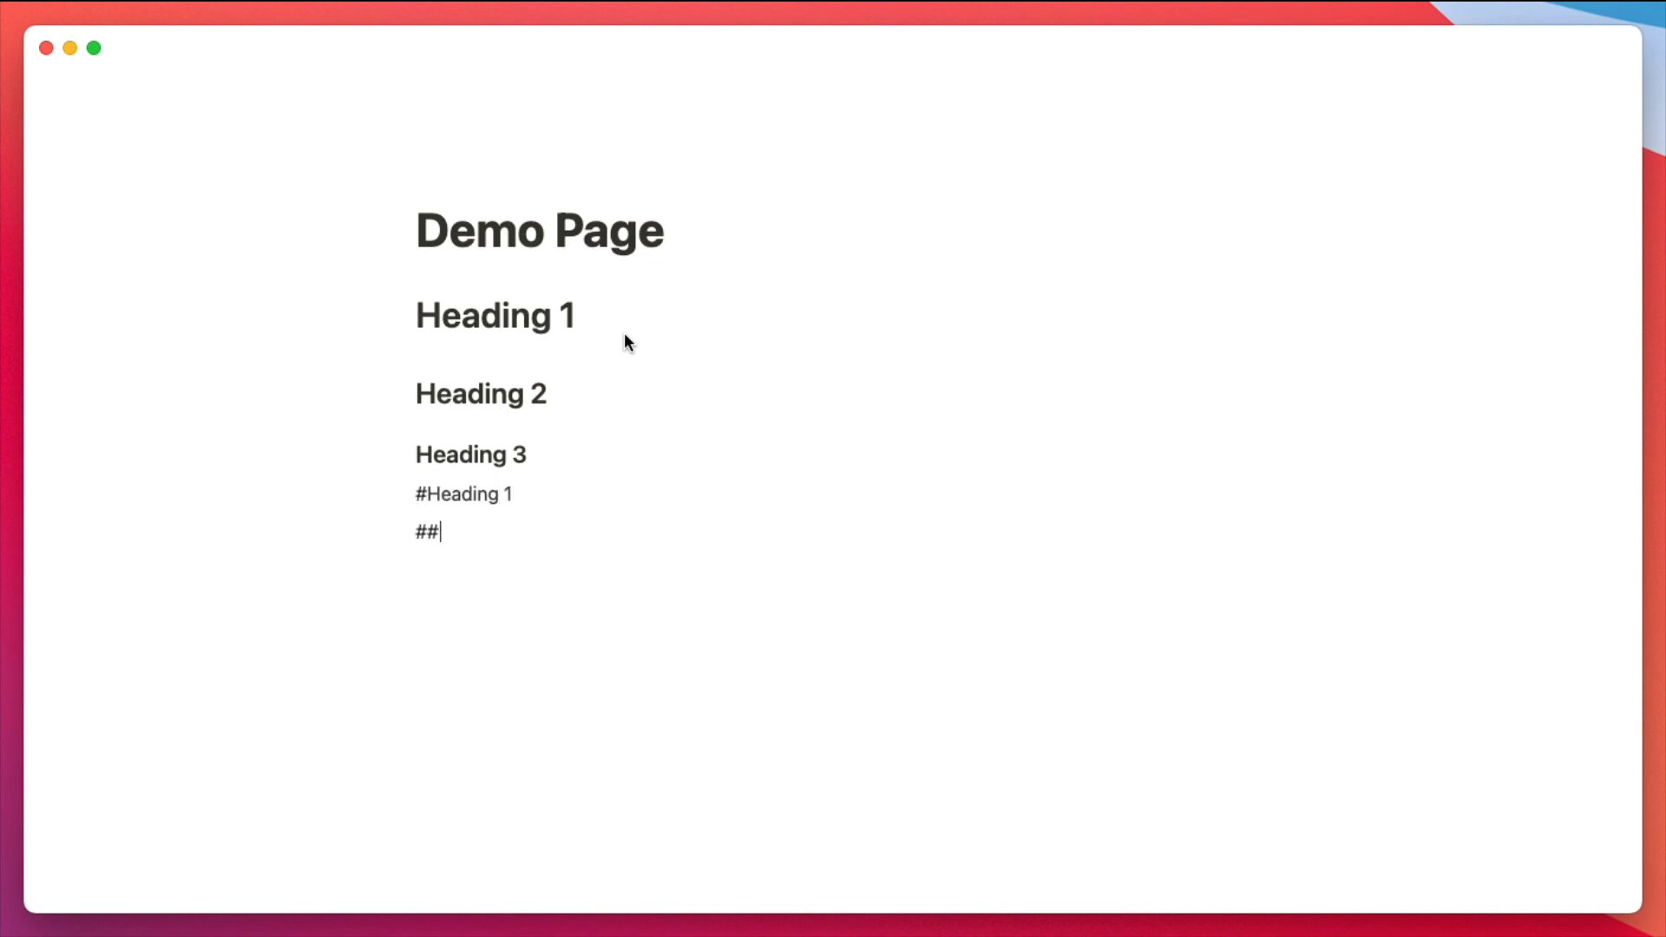
type("Heading 2")
key("Return")
type("###Heading 3")
key("Return")
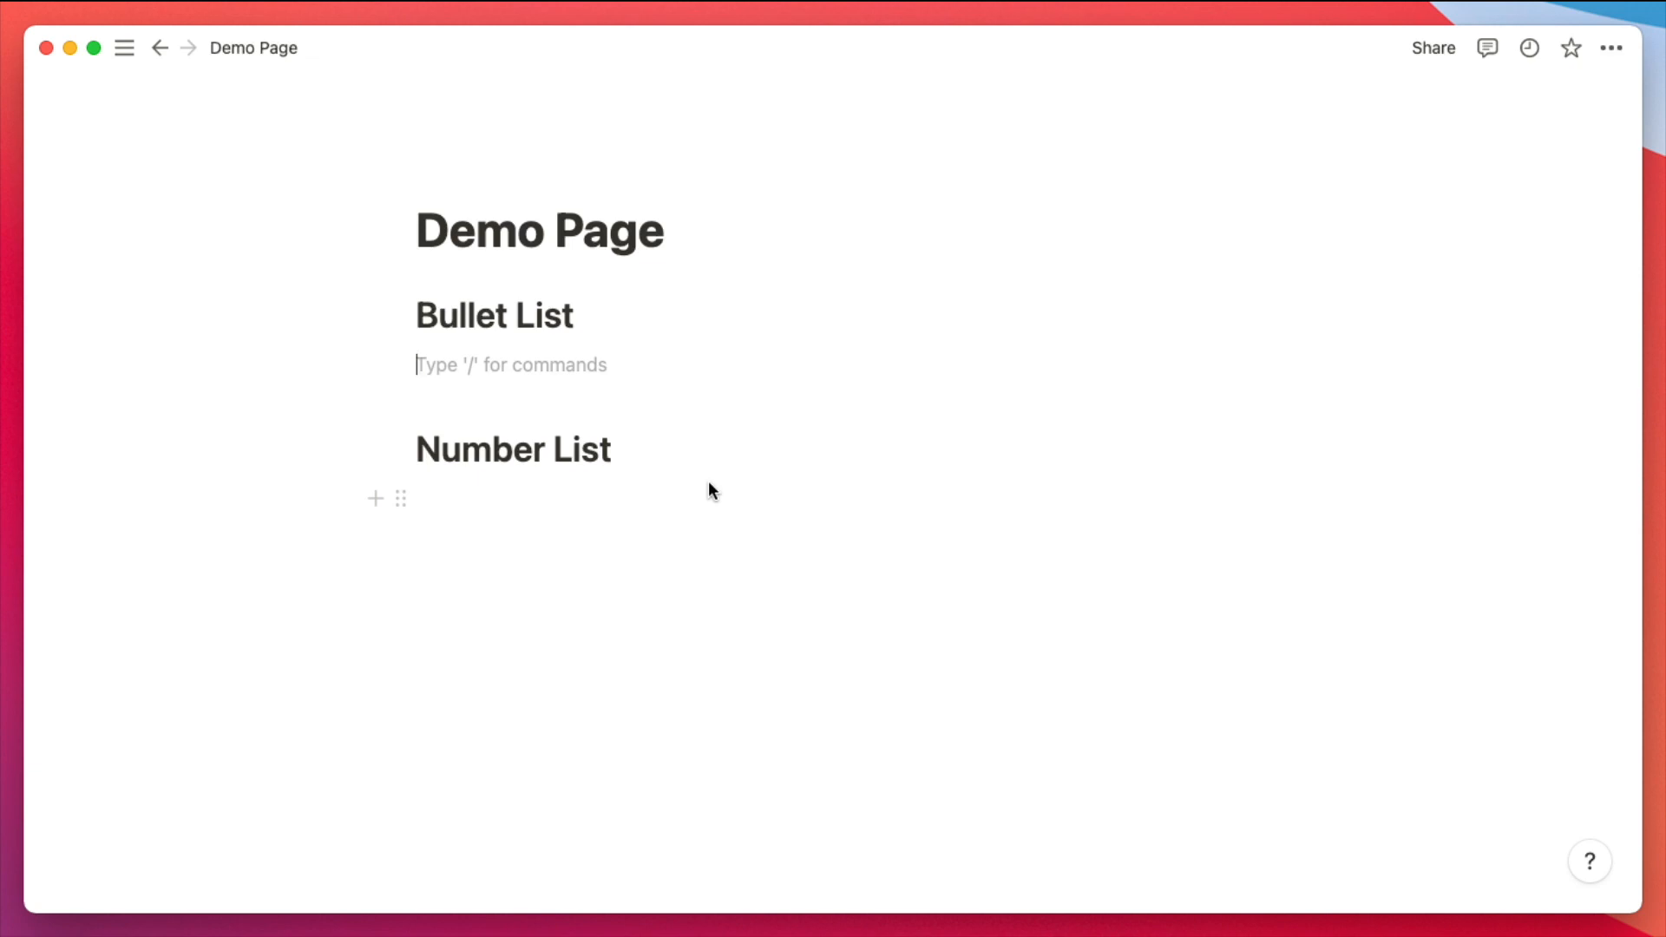
- Create a bulleted list with Item 1, Item 2 and Item 3 under the Bullet List heading, and end the list
type("- ")
type("Item 1")
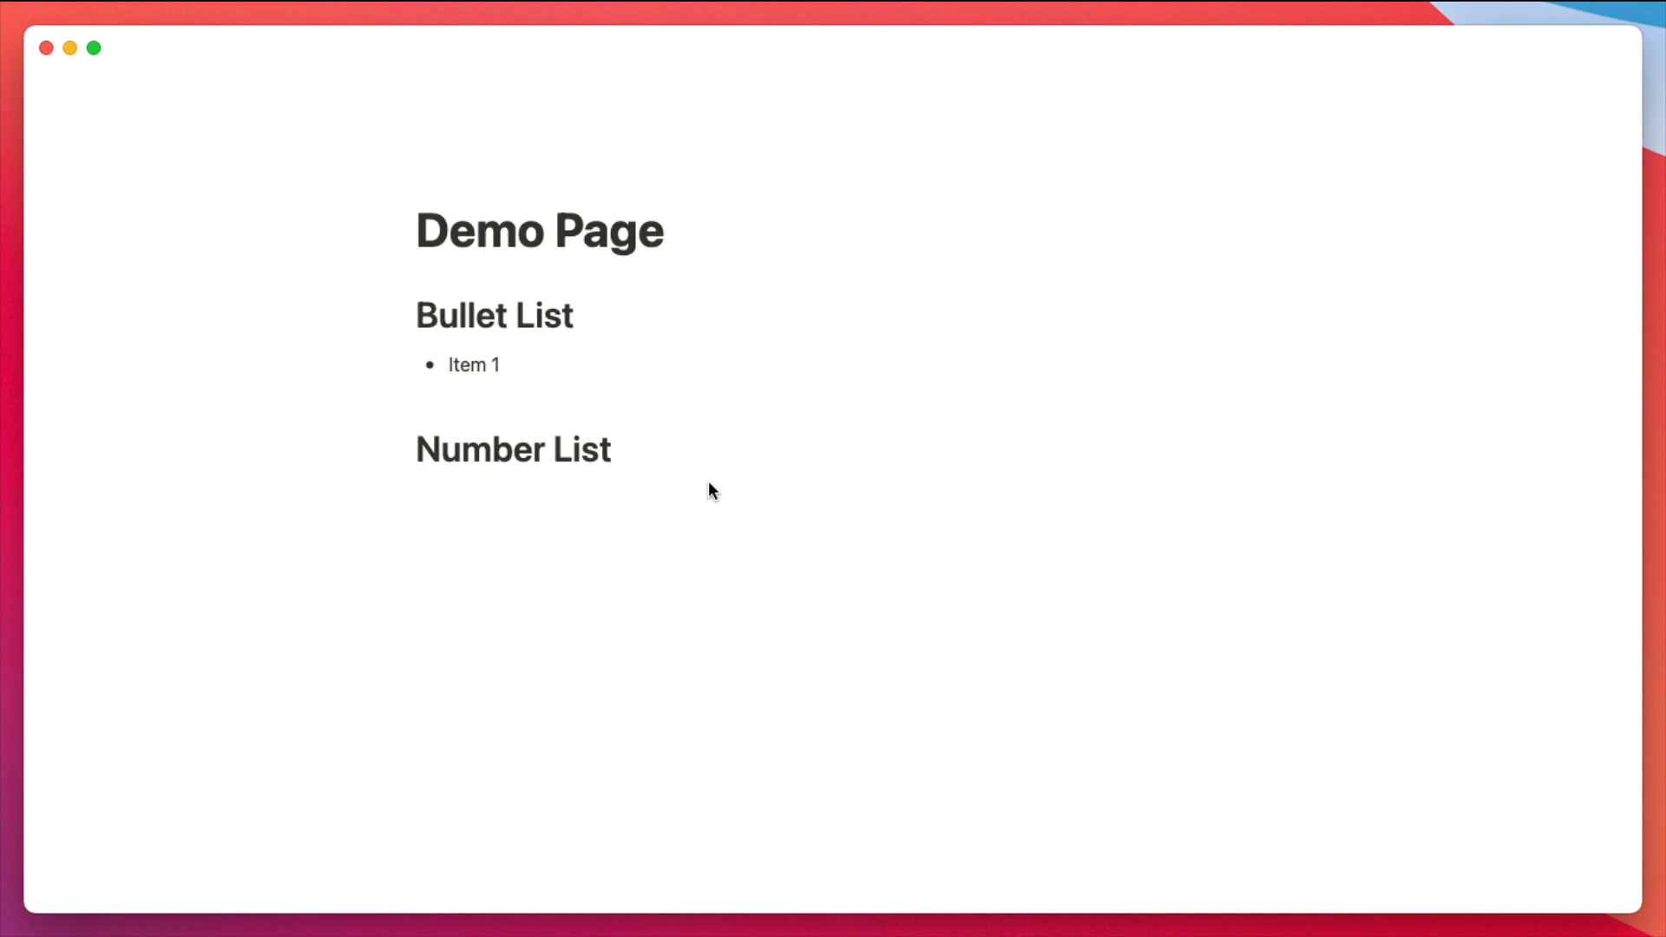
key("Return")
type("Ietm")
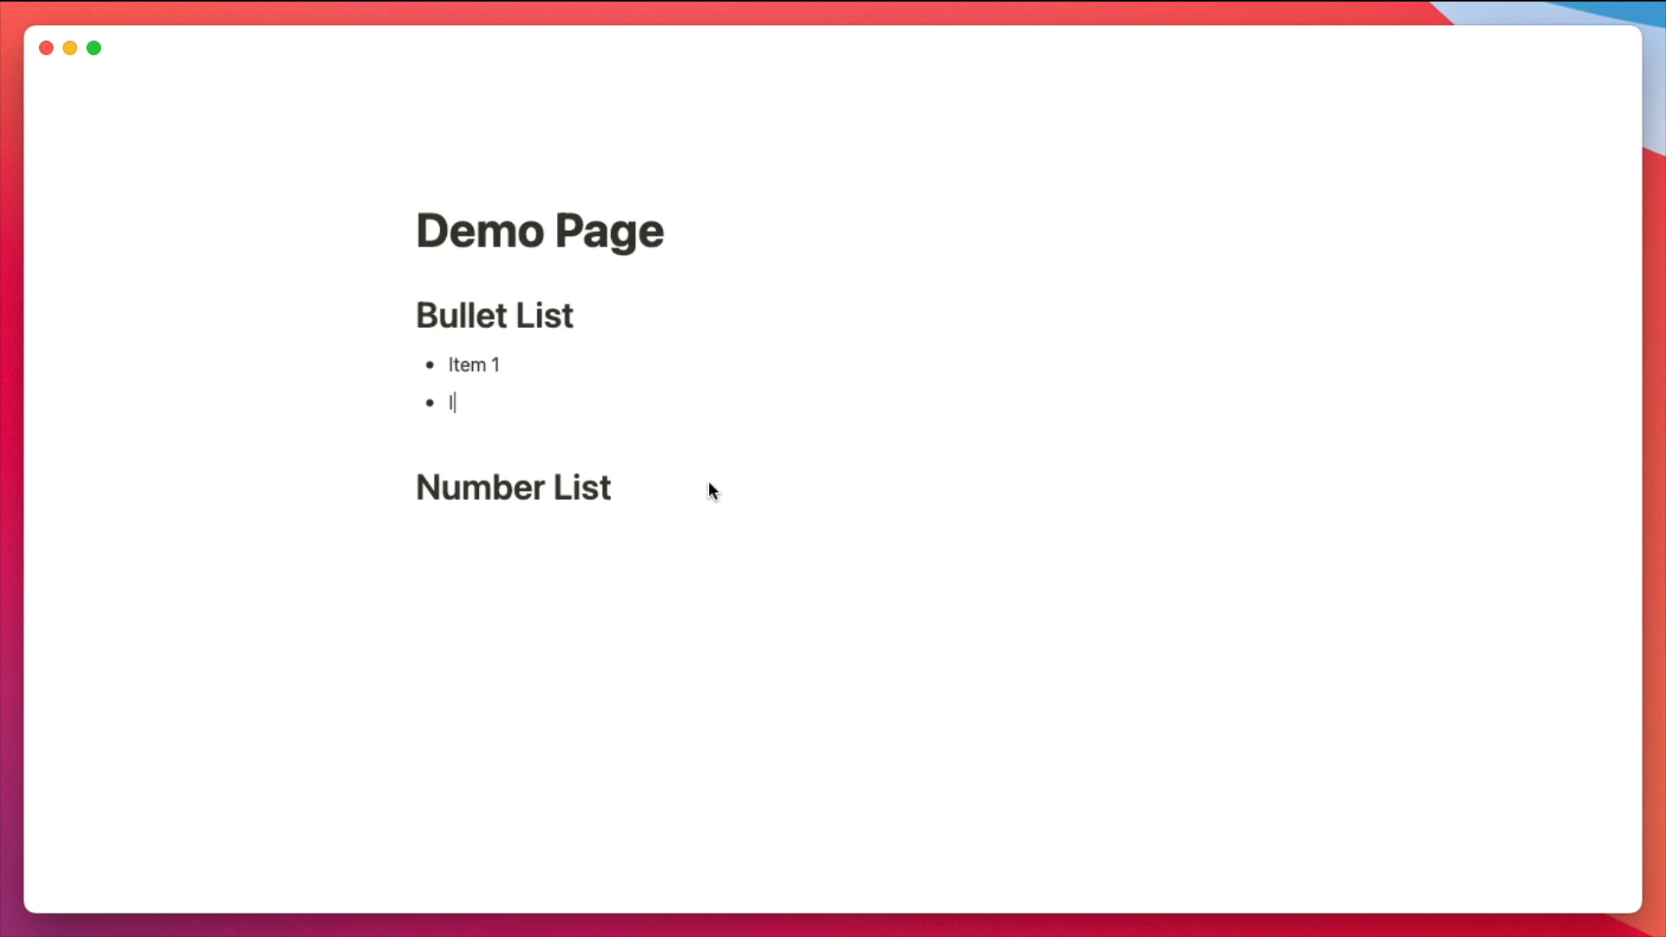
key("BackSpace")
key("BackSpace")
key("BackSpace")
key("BackSpace")
type("Item 2")
key("Return")
type("Item 3")
key("Return")
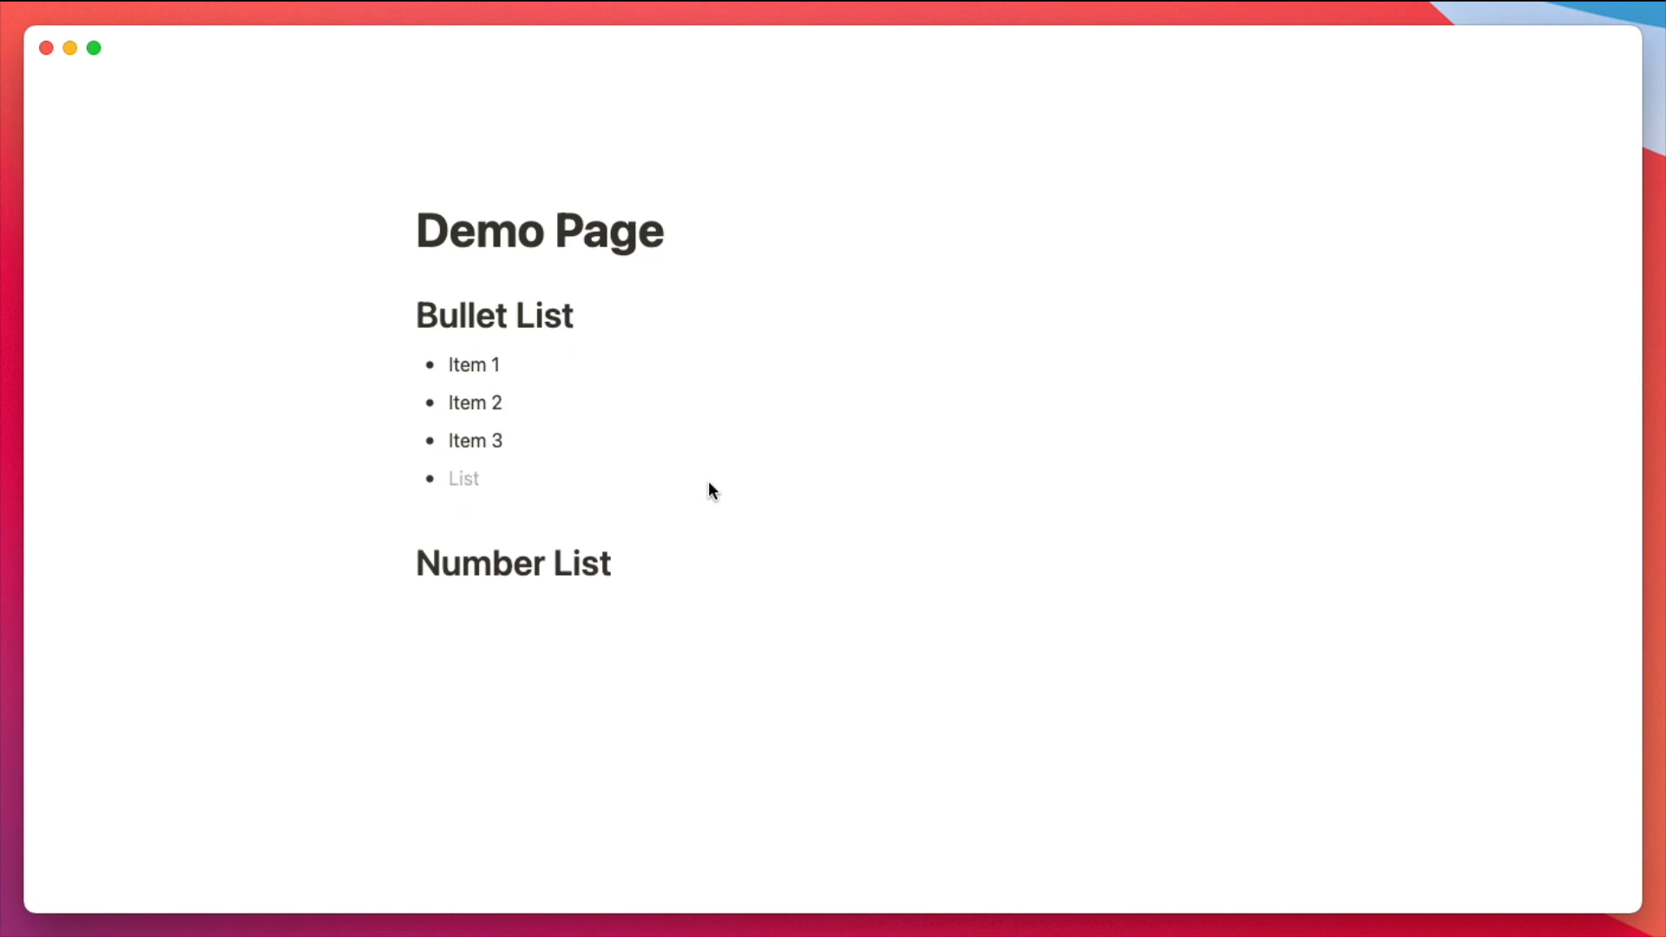
key("Return")
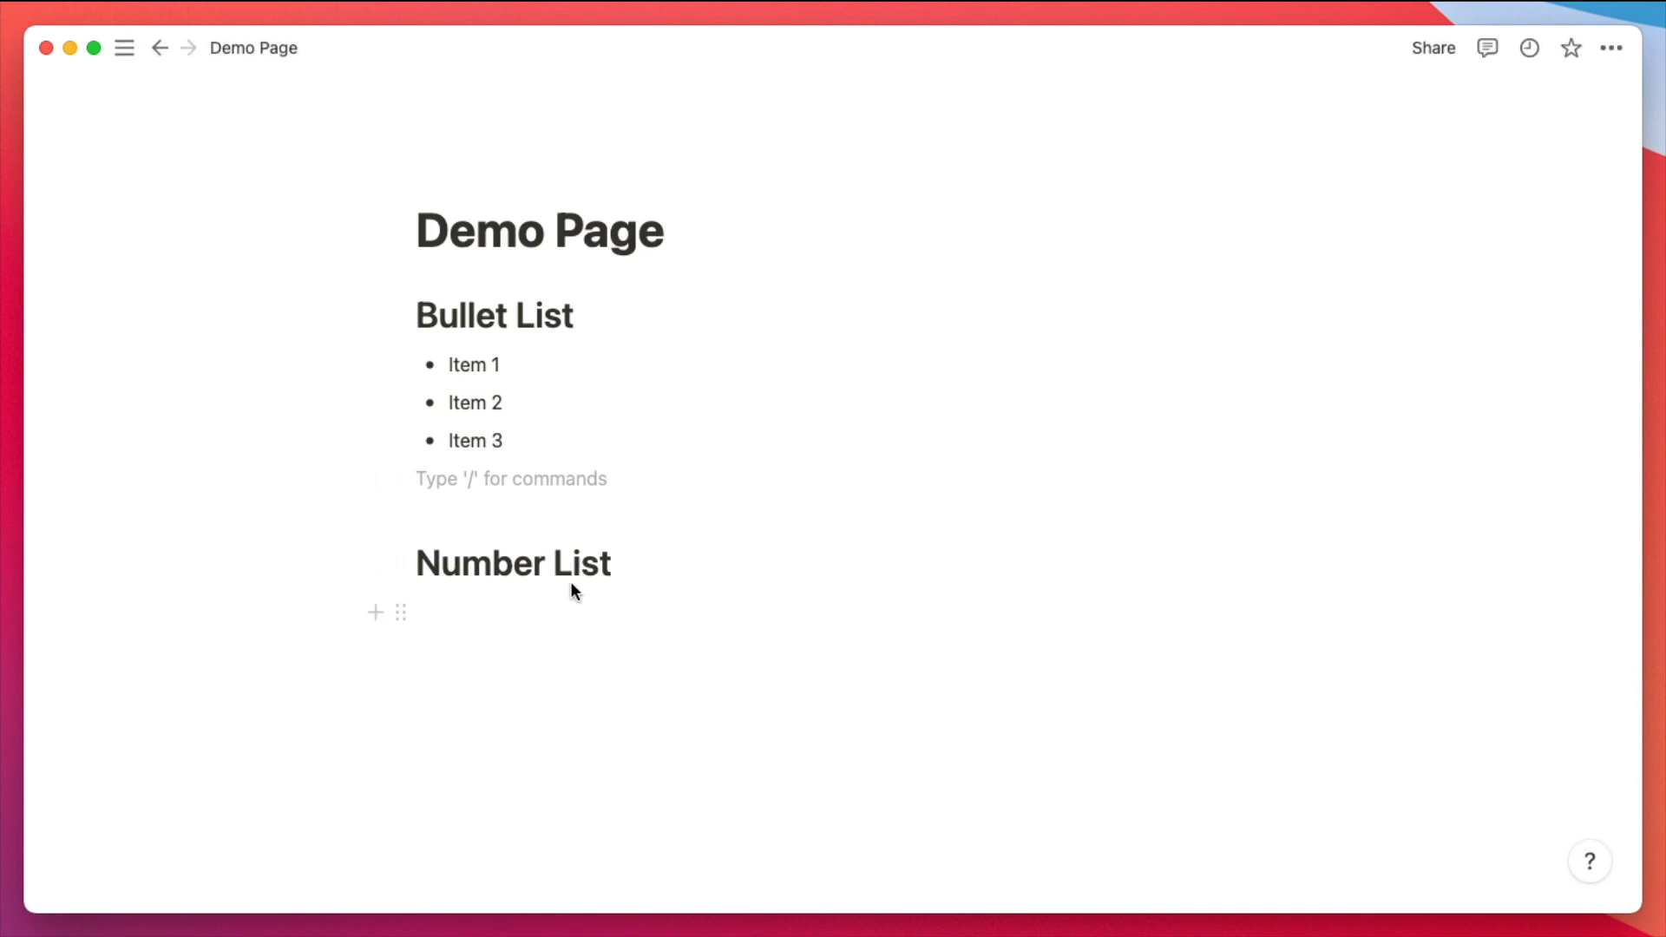
- Create a numbered list with Item 1, Item 2 and Item 3 under the Number List heading, followed by a blank line
left_click(665, 568)
key("Return")
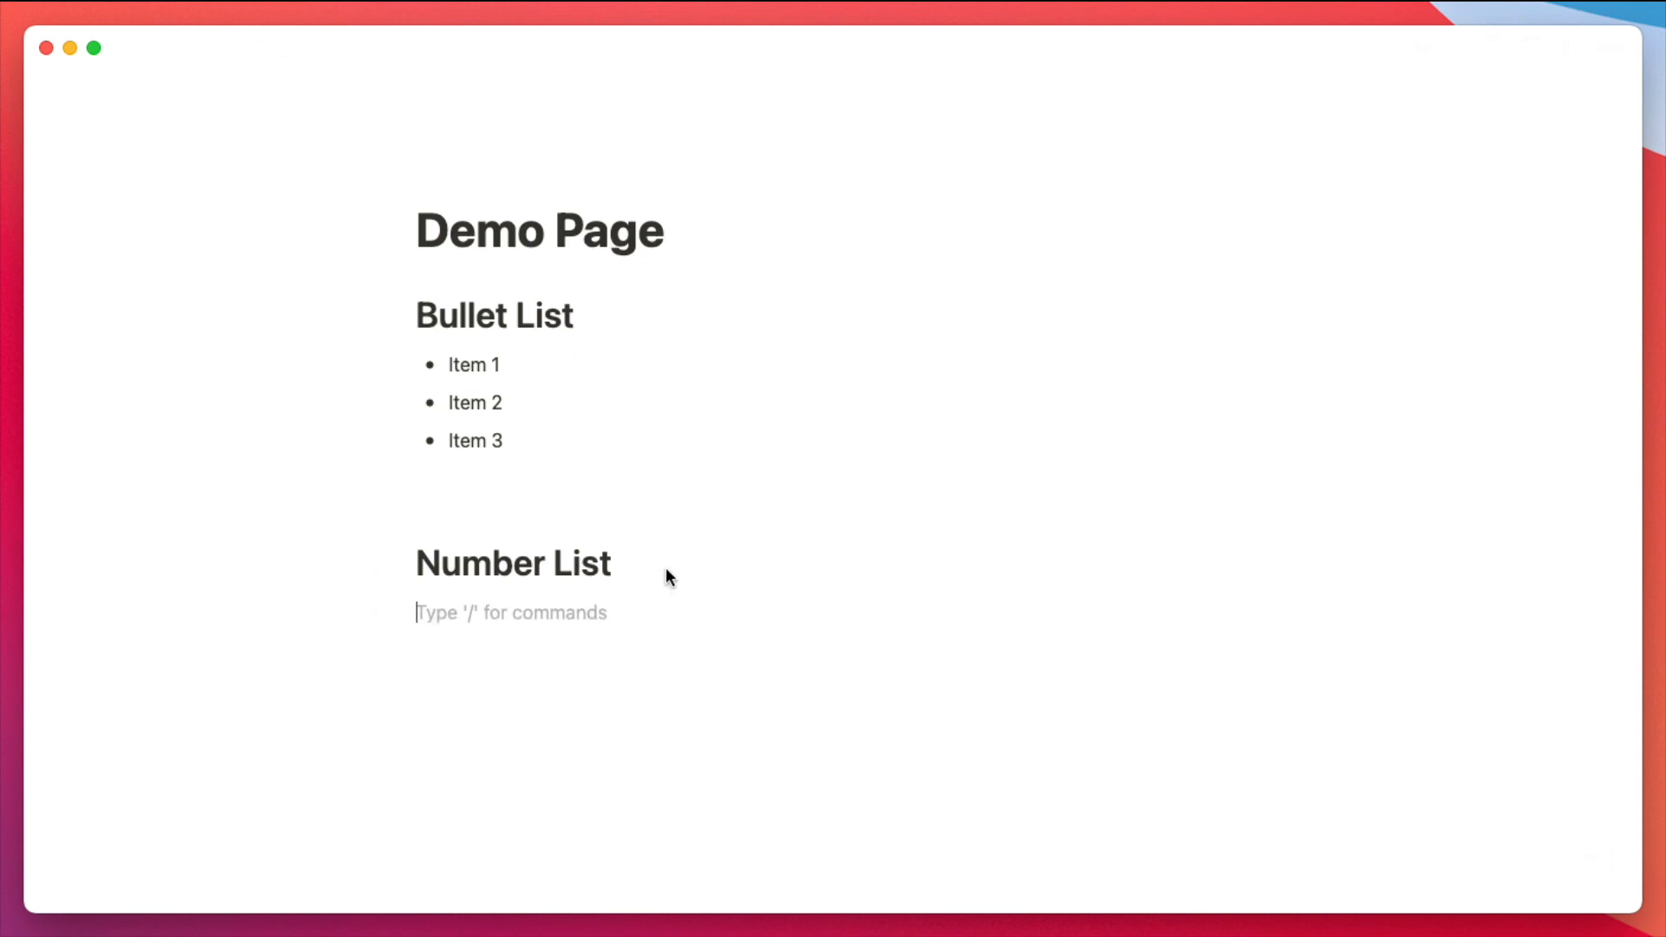
type("1. ")
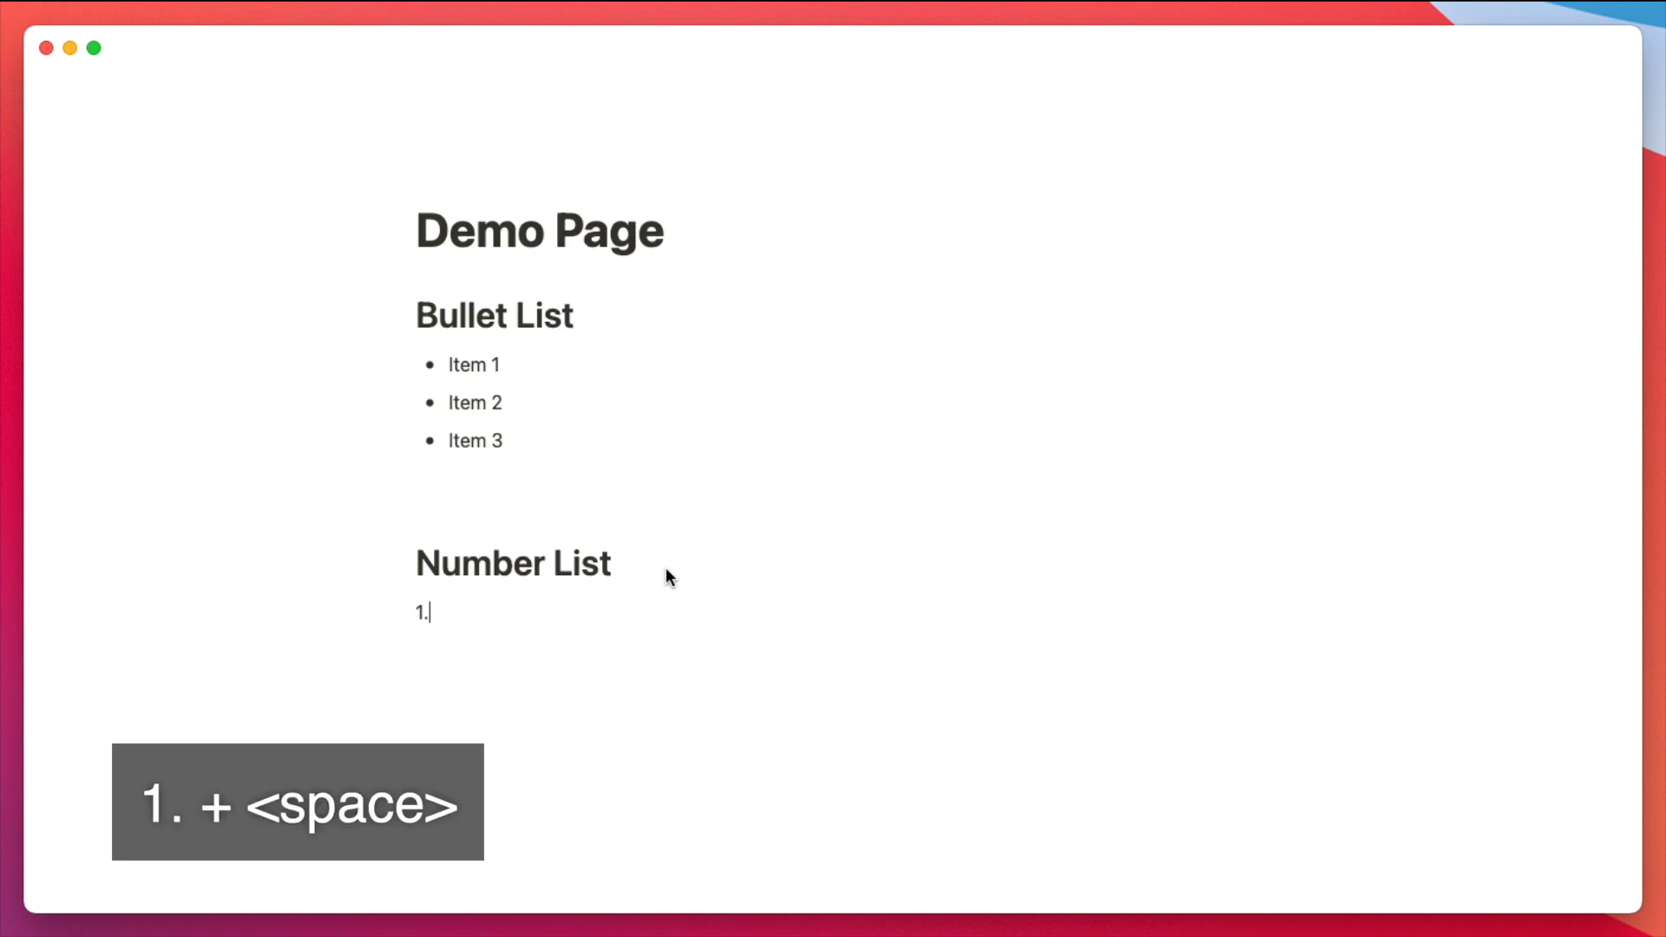
type("Item 1")
key("Return")
type("Item 2")
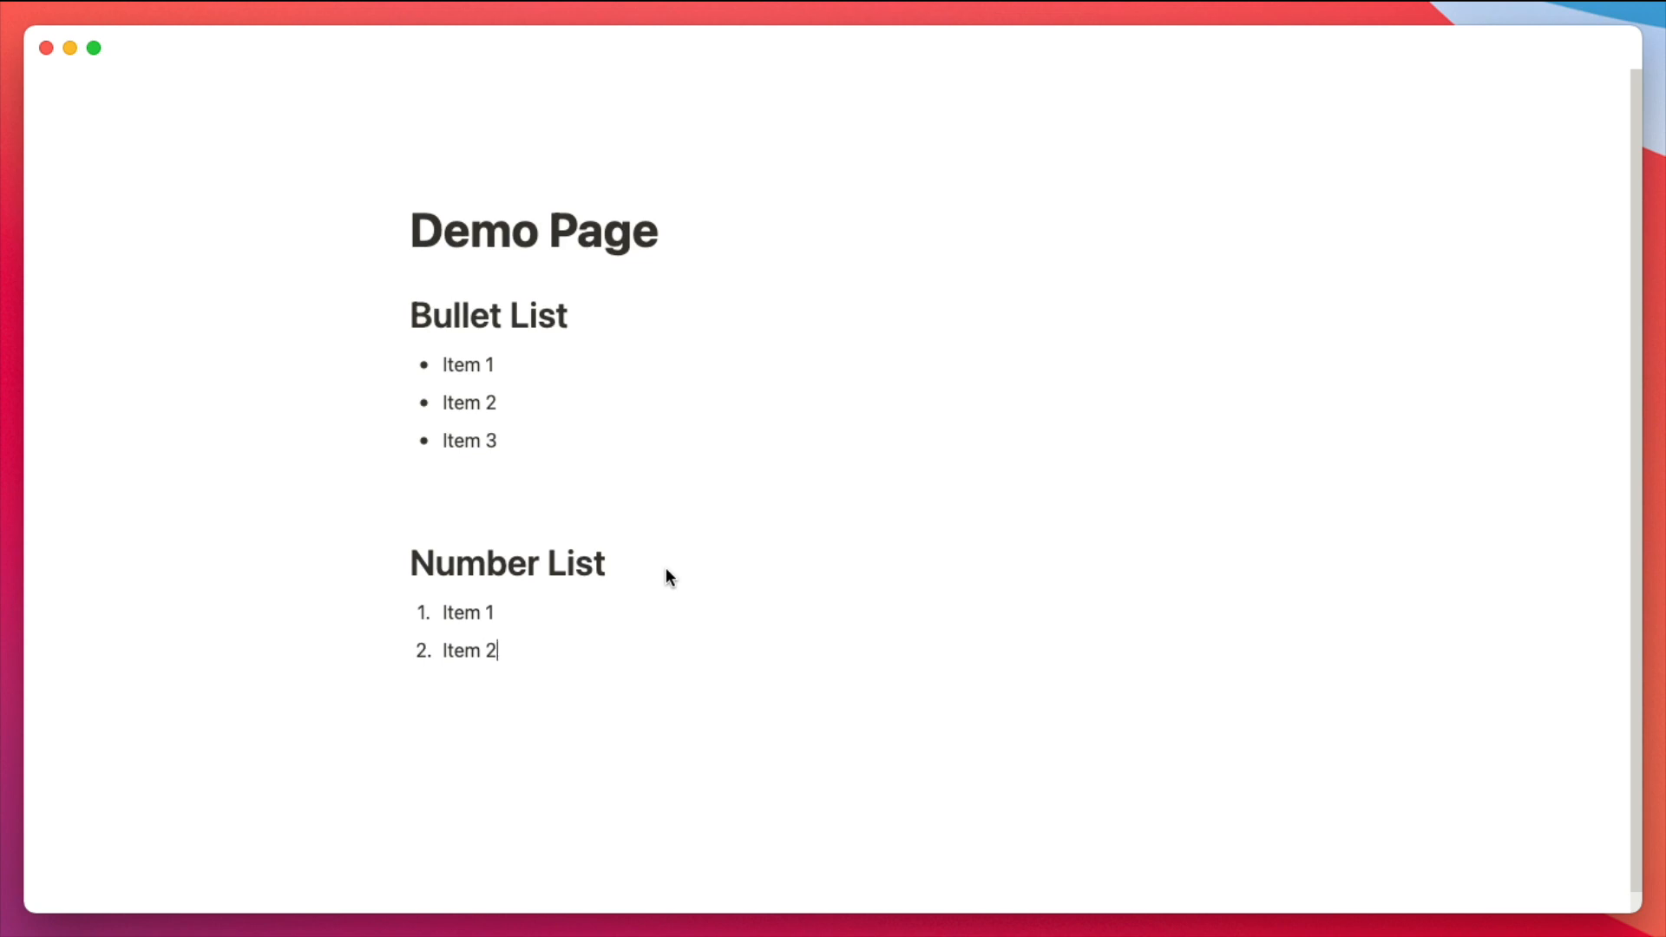
key("Return")
type("Item 3")
key("Return")
key("Return")
key("Return")
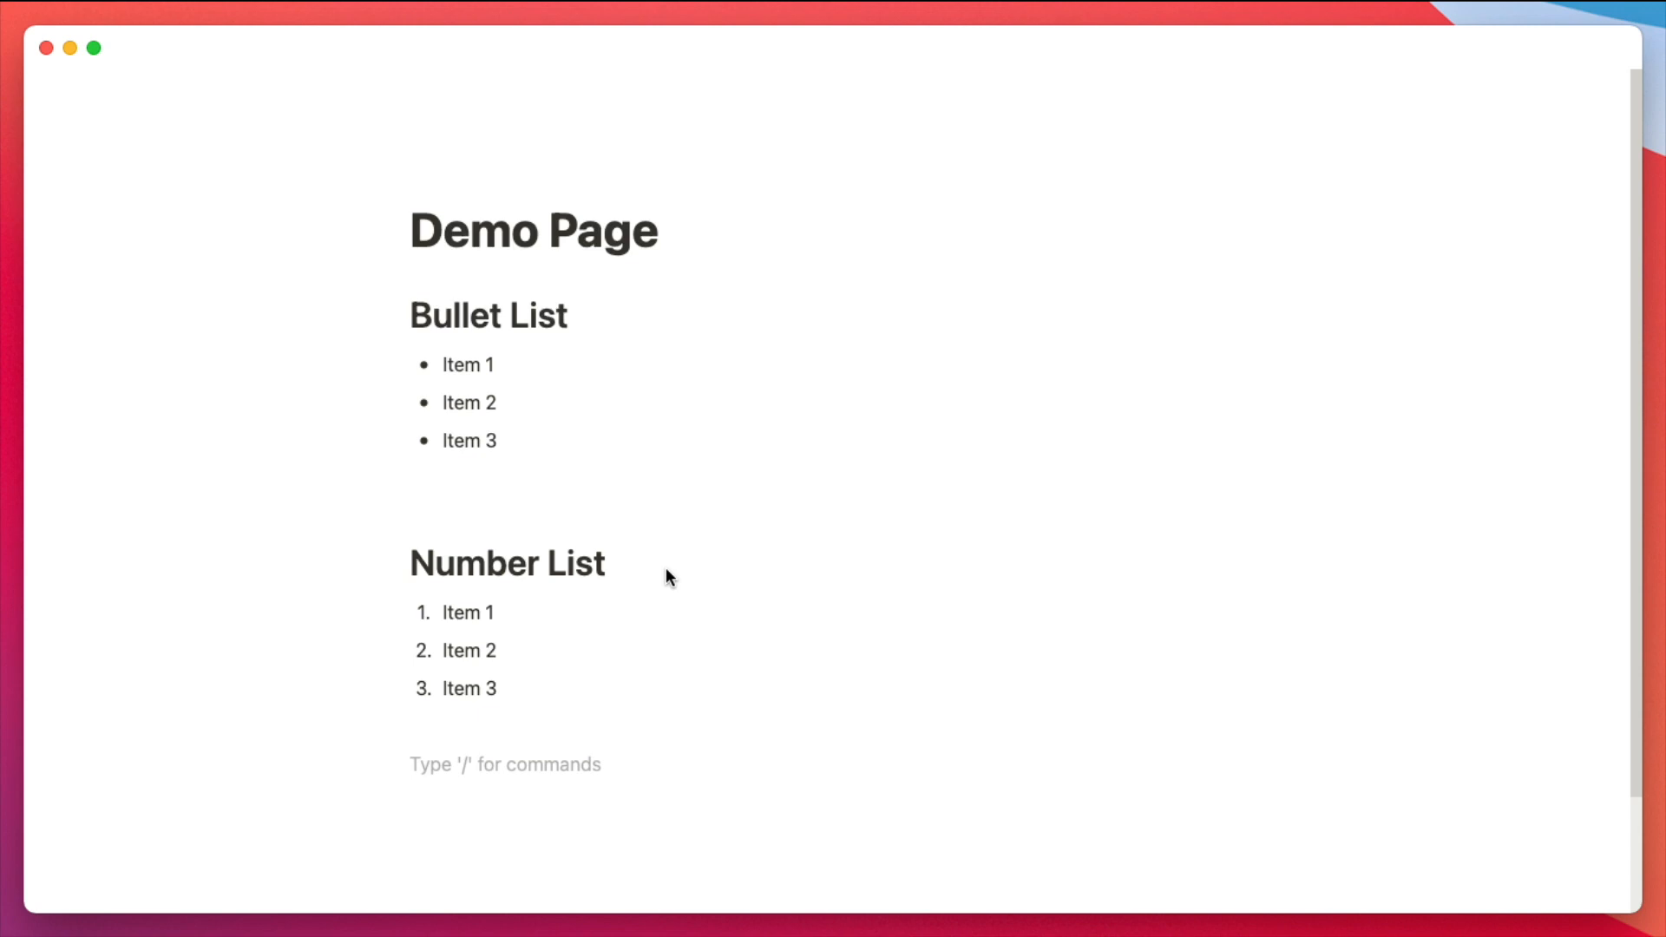
- Start a second numbered list at 2 with the entries Item 2 and Item 3
type("2. ")
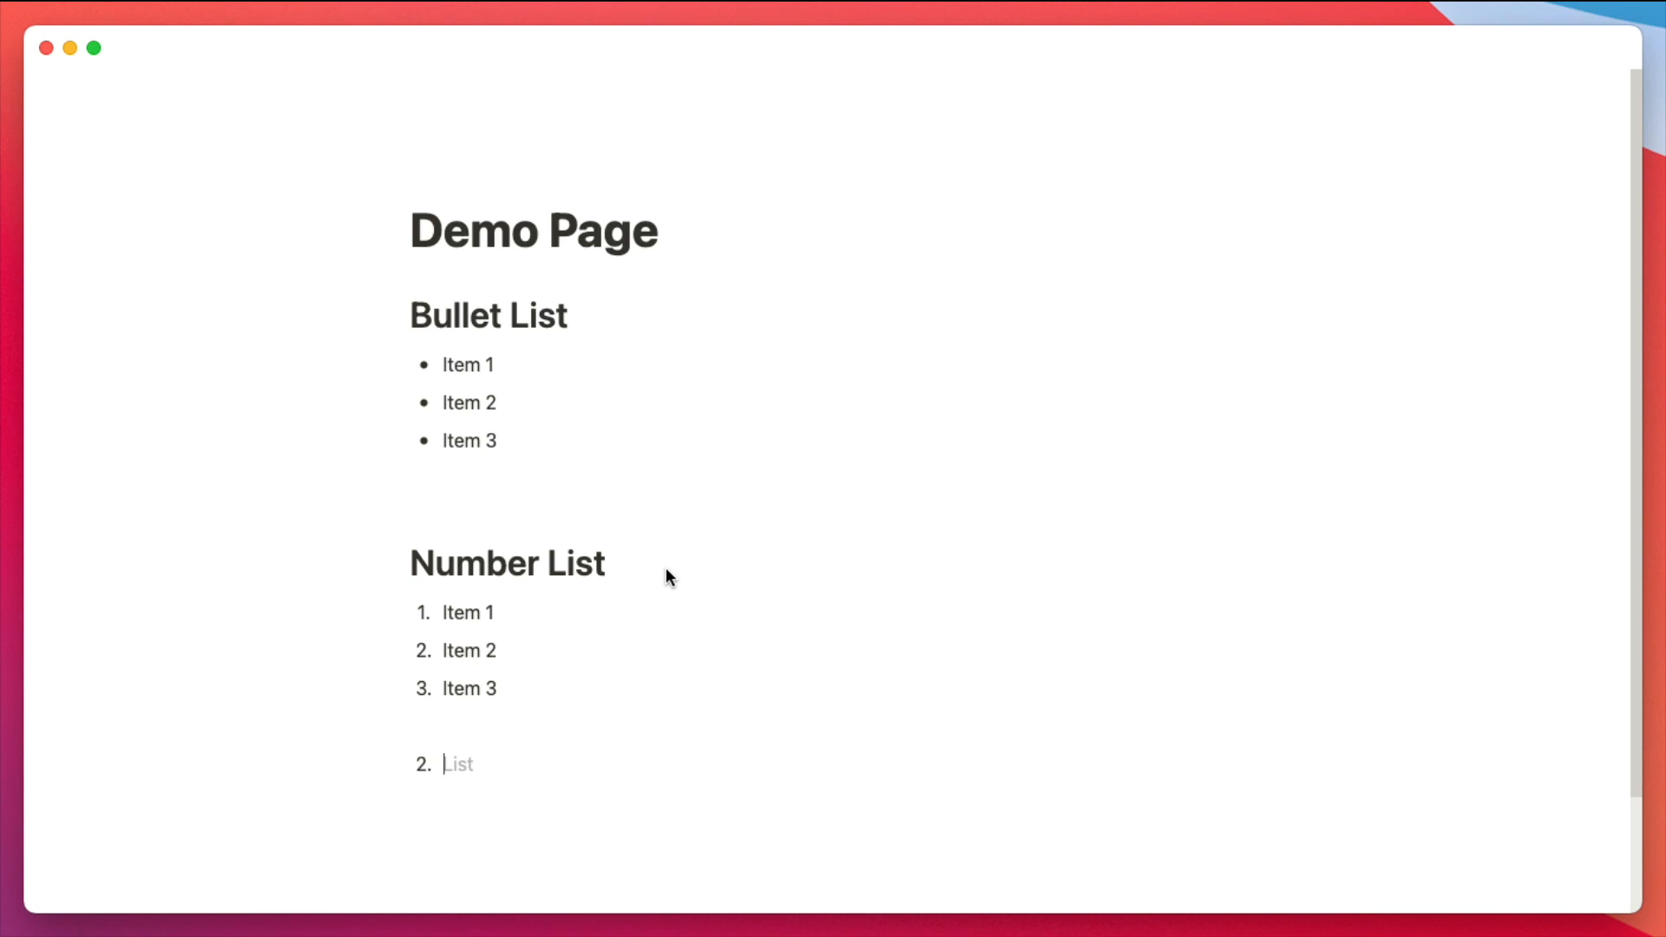
type("Item 2")
key("Return")
type("Item 3")
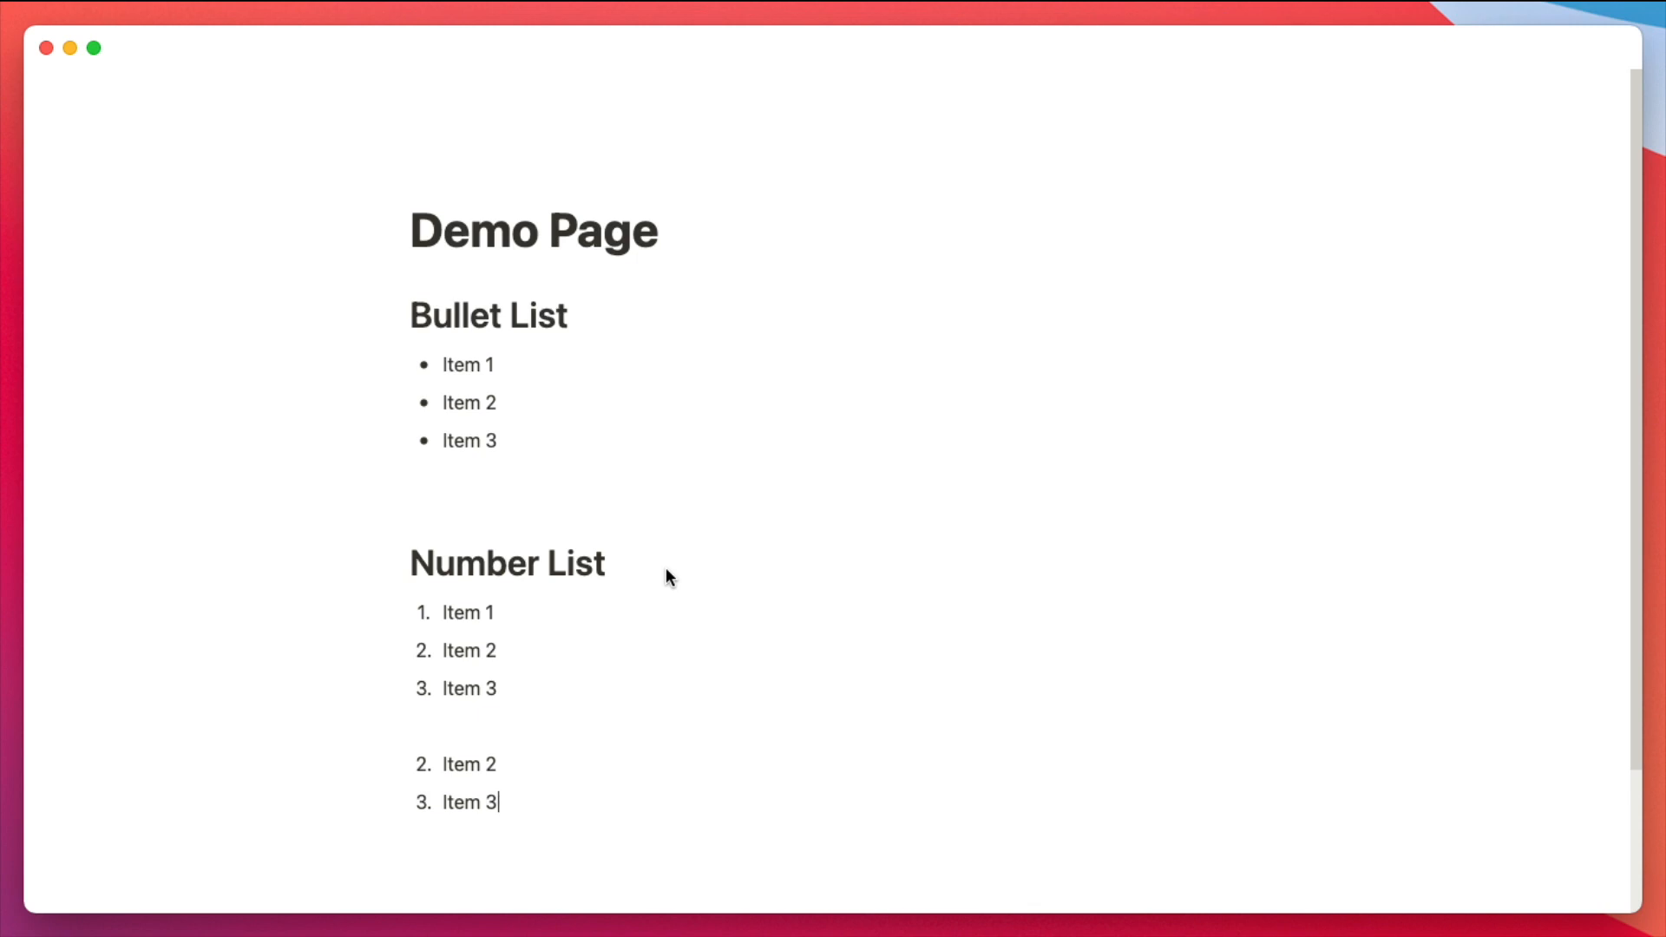
- Indent the bullet "Item 2" beneath "Item 1" in the bulleted list
left_click(532, 371)
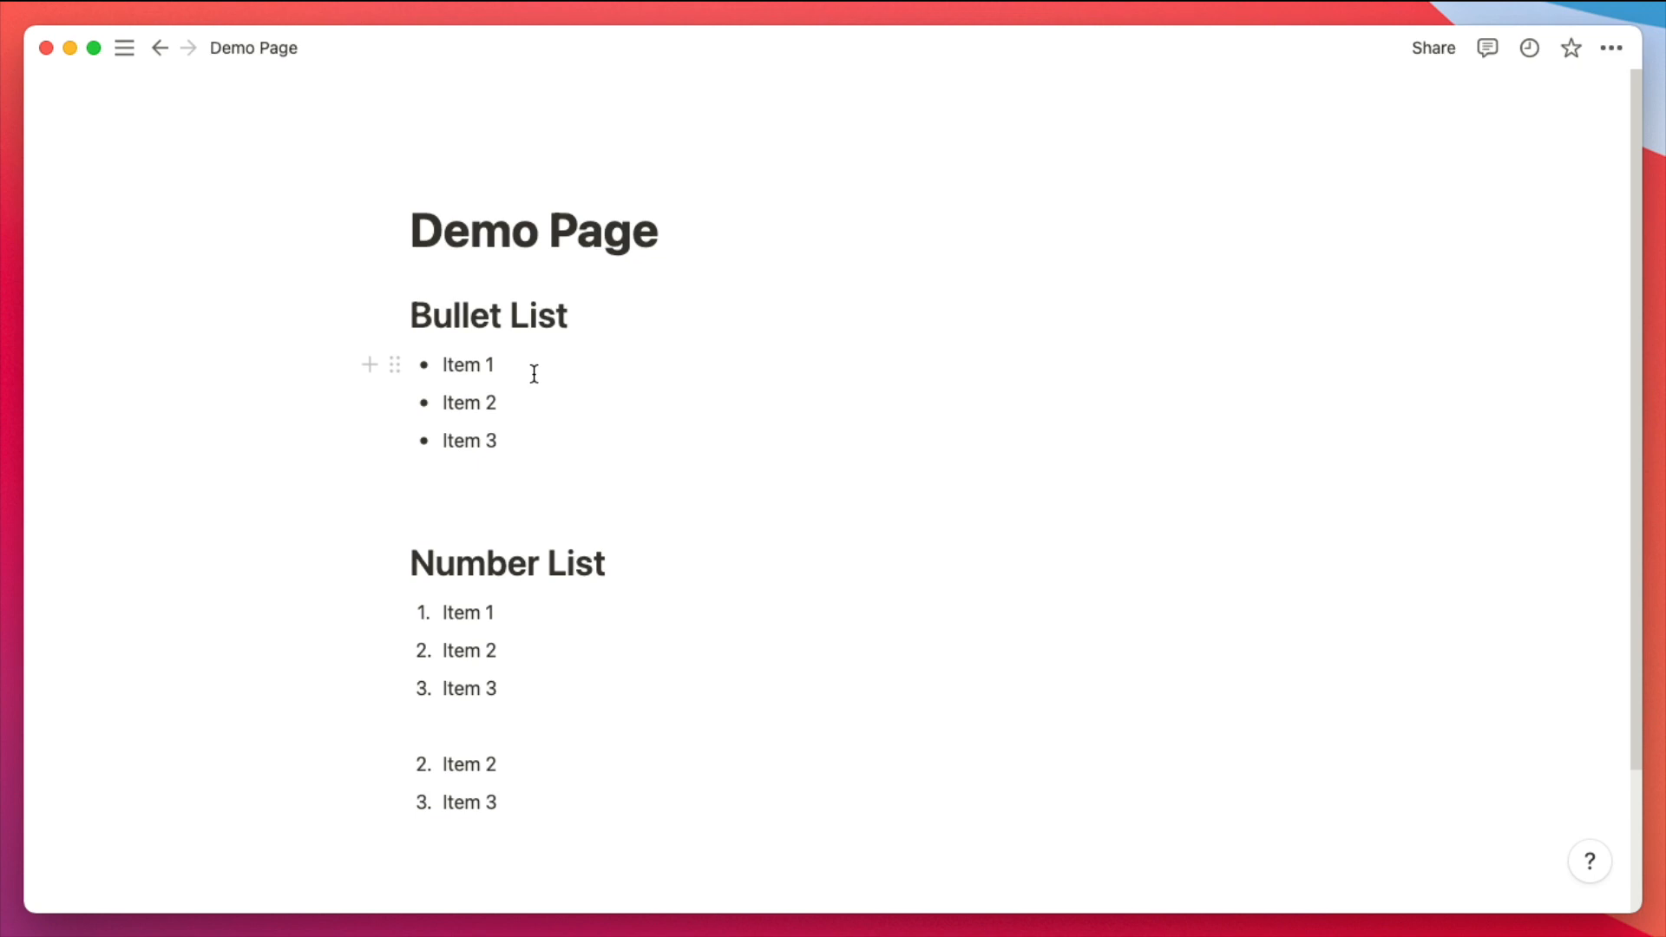
left_click(450, 401)
key("Tab")
key("Tab")
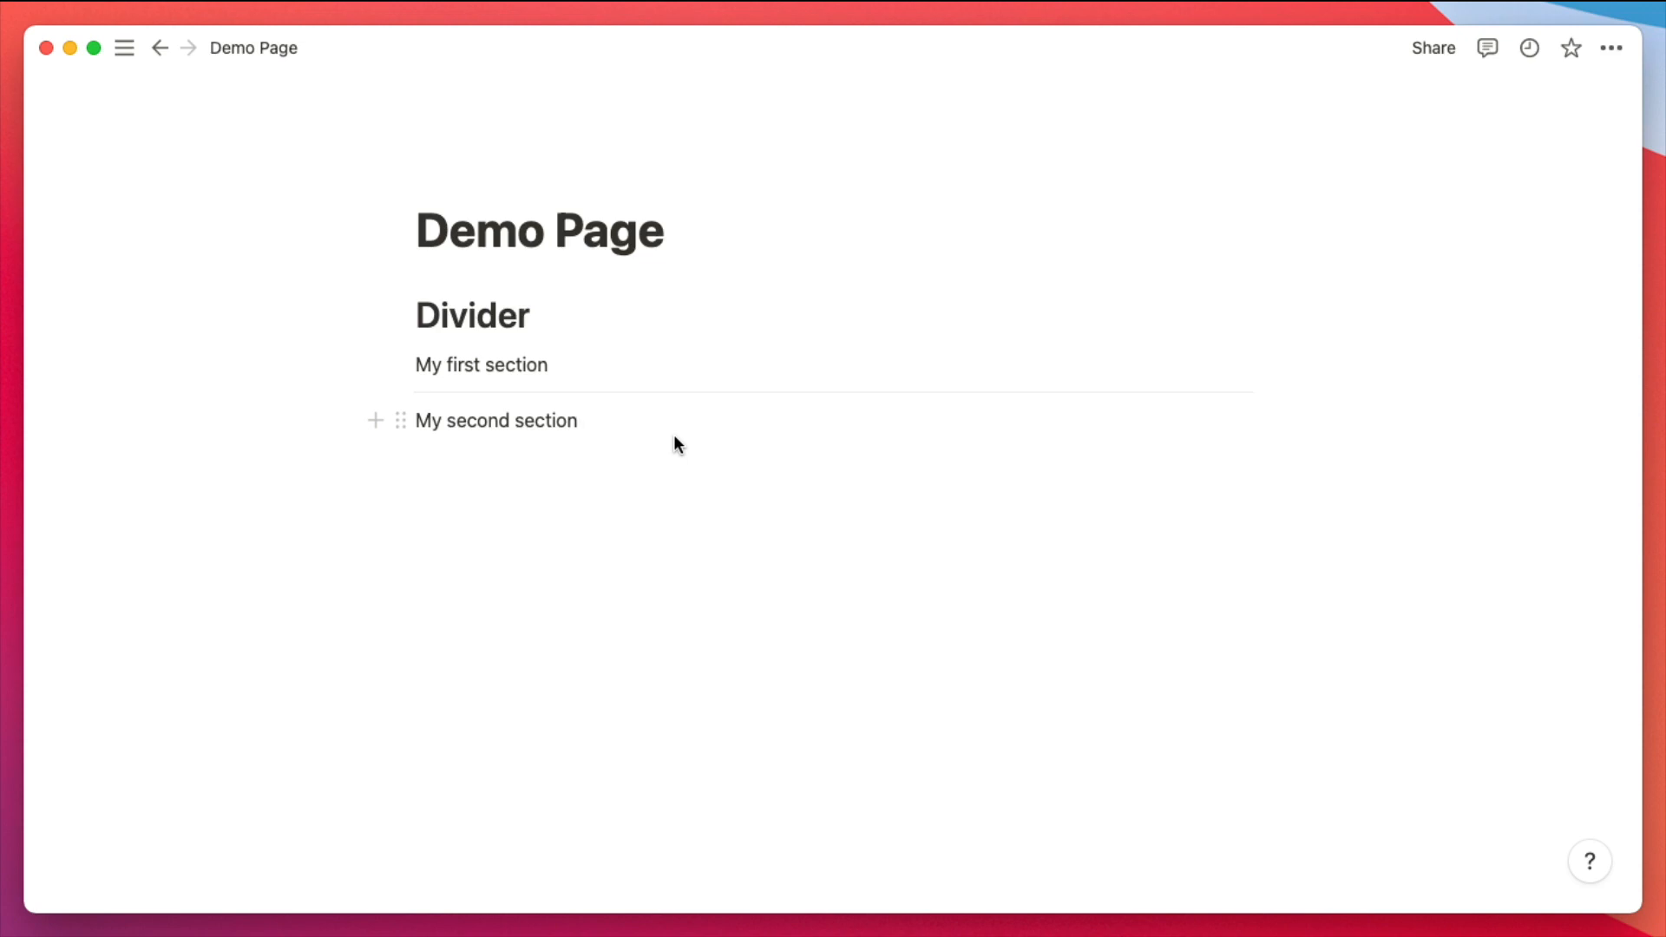
- Insert a divider line below the text "My second section"
key("Return")
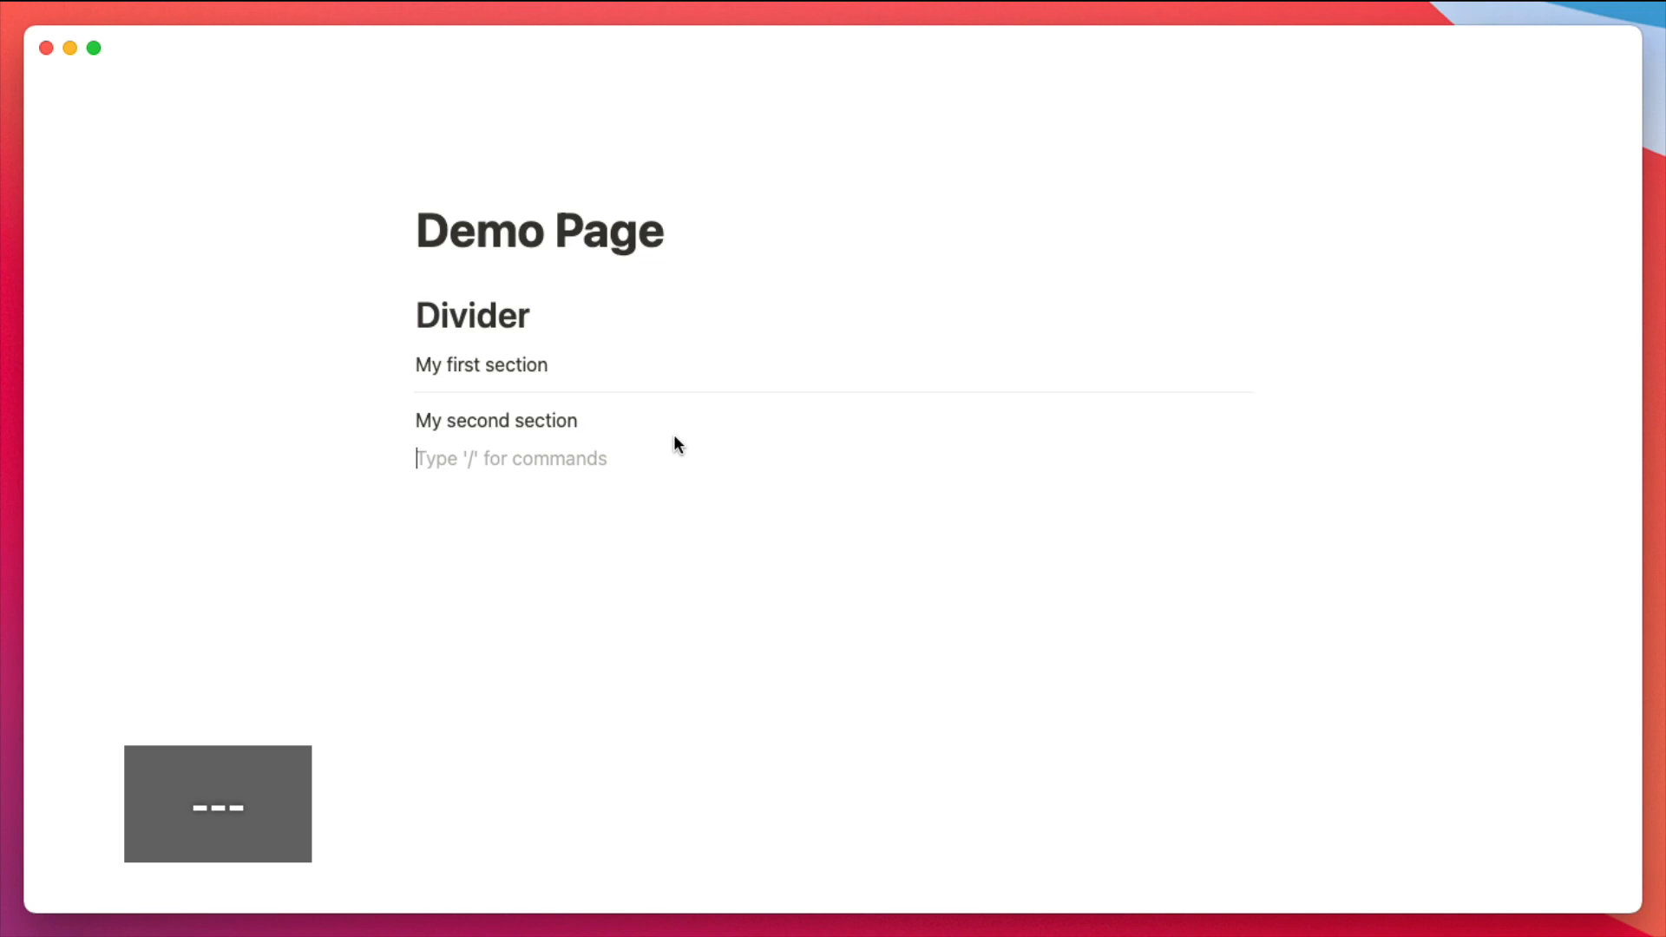
type("---")
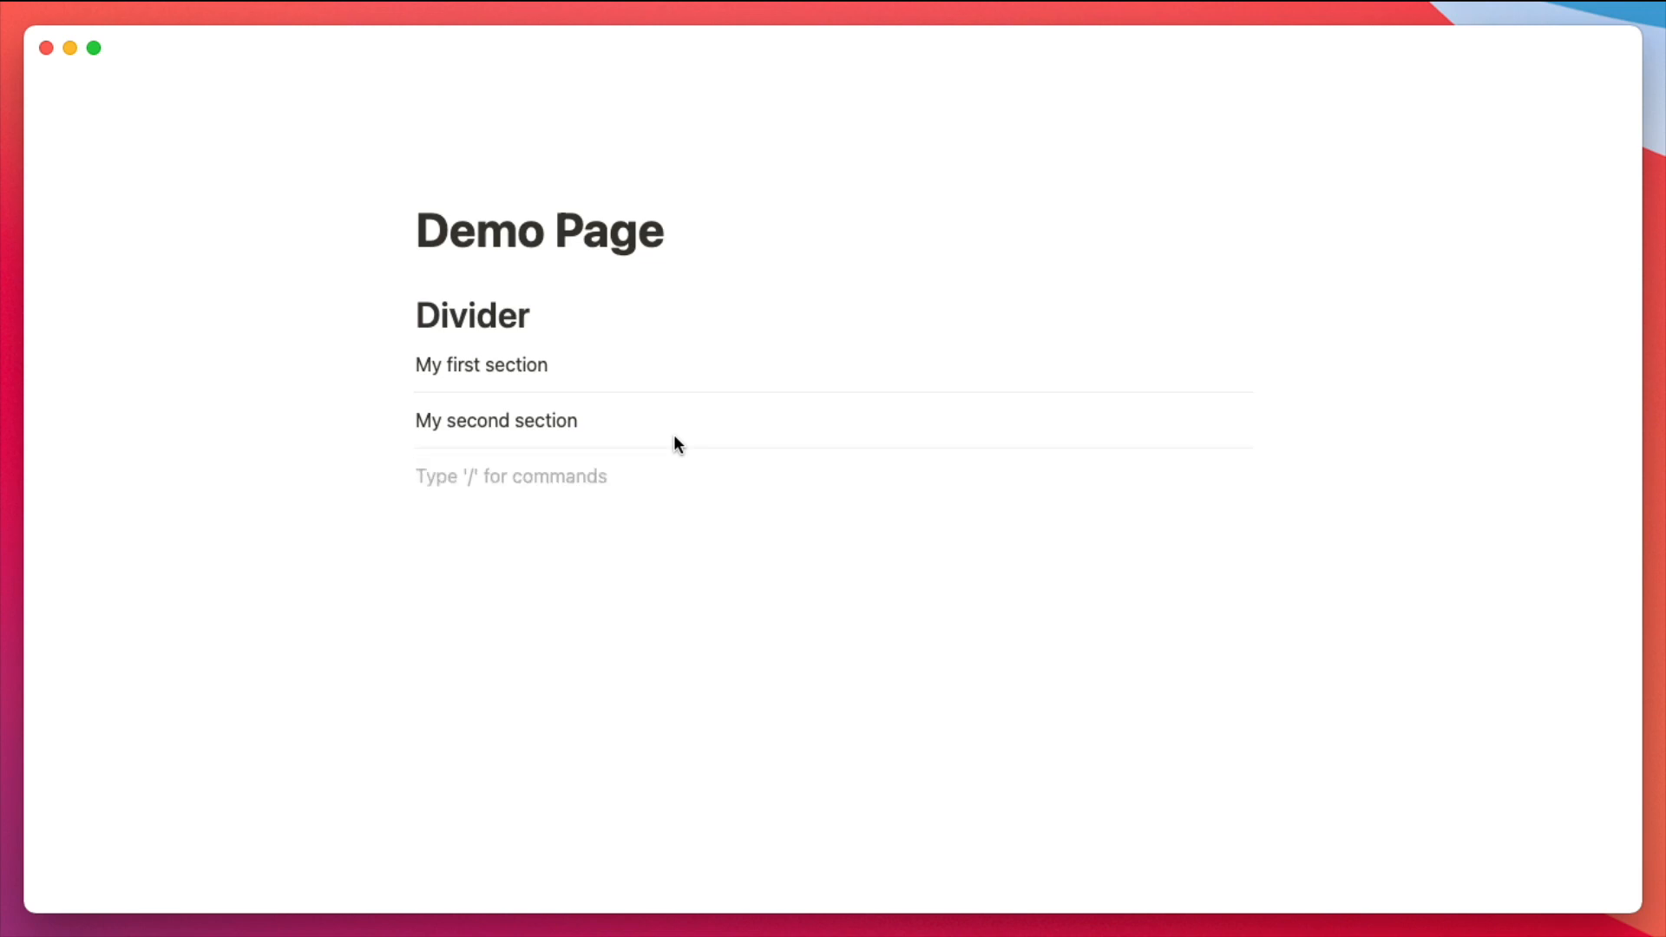
- Start a line of text beginning "My Thi" for another section below the second divider
type("My q")
key("BackSpace")
type("Thi")
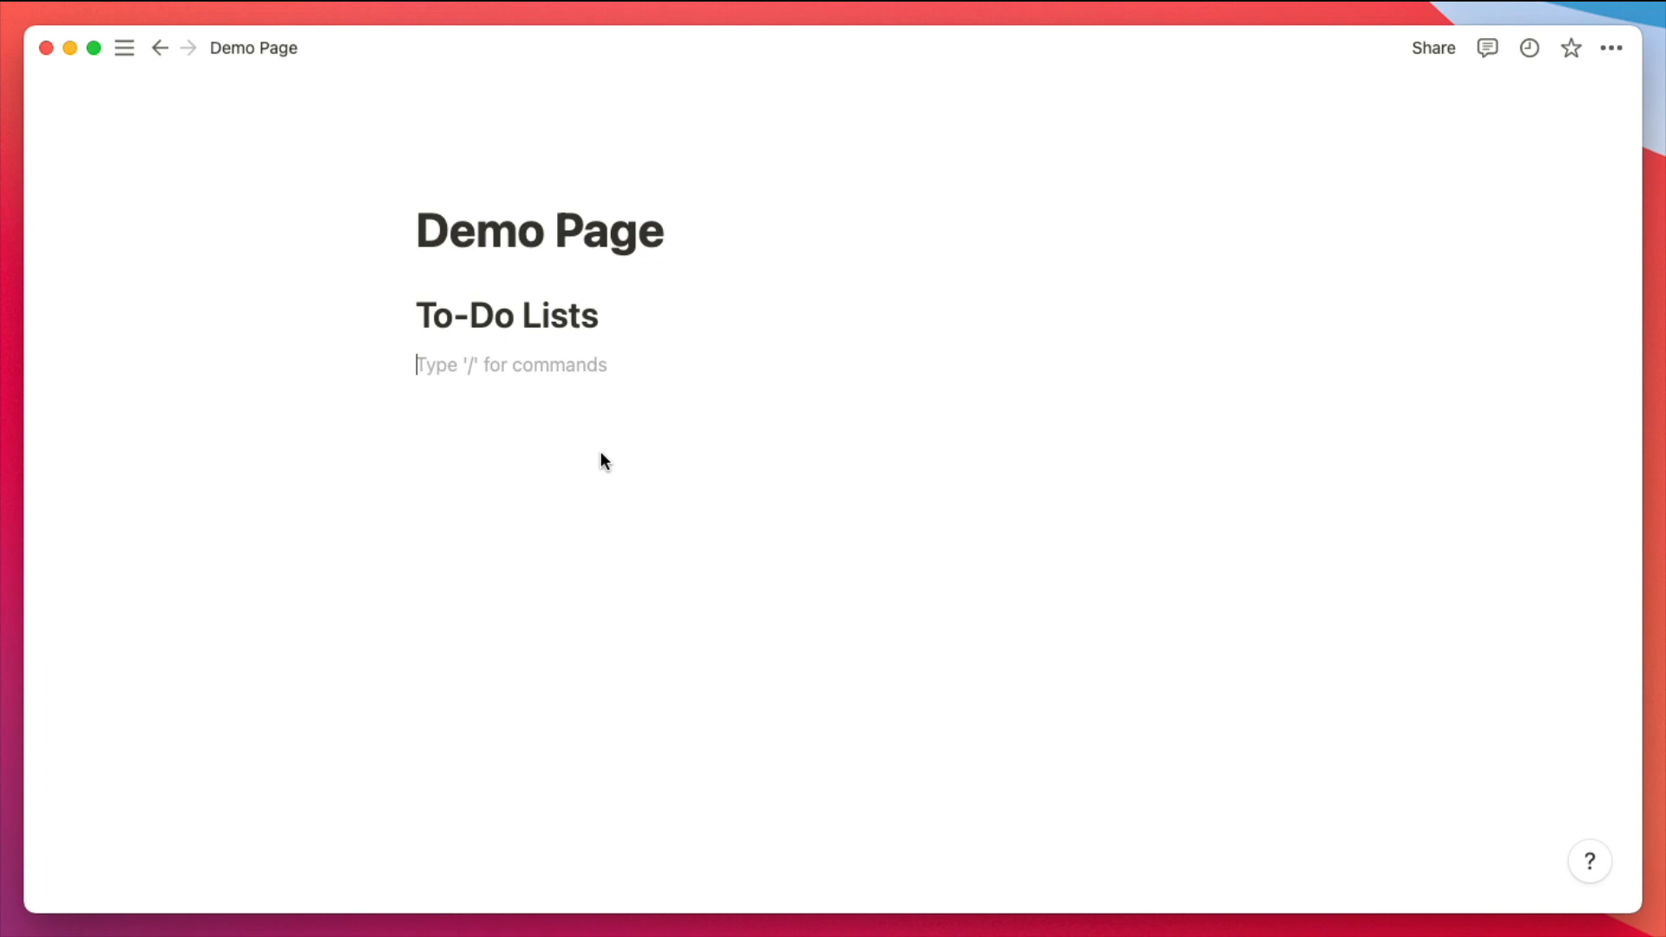
- Create a to-do list with Item 1 and Item 2 under the To-Do Lists heading
type("[]")
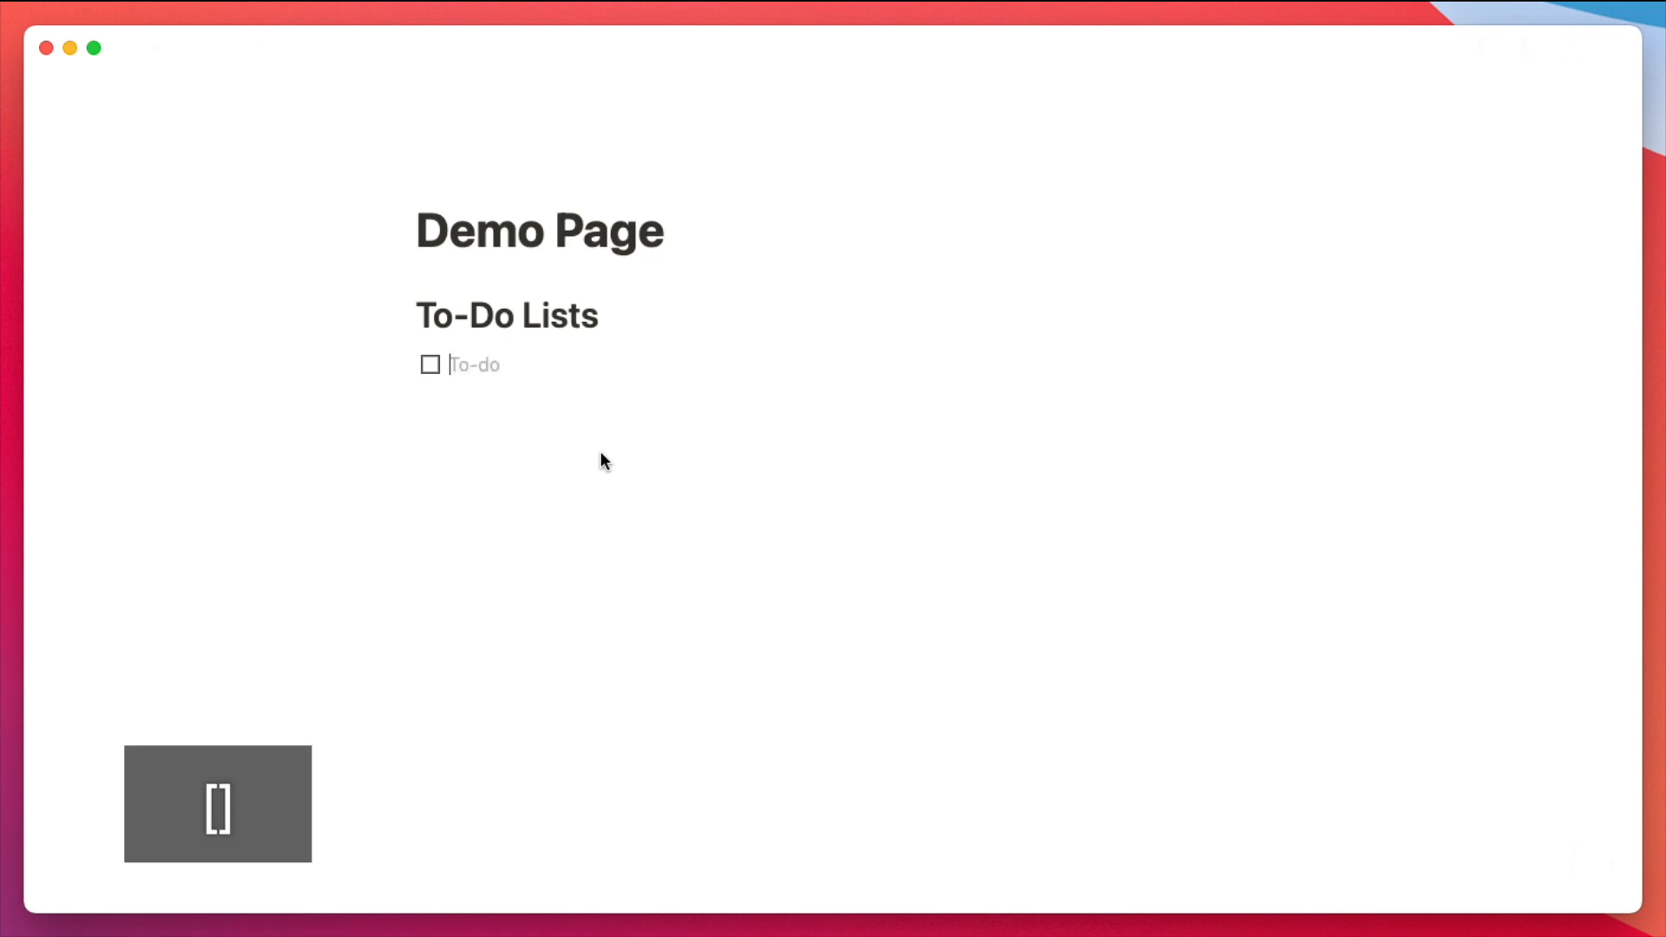
type("Item ")
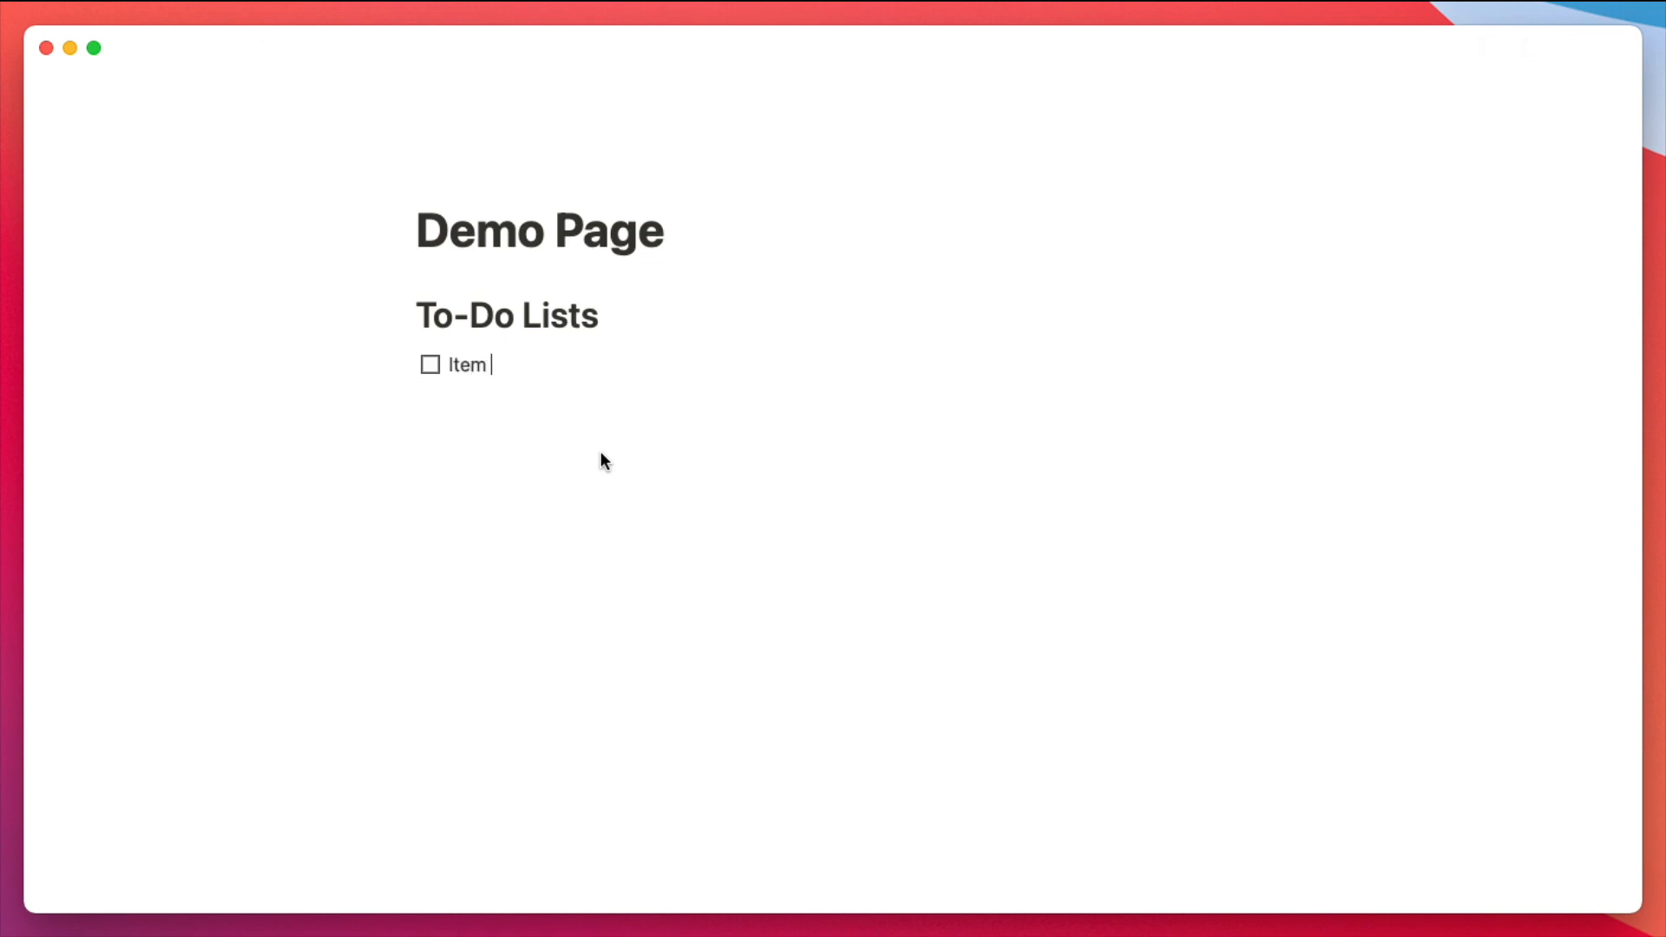
type("1")
key("Return")
type("Item 2")
key("Return")
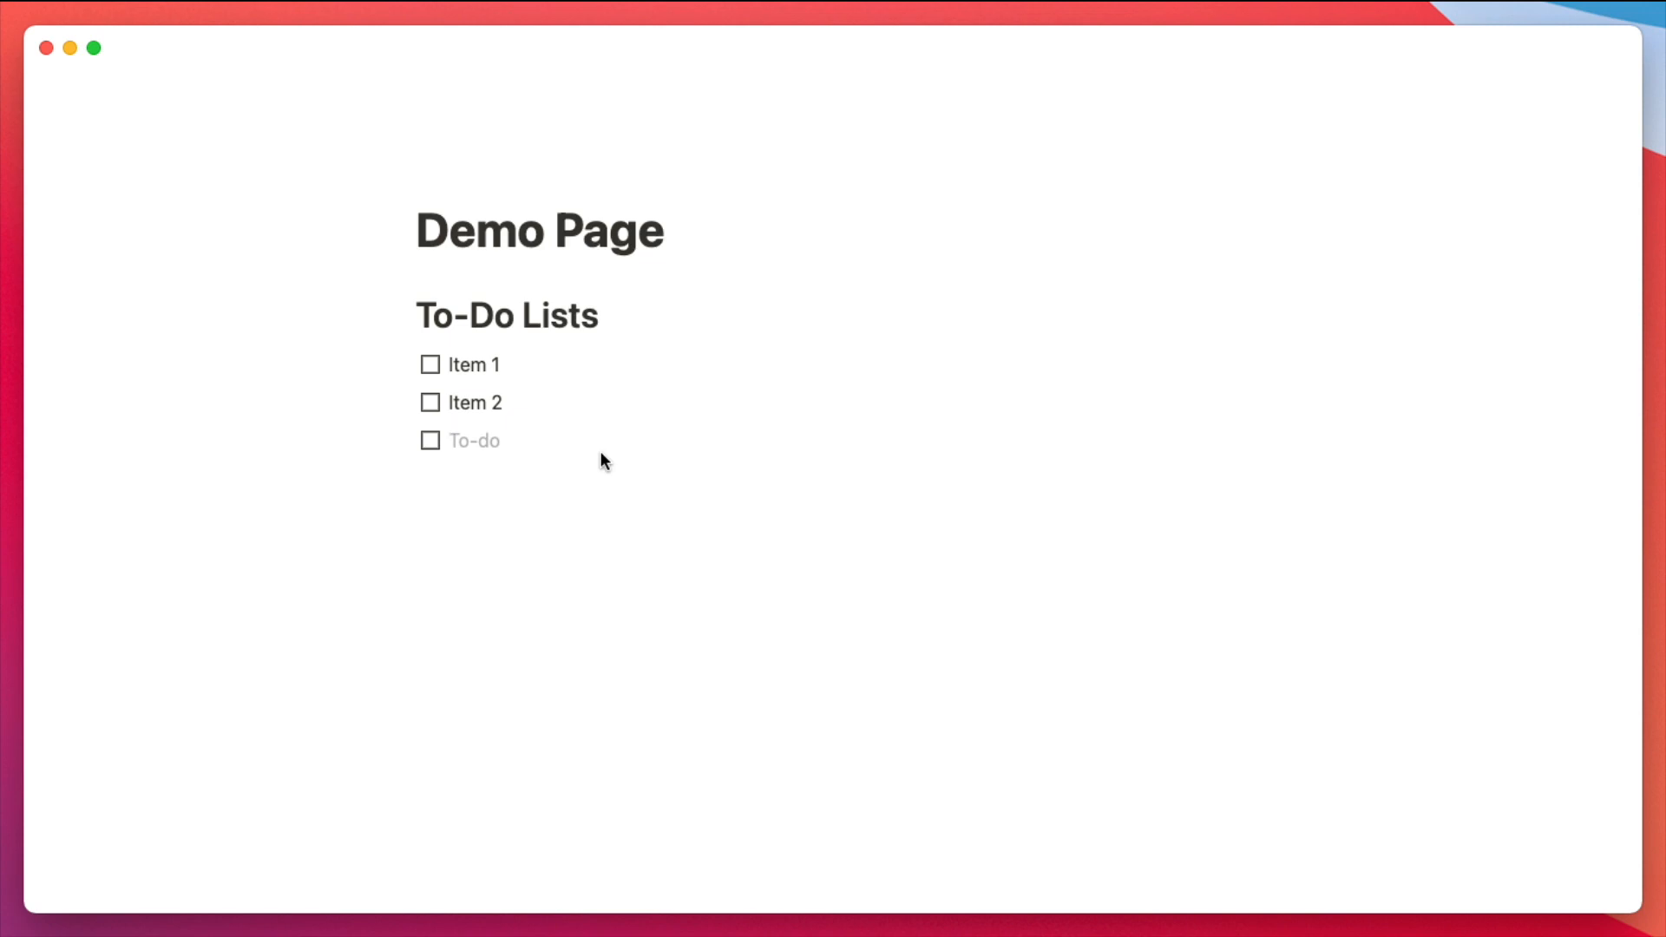
- Add a to-do named "Group" with Item 3 and Item 4 nested beneath it
type("Group")
key("Return")
key("Tab")
type("Item 3")
key("Return")
type("Item 4")
key("Return")
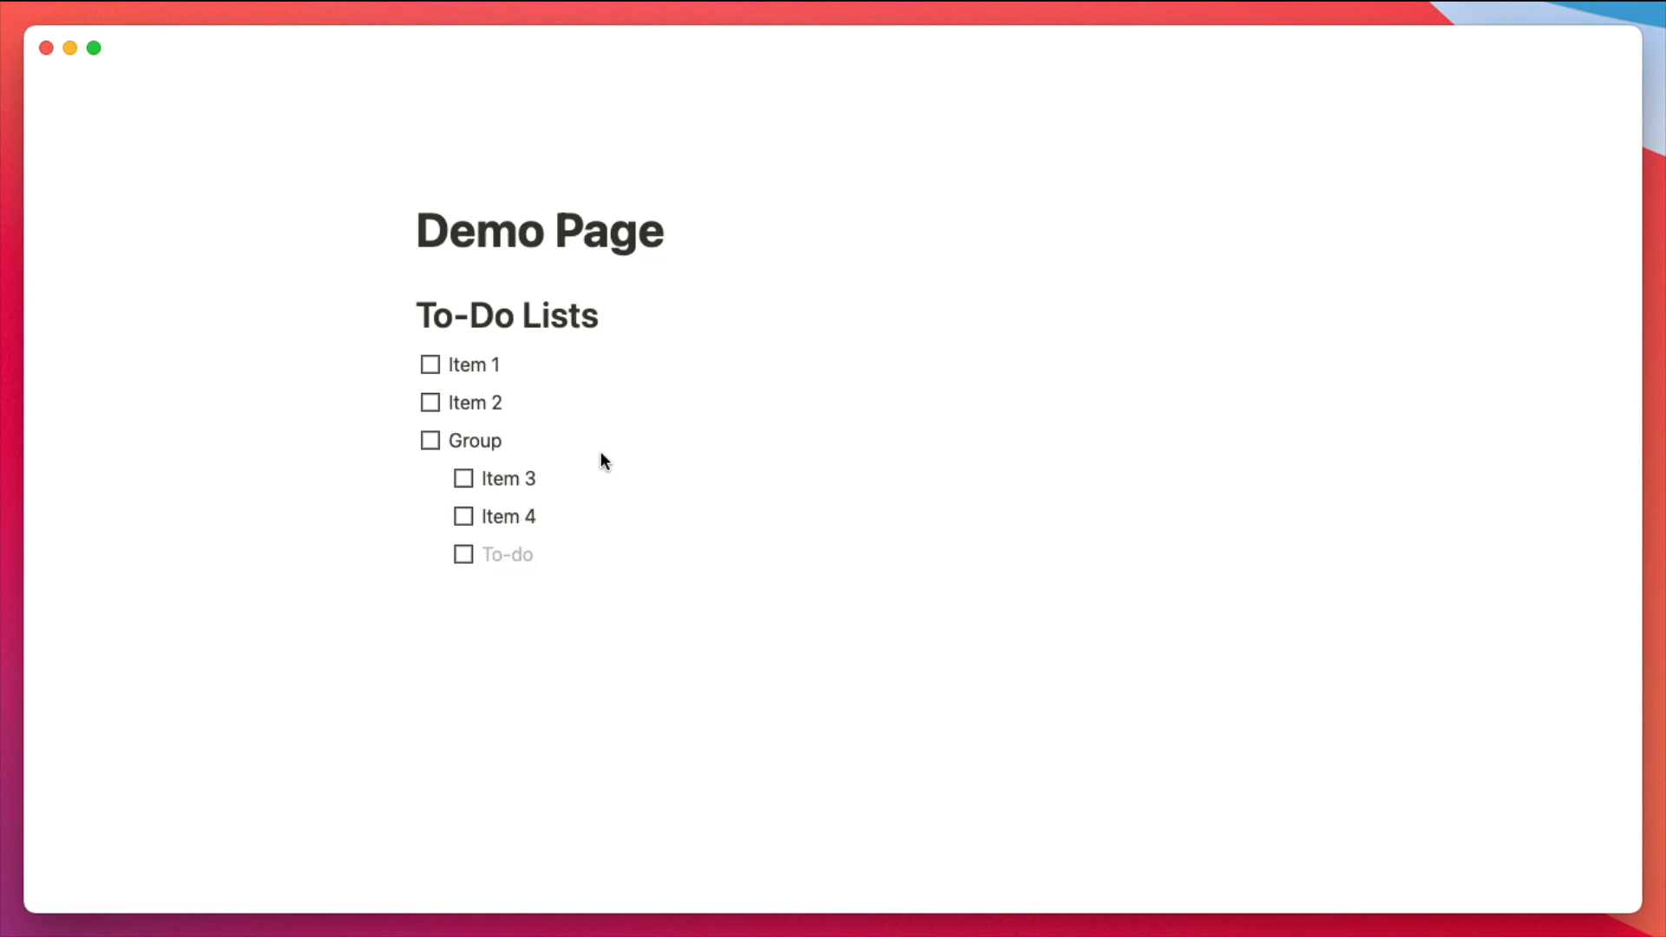
- Finish the to-do list with a top-level "Item 5" and enter "[ ]" on a separate line below it
key("shift+Tab")
type("I")
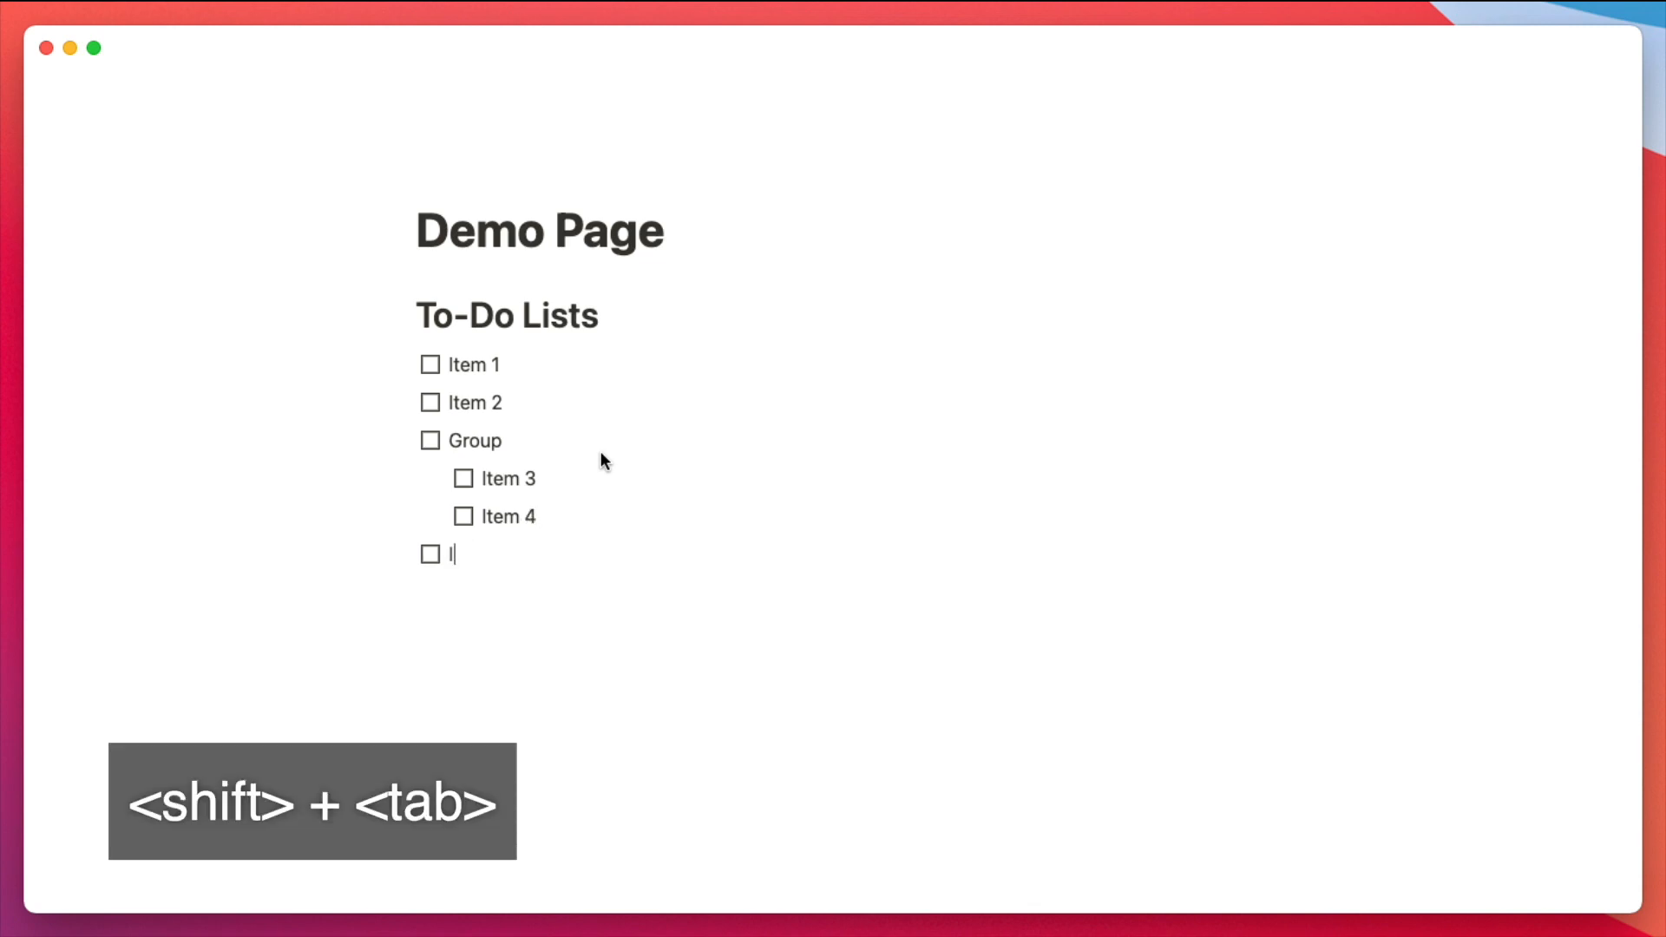
type("tem 5")
key("Return")
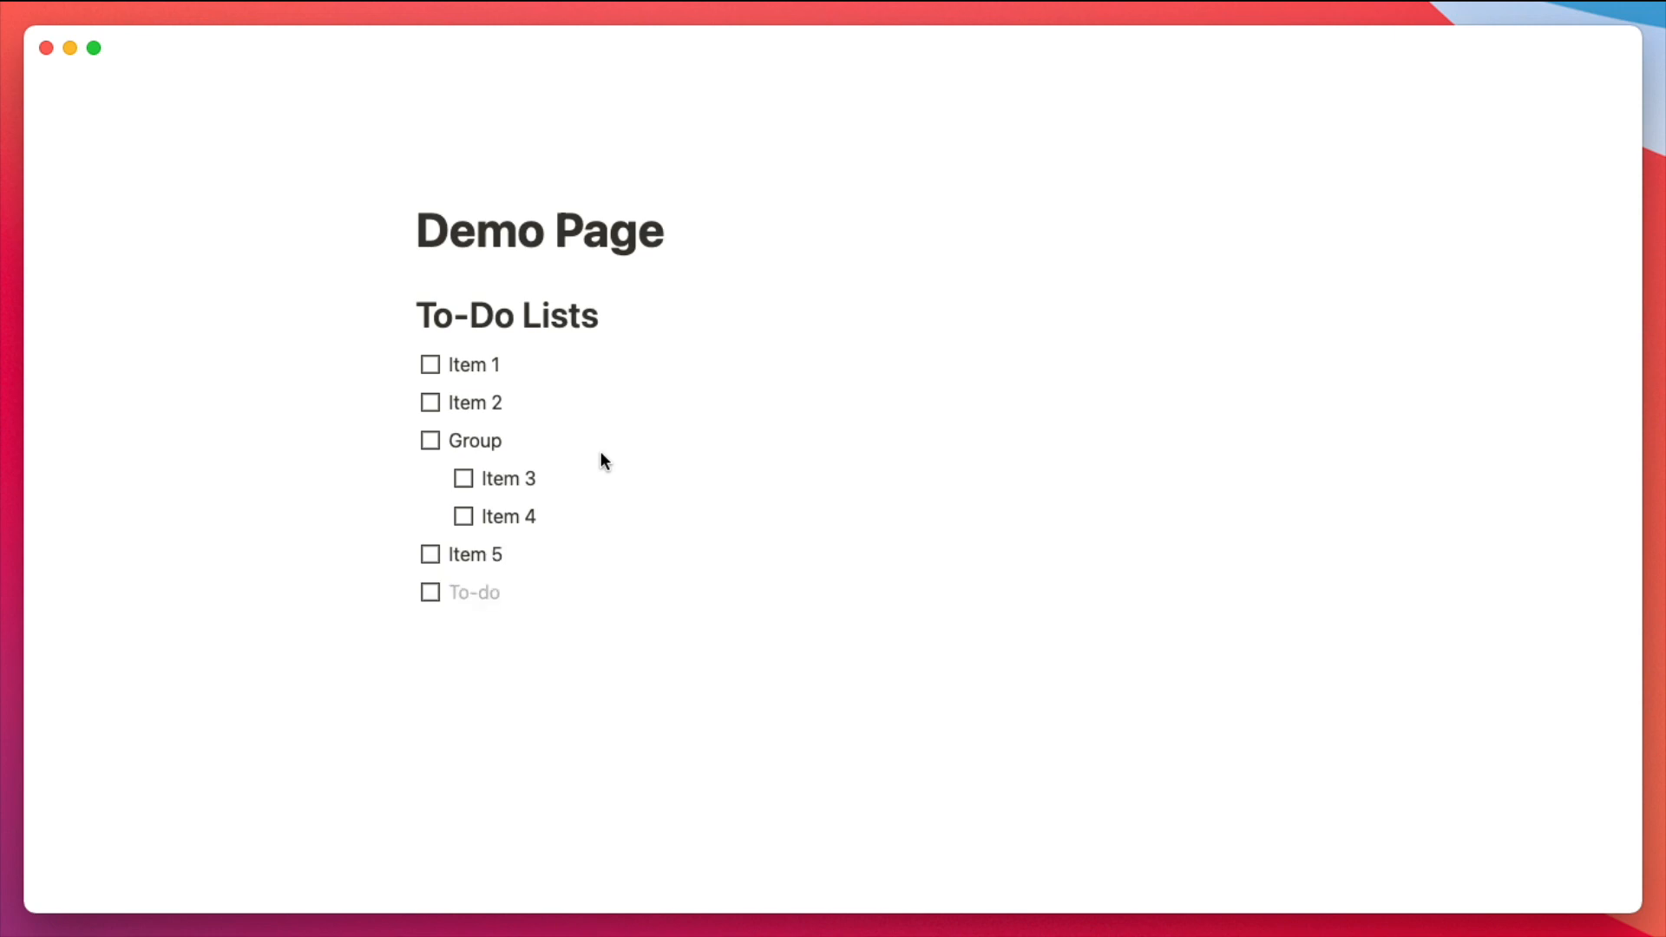
key("Return")
key("Return")
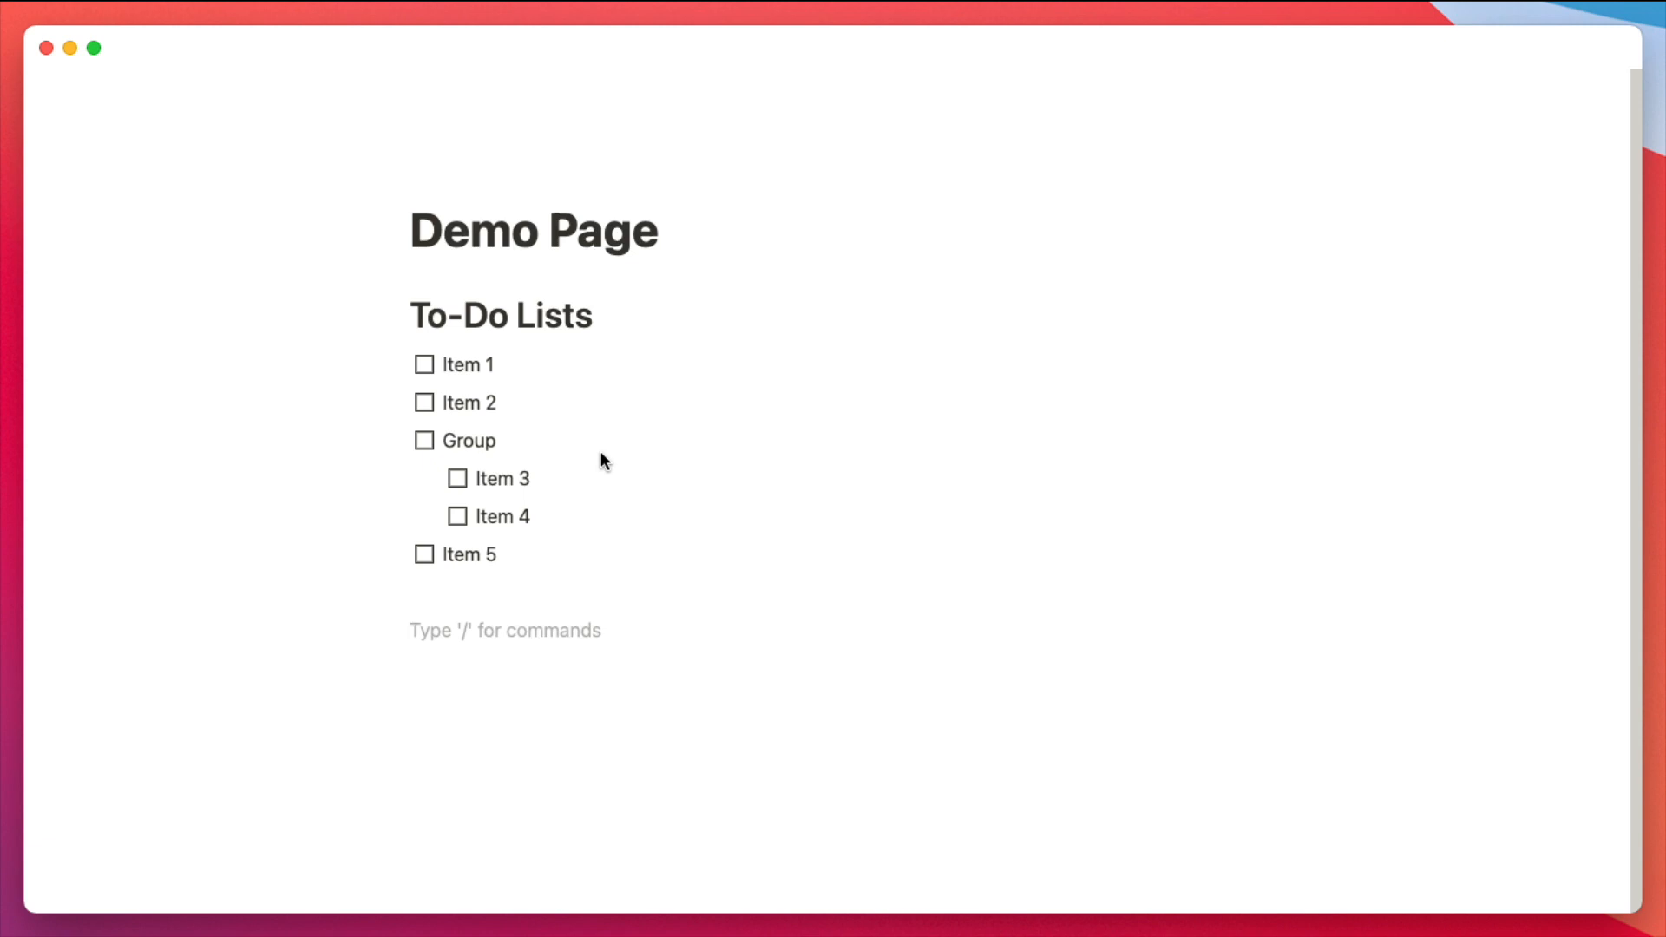
type("[ ]")
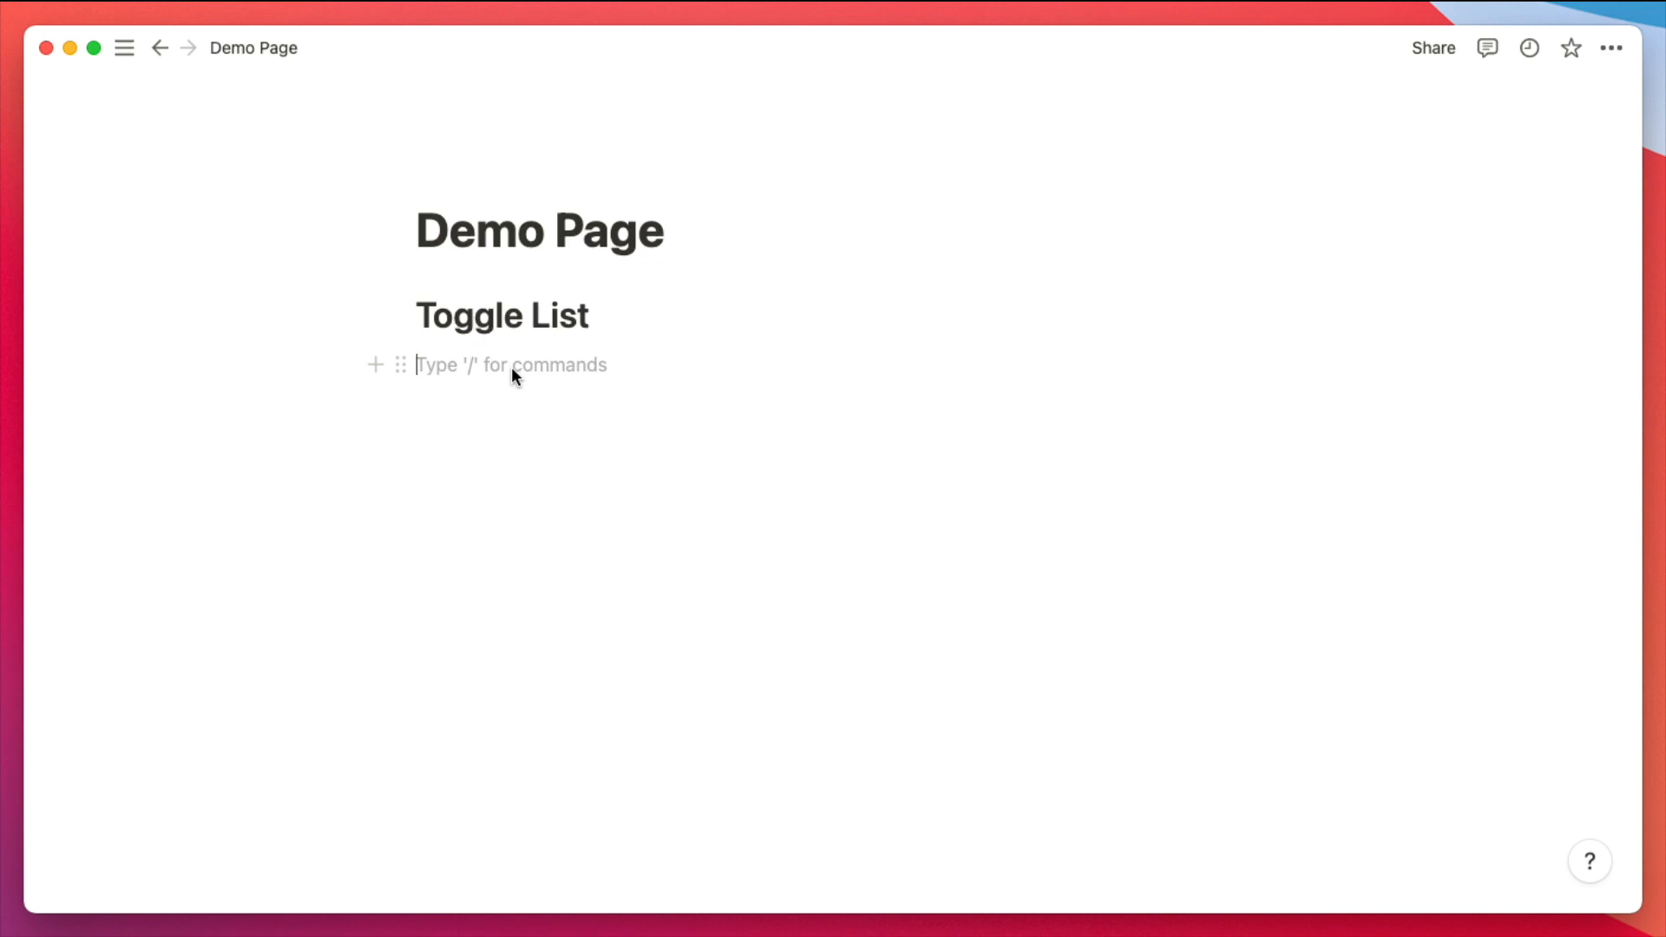
- Create a toggle titled "Heading of Toggle List" containing the text "Content of toggle list here"
type(">")
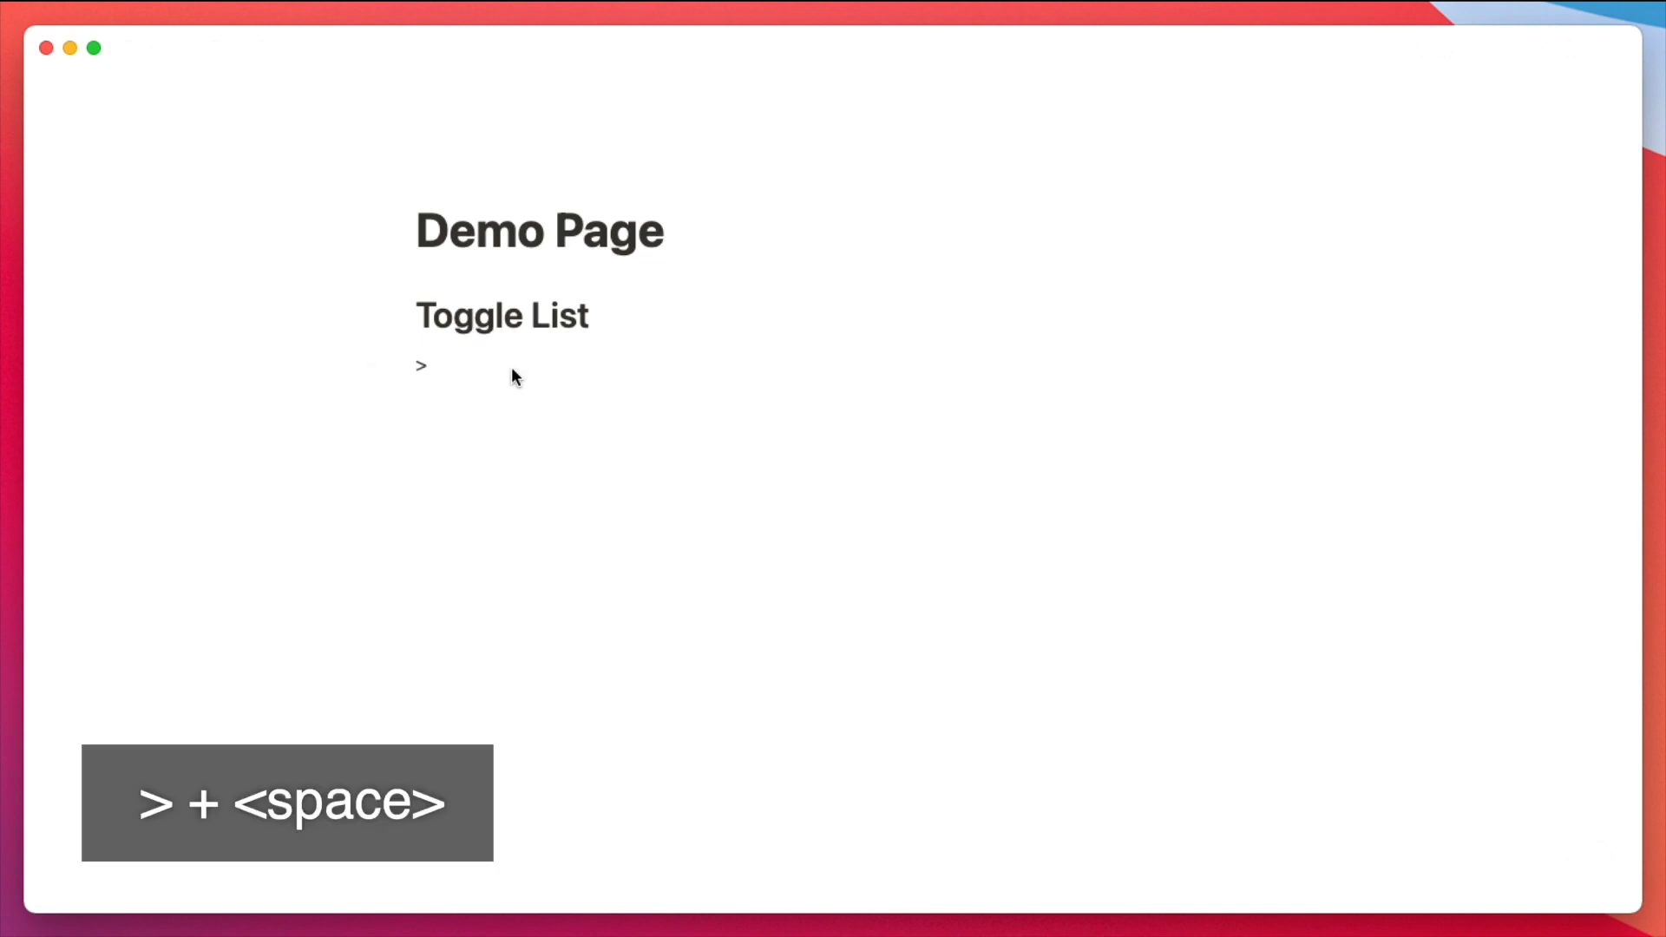
key("space")
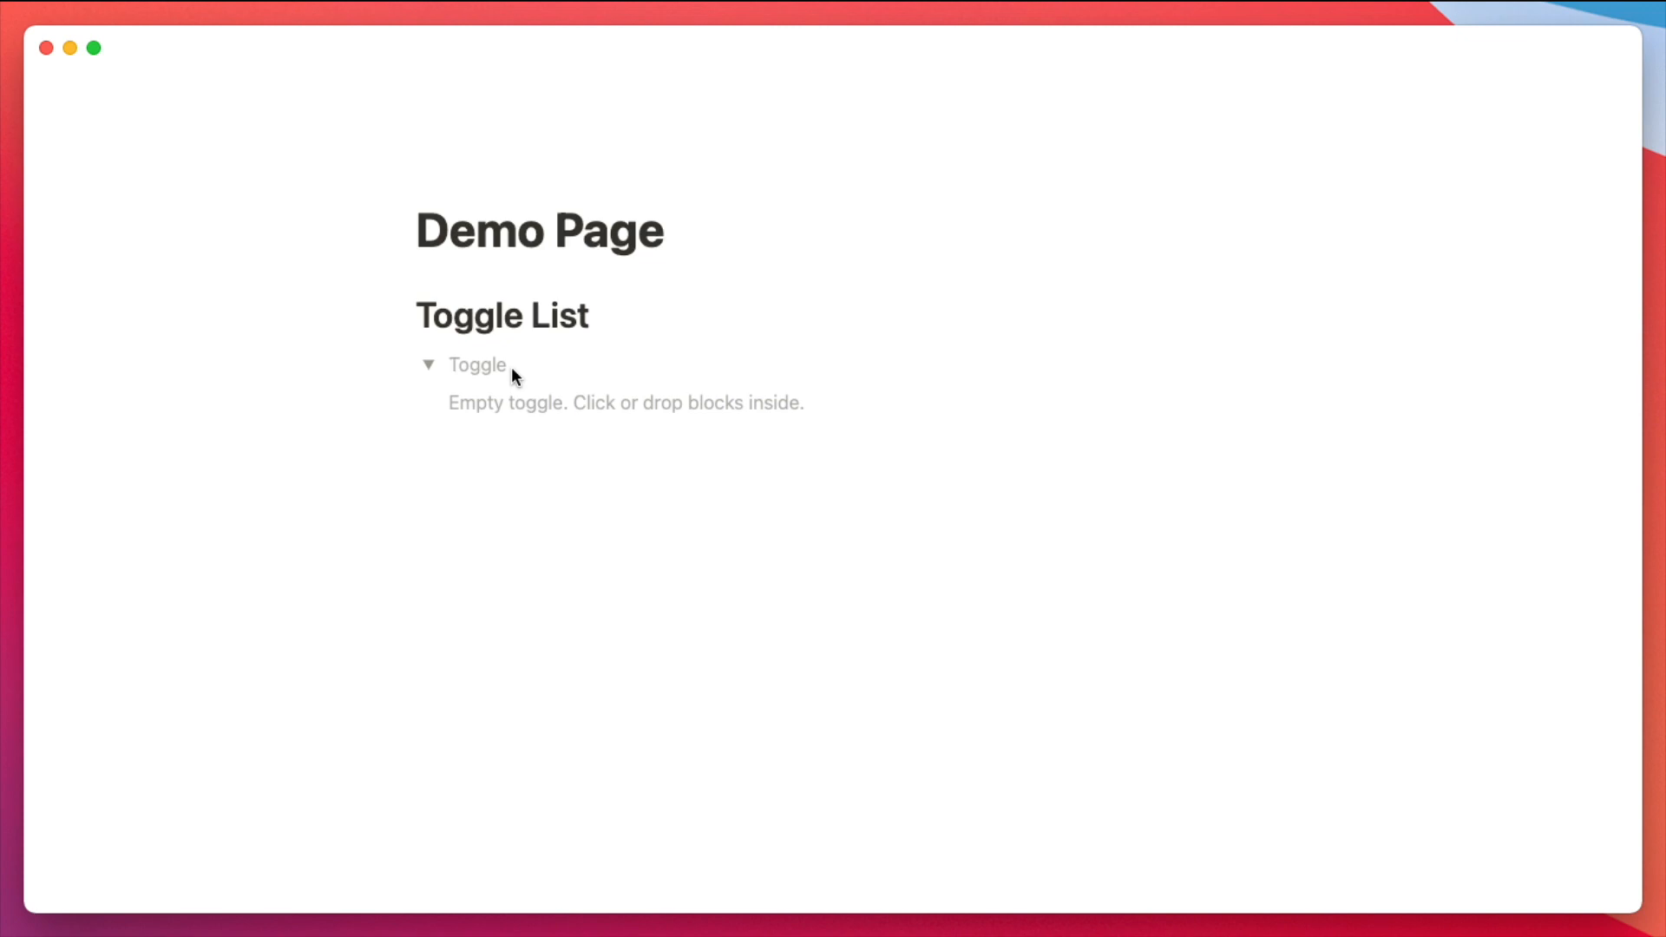
type("Heading of Toggle List")
key("Return")
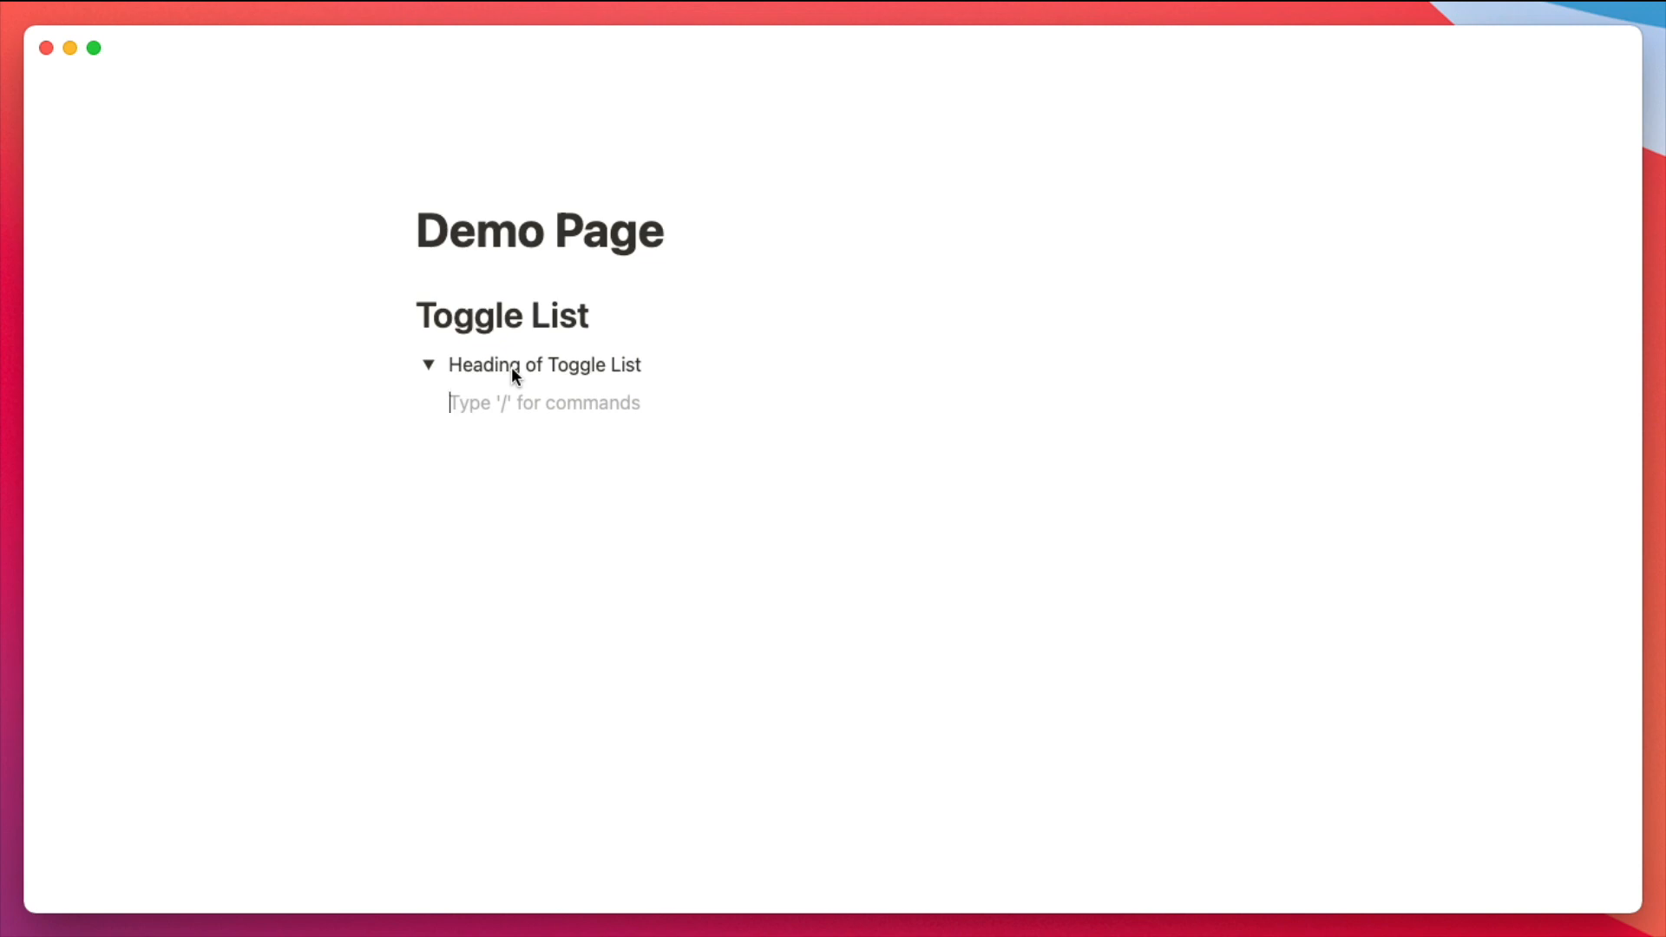
type("Content of toggle list here")
key("Return")
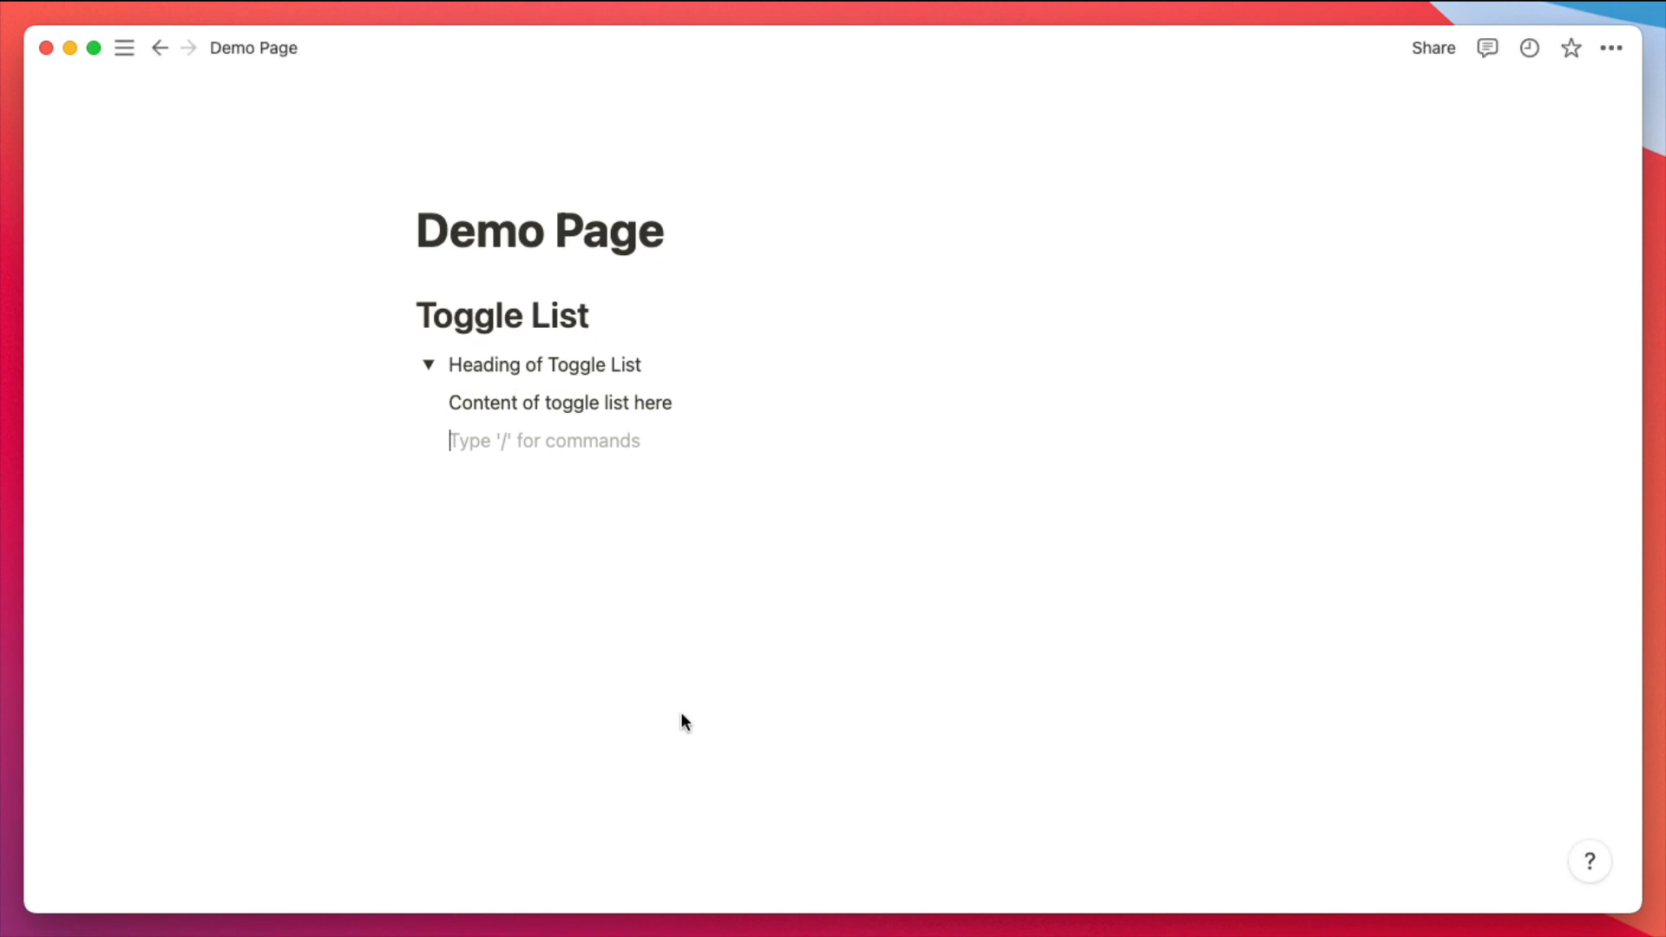
- Leave the first toggle after blank lines and add an unindented second toggle, "Another Toggle List", containing "More content here"
key("Return")
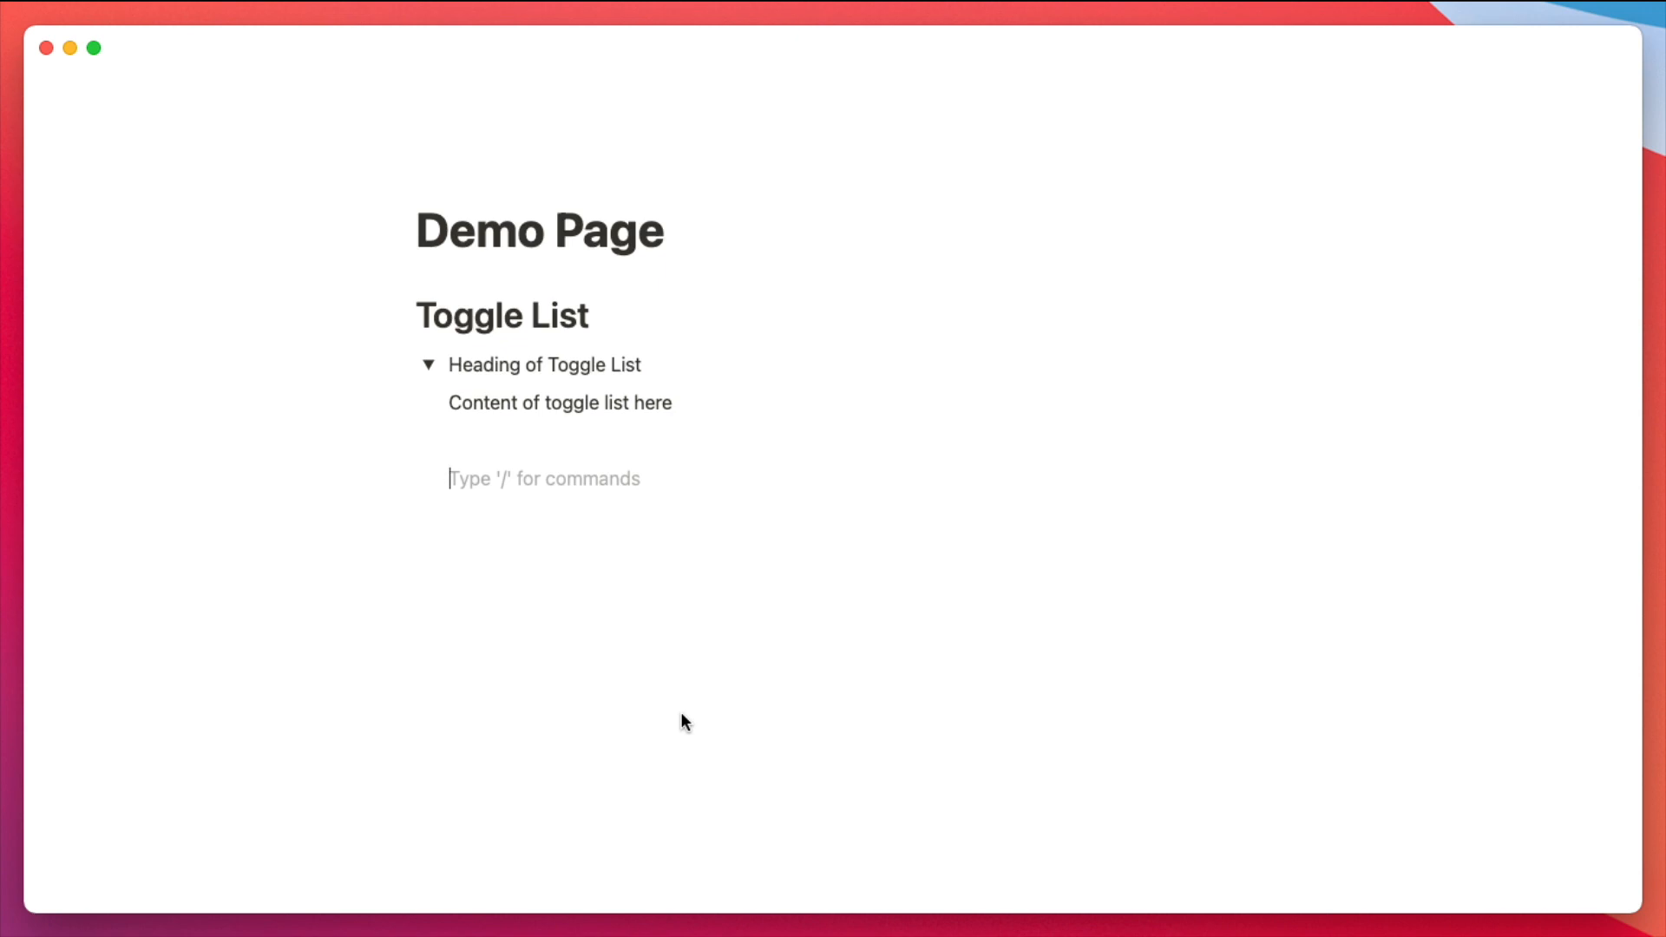
key("shift+Tab")
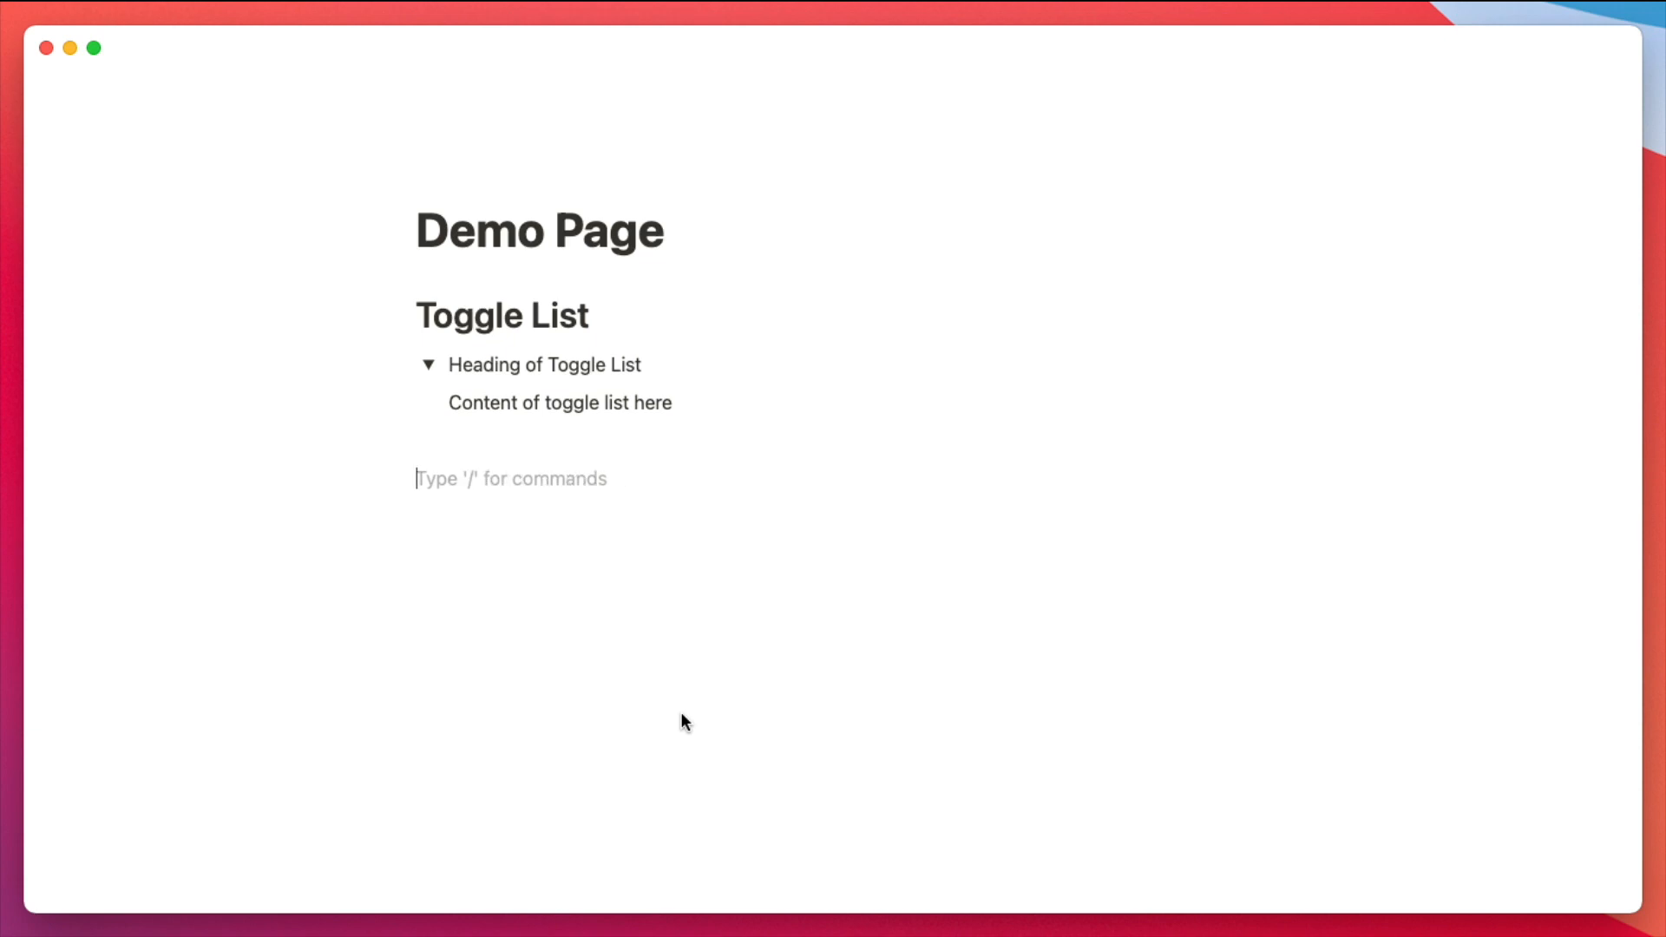
key("Tab")
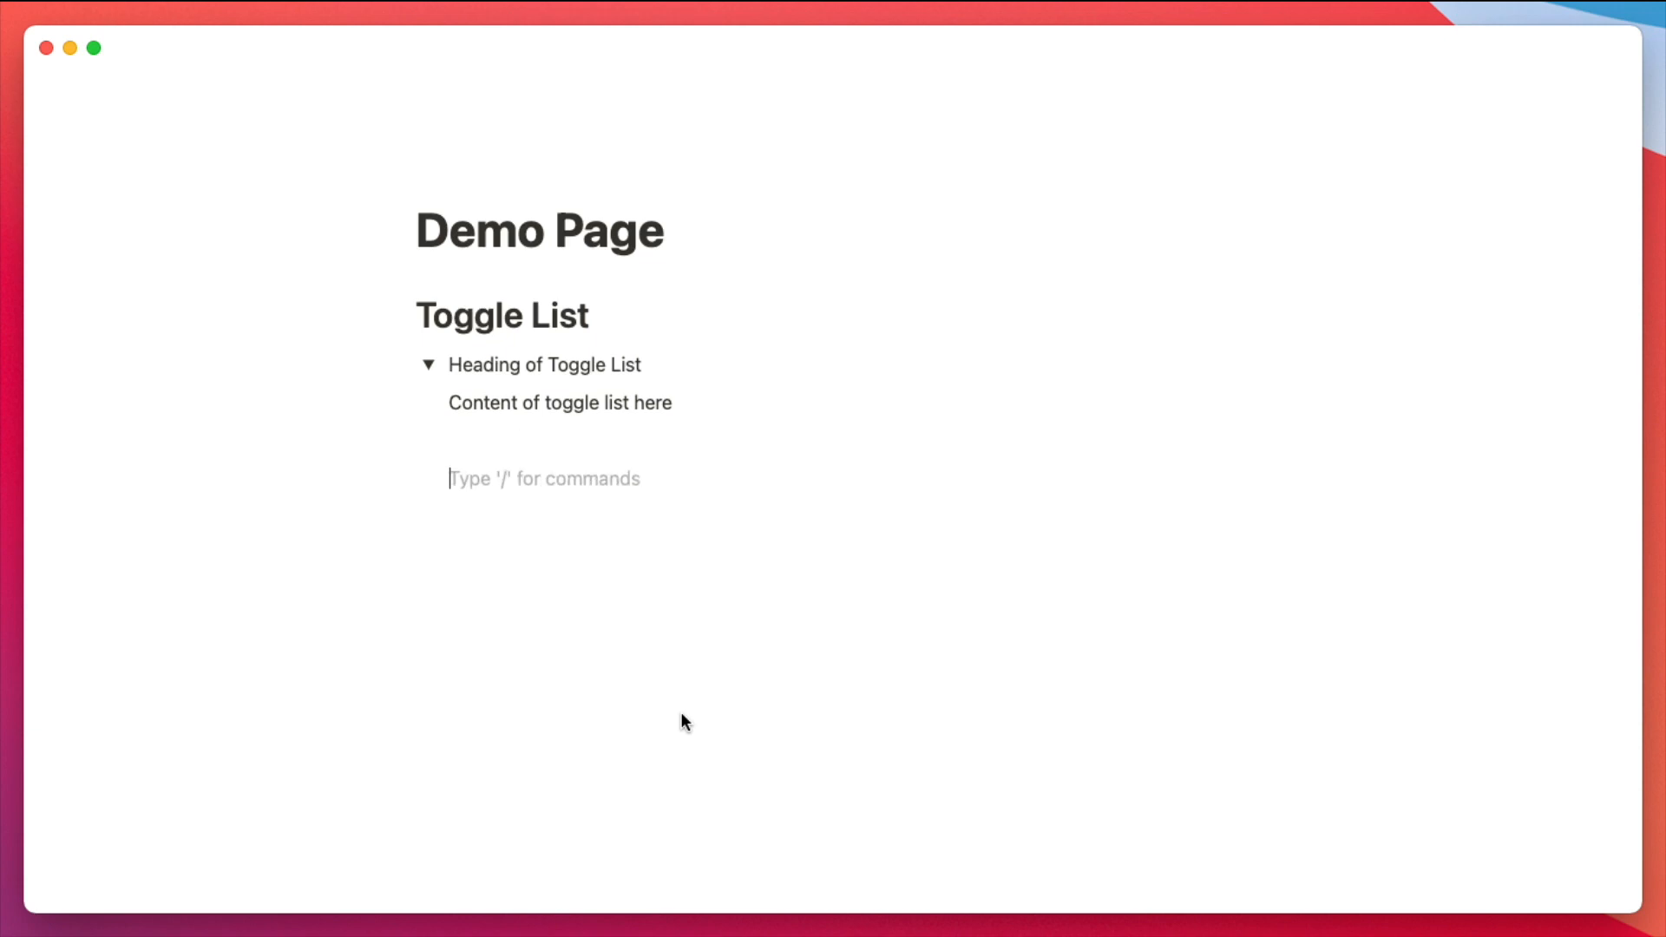
key("shift+Tab")
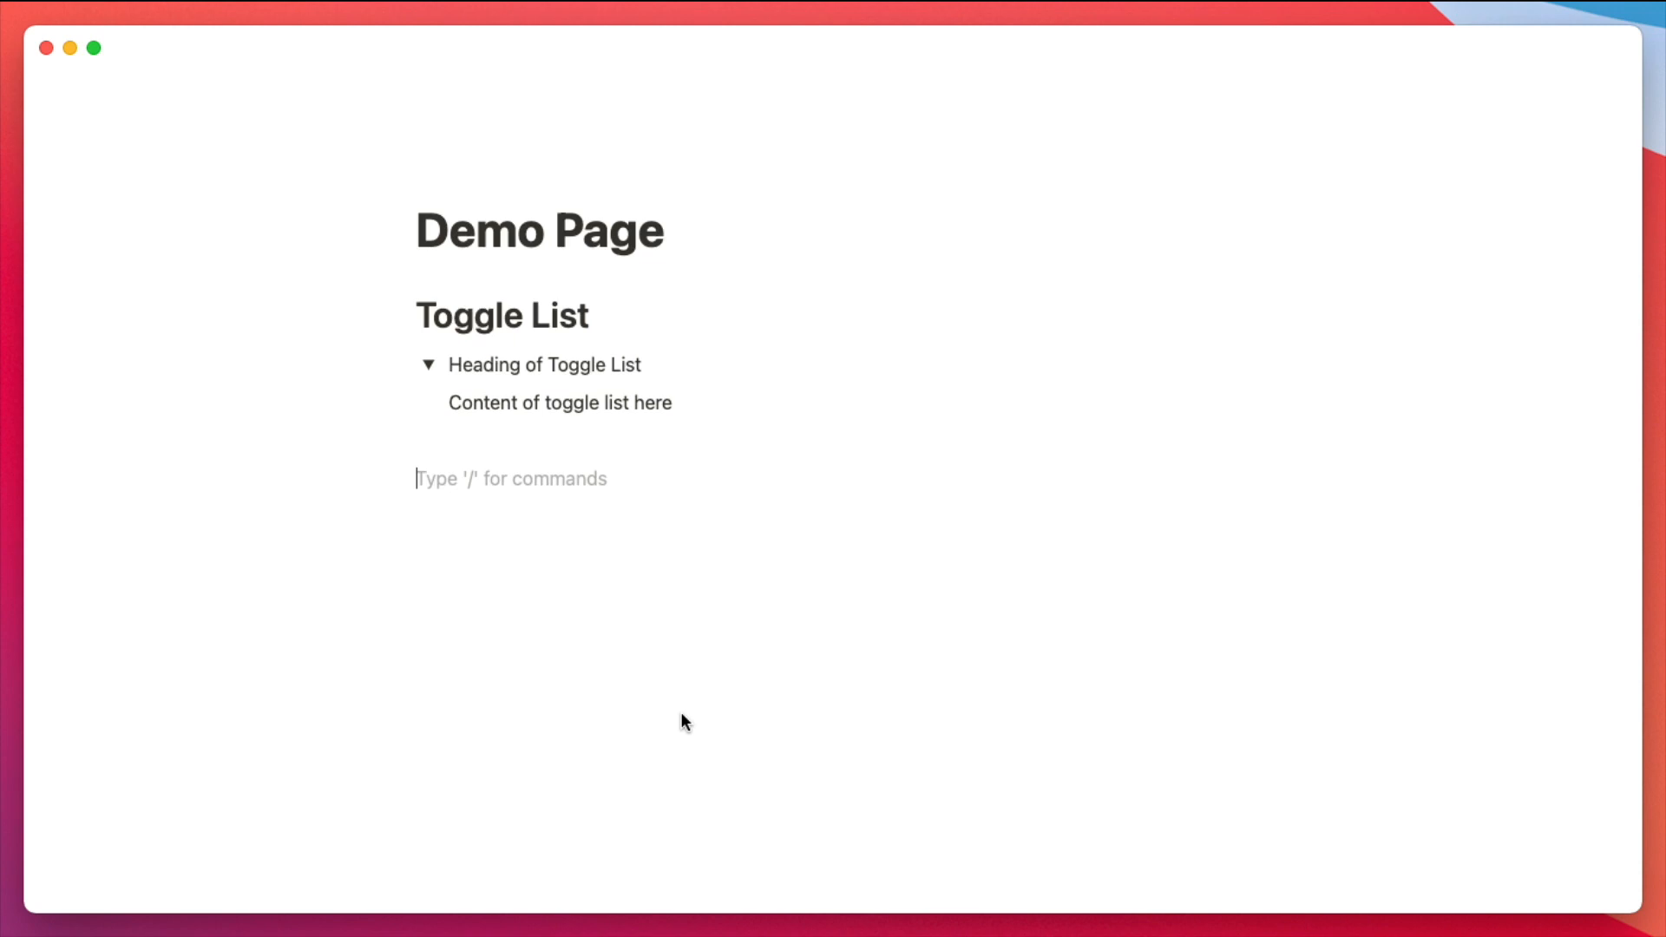
key("Return")
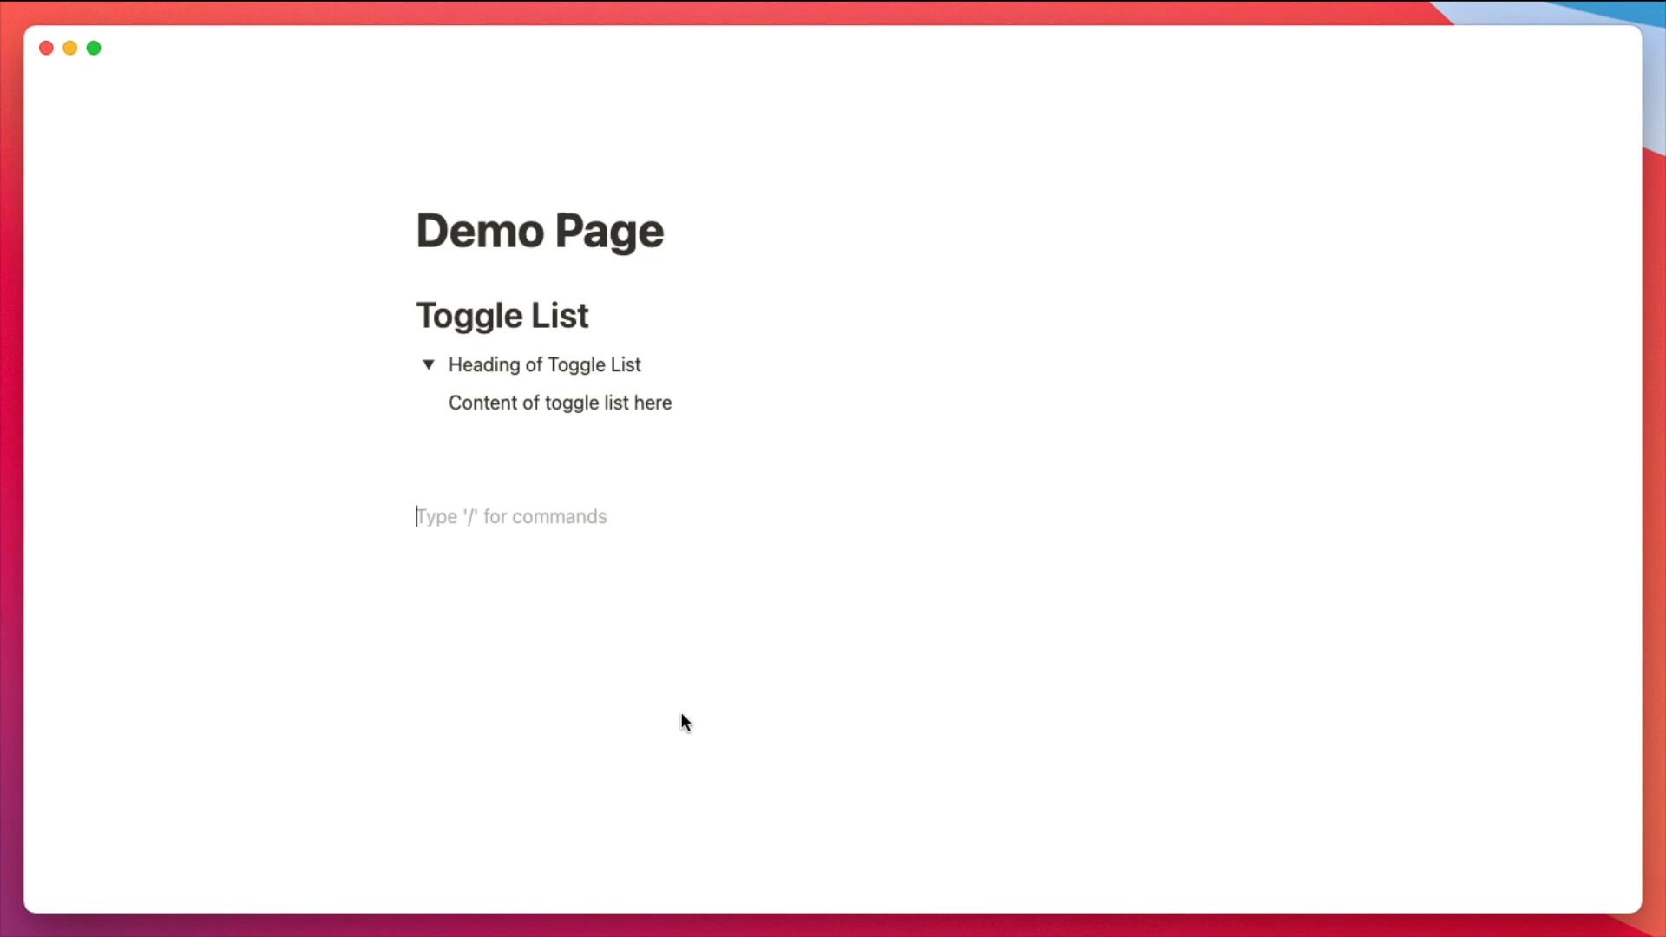
type(">")
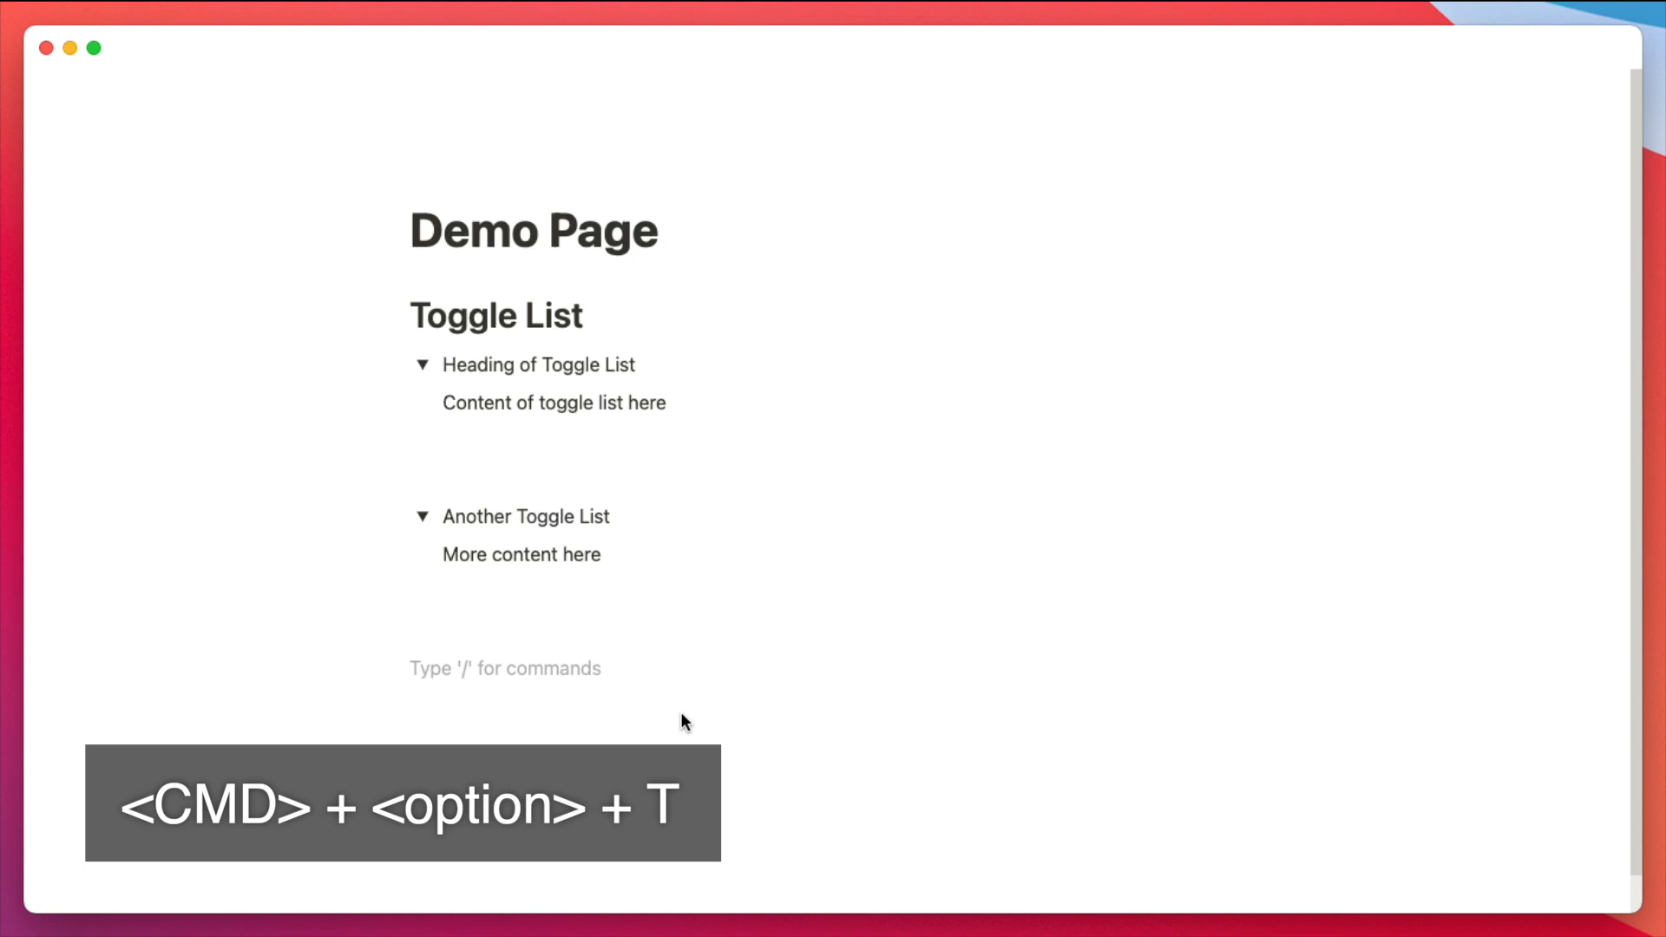
- Collapse and expand all toggles on the page at once, repeatedly
key("super+alt+t")
key("super+alt+t")
key("super+alt+t")
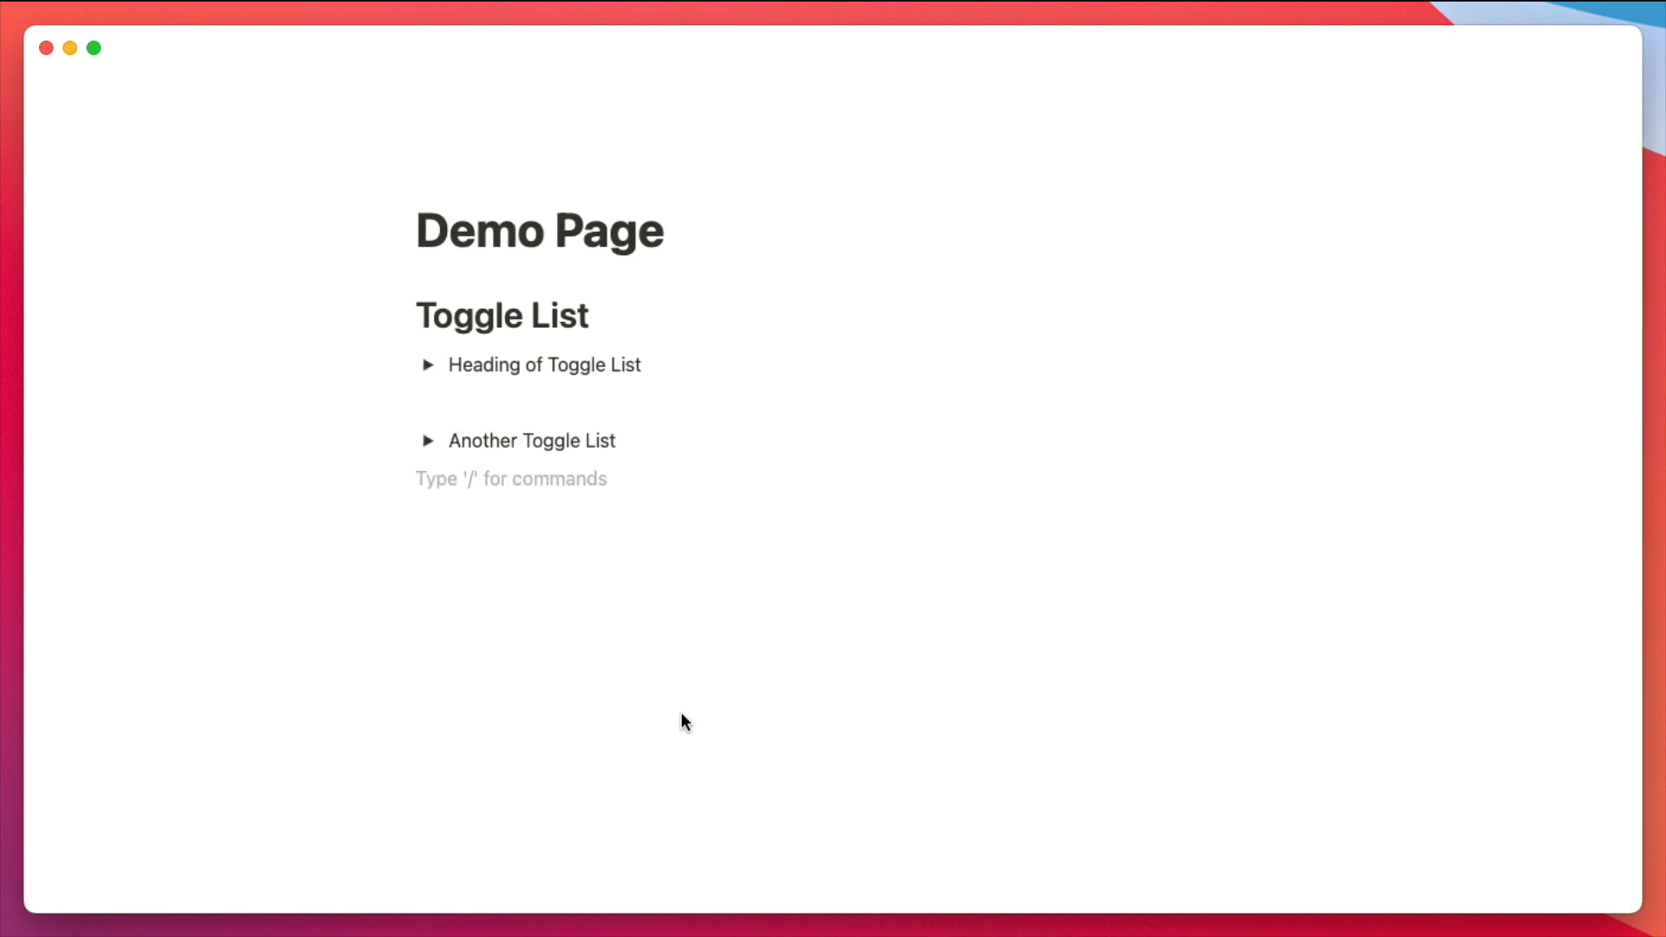
key("super+alt+t")
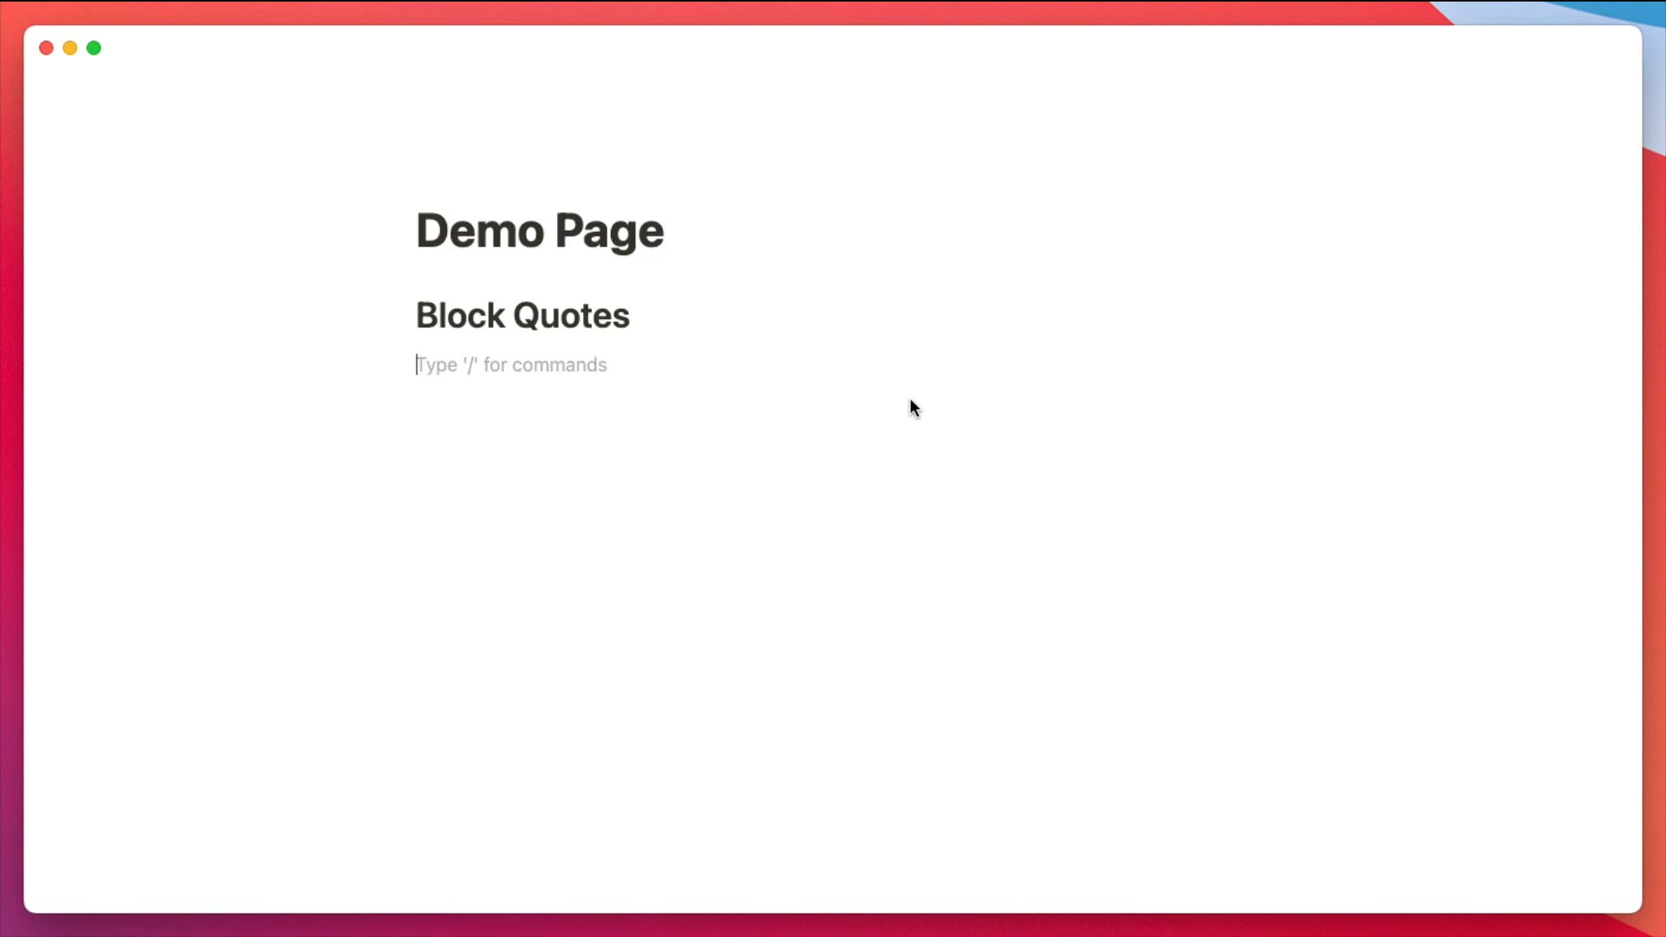
- Create a block quote reading "I used to be indecisive but now I'm not so sure" under the Block Quotes heading
type("\"")
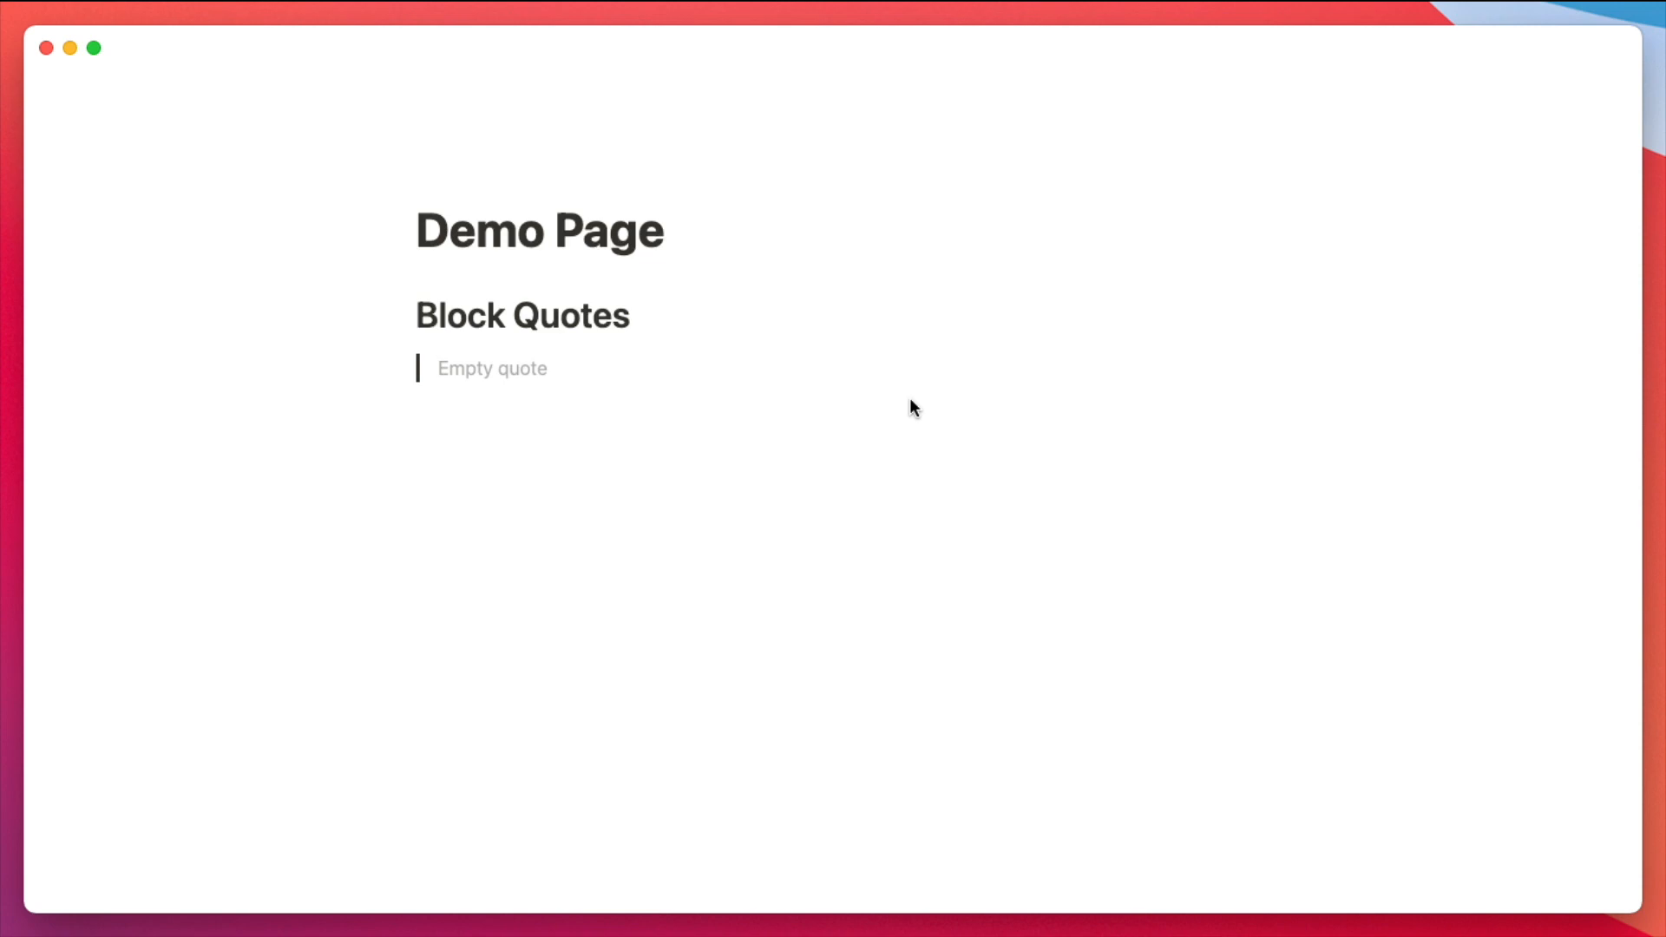
type("I used to be indecisive but now I'm not so sure")
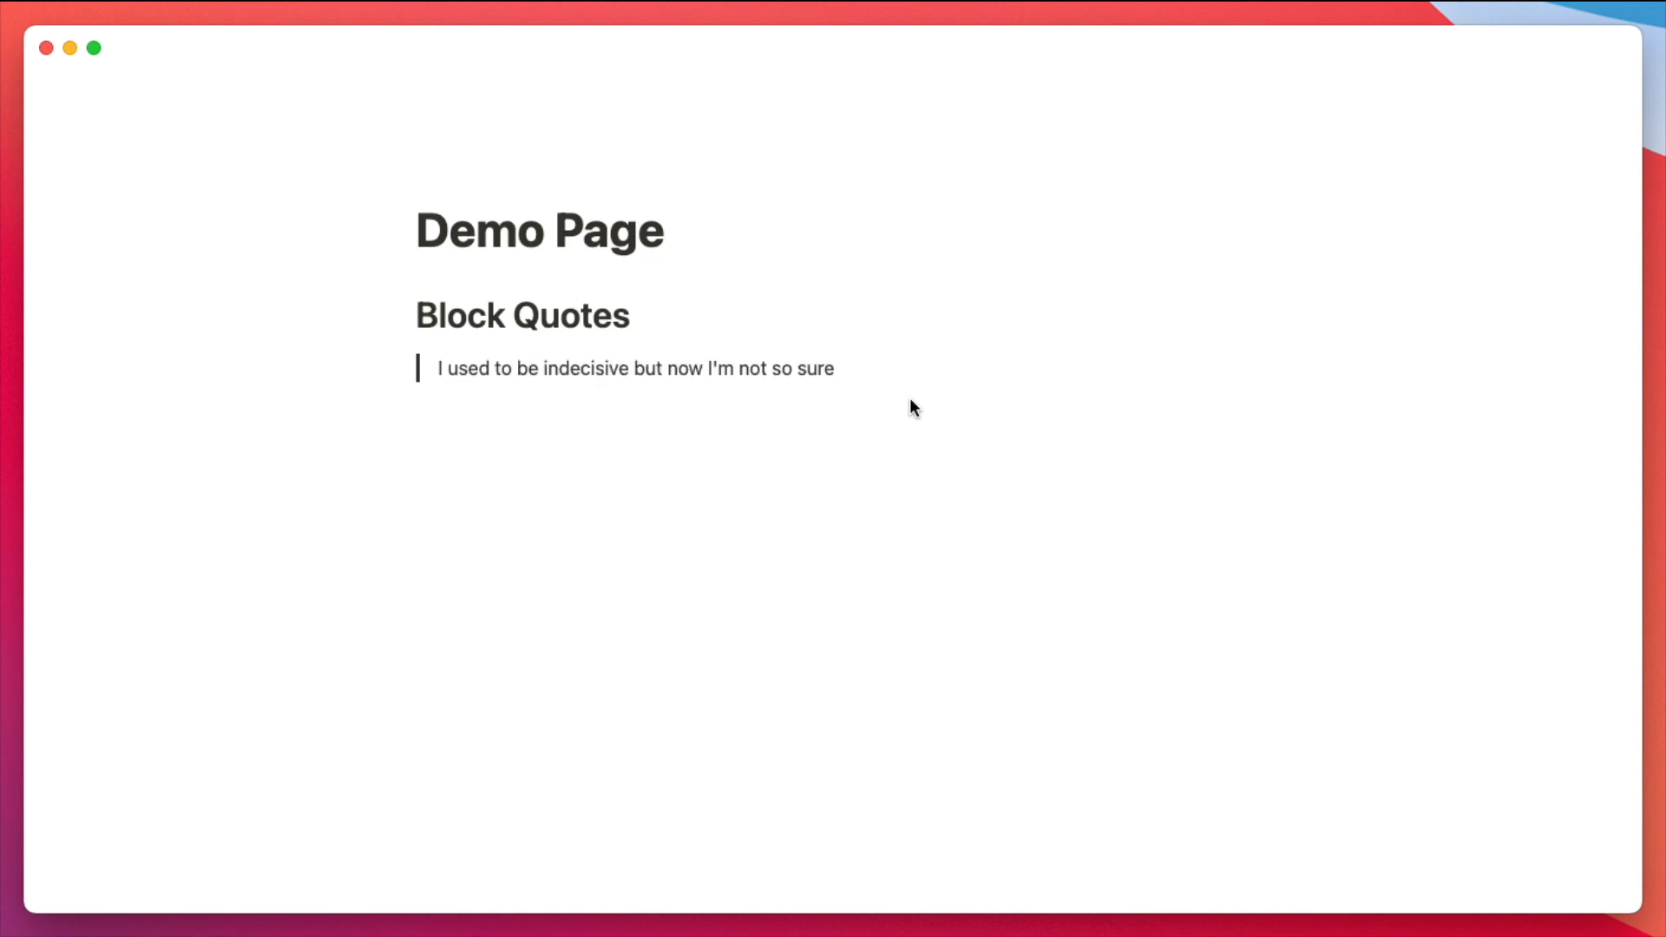
key("Return")
key("Return")
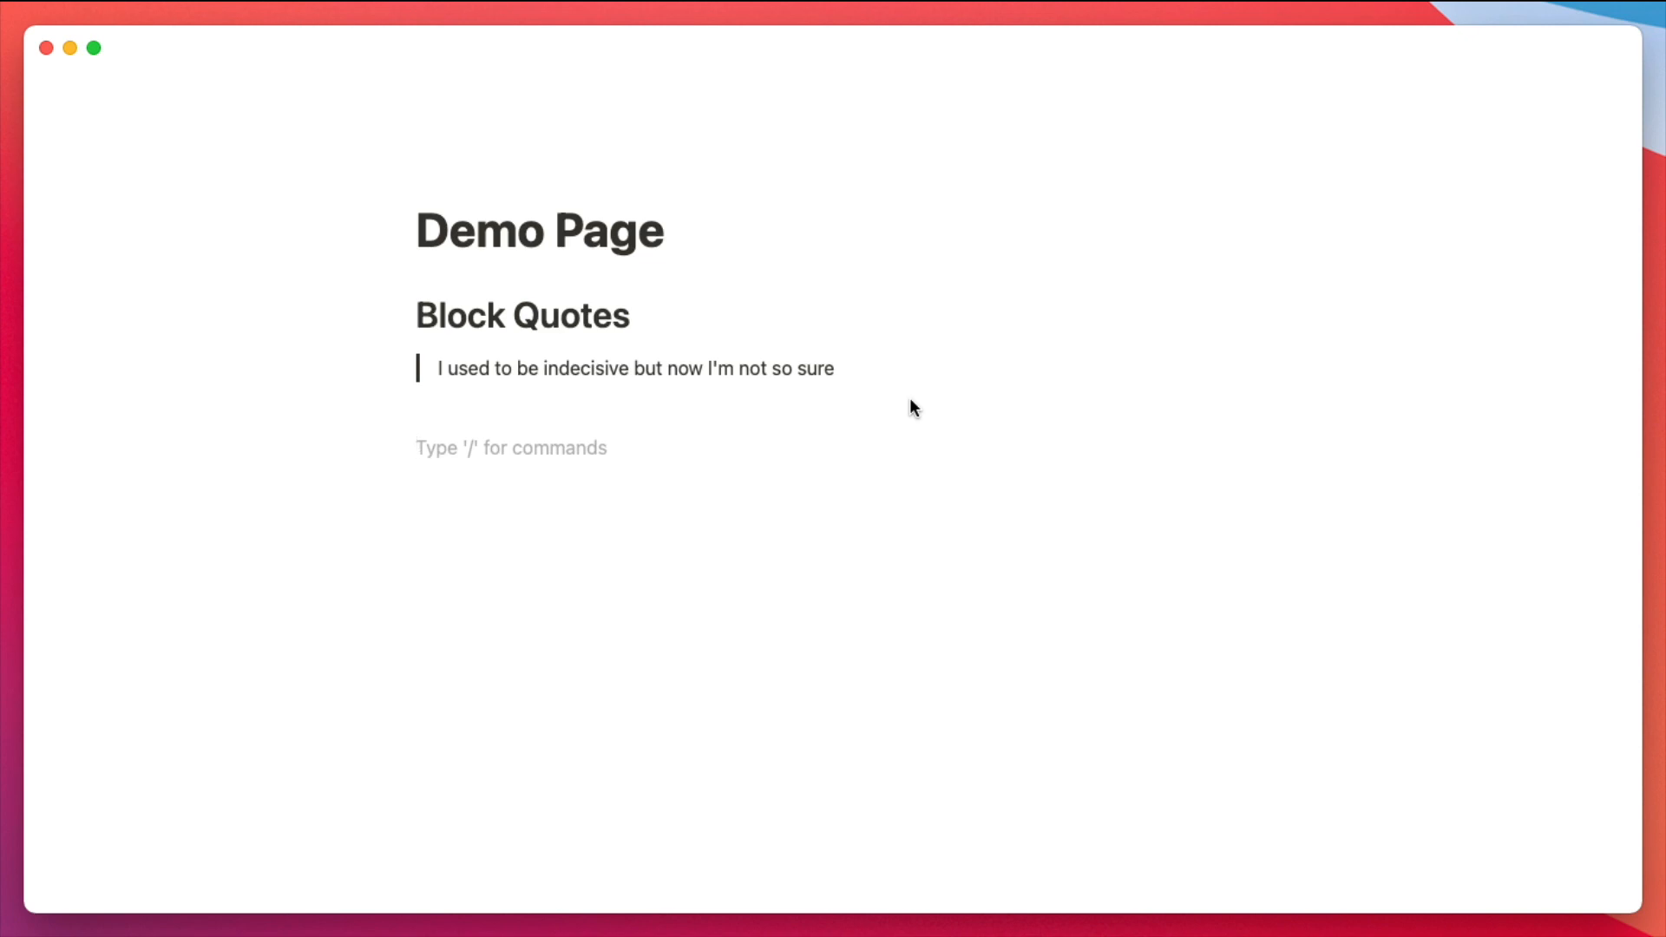
key("BackSpace")
key("BackSpace")
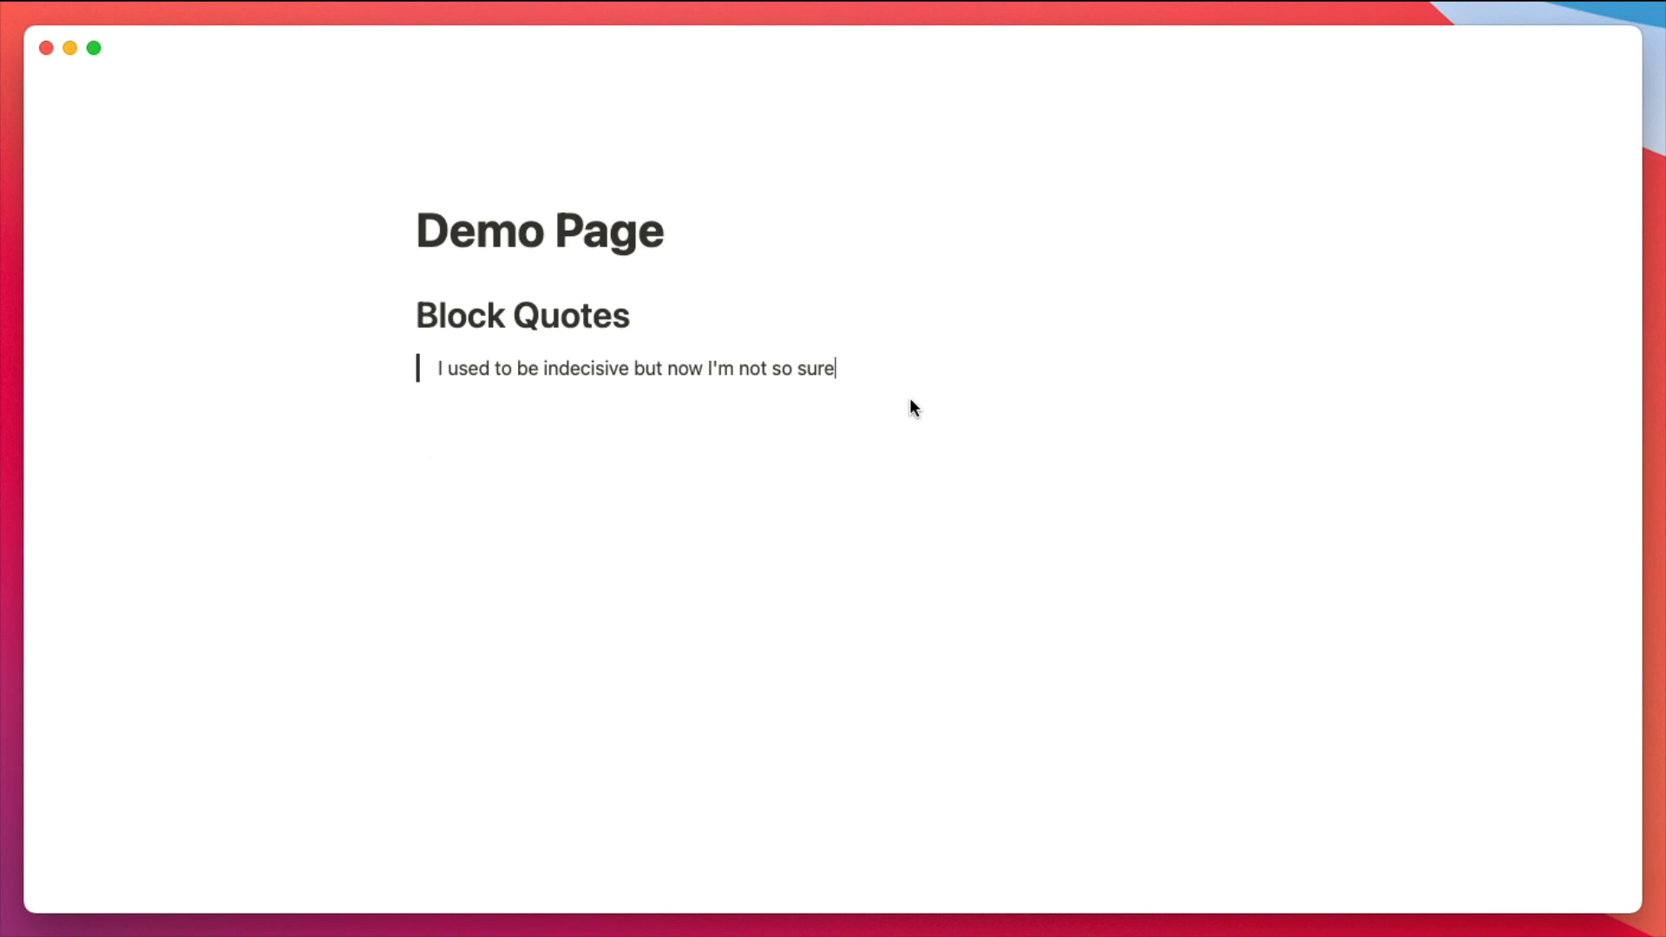
- Add a second line inside the same quote reading "I used to be indecisive but now I'm not so sure", and finish the block
key("shift+Return")
type("I used to be indecisive but now I'm not so sure")
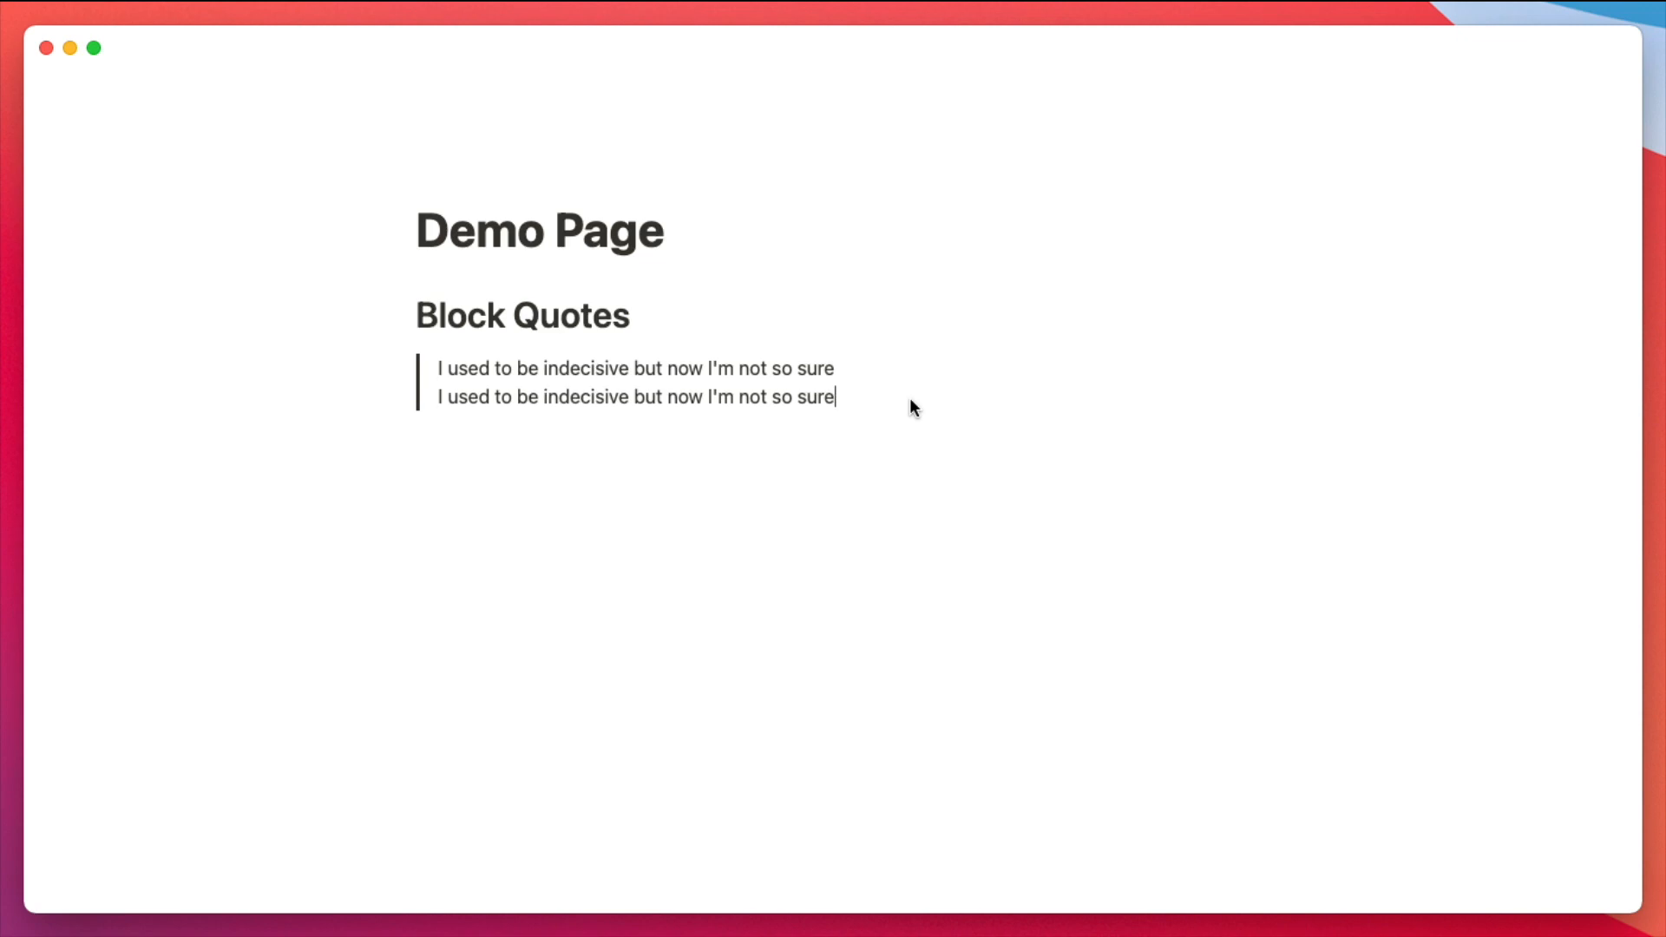
key("Return")
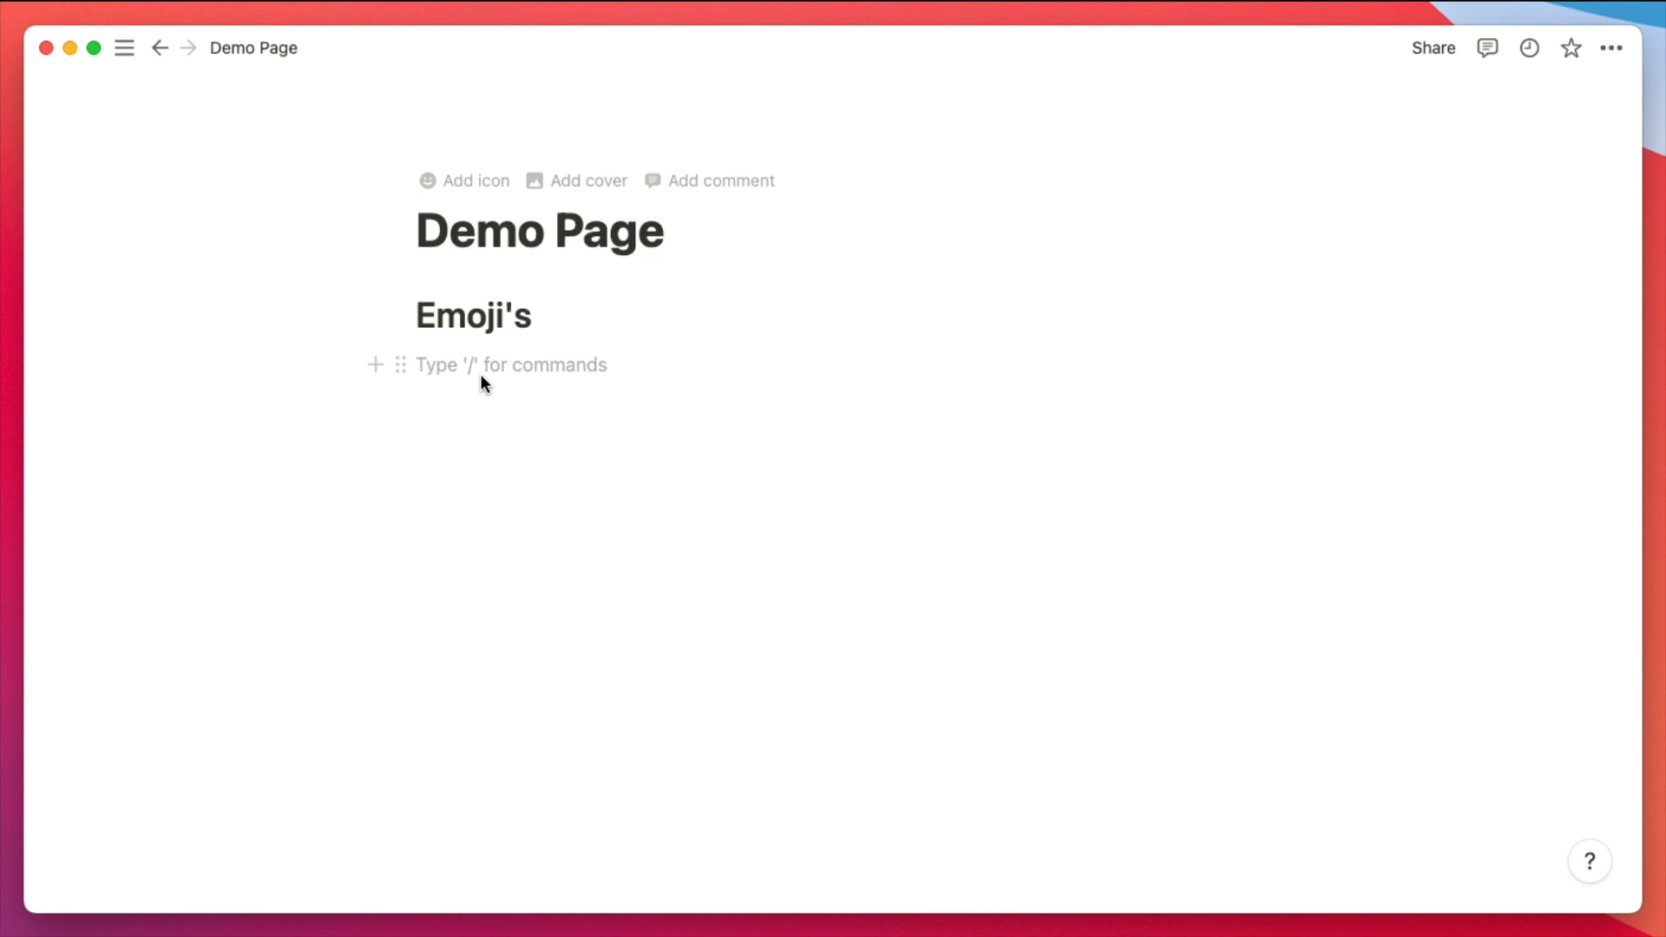
- Insert the open-hand emoji on the line below the Emoji's heading by searching inline for "ha"
type(":")
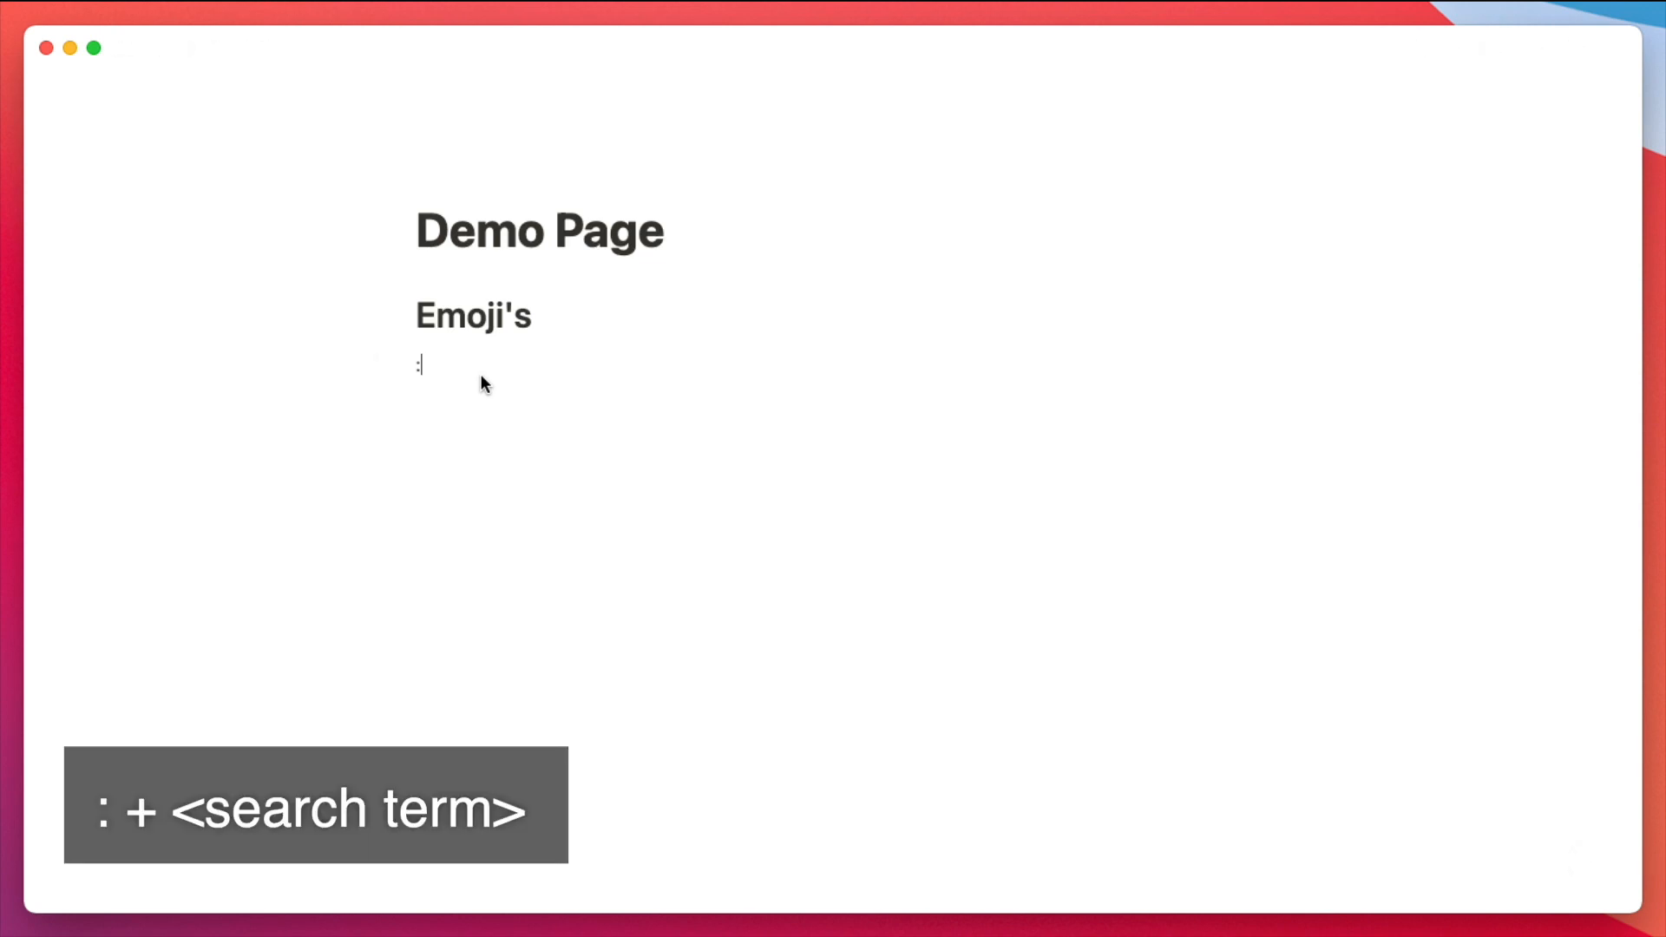
type("ha")
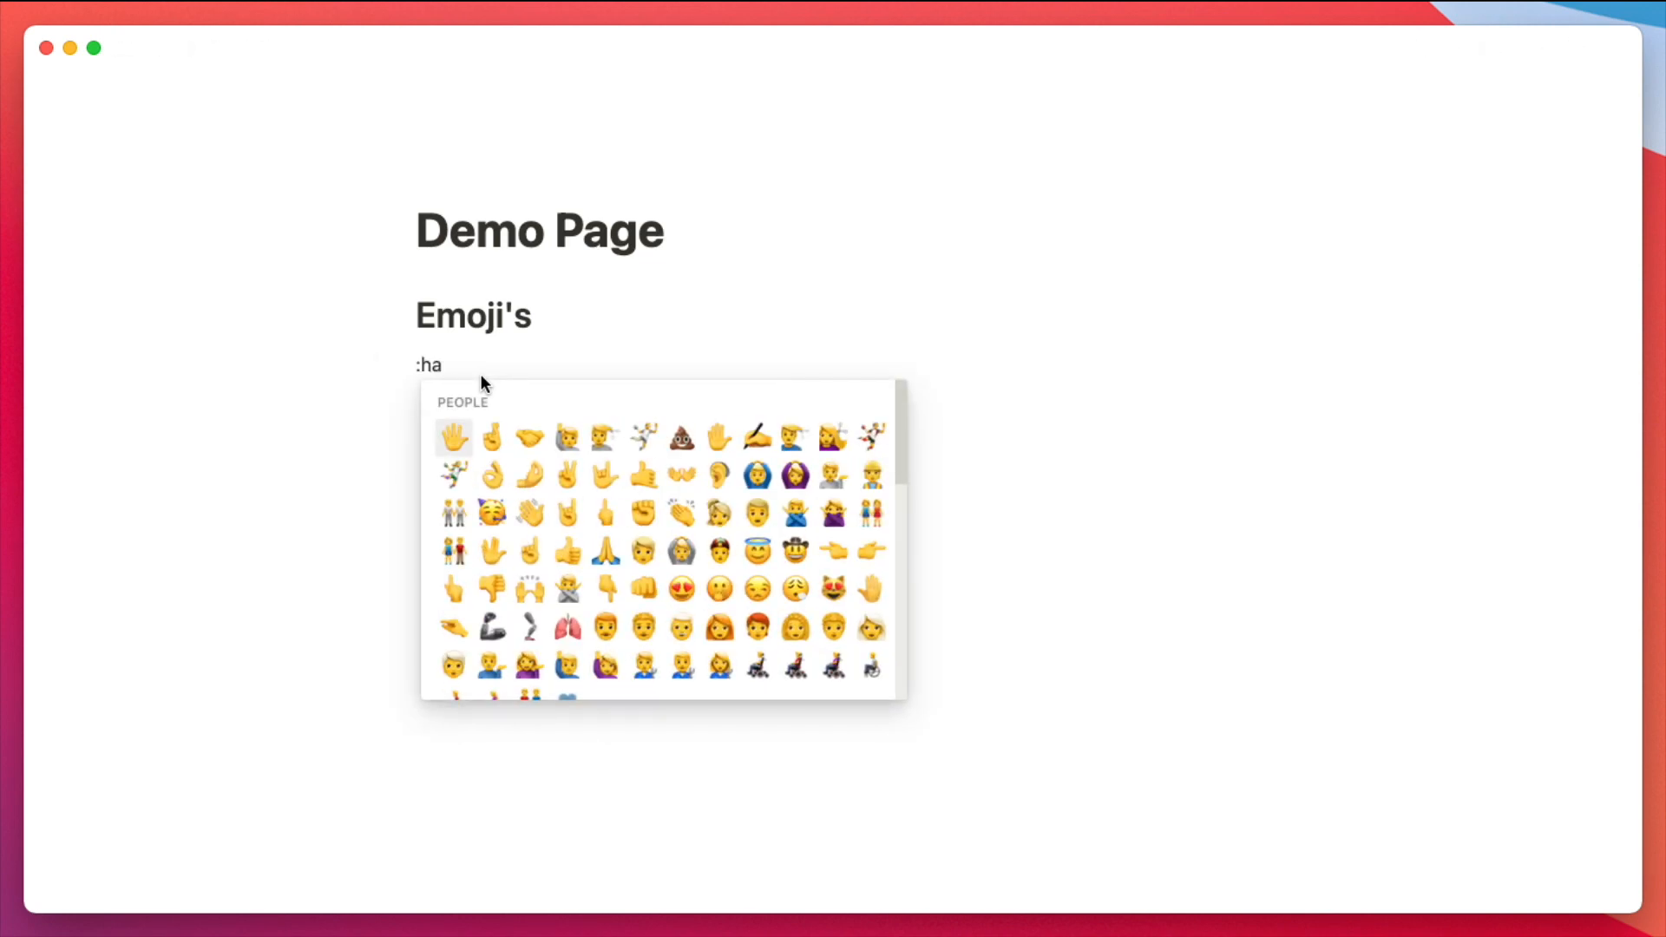
key("Right")
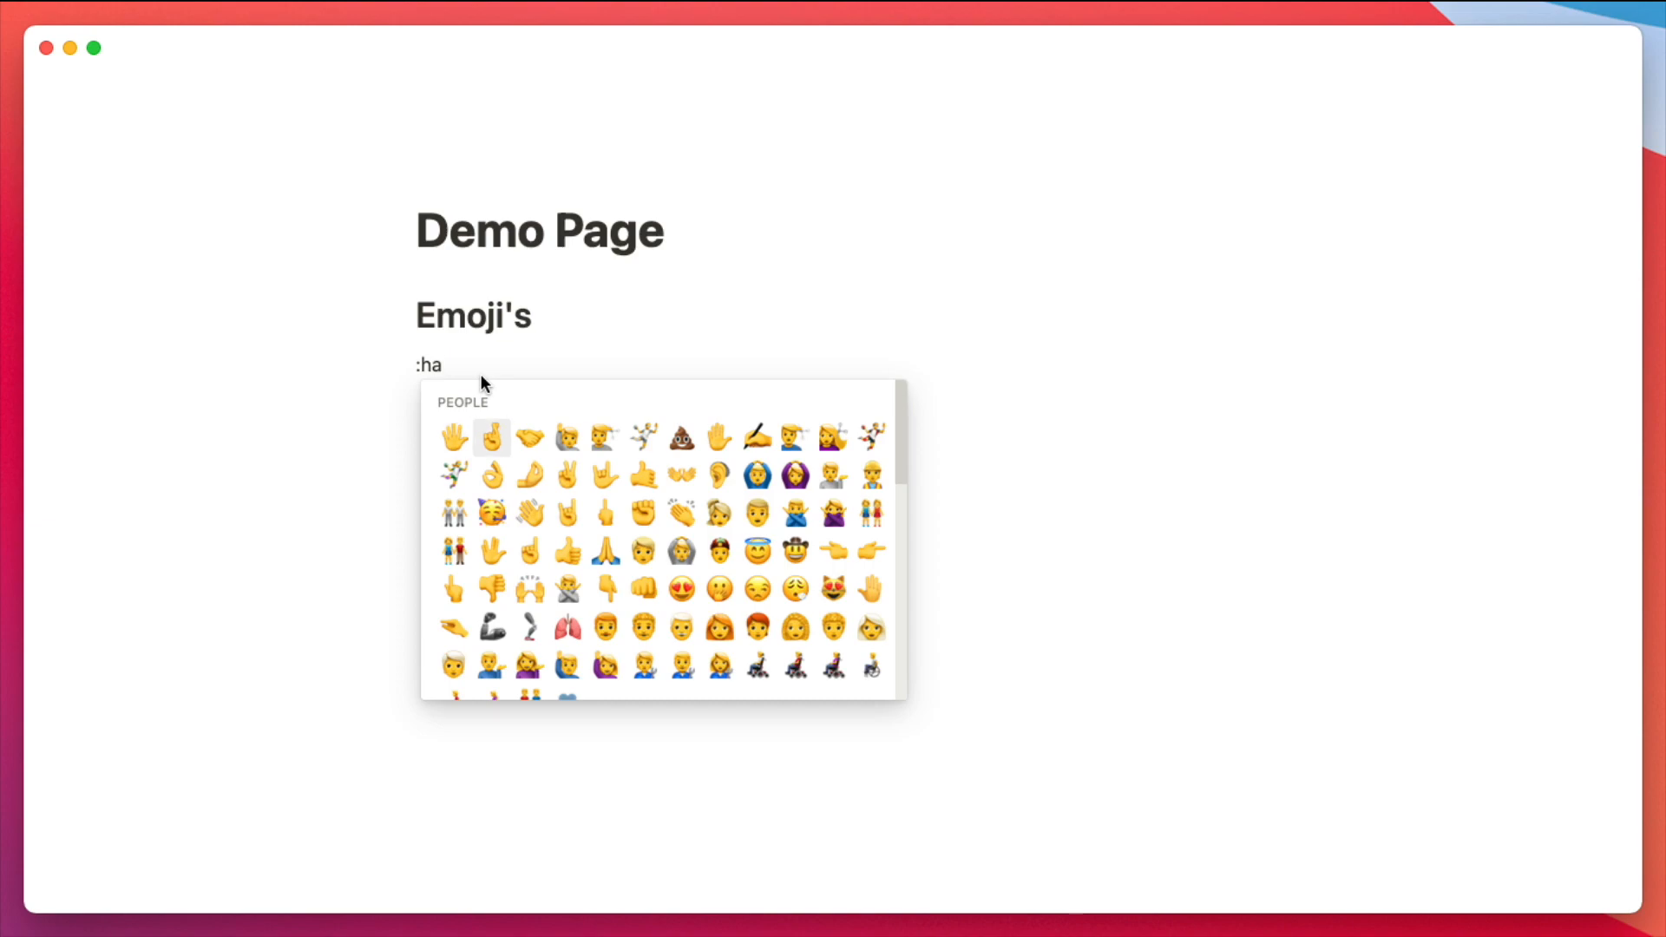
key("Left")
key("Return")
key("Return")
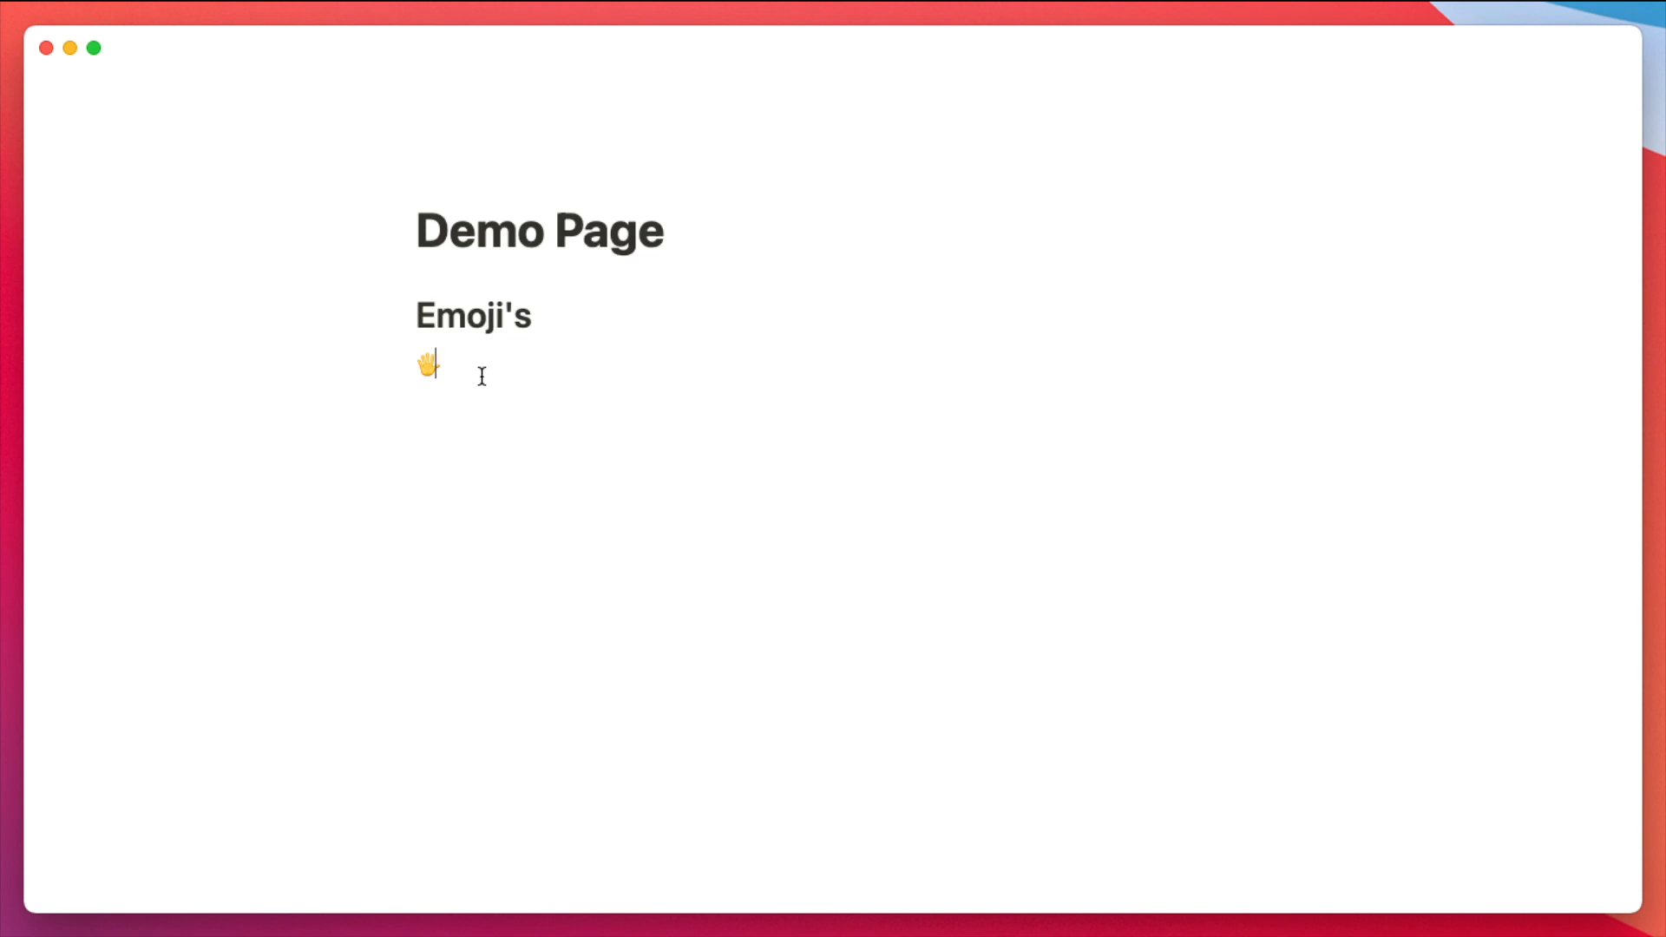
- Append the monkey face emoji to the Emoji's heading by searching inline for "mon"
key("Left")
key("Up")
key("super+Right")
type(":mon")
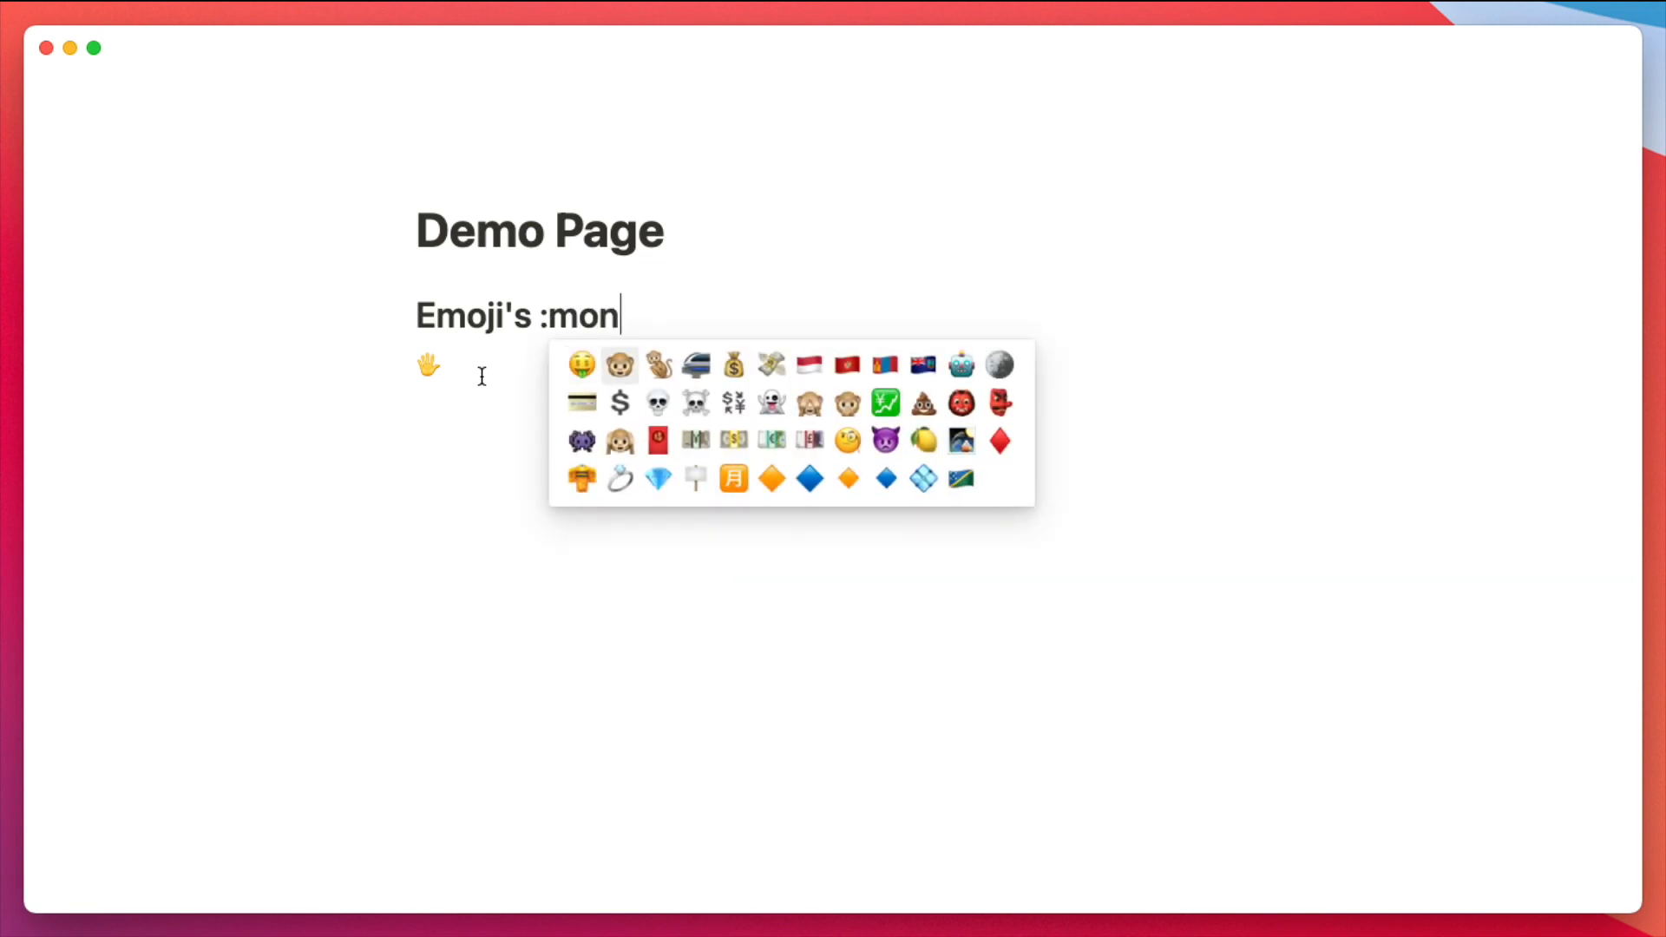
key("Return")
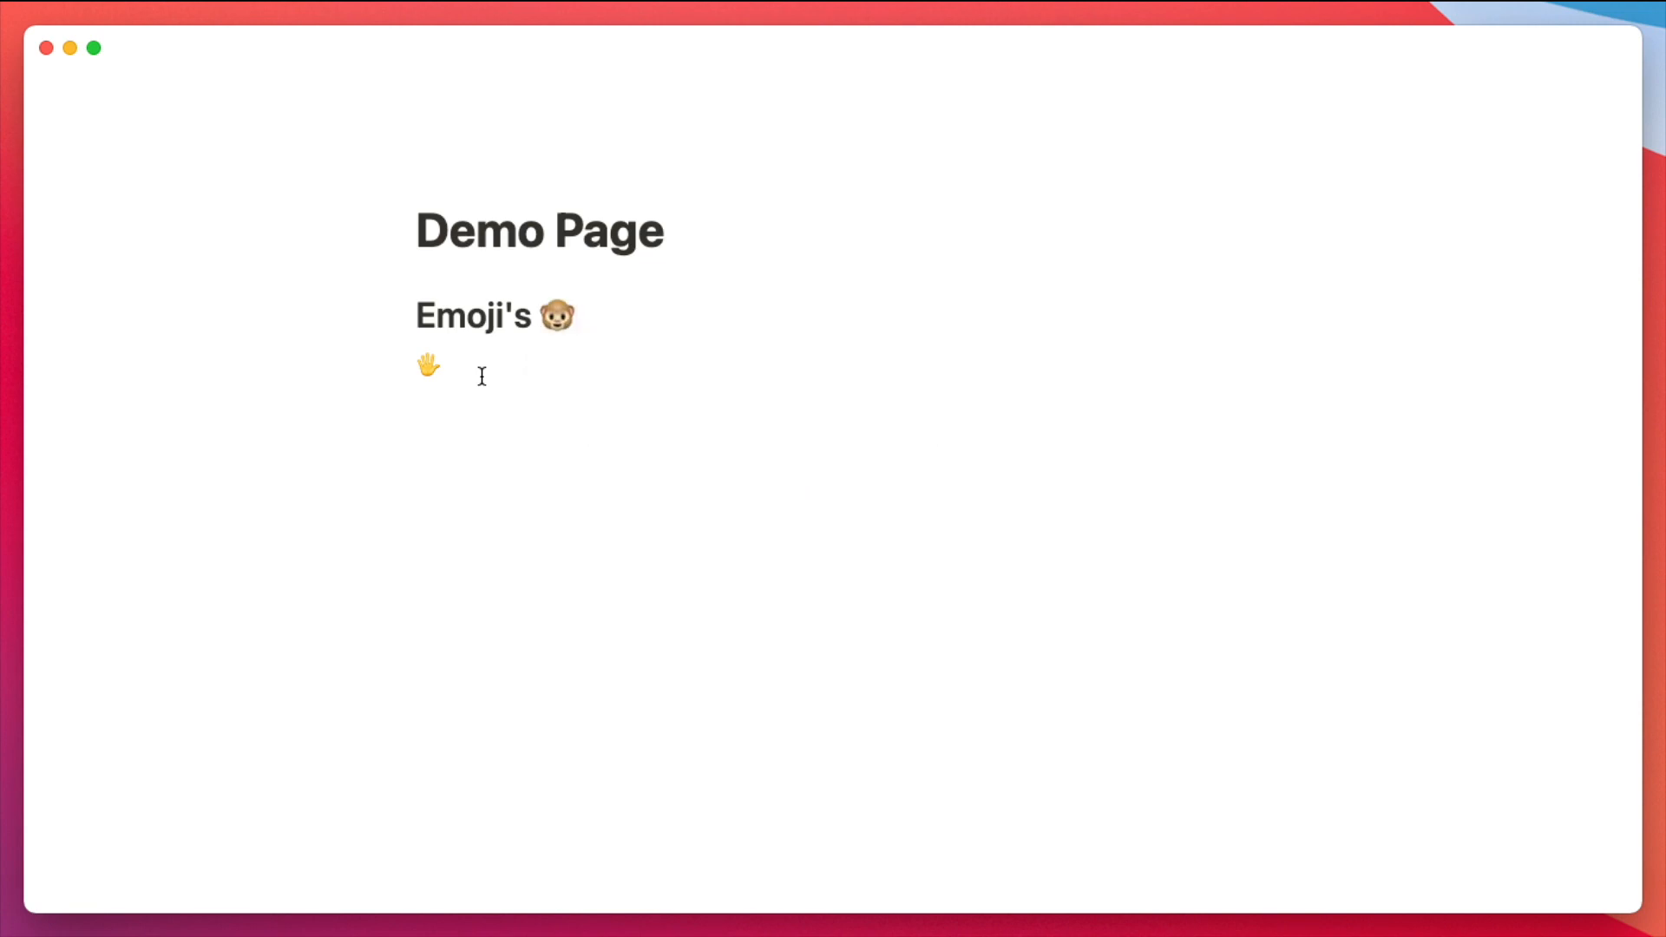
- Append the page-facing-up emoji to the Demo Page title by searching inline for "page"
key("Up")
key("super+Right")
type(":page")
key("Right")
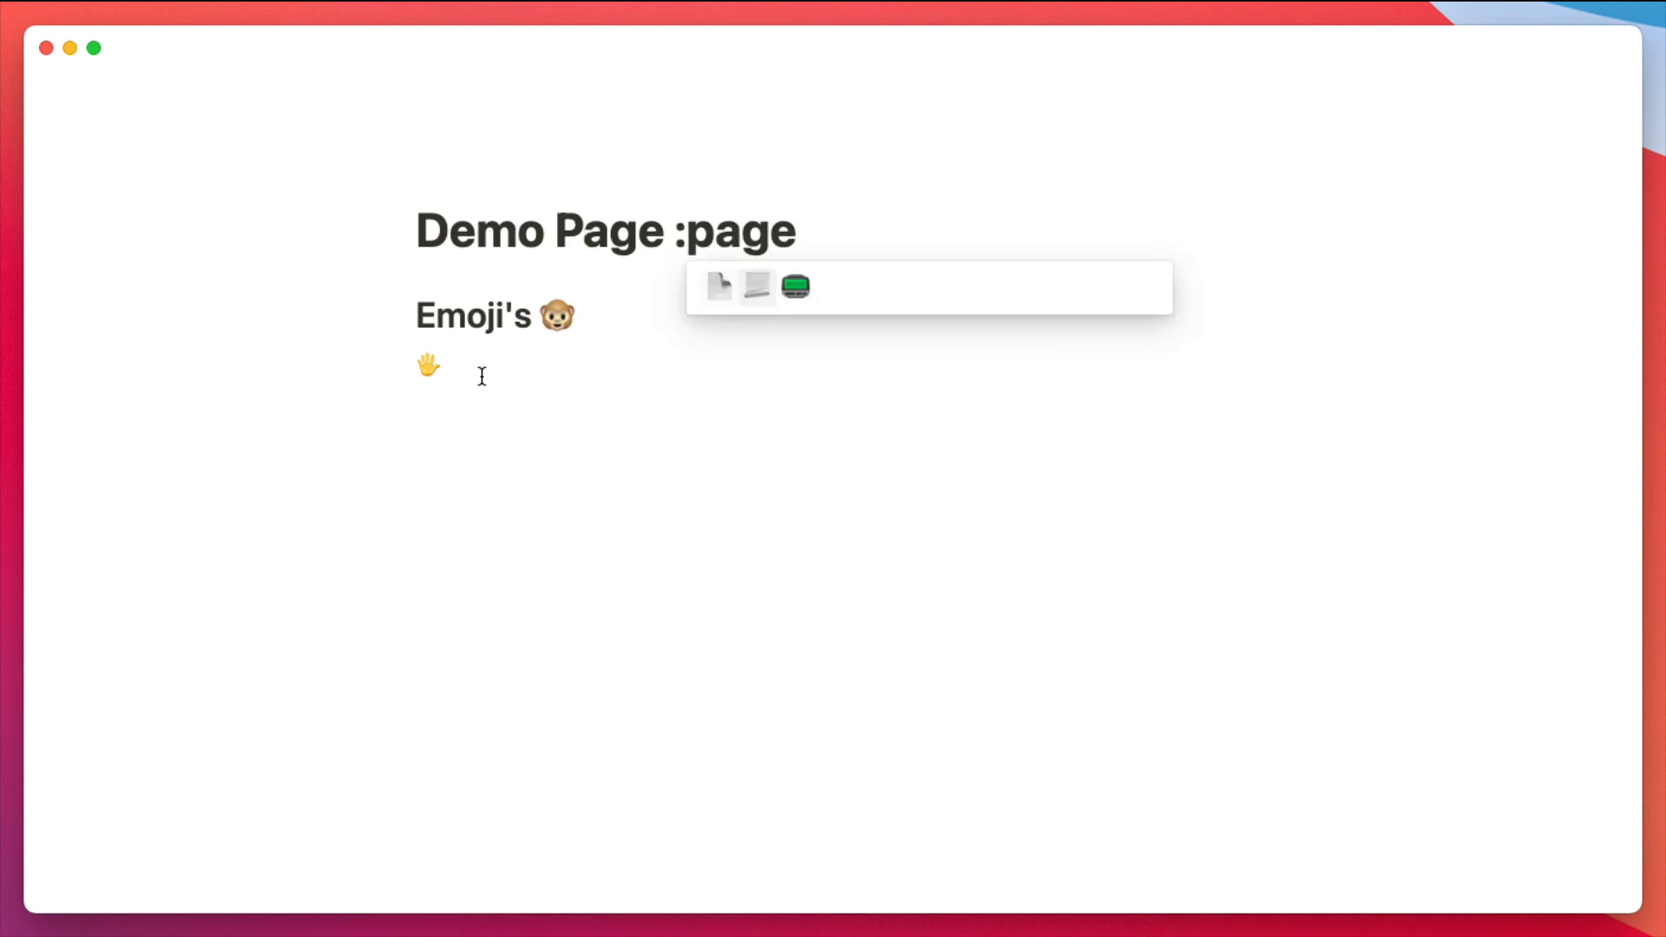
key("Left")
key("Return")
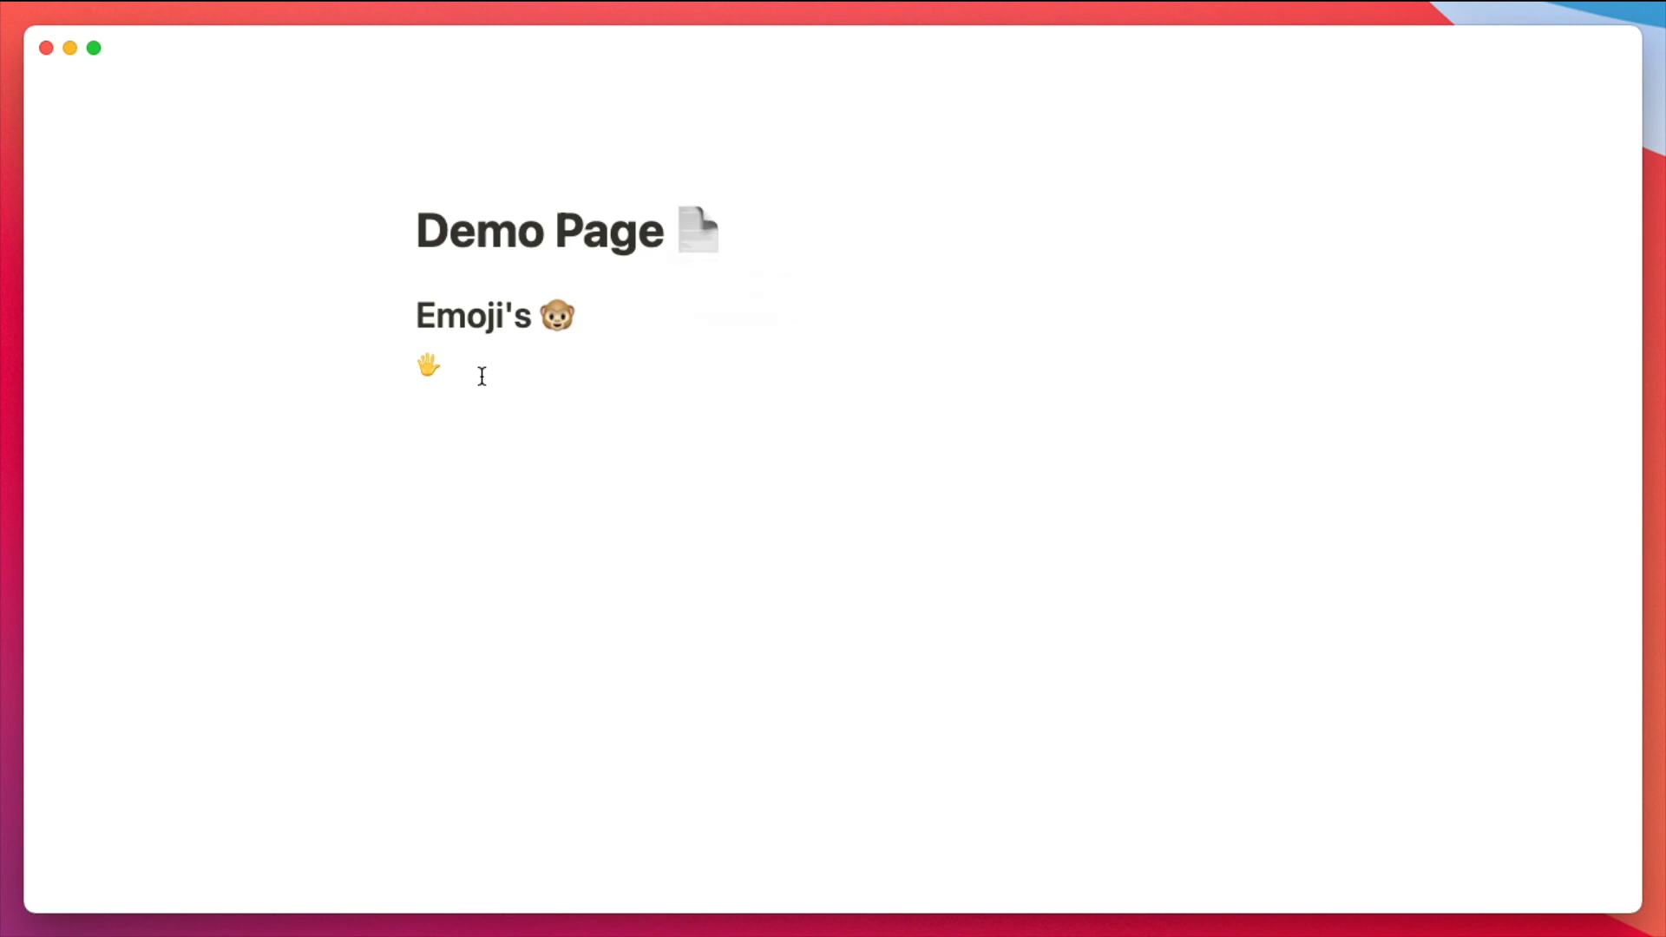
- Insert an inline link to the existing page Wordpress Notion Content Starter below the Link, Subpage, or New Page heading, and start a new line
key("Down")
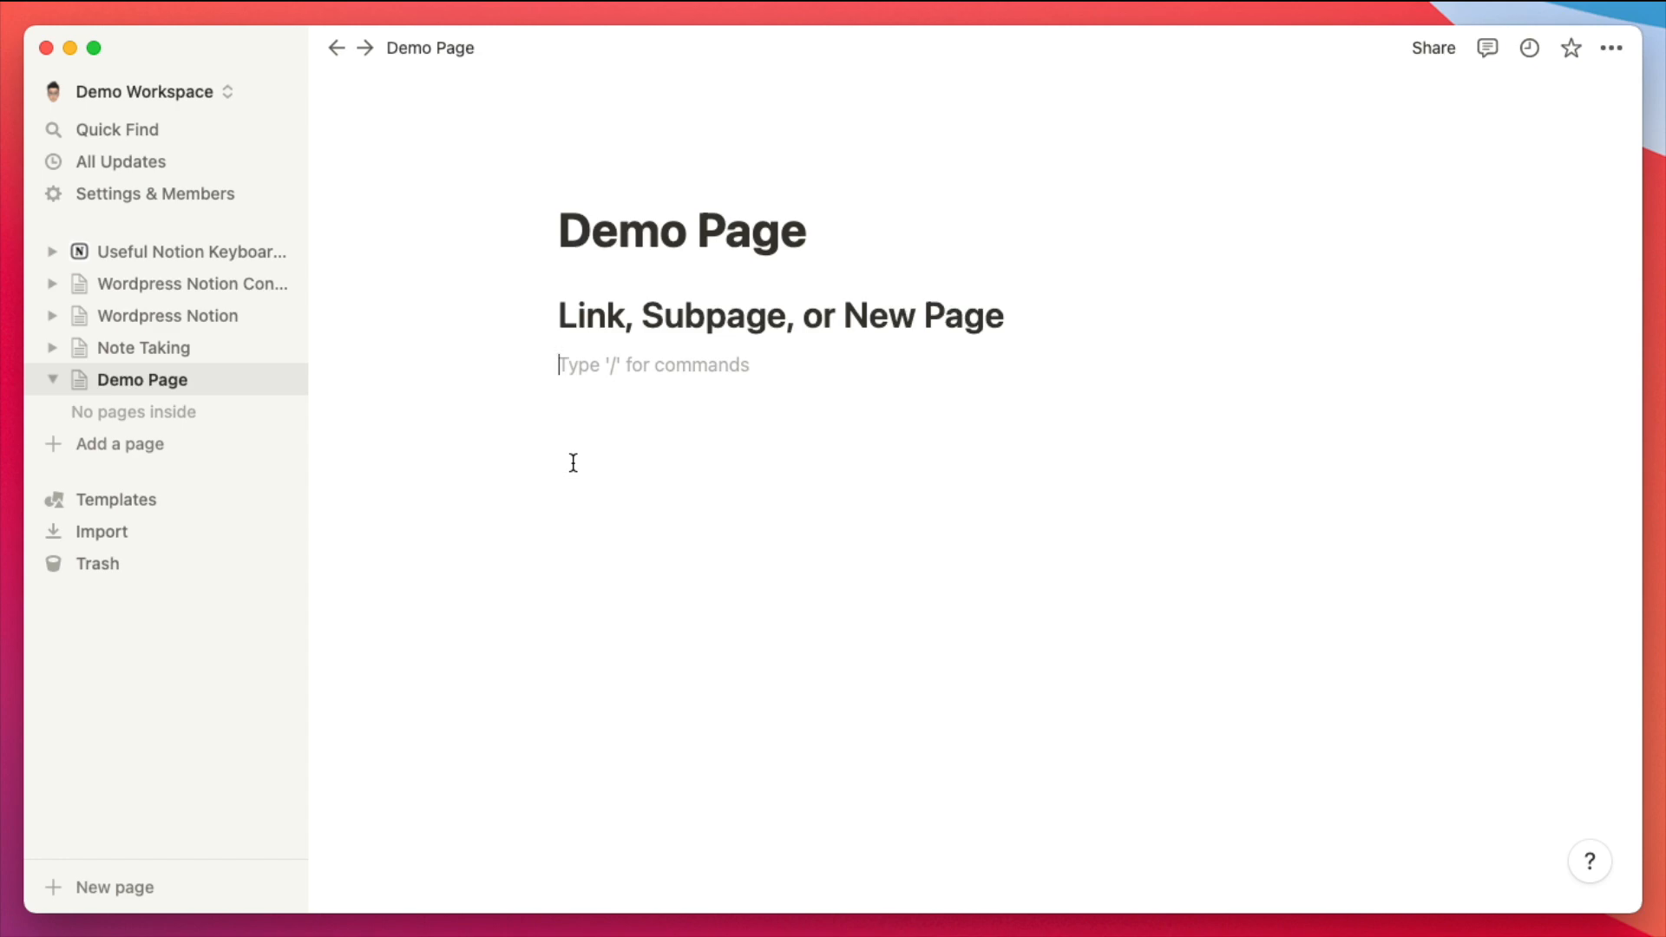
type("[[")
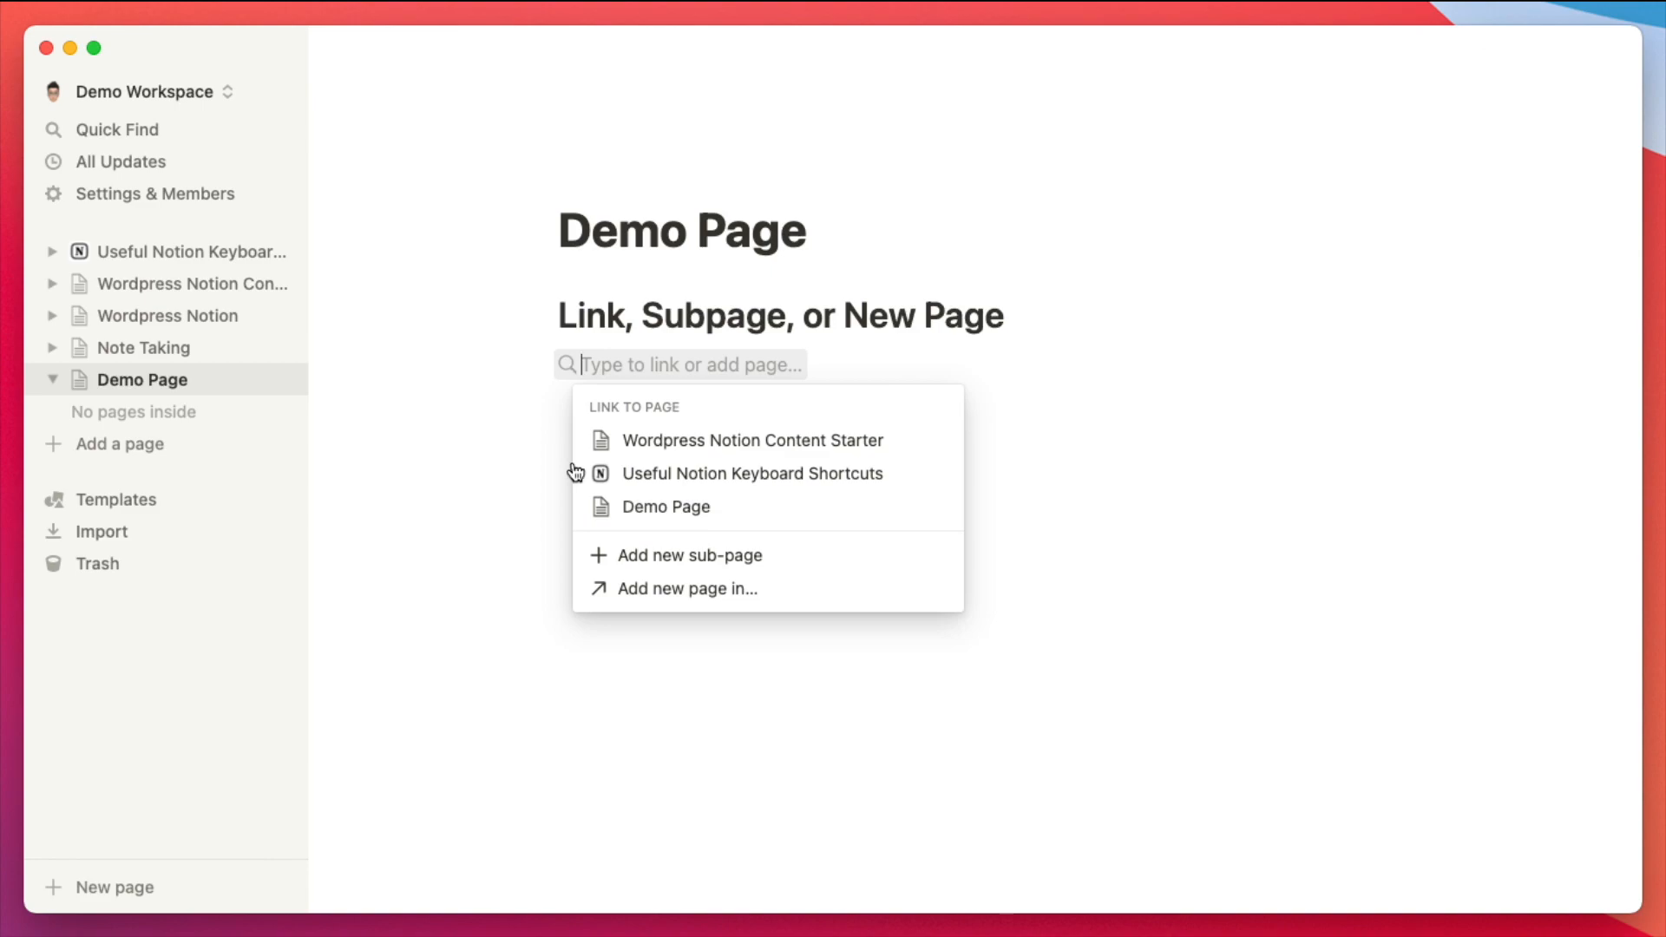
left_click(755, 442)
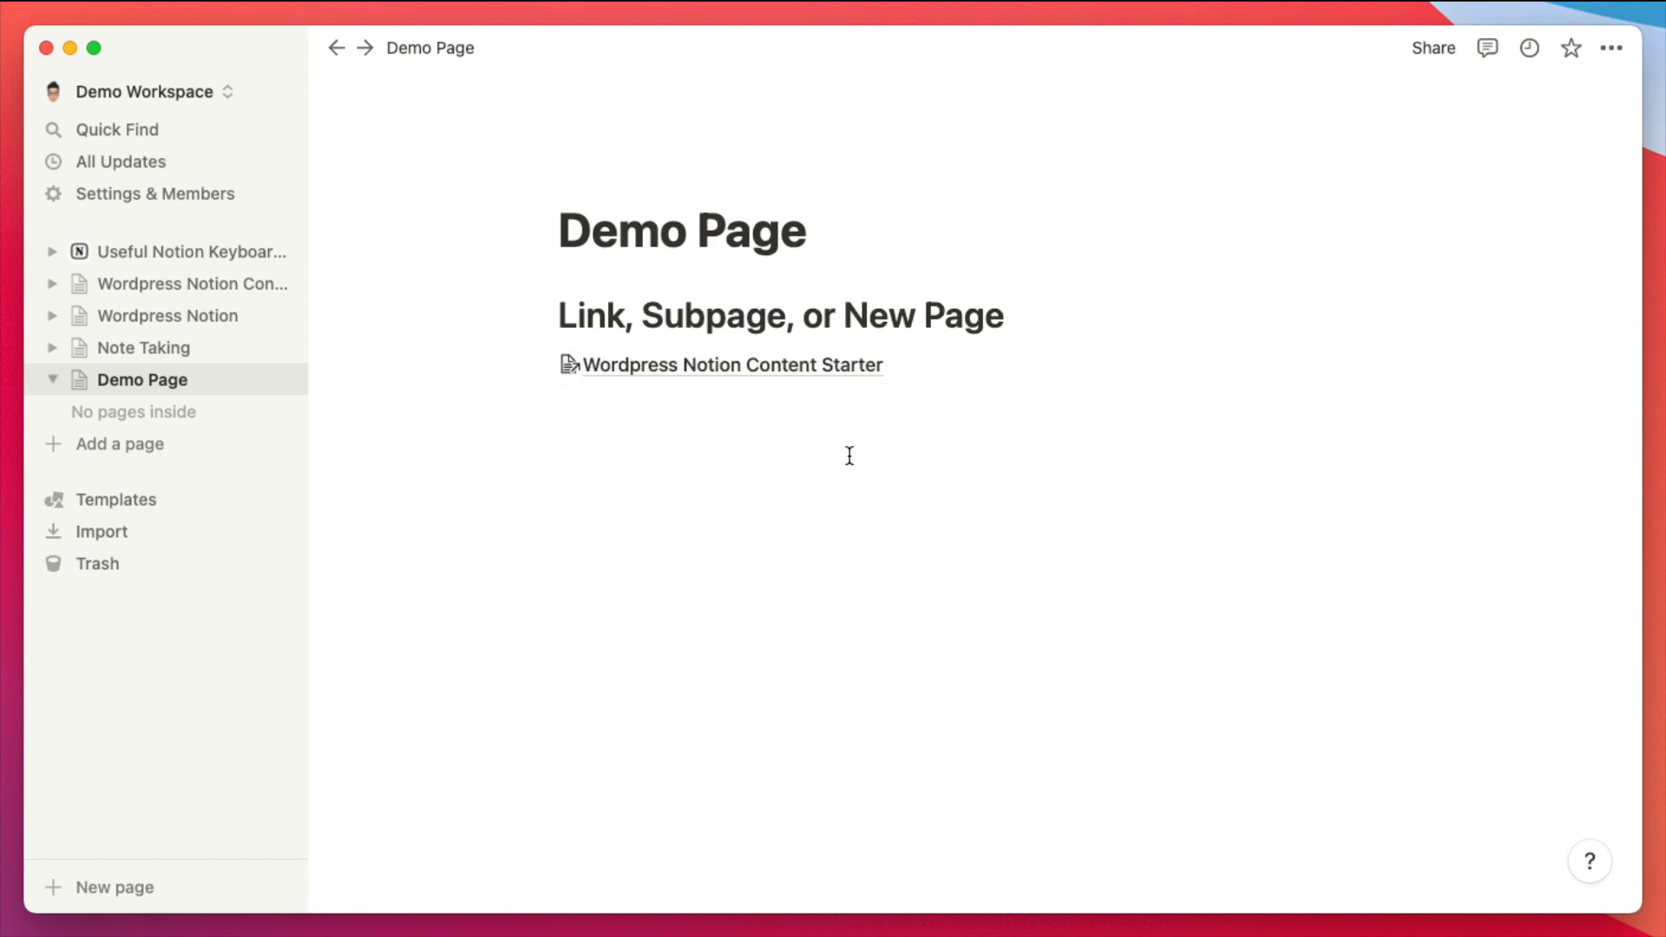
key("Return")
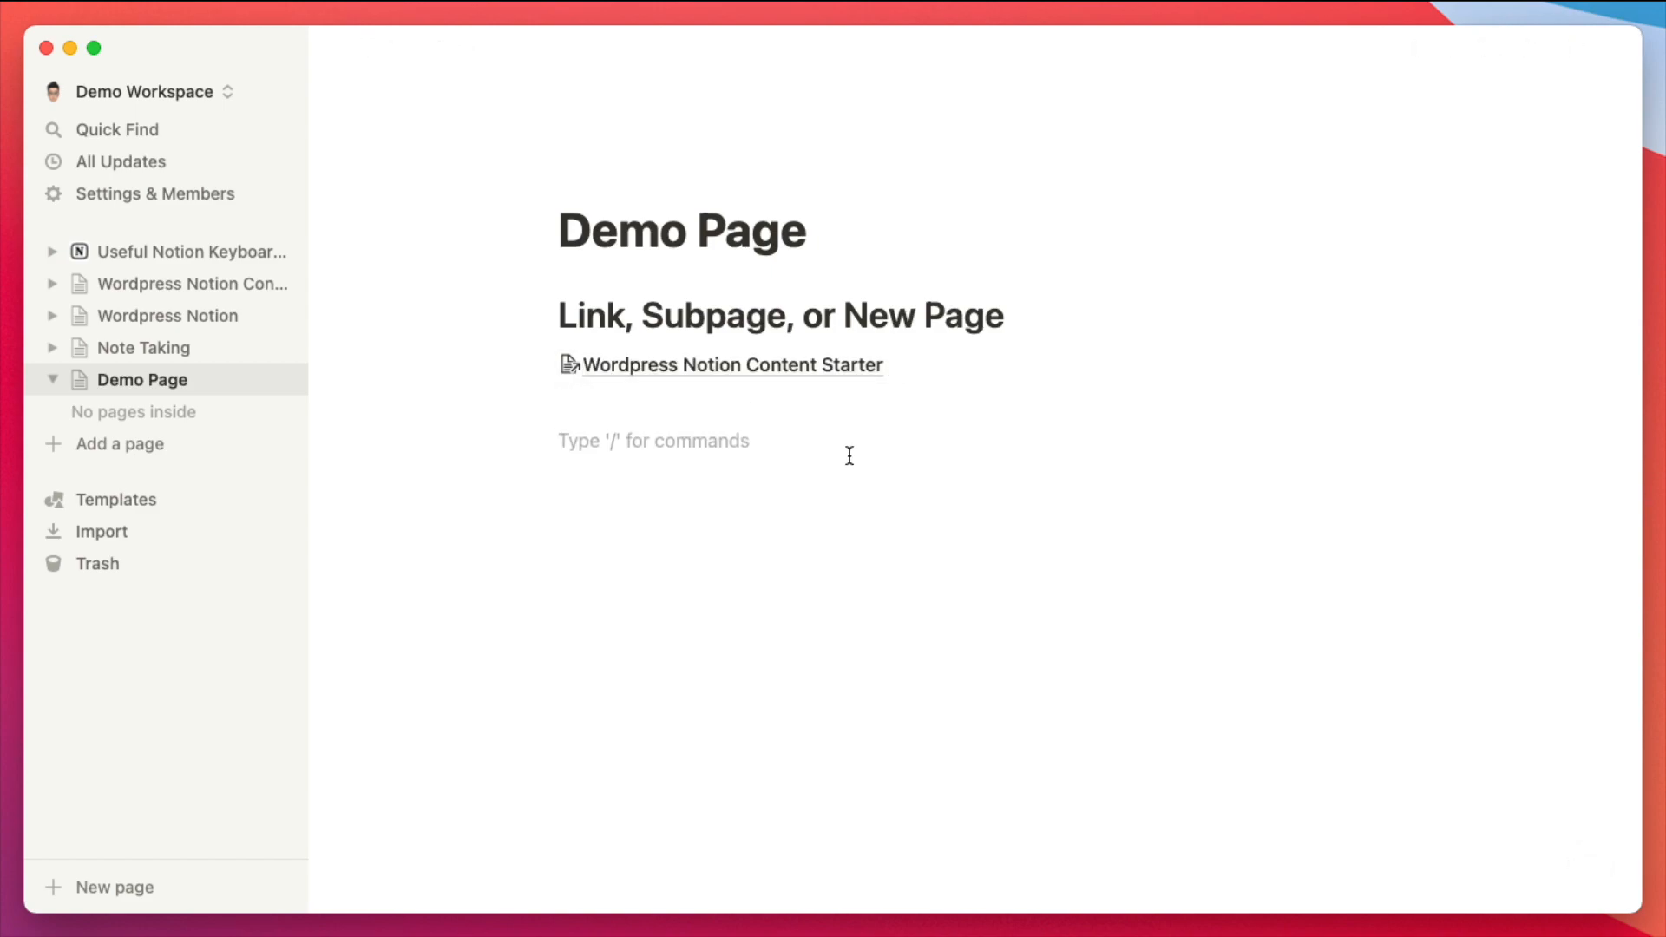
- Follow the Wordpress Notion Content Starter link, and return to the empty line below it on Demo Page
left_click(741, 367)
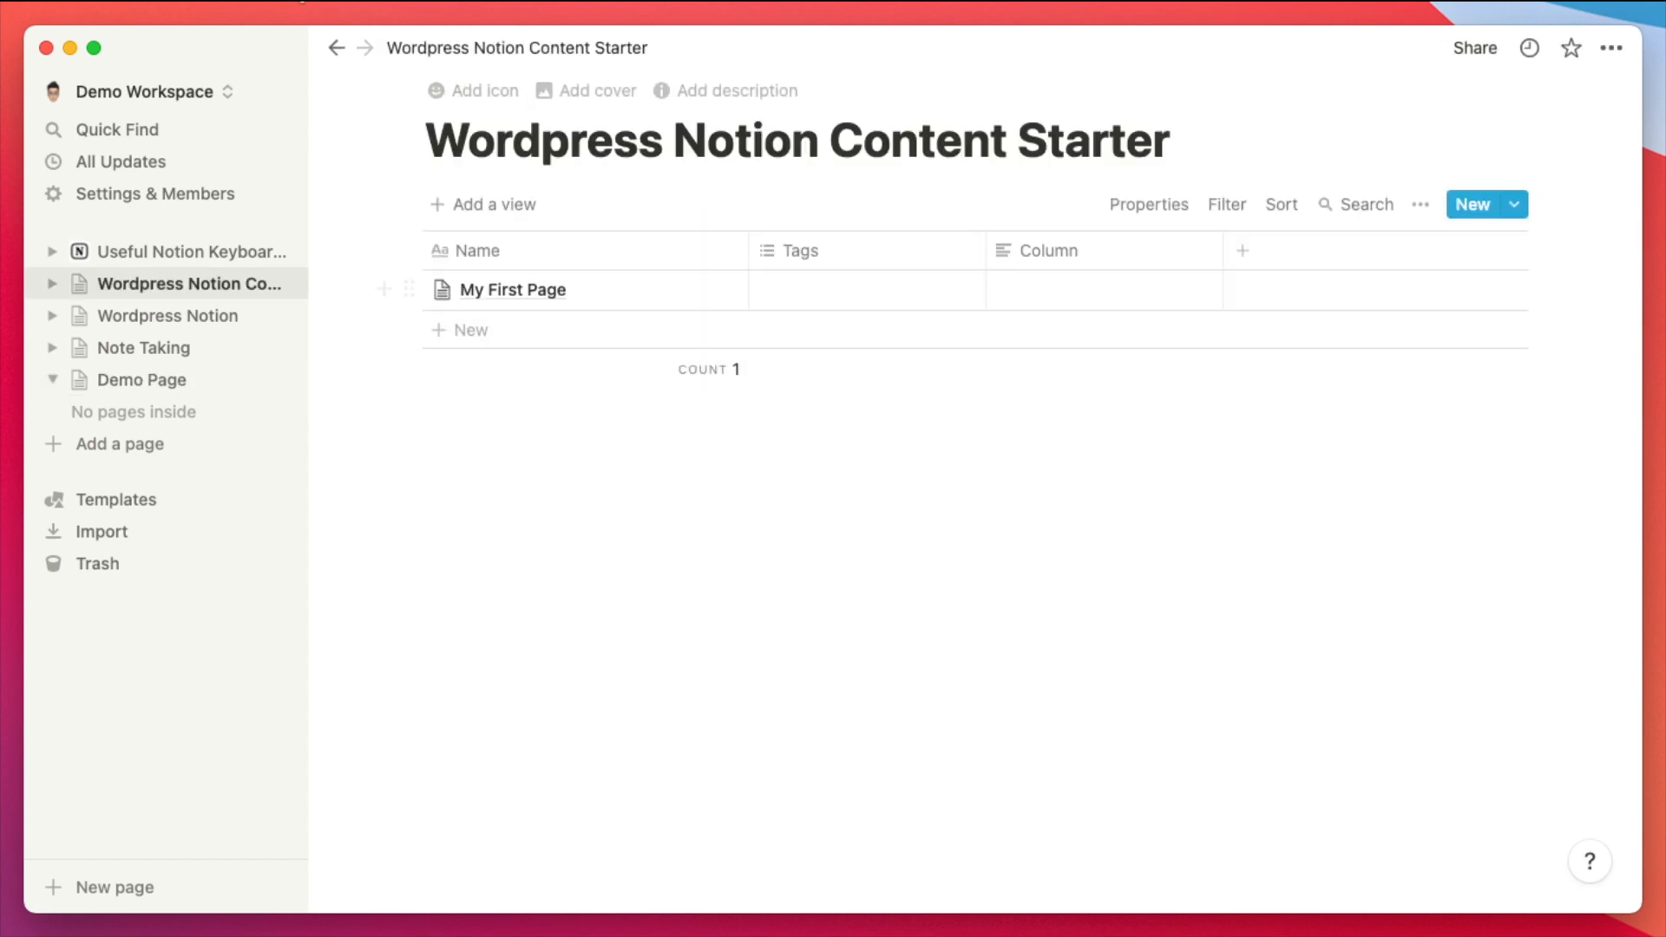
left_click(328, 40)
left_click(633, 441)
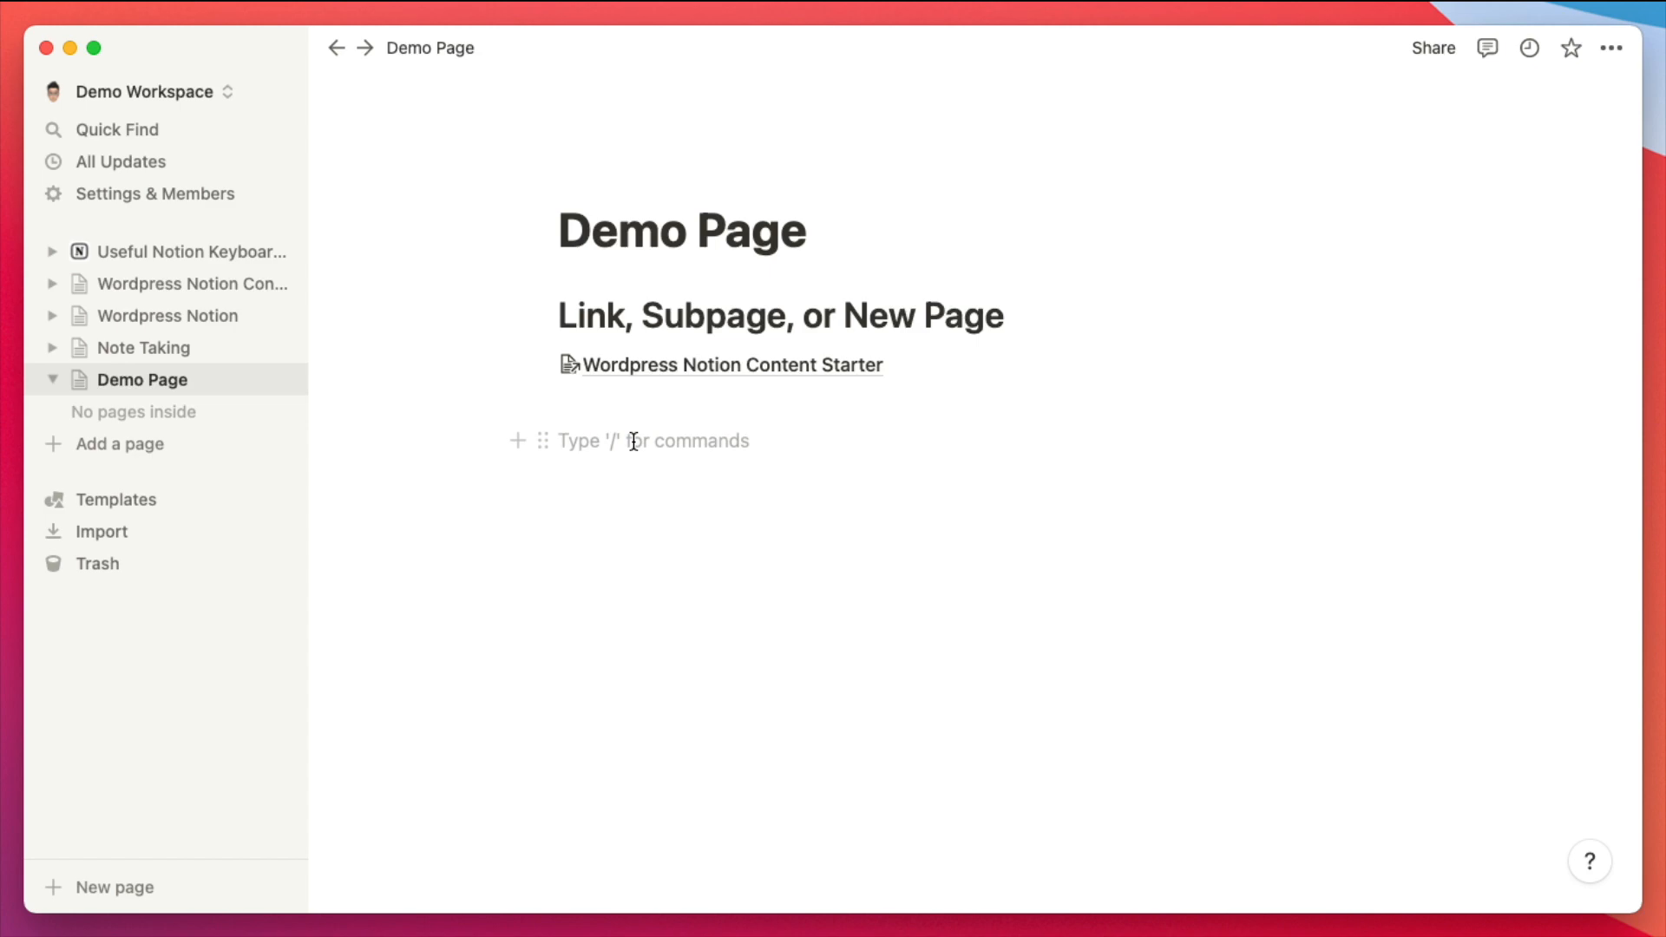
- Create a sub-page titled "This is a new subpage" through the inline page link search, and start a line below it
type("[[")
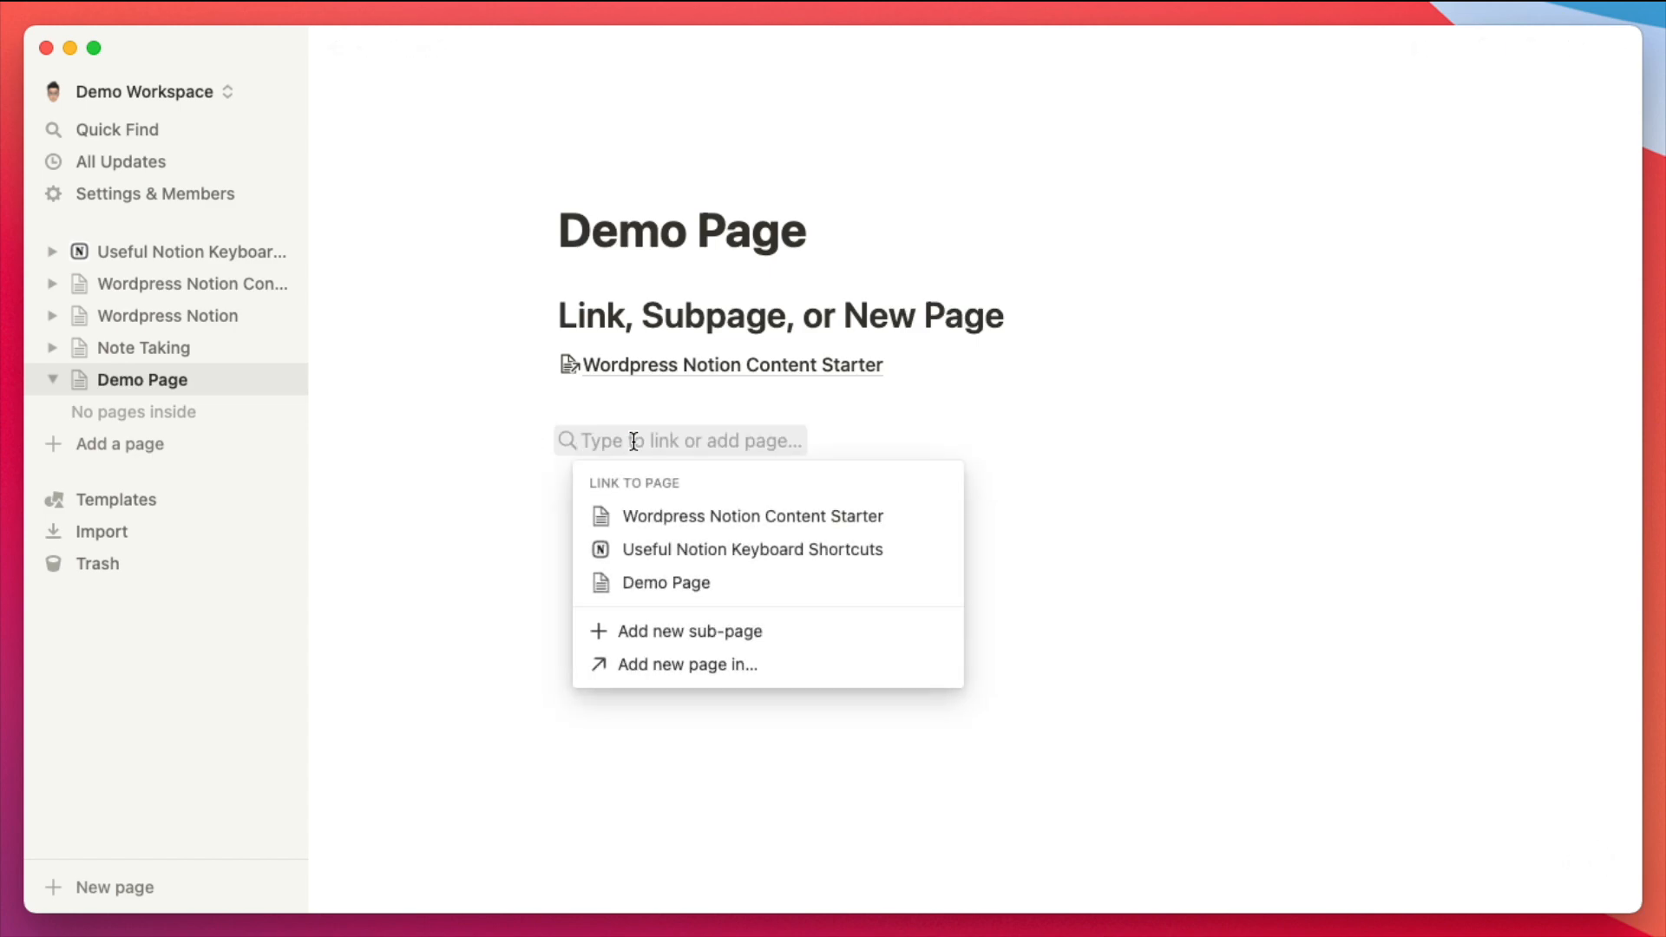
type("Thi")
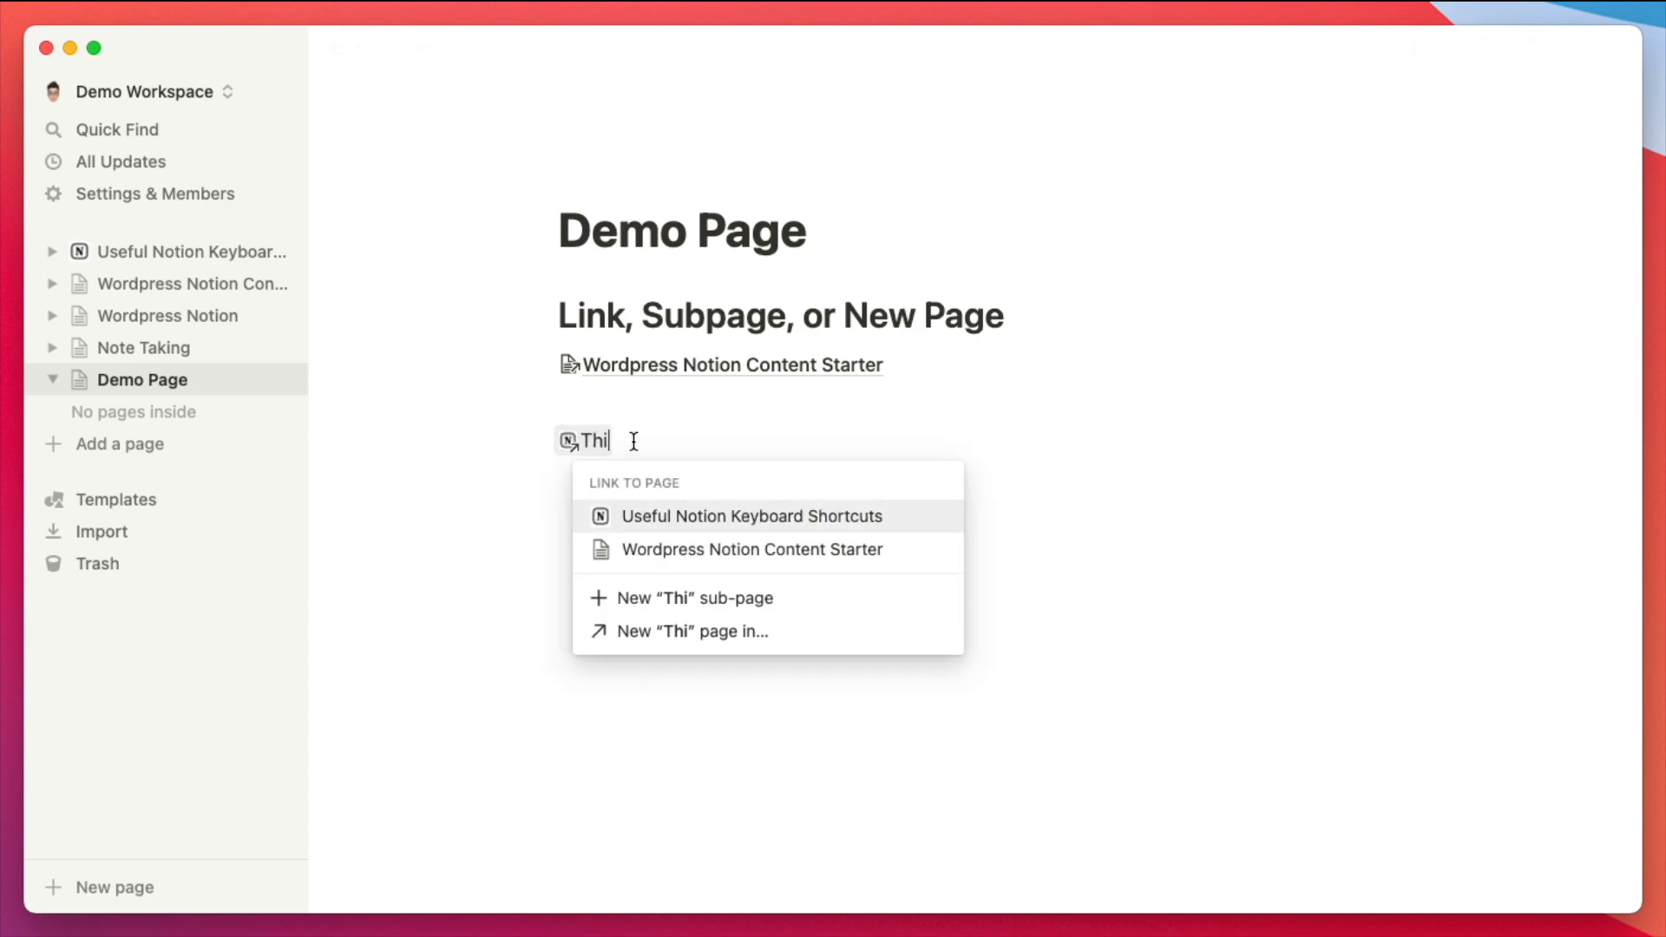
type("s is a new subpage")
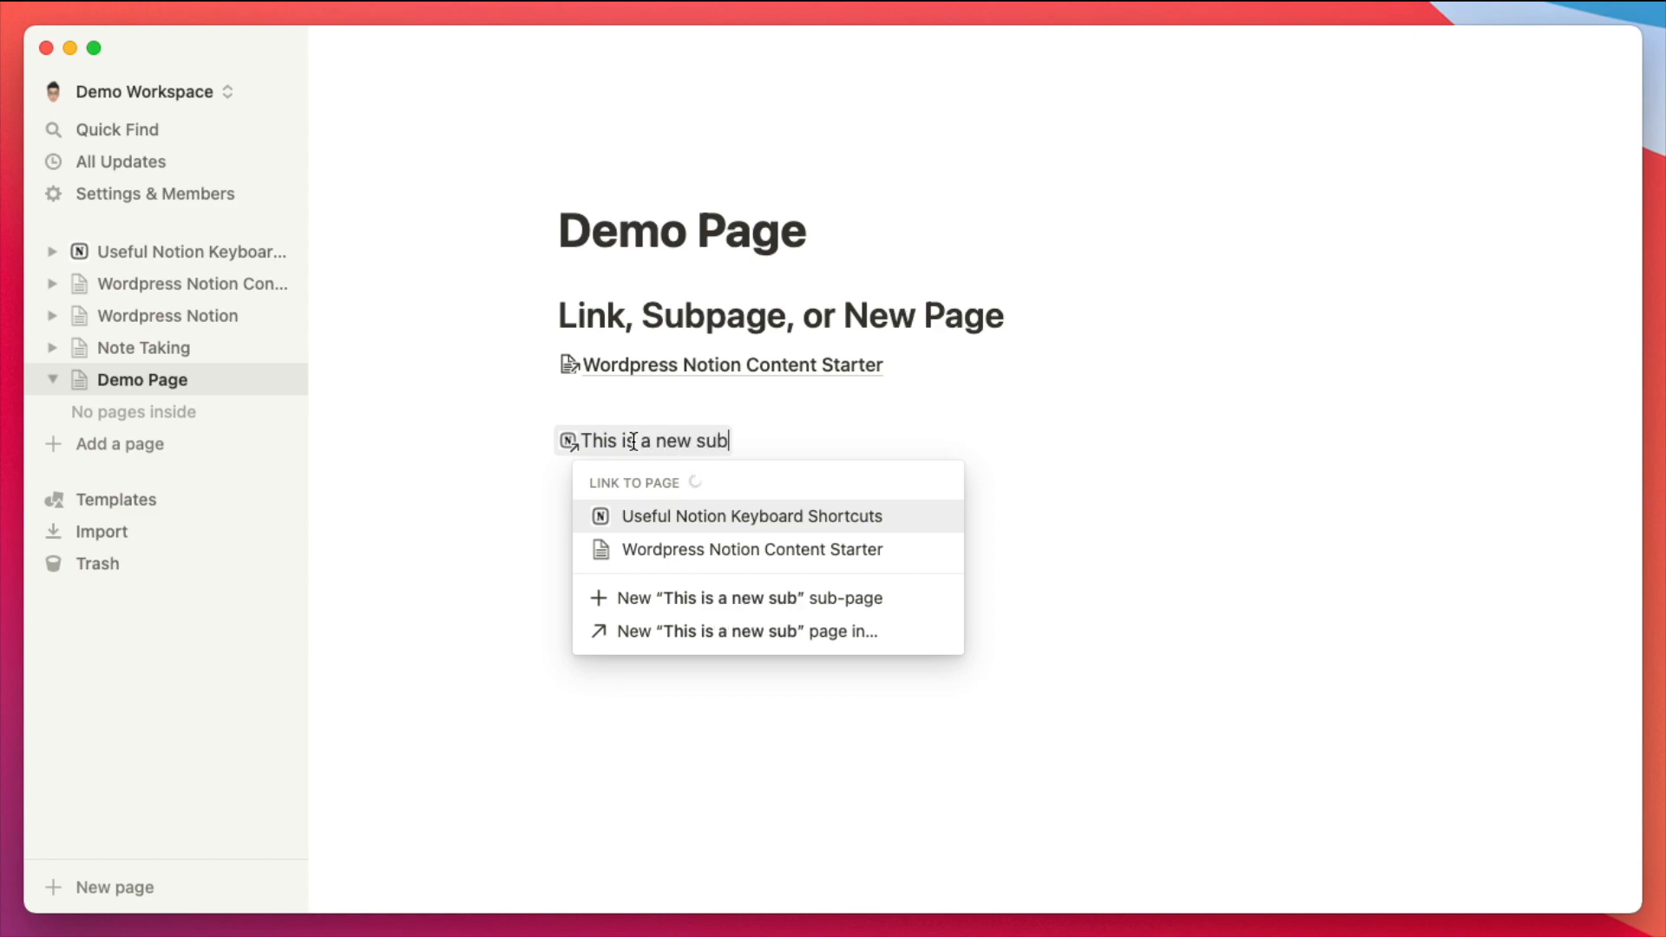
key("Down")
key("Down")
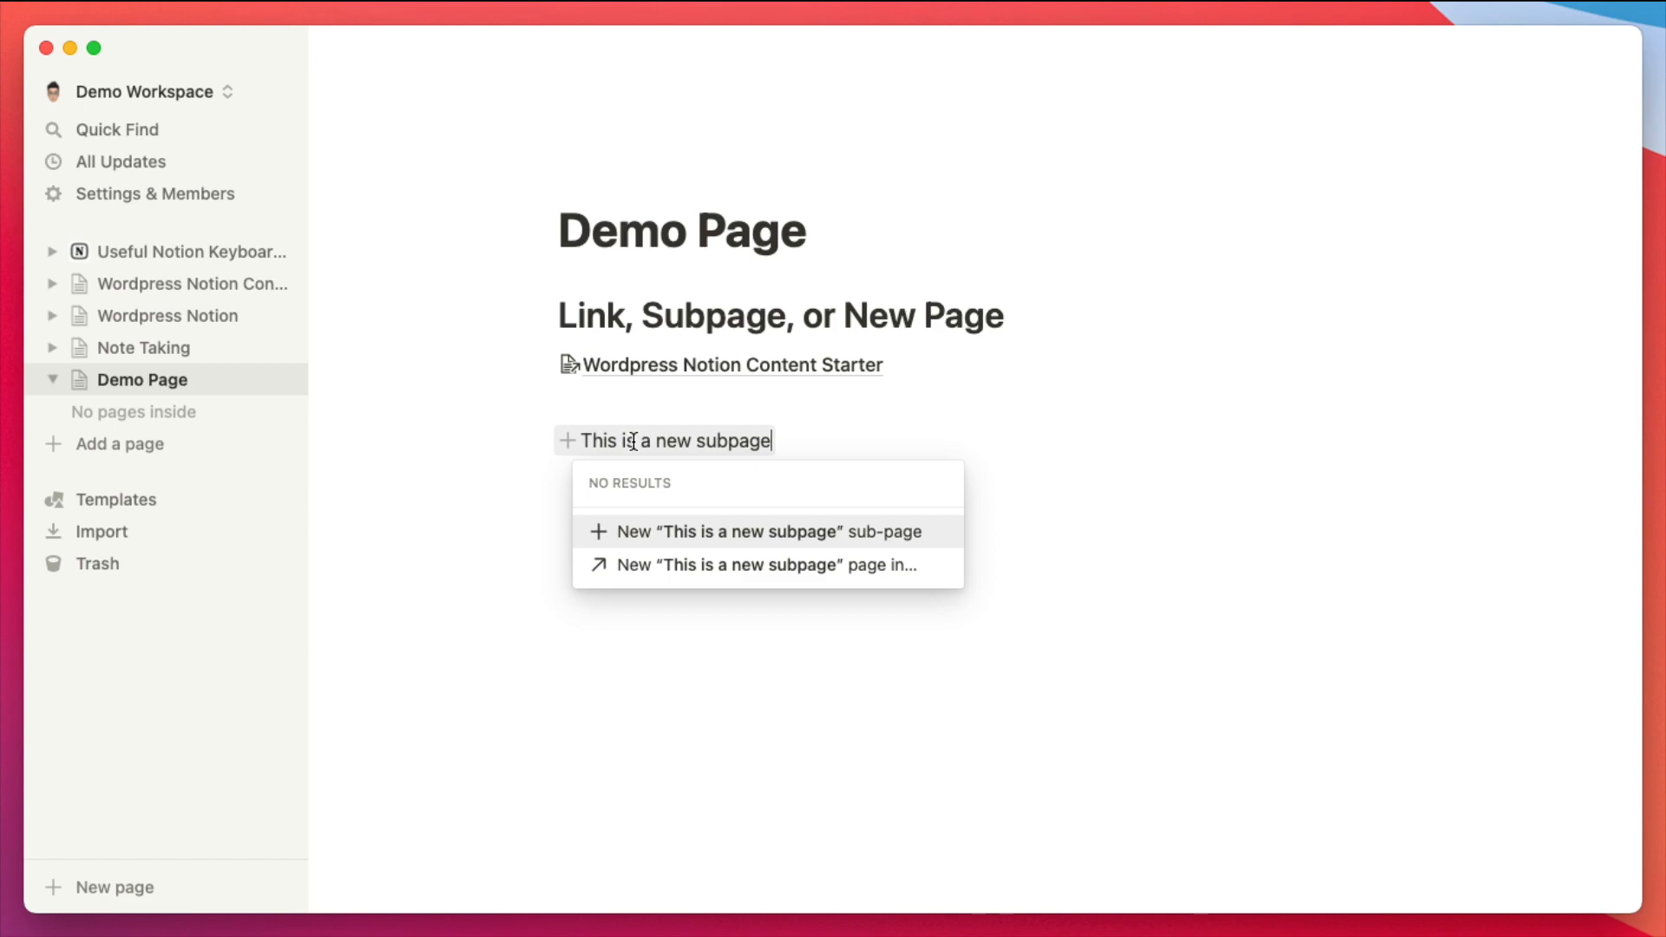
key("Return")
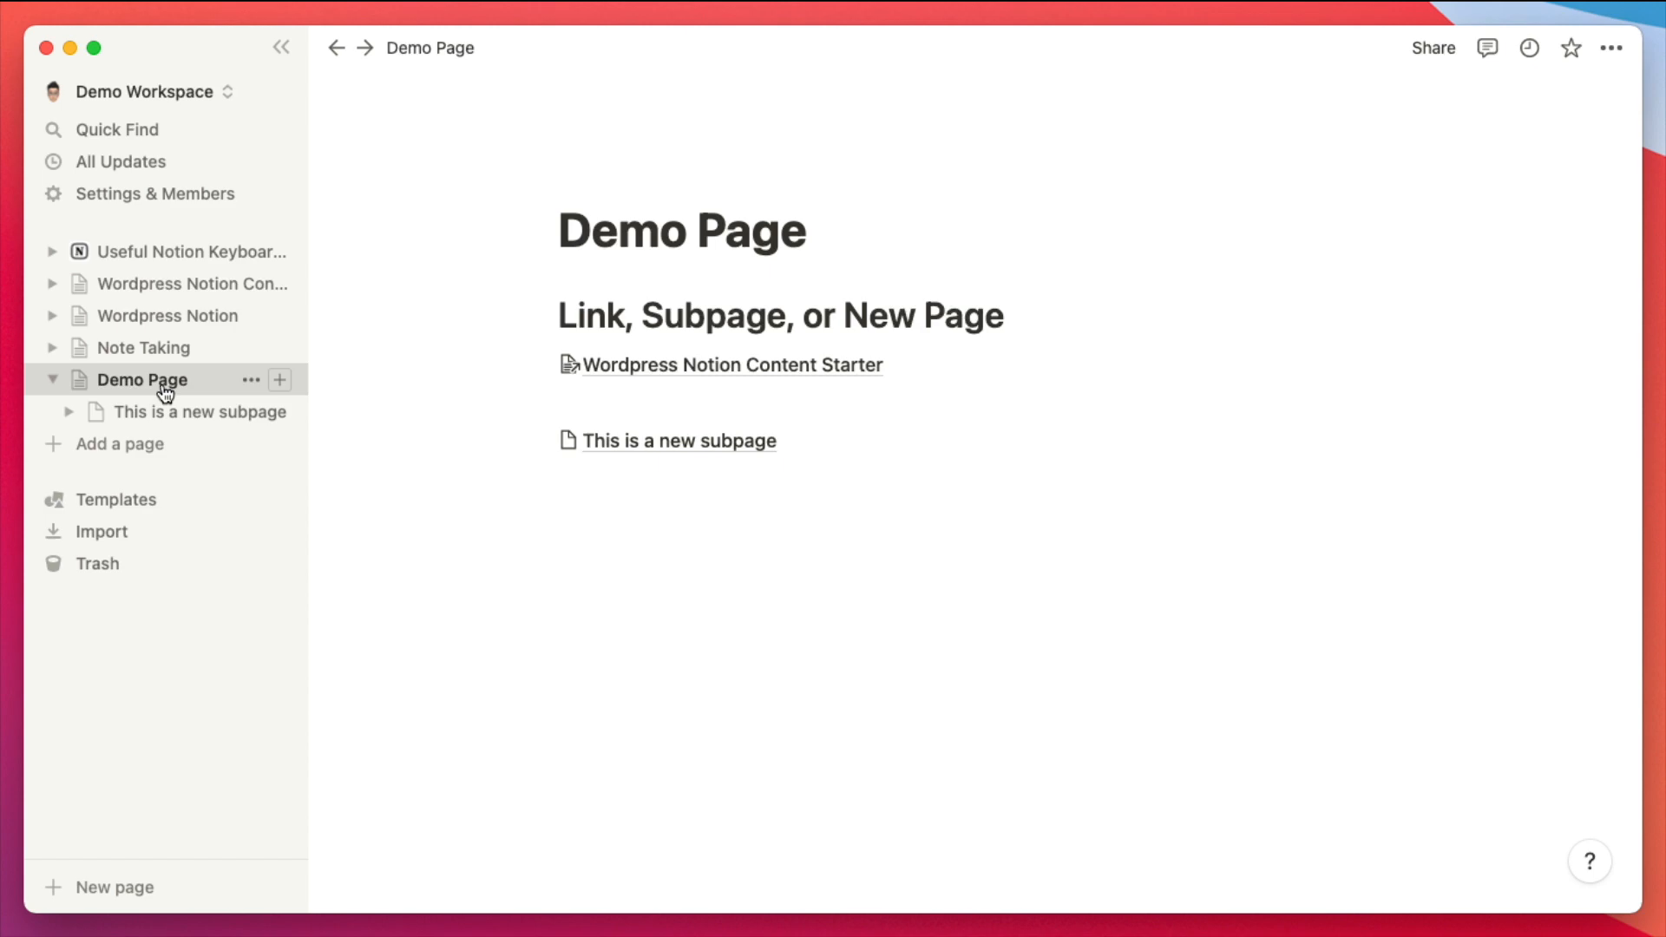
key("Return")
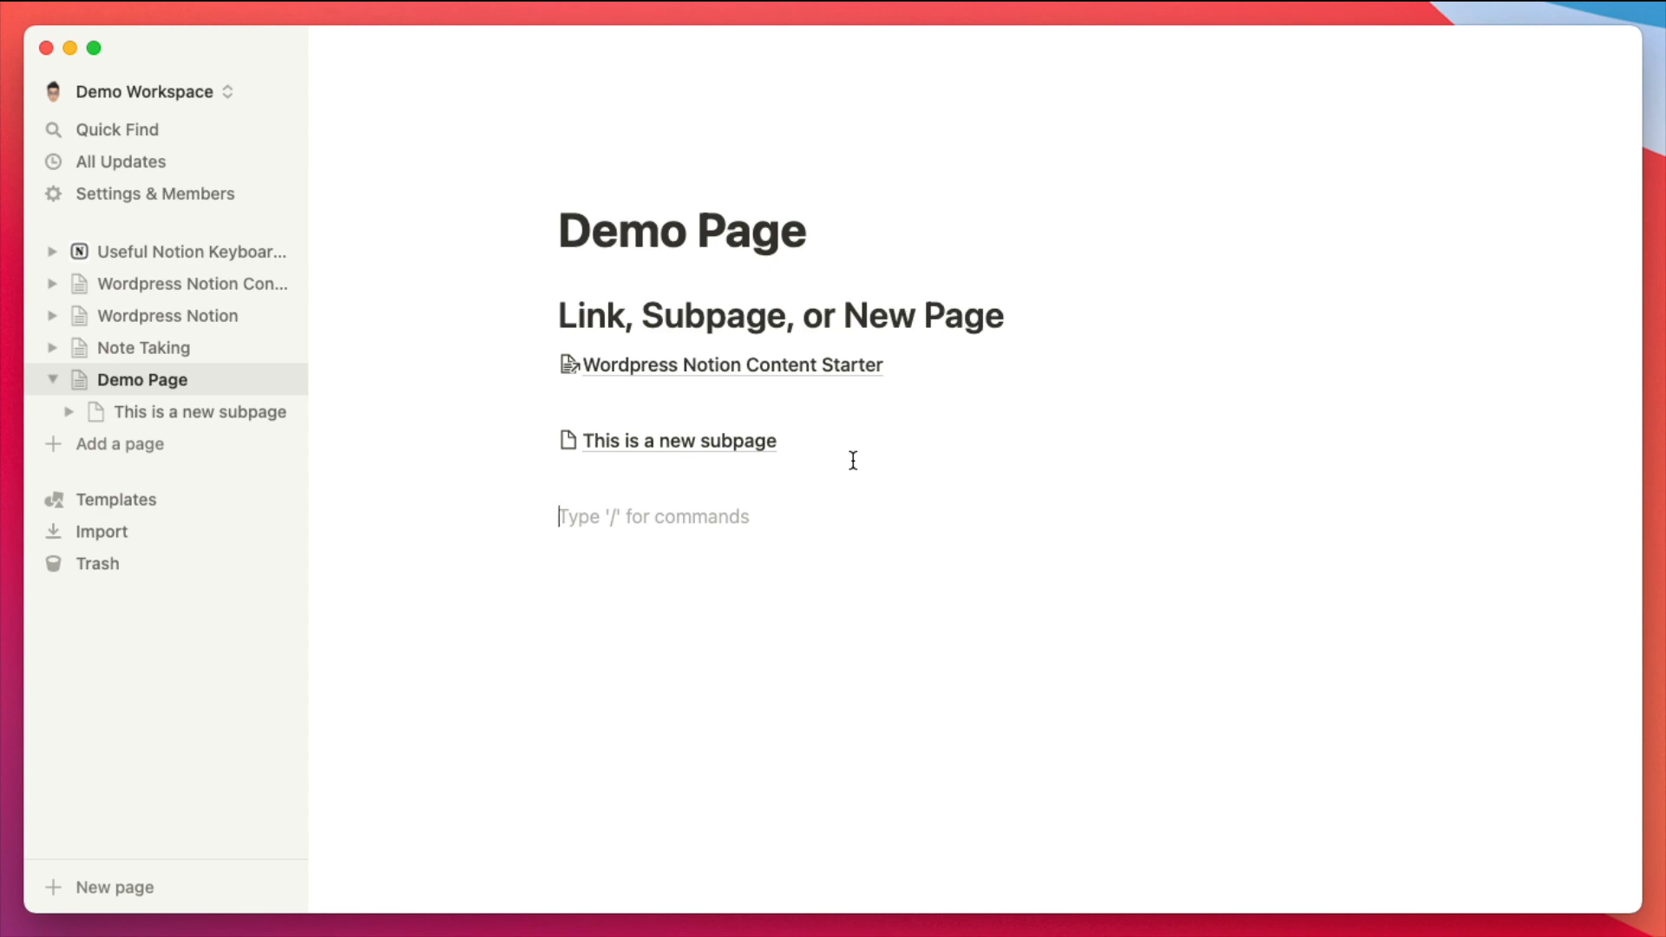
- Add a bulleted list entry reading "Item 1" below the sub-page, and end the list with an empty line
type("- ")
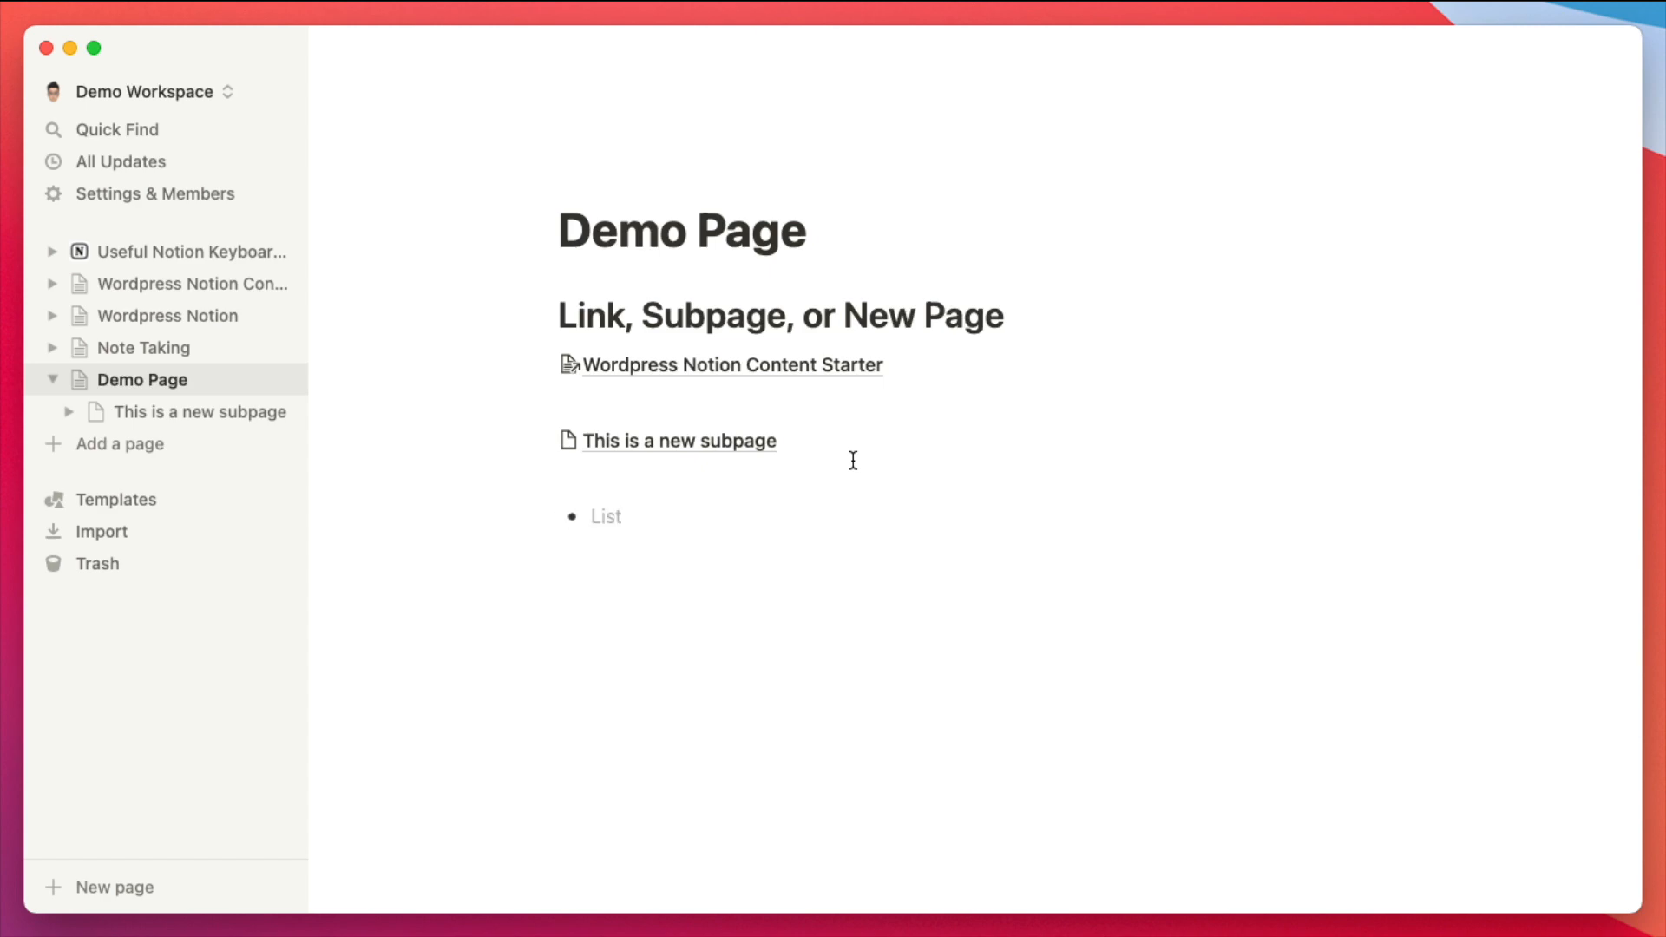
type("Item 1")
key("Return")
key("Return")
key("Return")
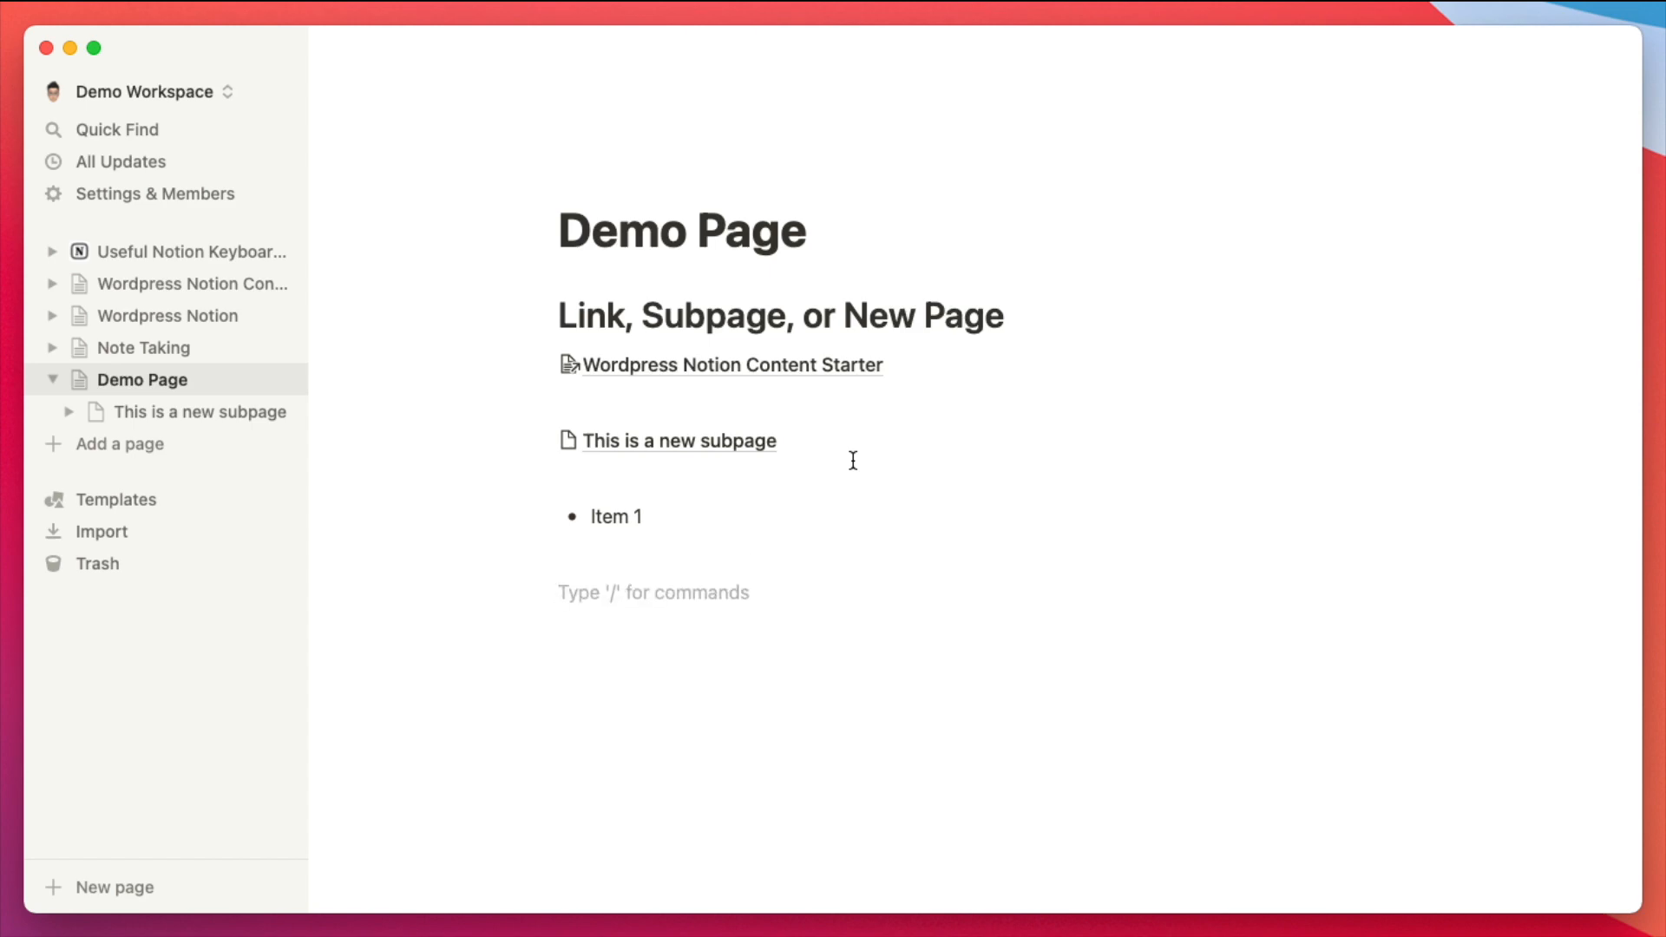
- Search inline for "Page" with the plus shorthand, and choose to create a new "Page" page in another location
type("+")
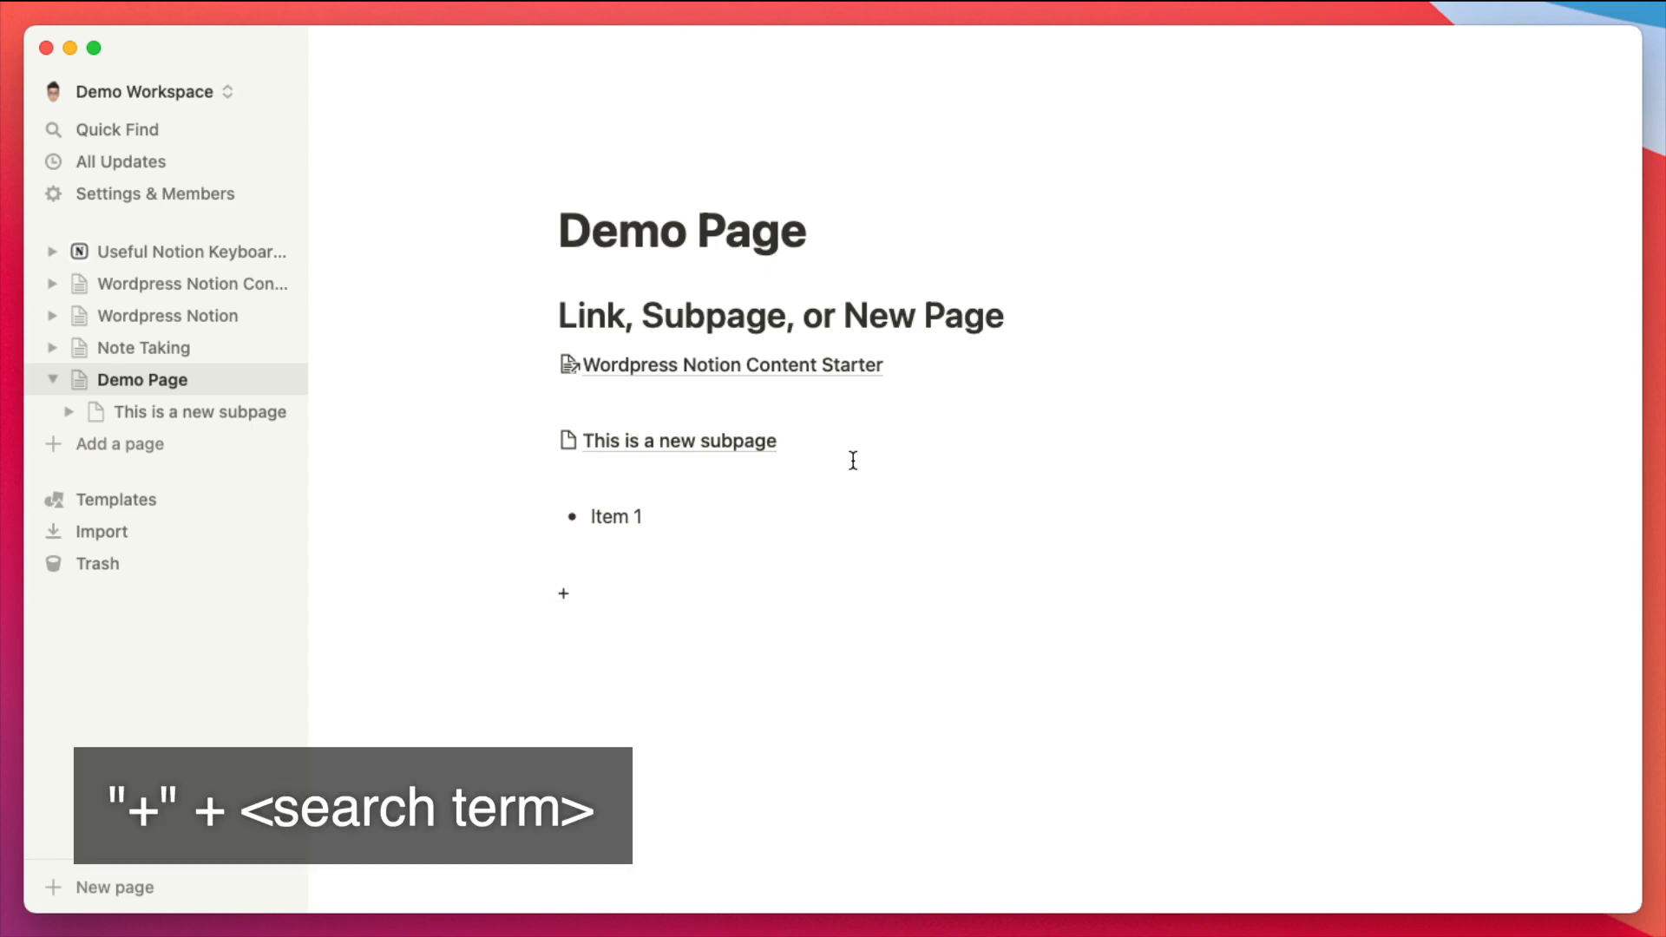
type("Page")
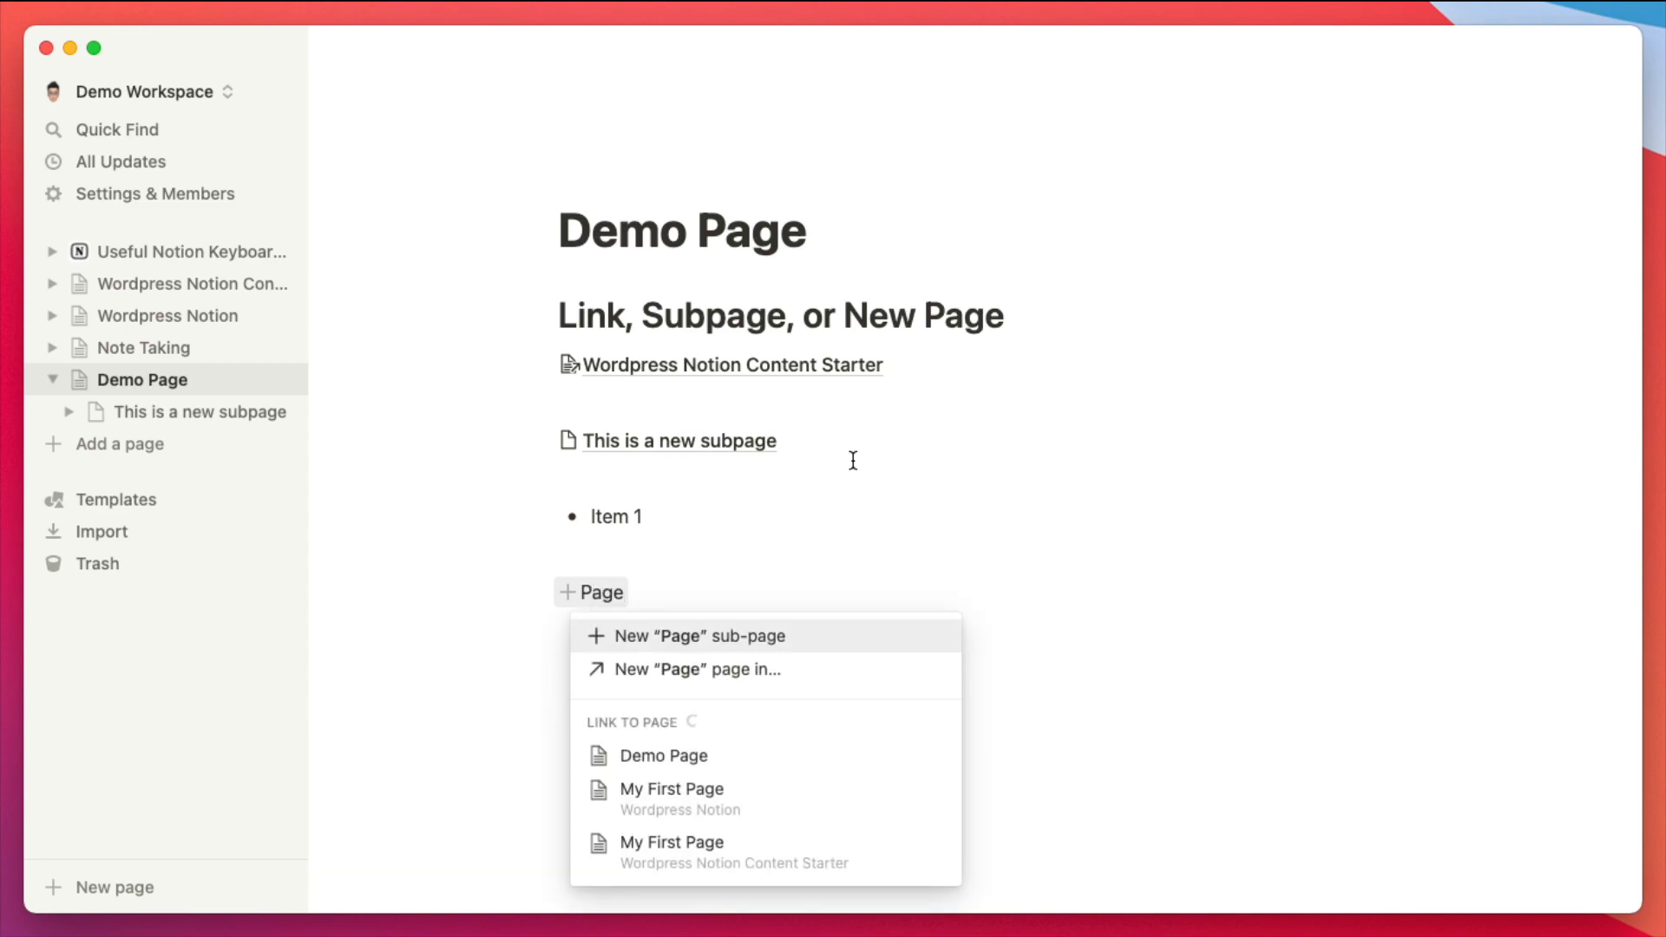
key("Down")
key("Down")
key("Down")
key("Down")
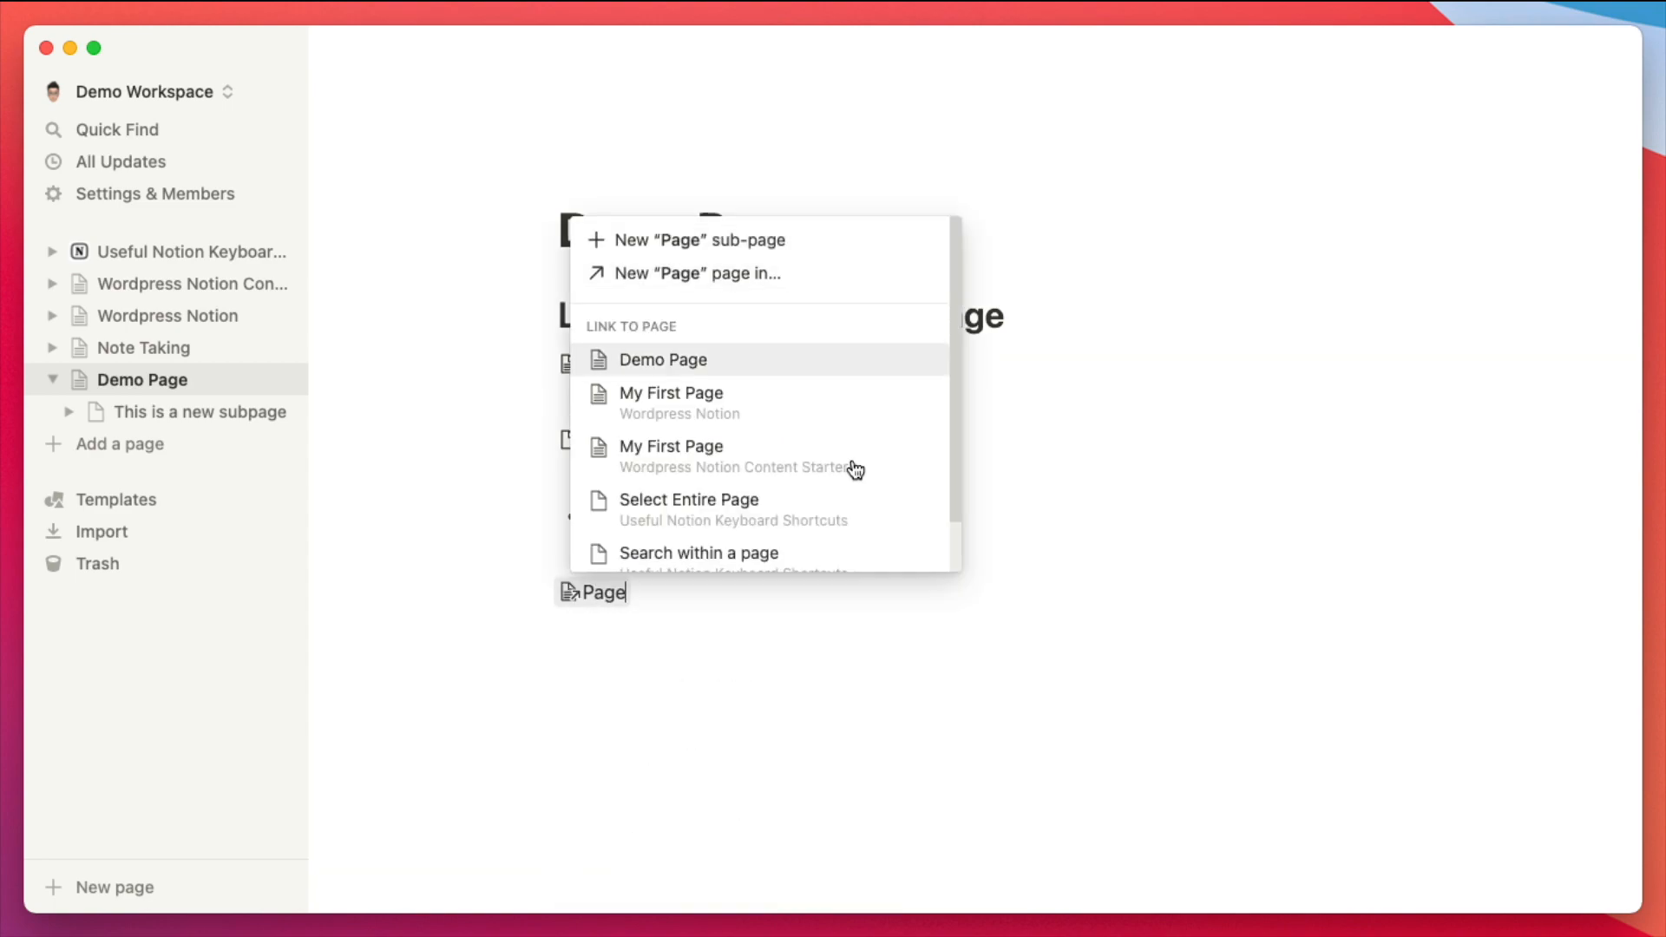
key("Up")
key("Up")
key("Down")
key("Up")
key("Up")
key("Up")
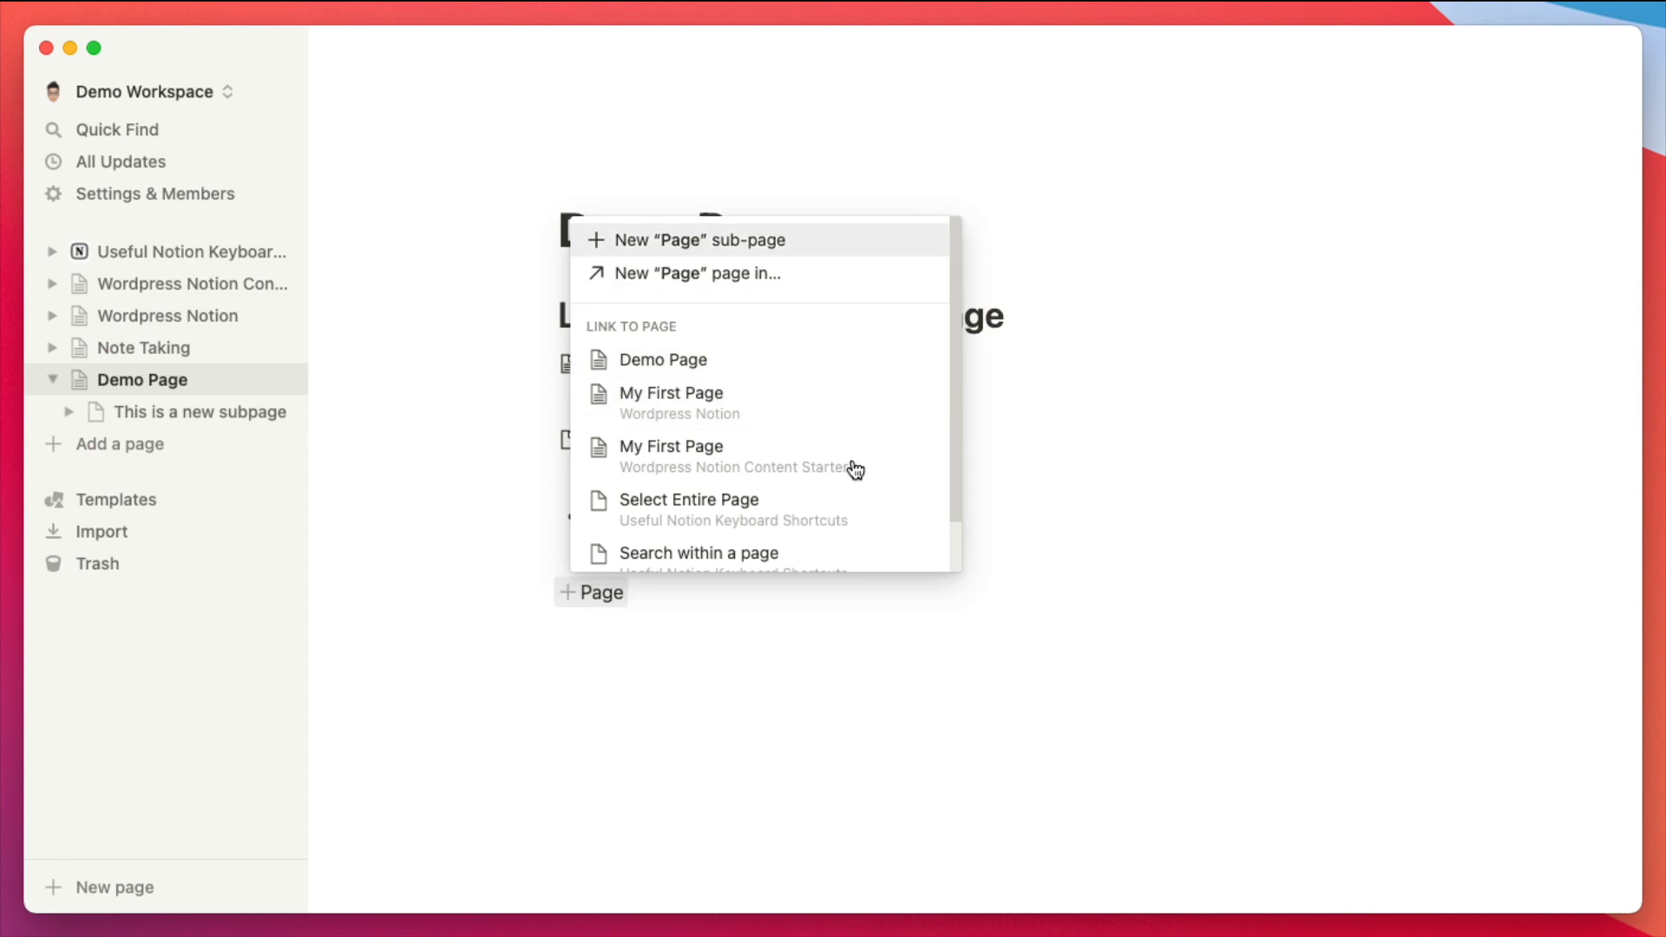
key("Down")
key("Up")
key("Down")
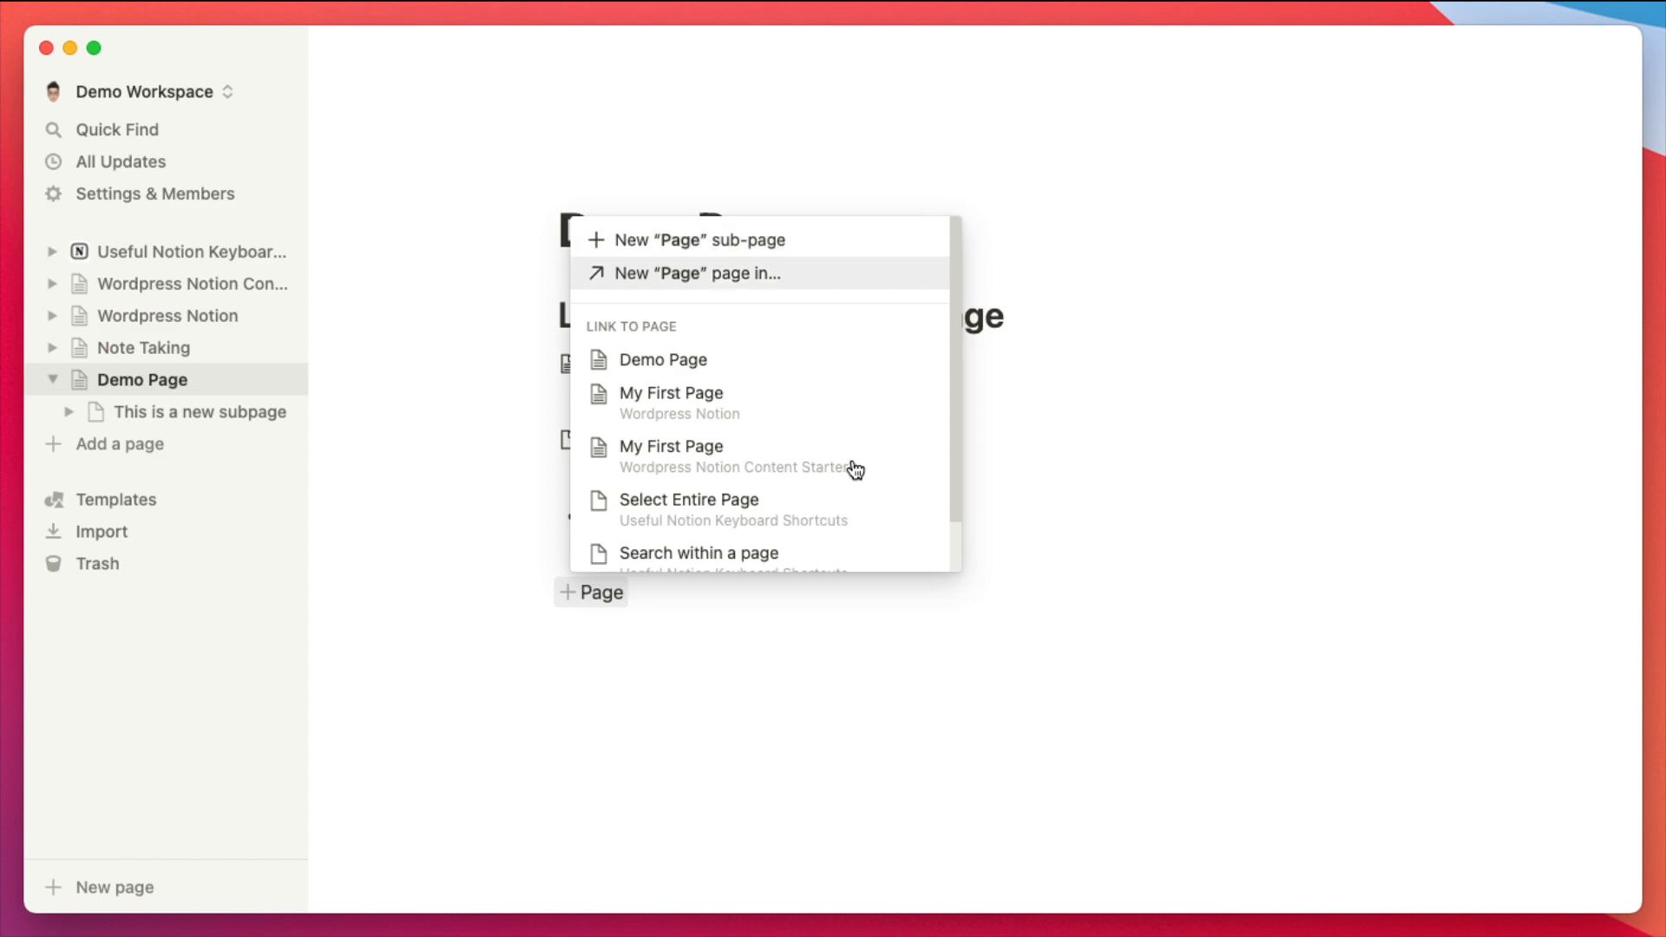
key("Return")
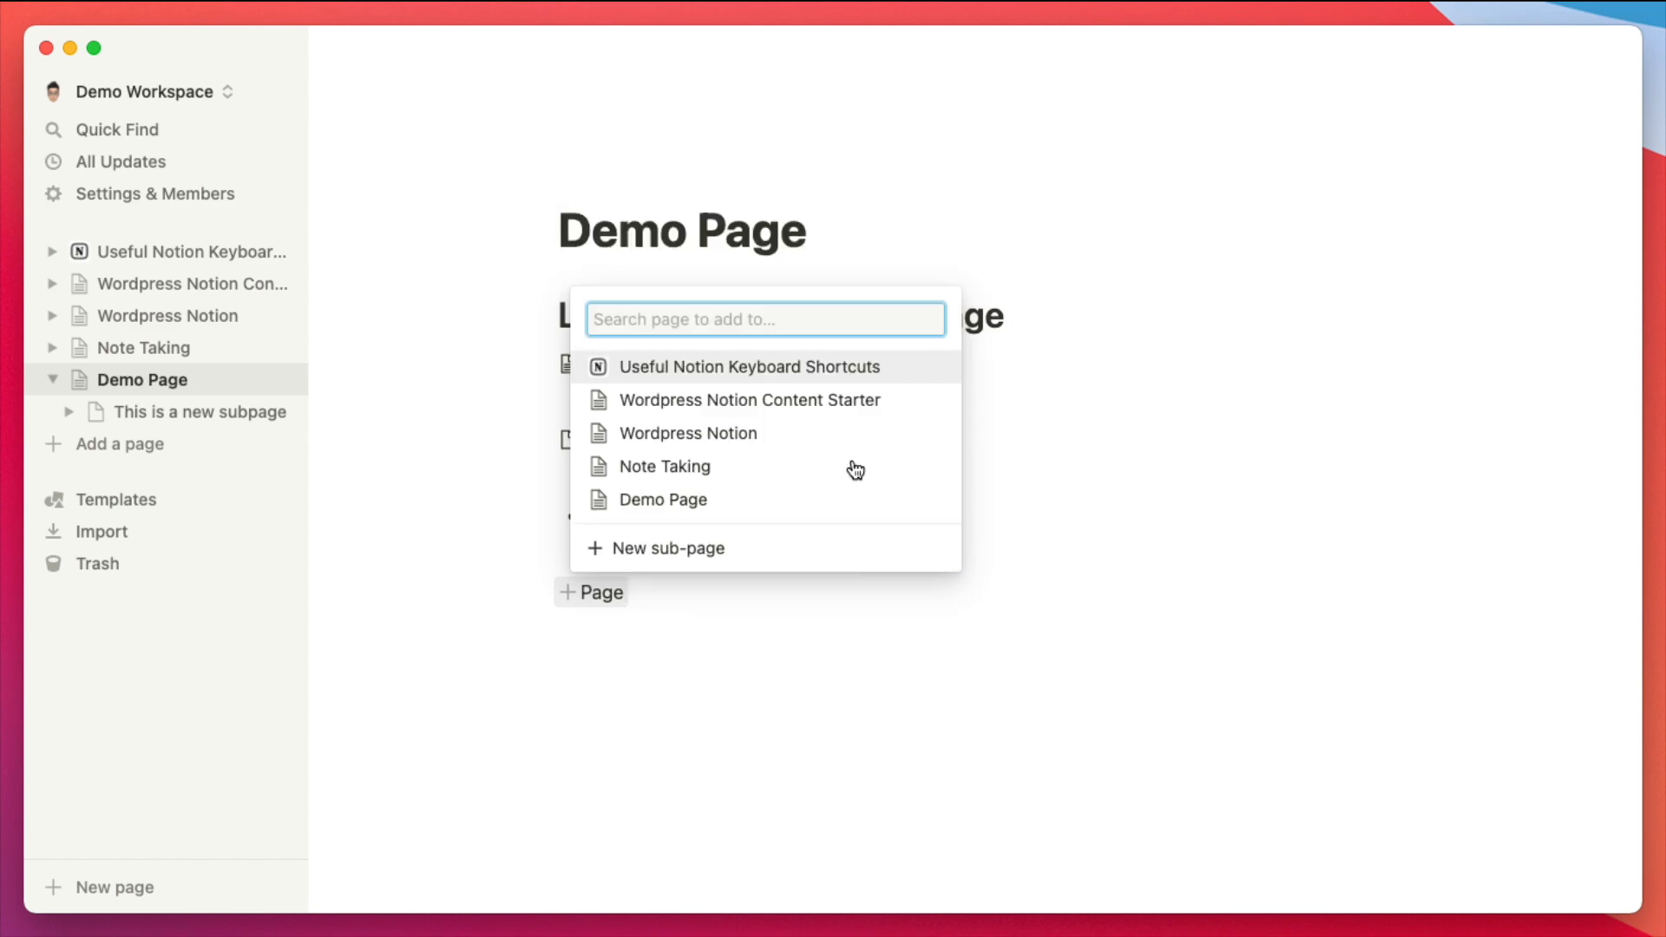
- Choose Wordpress Notion as the parent for the new page named "Page"
key("Down")
key("Down")
key("Up")
key("Up")
key("Down")
key("Down")
key("Down")
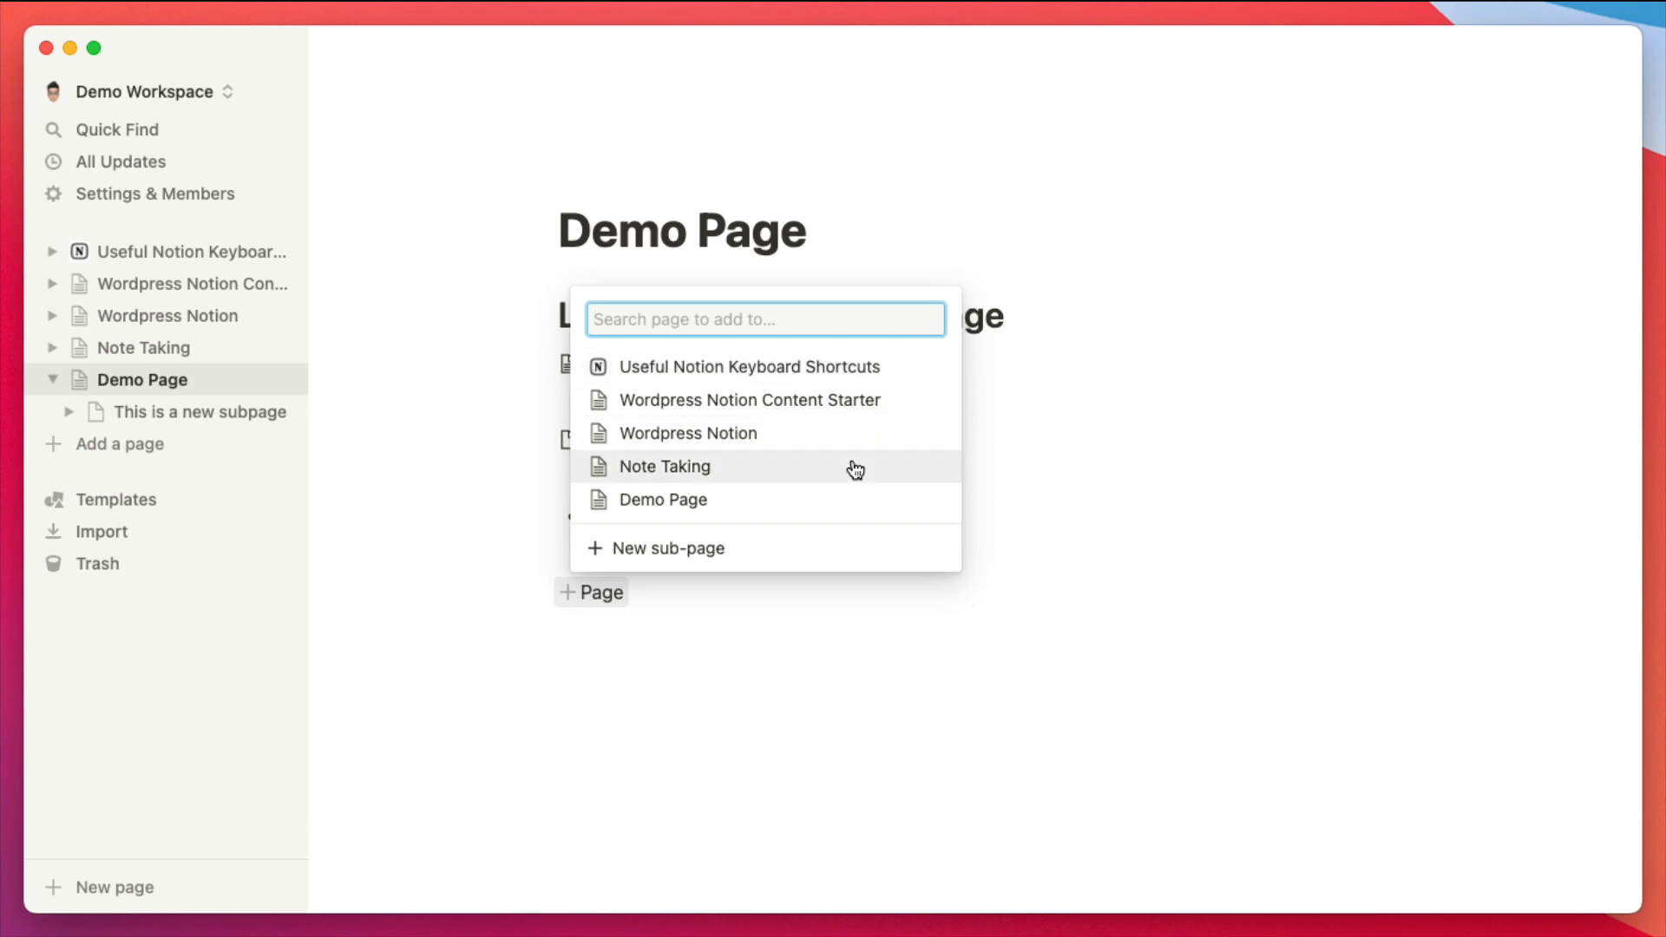
key("Up")
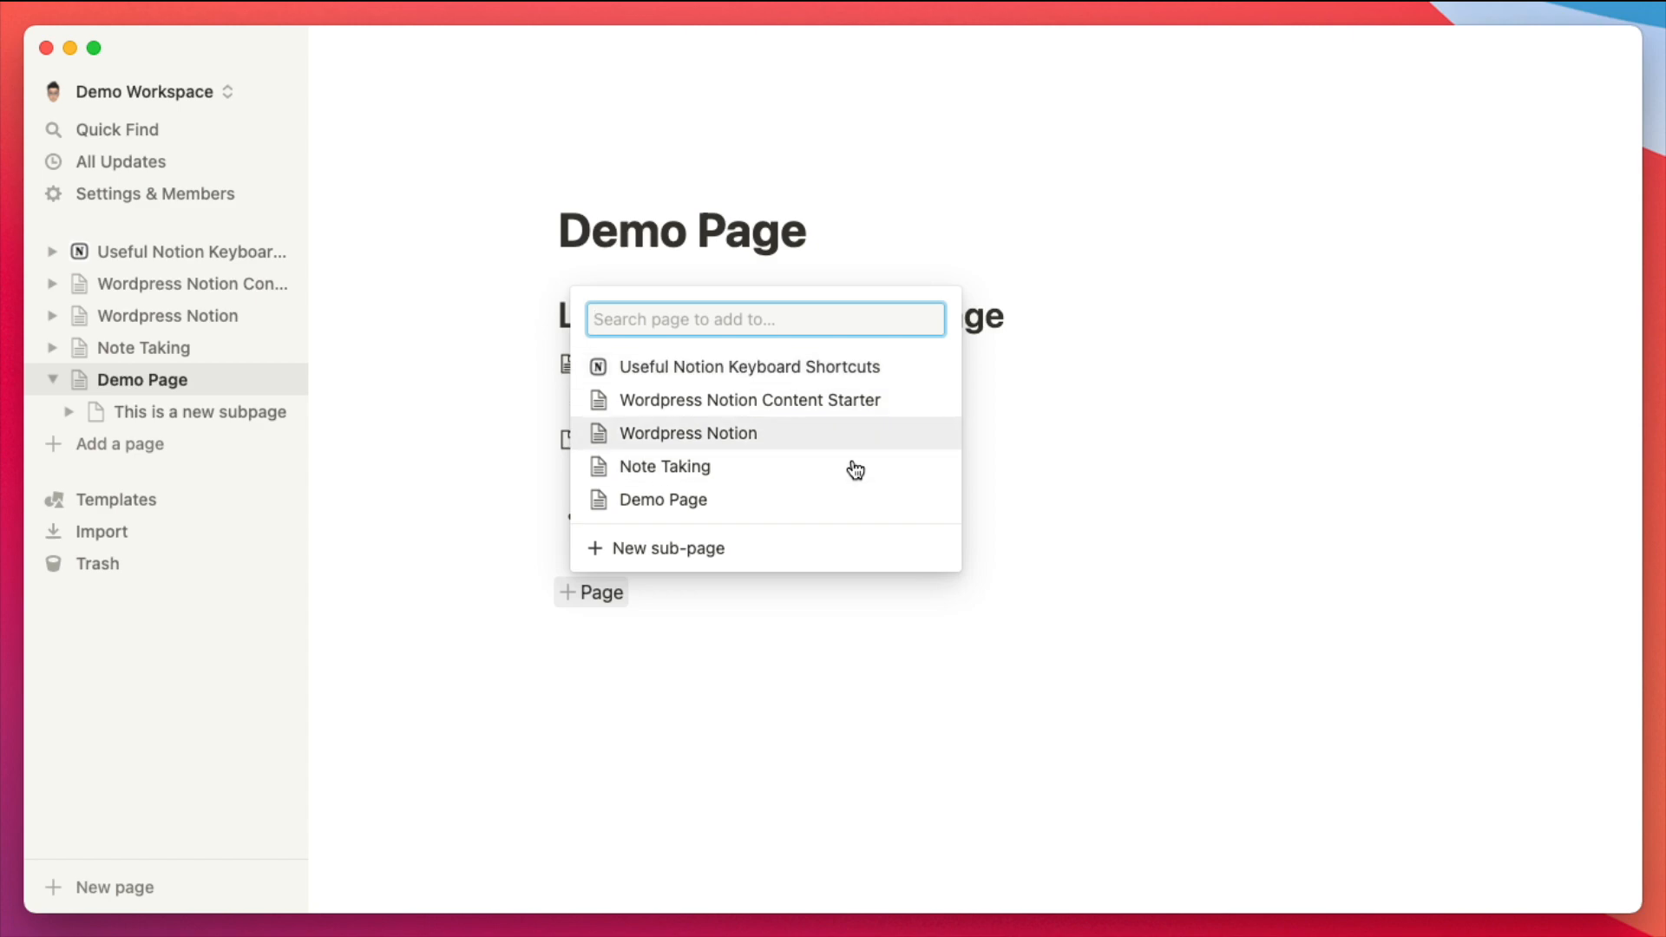
key("Return")
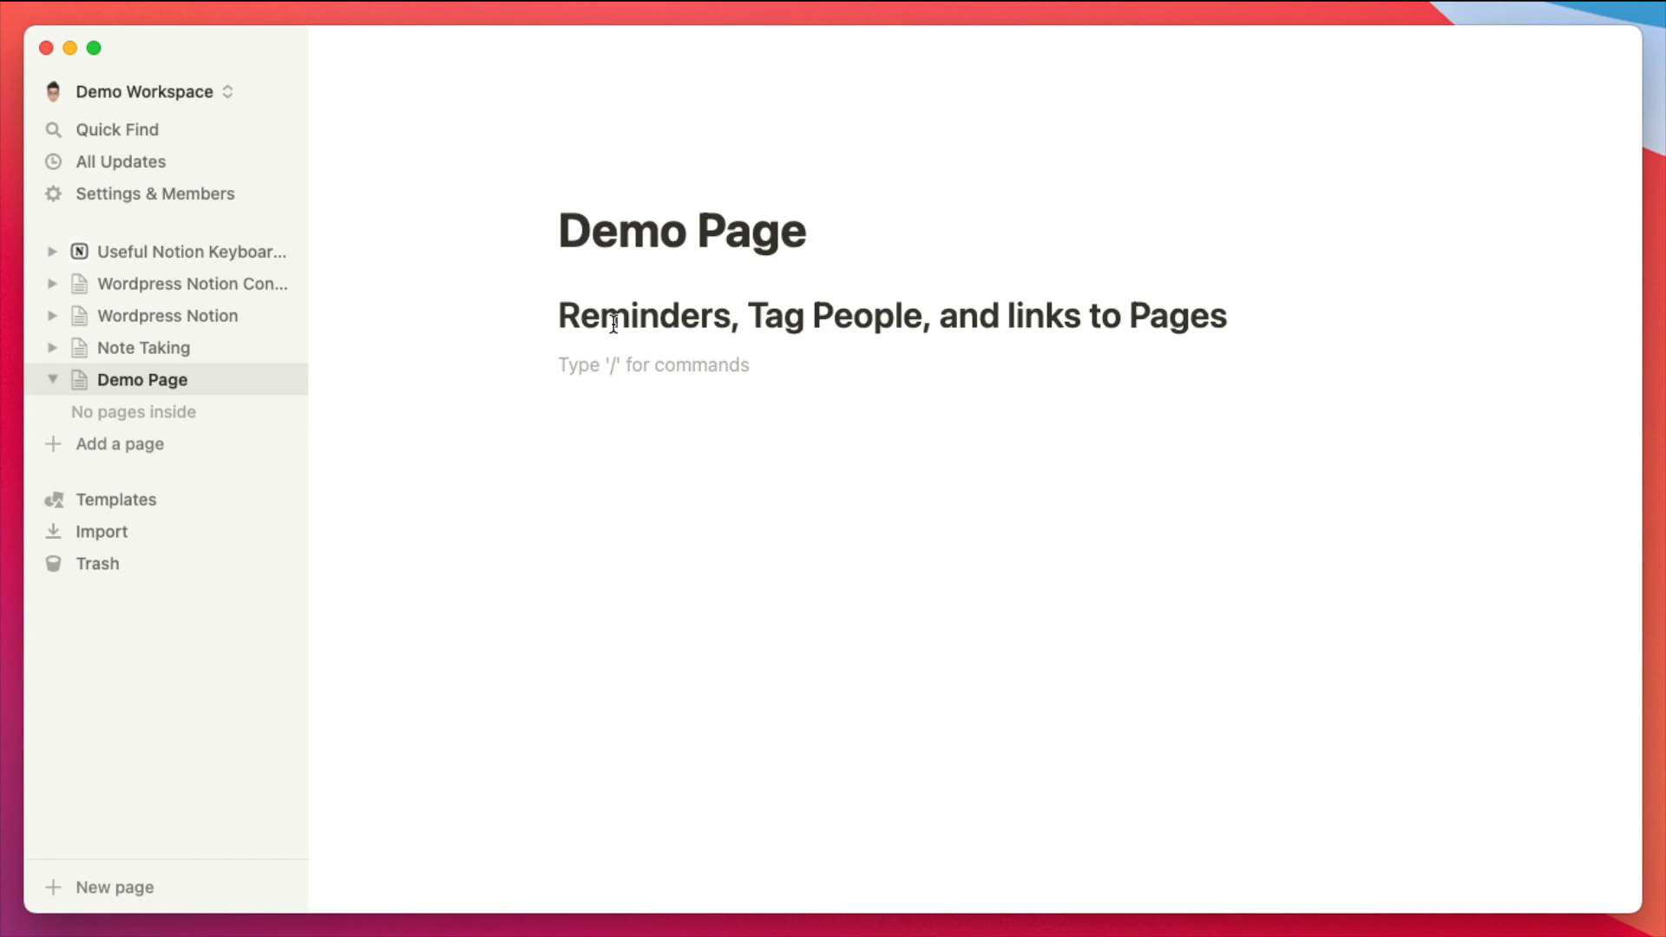
- Start an inline mention below the Reminders, Tag People, and links to Pages heading, and examine its date, people and page suggestions
type("@")
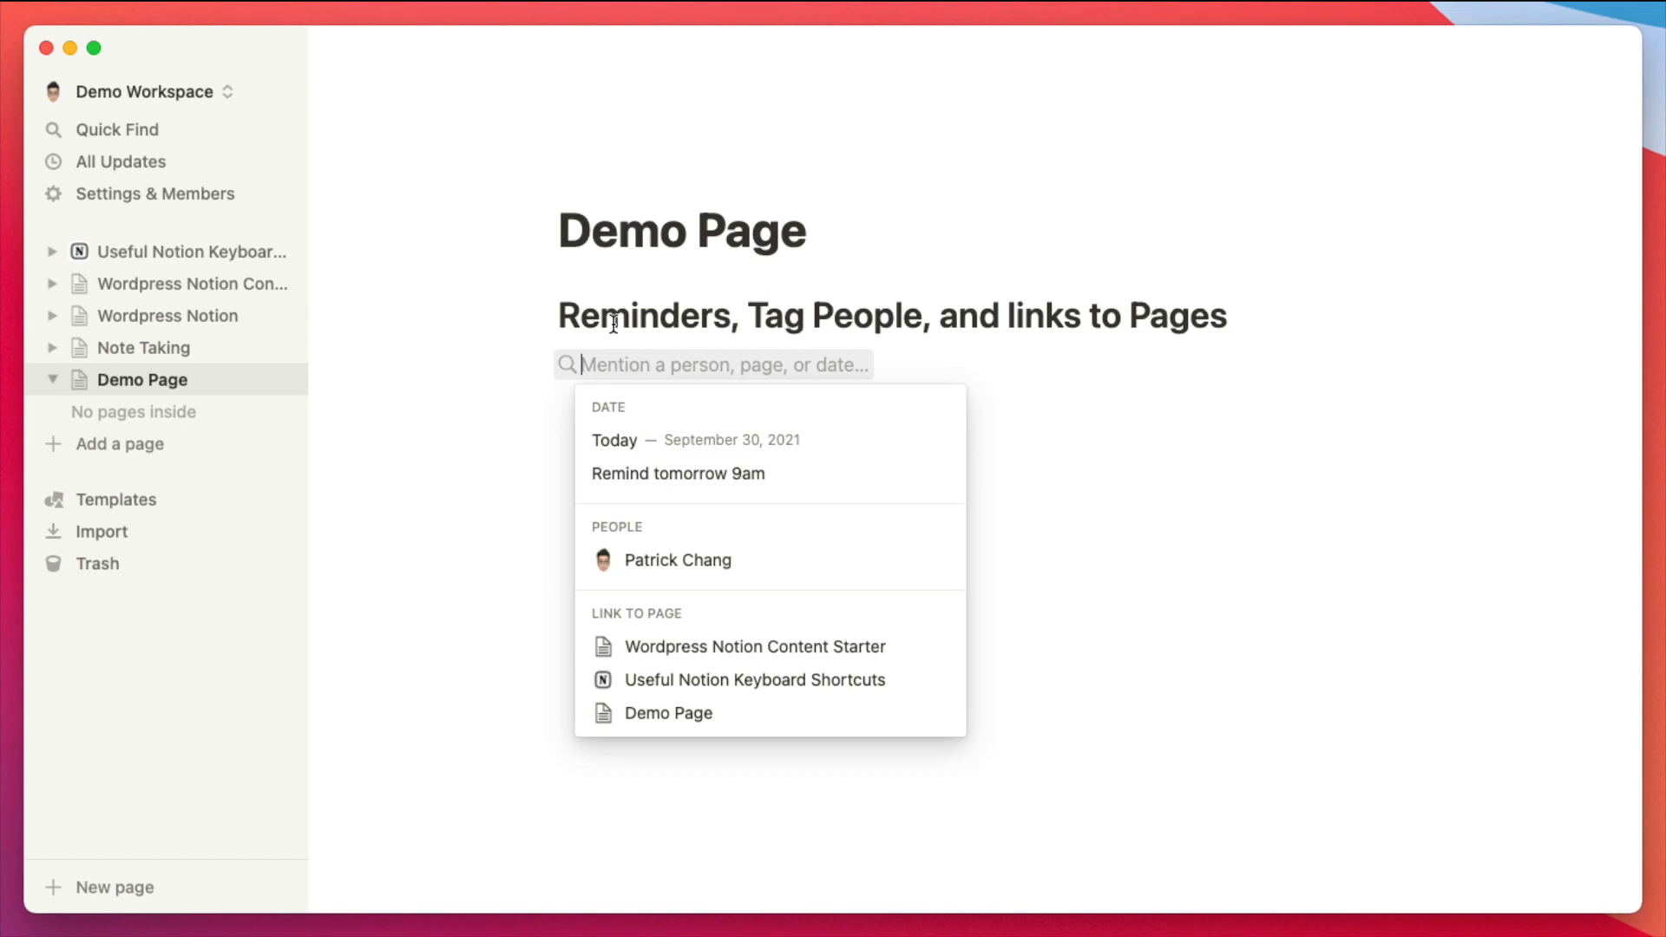
key("Down")
key("Down")
key("Down")
key("Down")
key("Up")
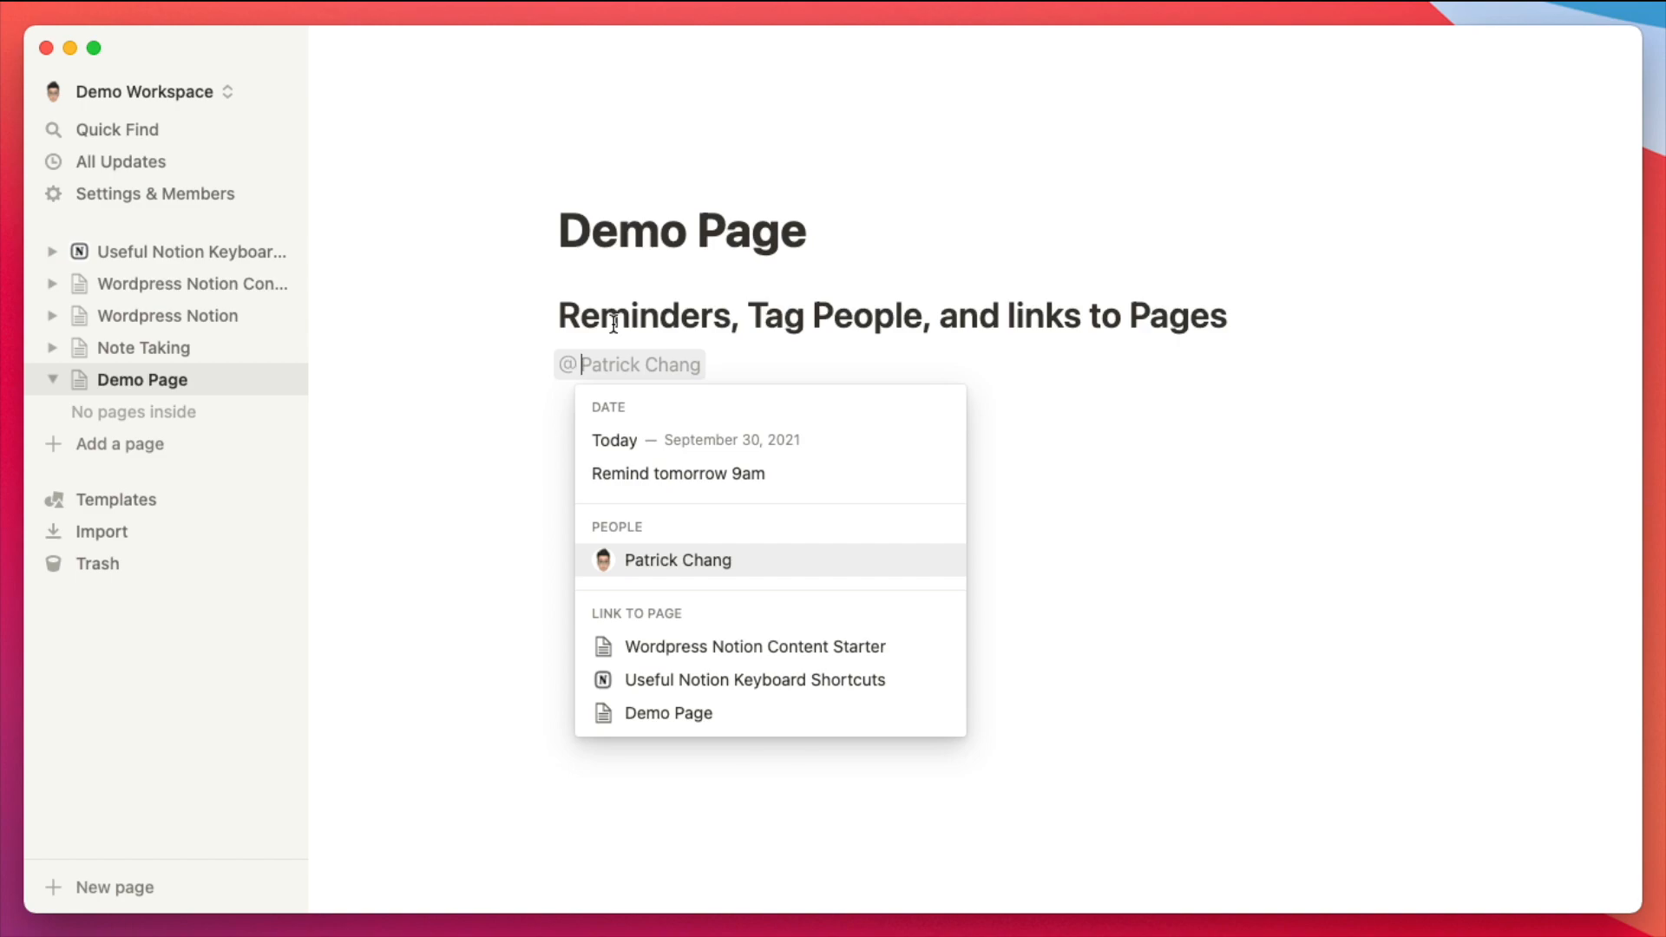
key("Down")
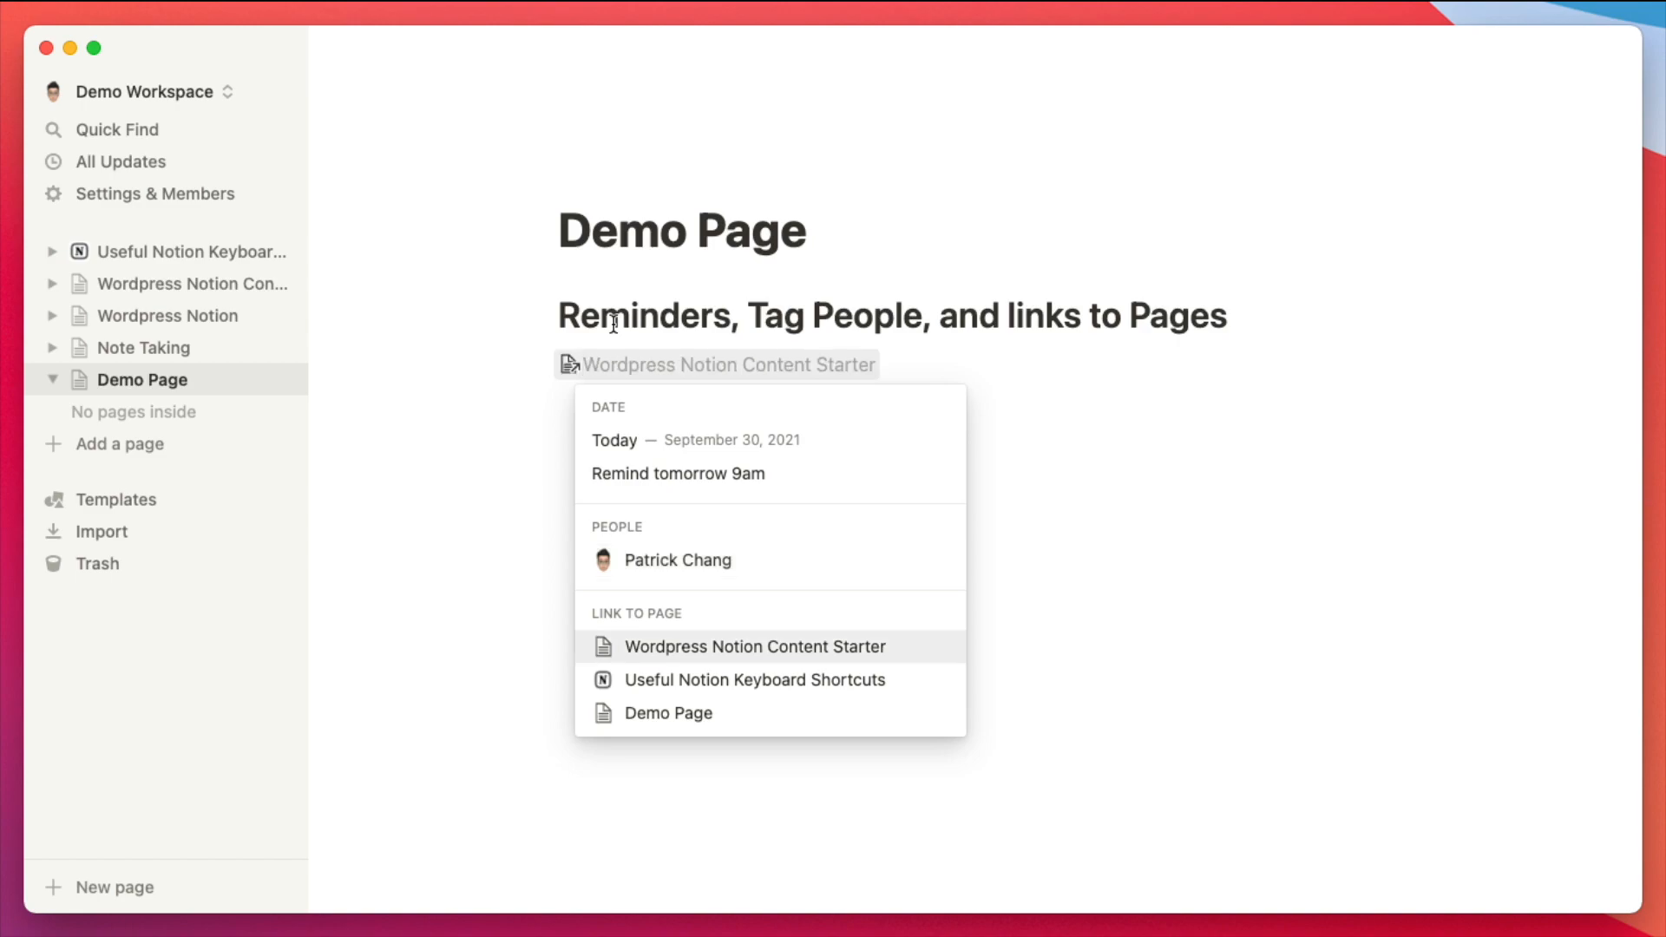
key("Up")
key("Down")
key("Down")
key("Up")
- Search the inline mention suggestions for "Wordpress" and look through the page link and new page options
type("Wordpresss")
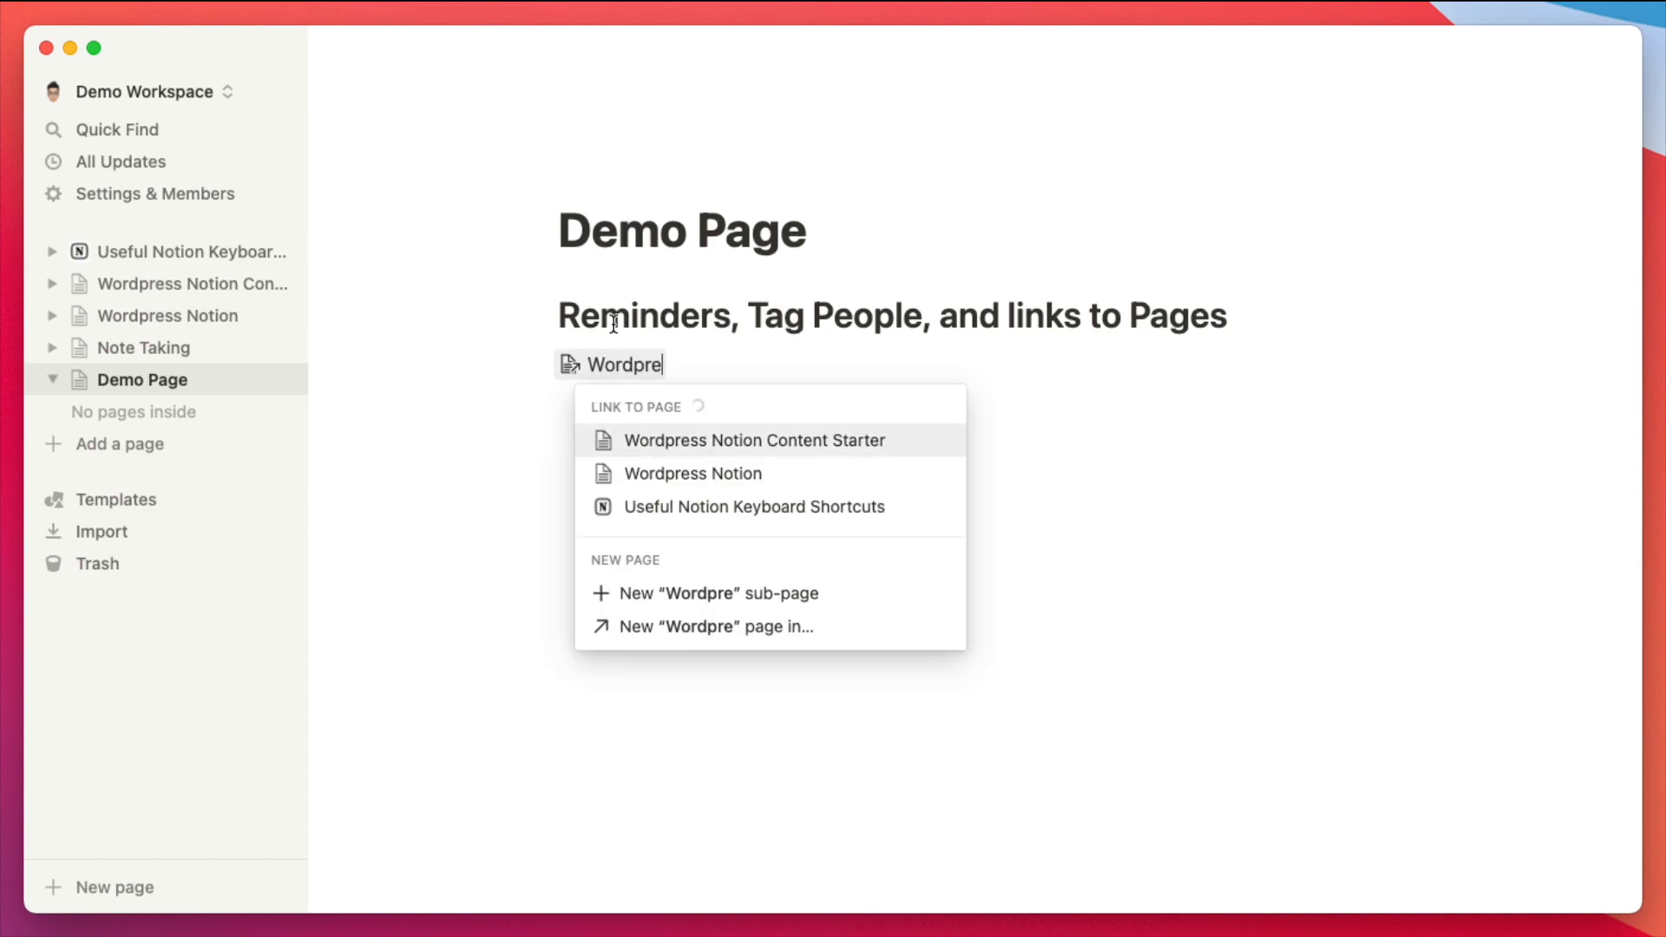
key("Up")
key("Up")
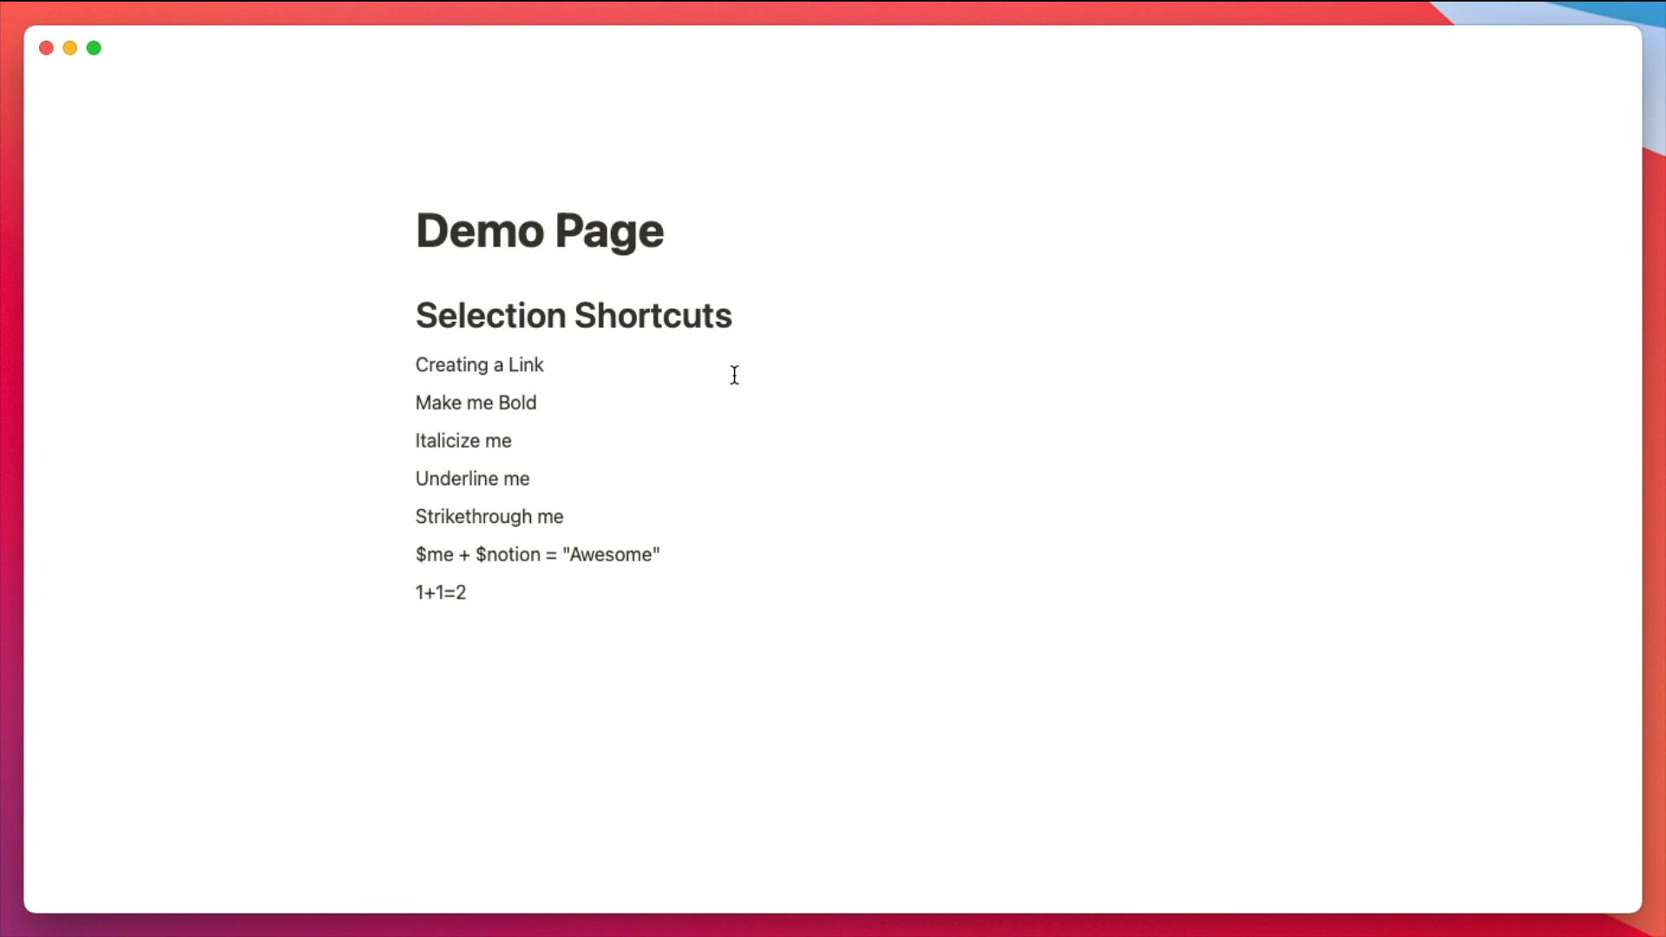
key("super+p")
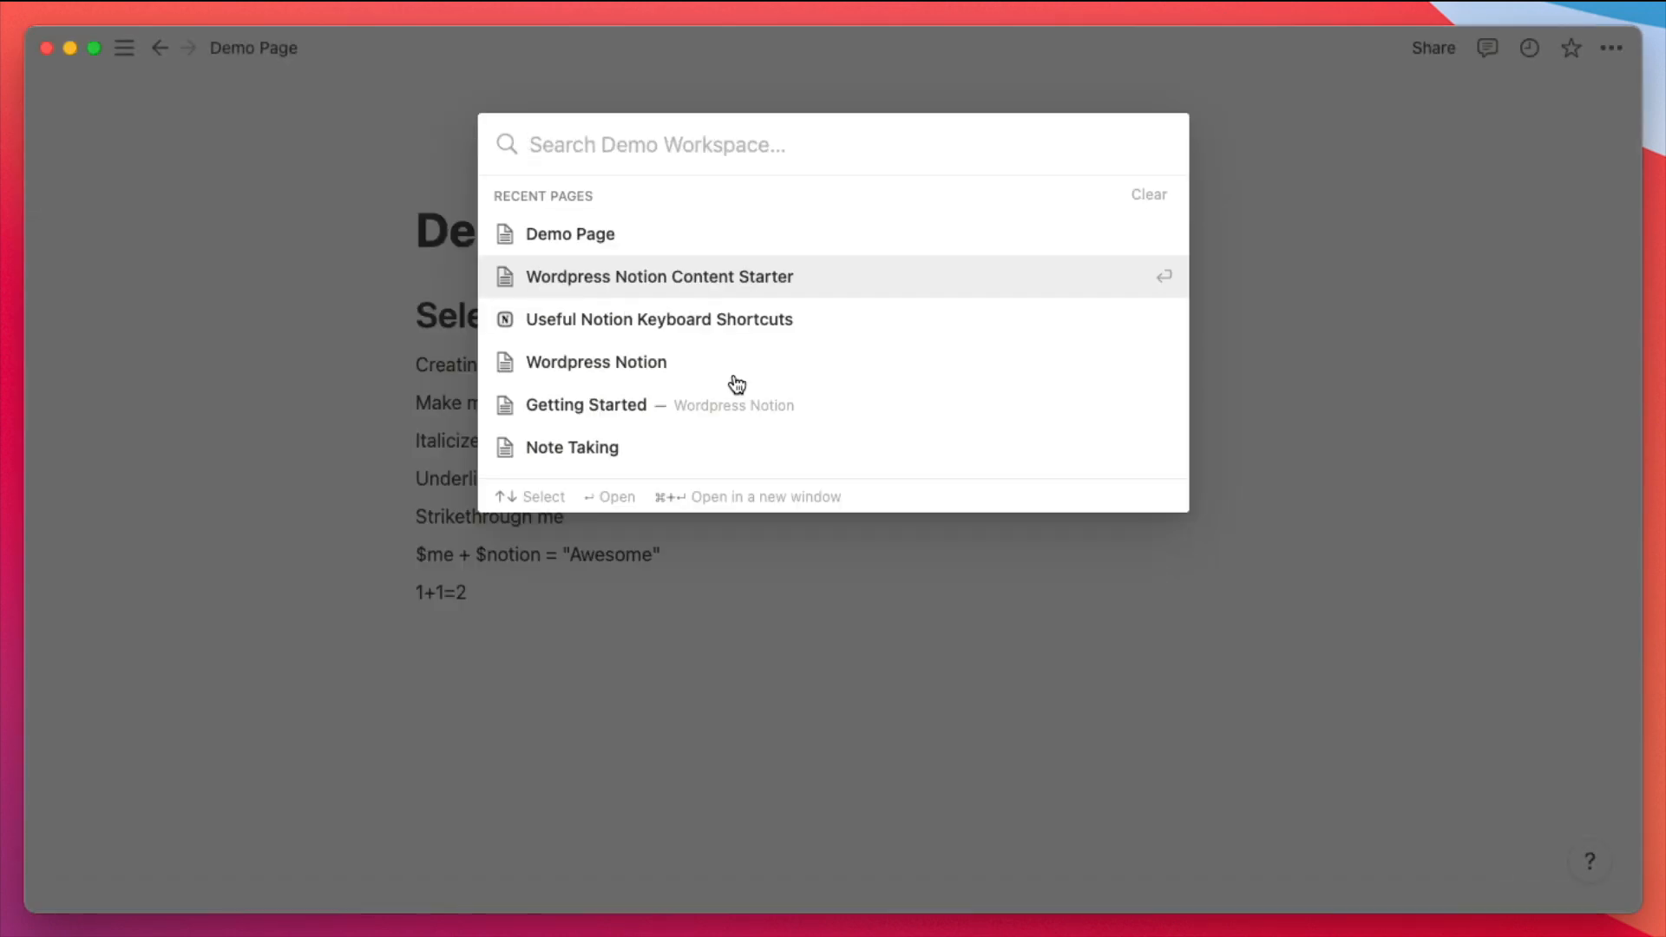
key("Escape")
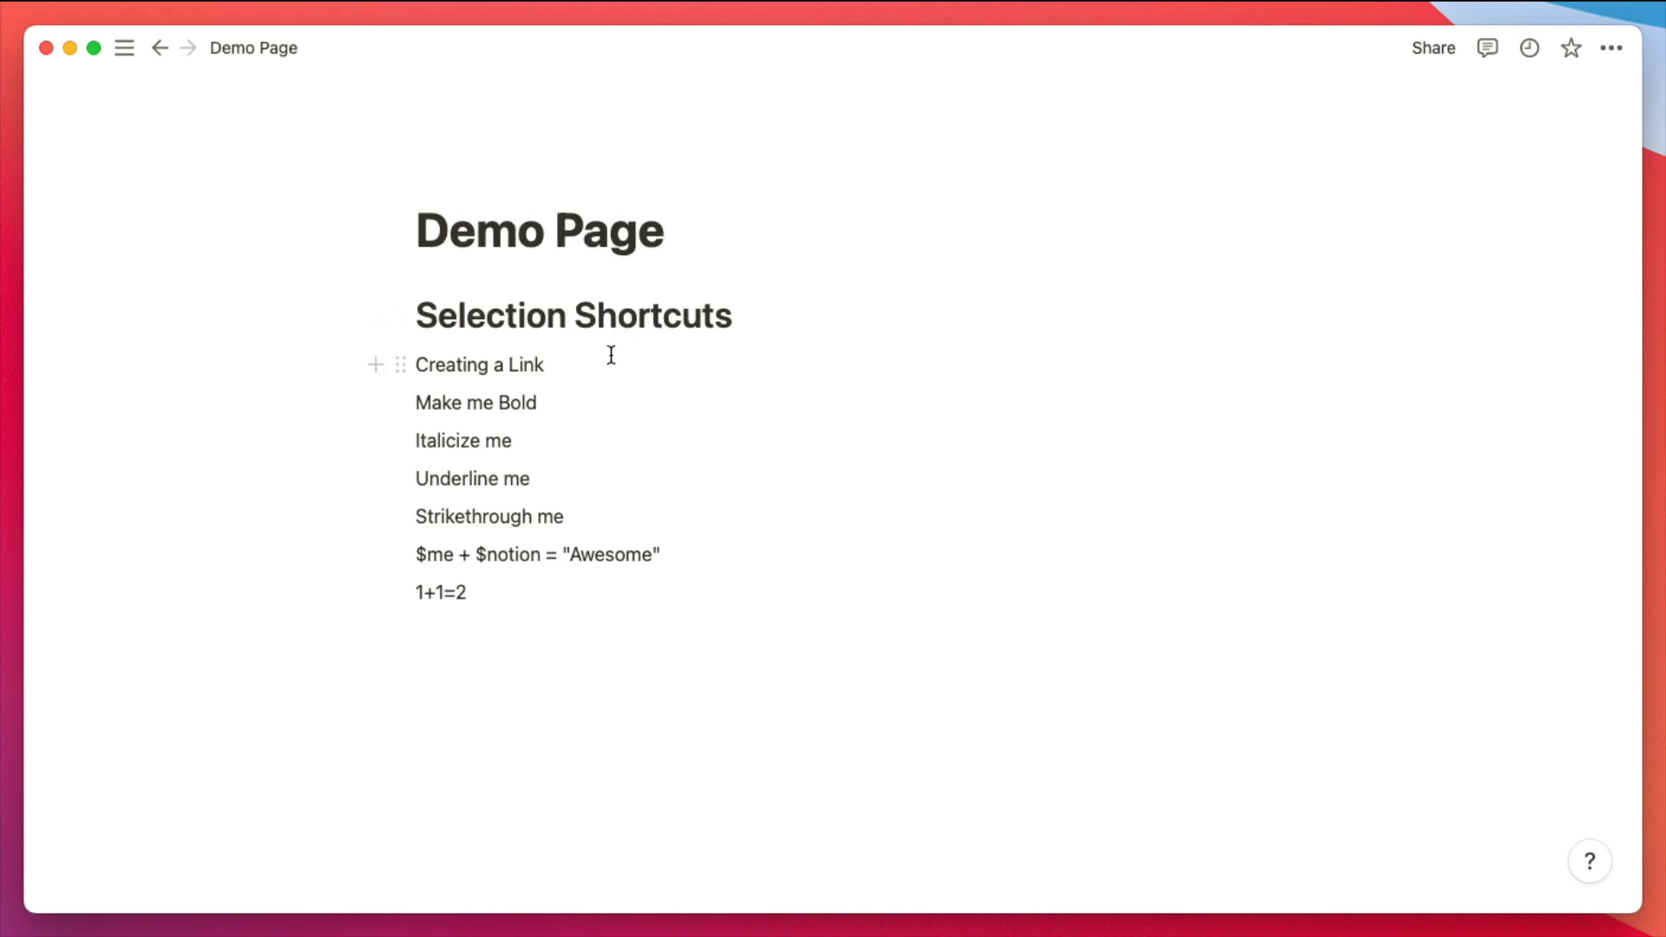
key("shift+super+Right")
key("super+k")
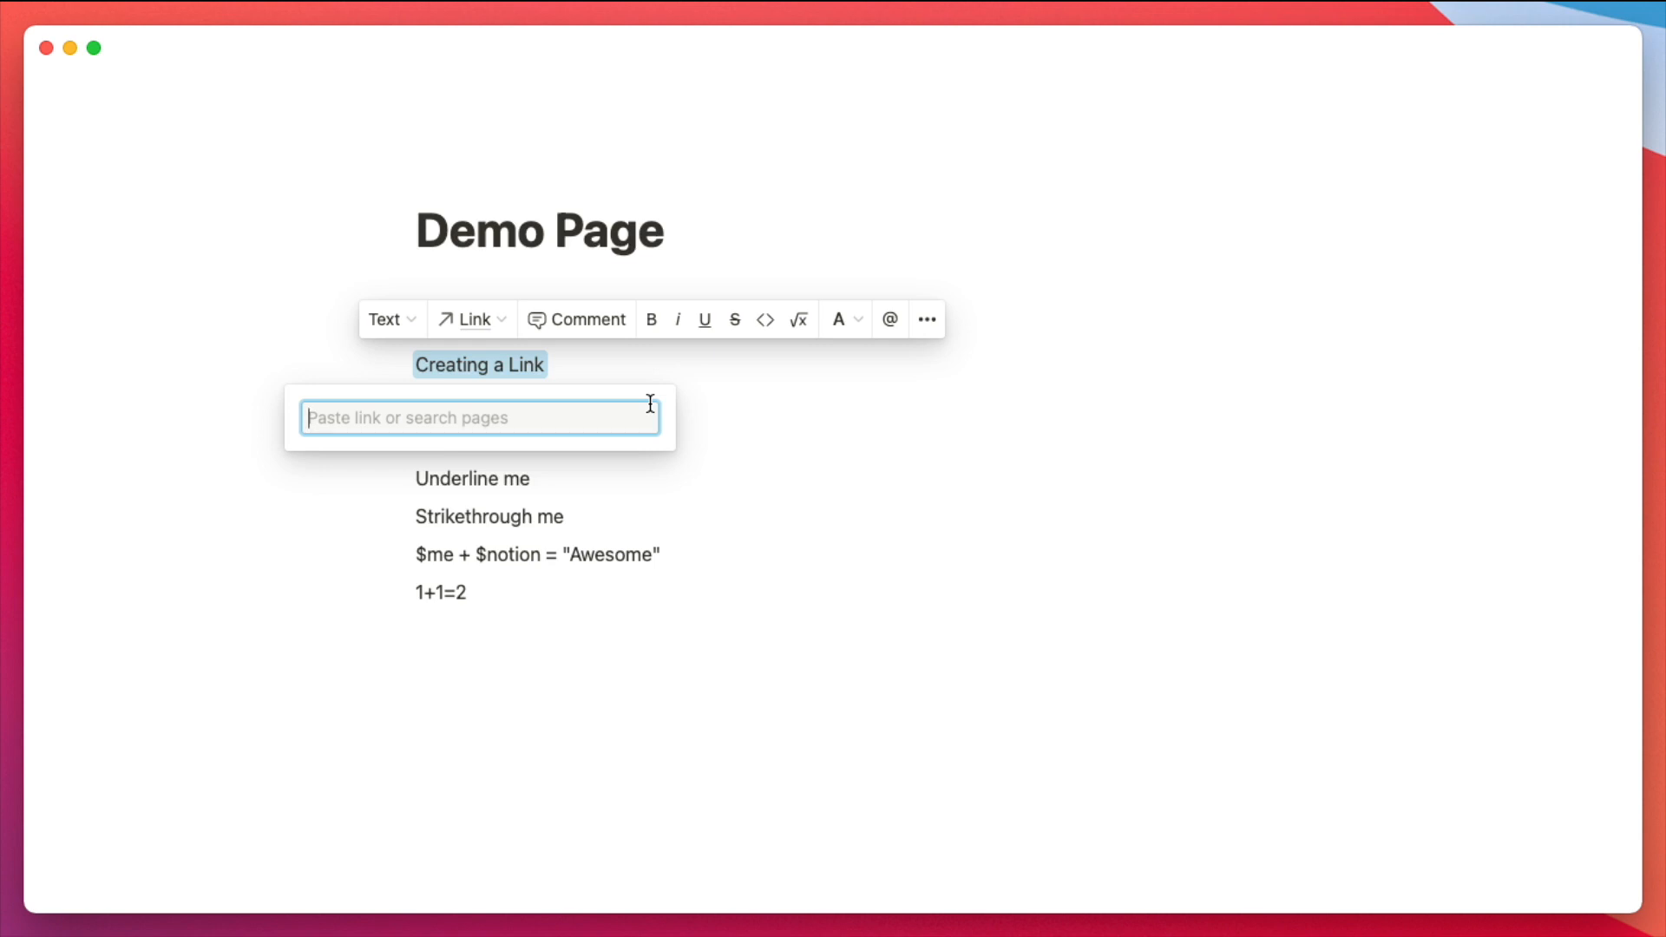
key("Escape")
left_click(518, 365)
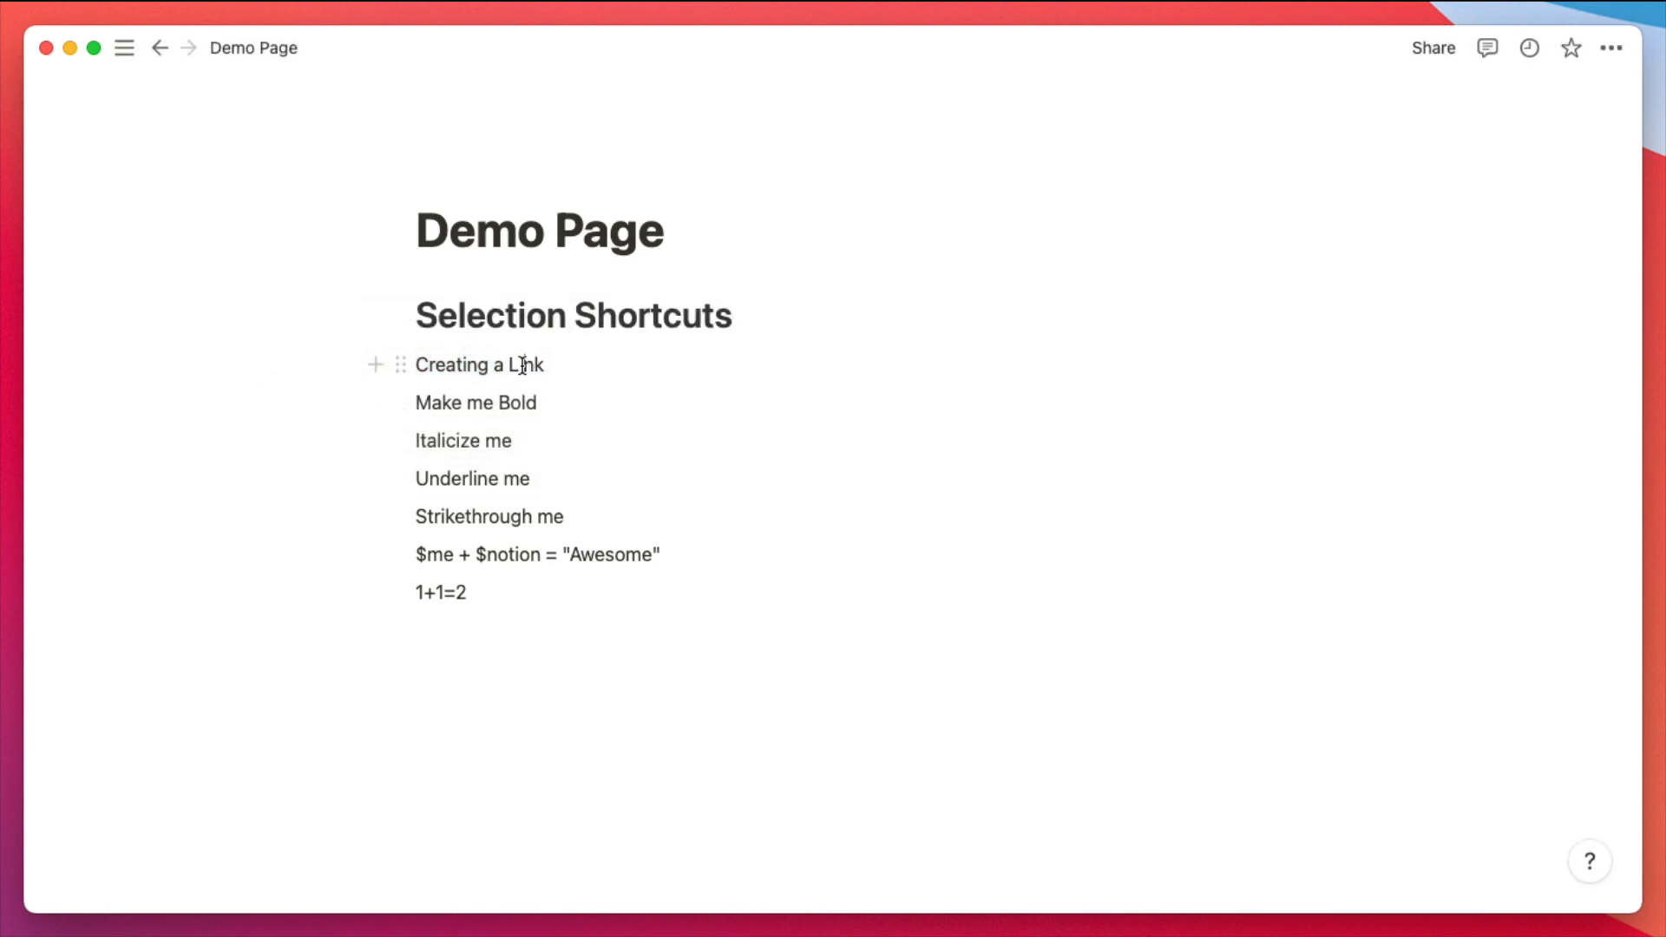
- Link the word "Link" in the "Creating a Link" line to the web page everydaytech.tv
double_click(522, 365)
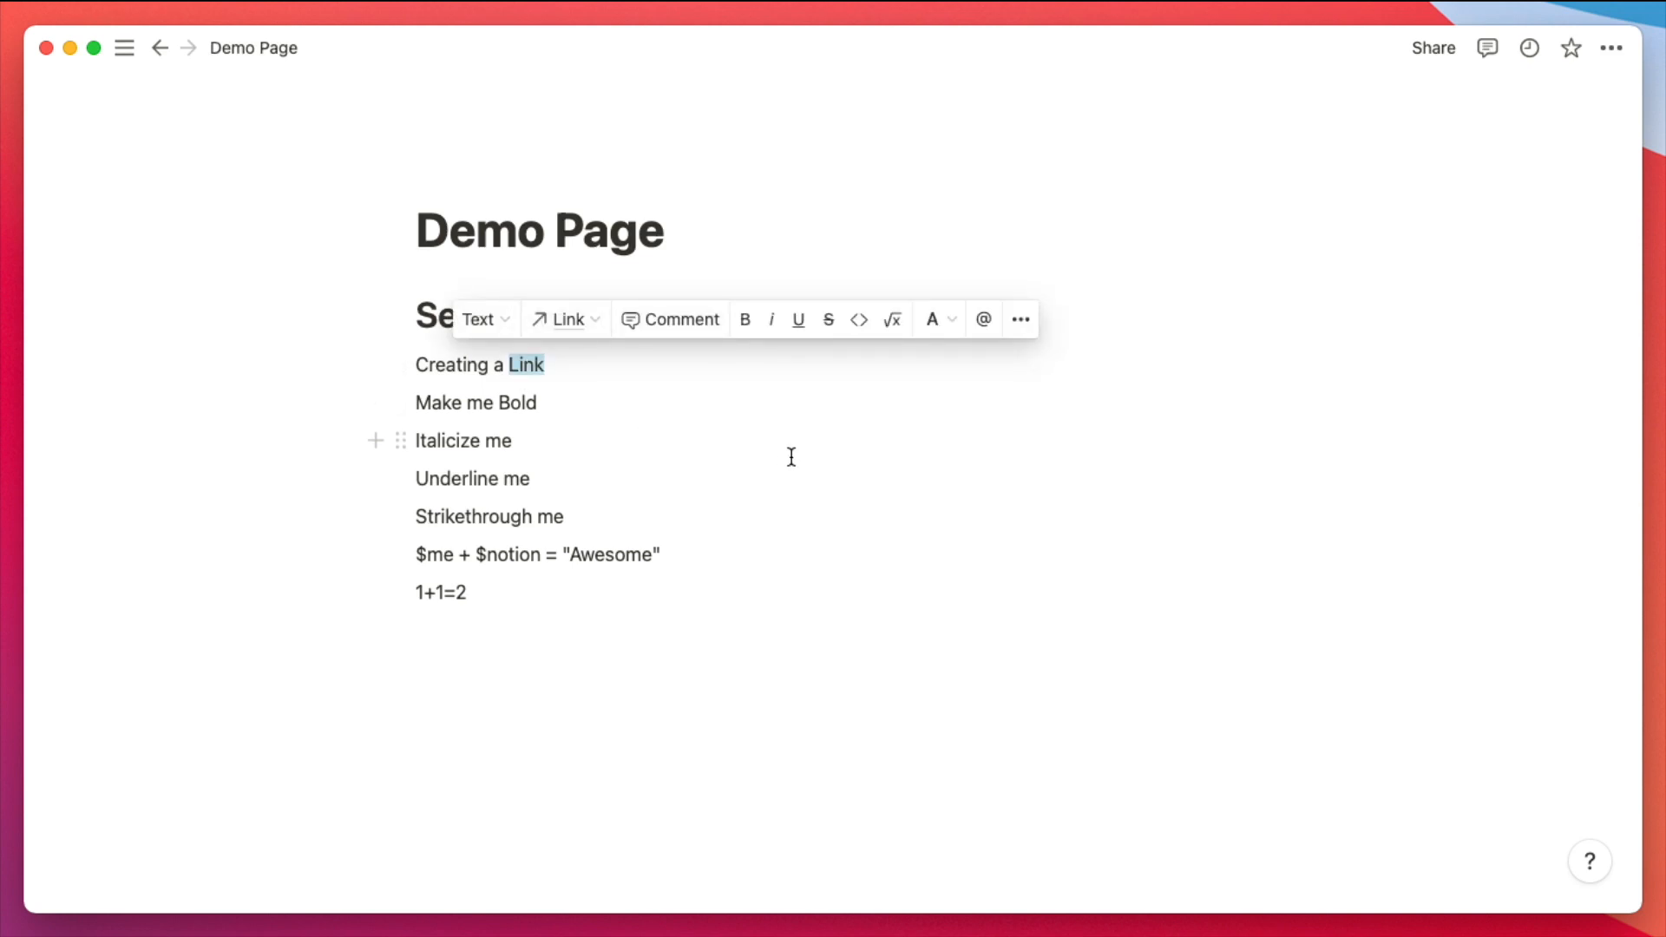
key("super+k")
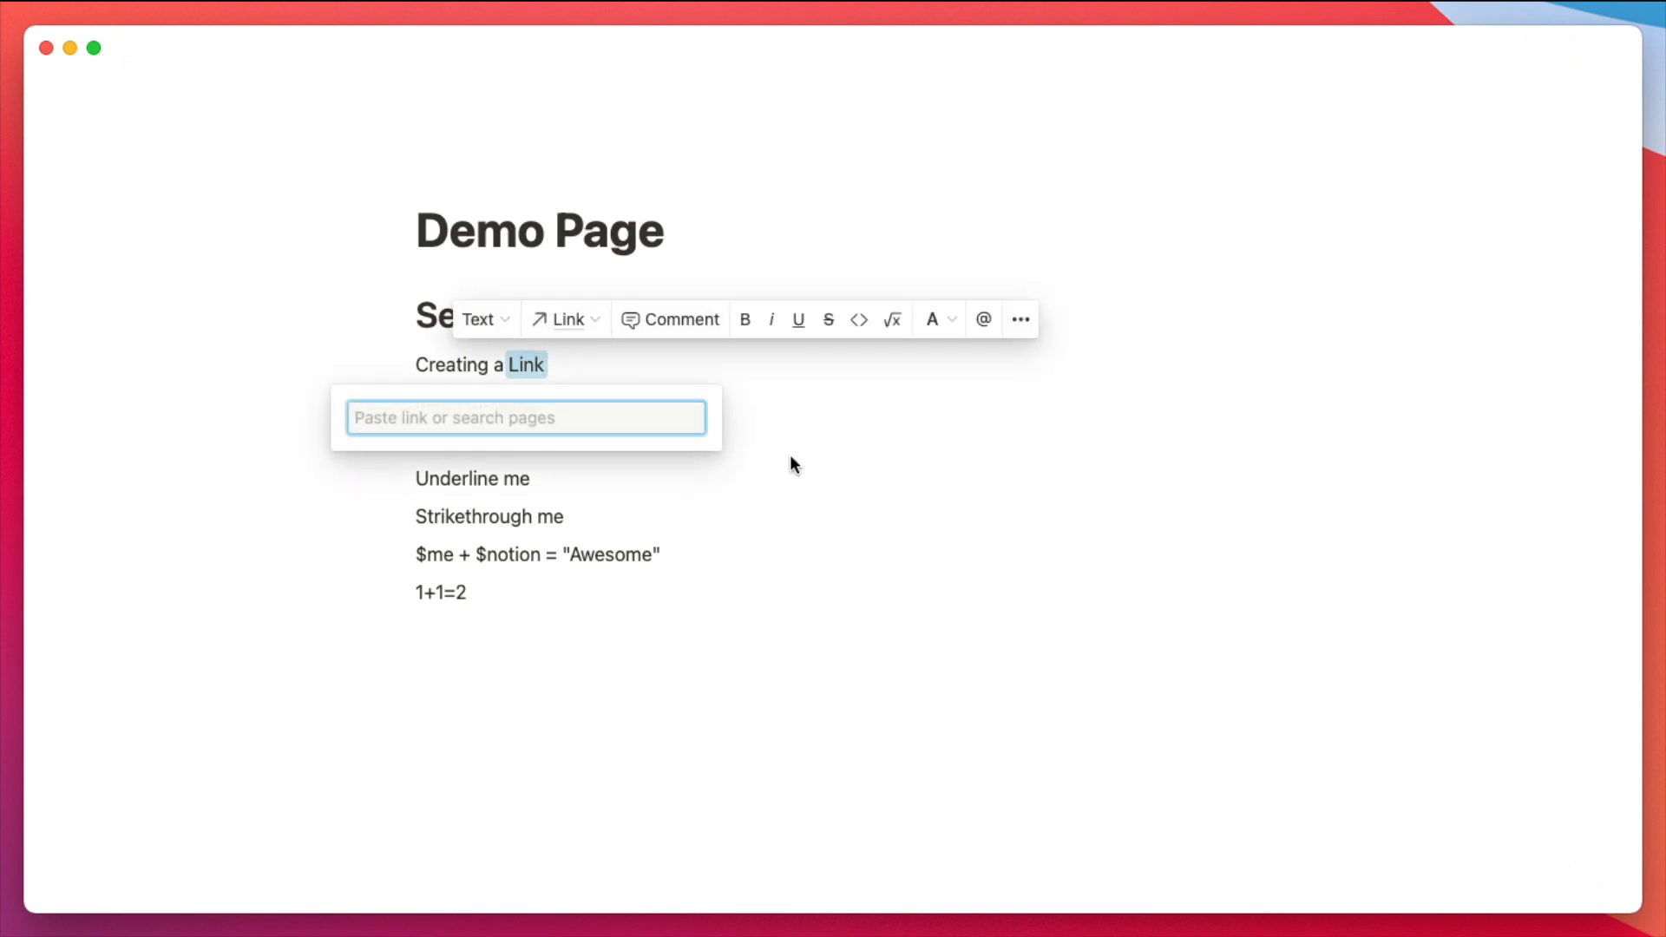
type("everydaytech.tv")
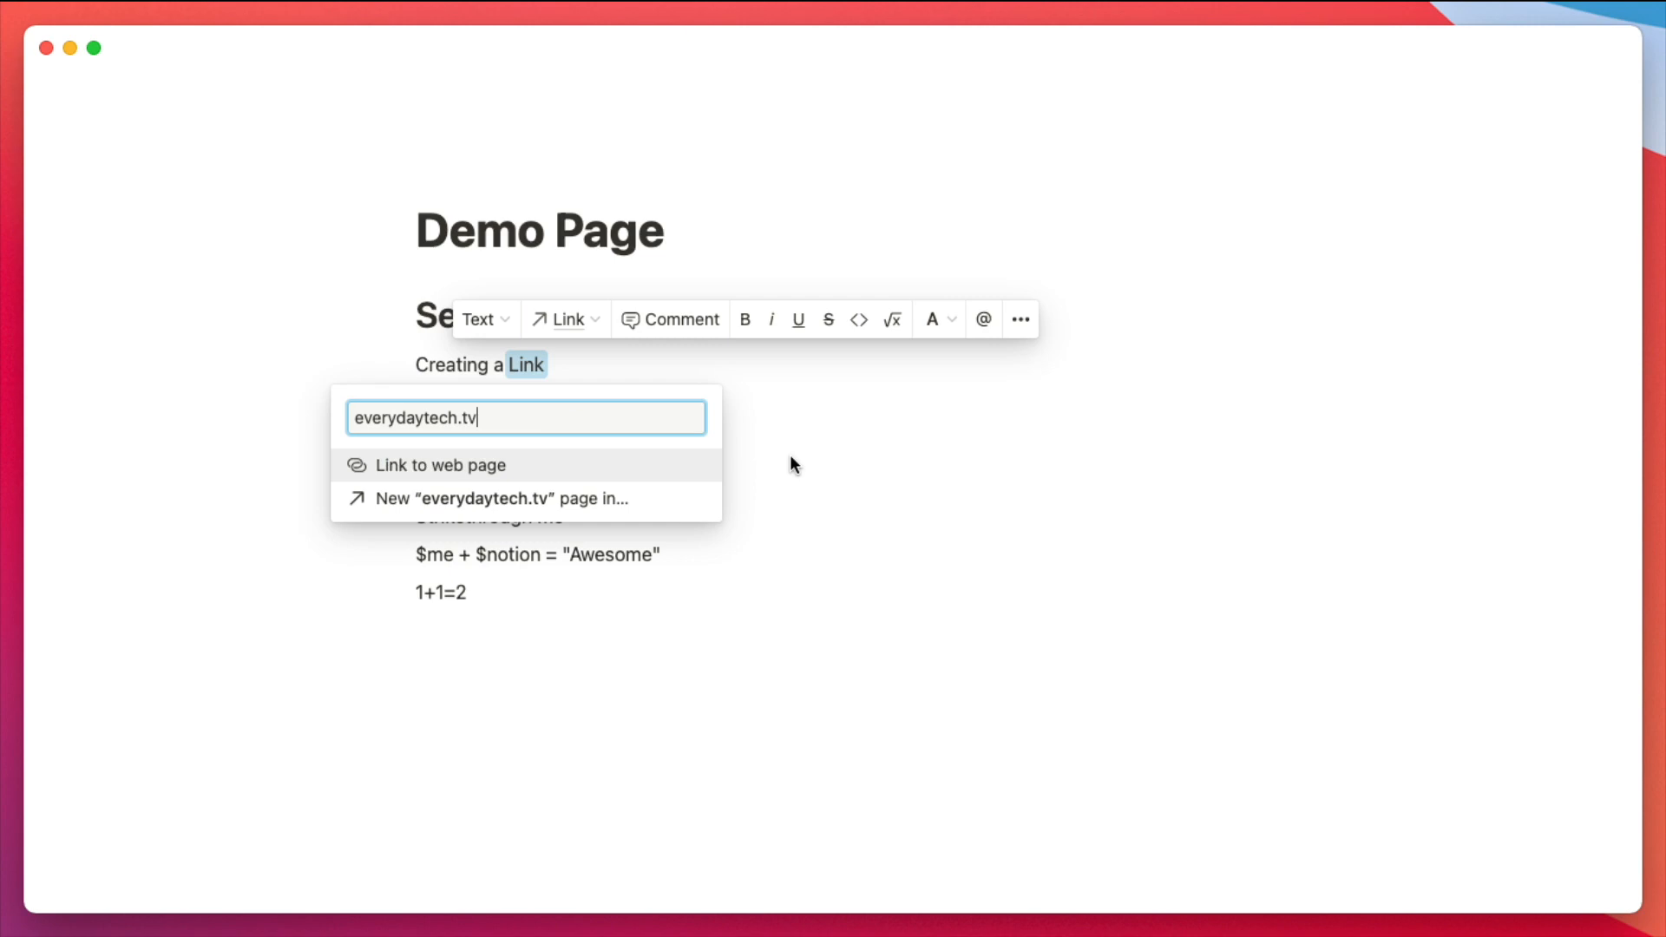
key("Return")
- Make the word "Bold" bold in its line and set the word "Italicize" in italics
double_click(512, 402)
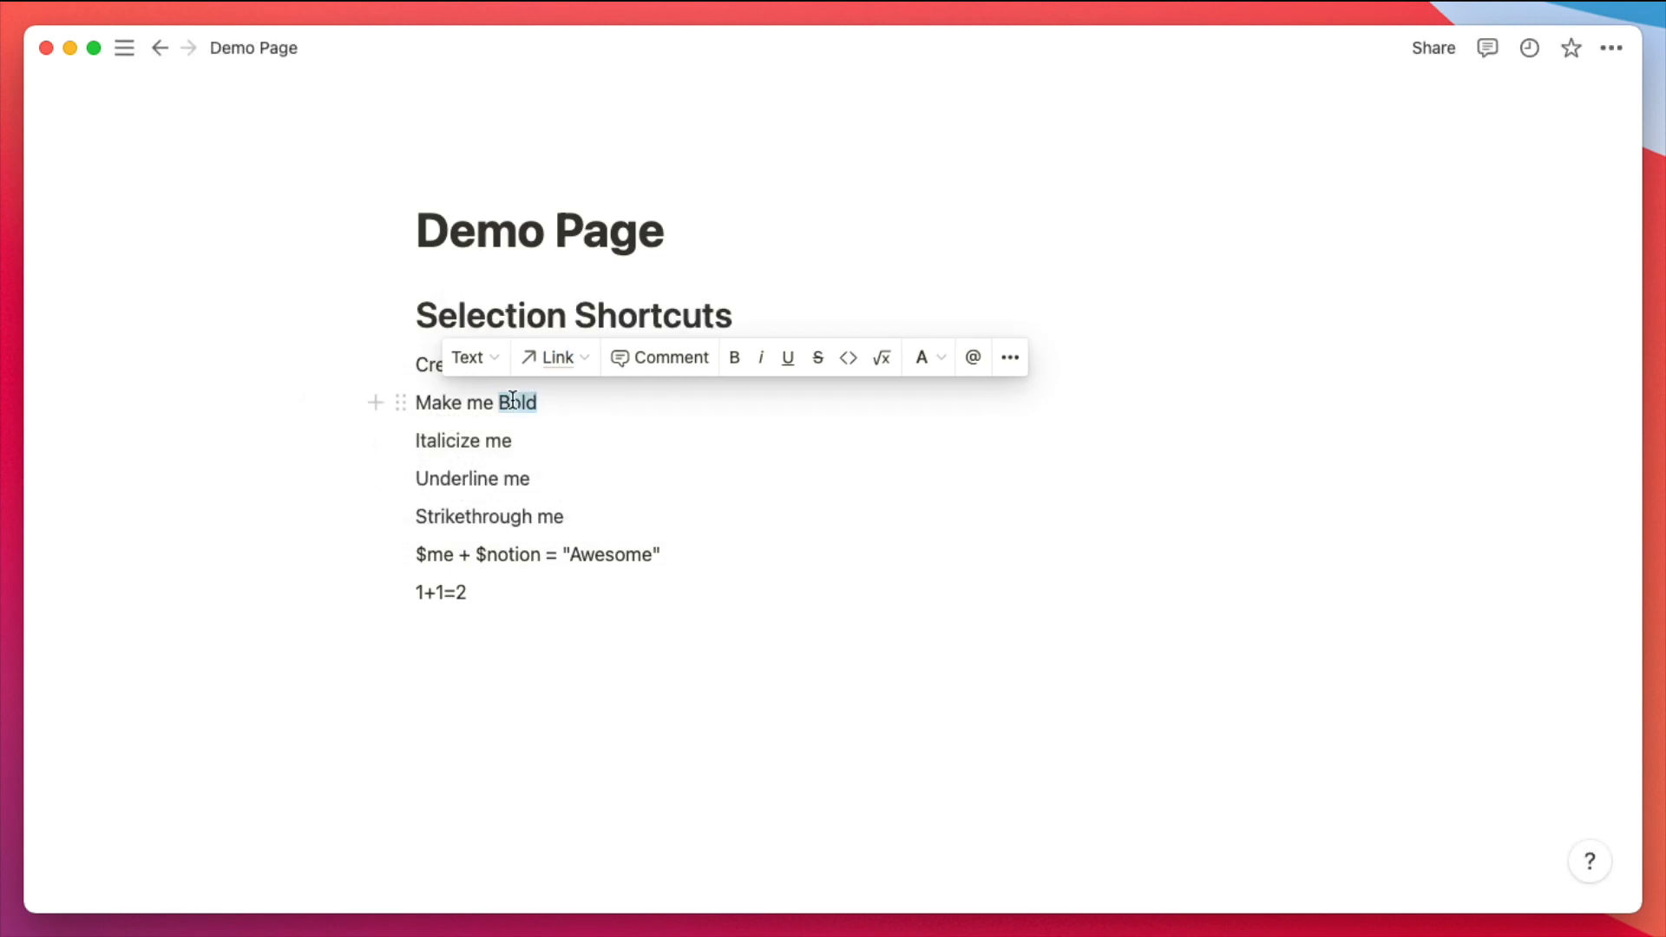
key("super+b")
double_click(456, 440)
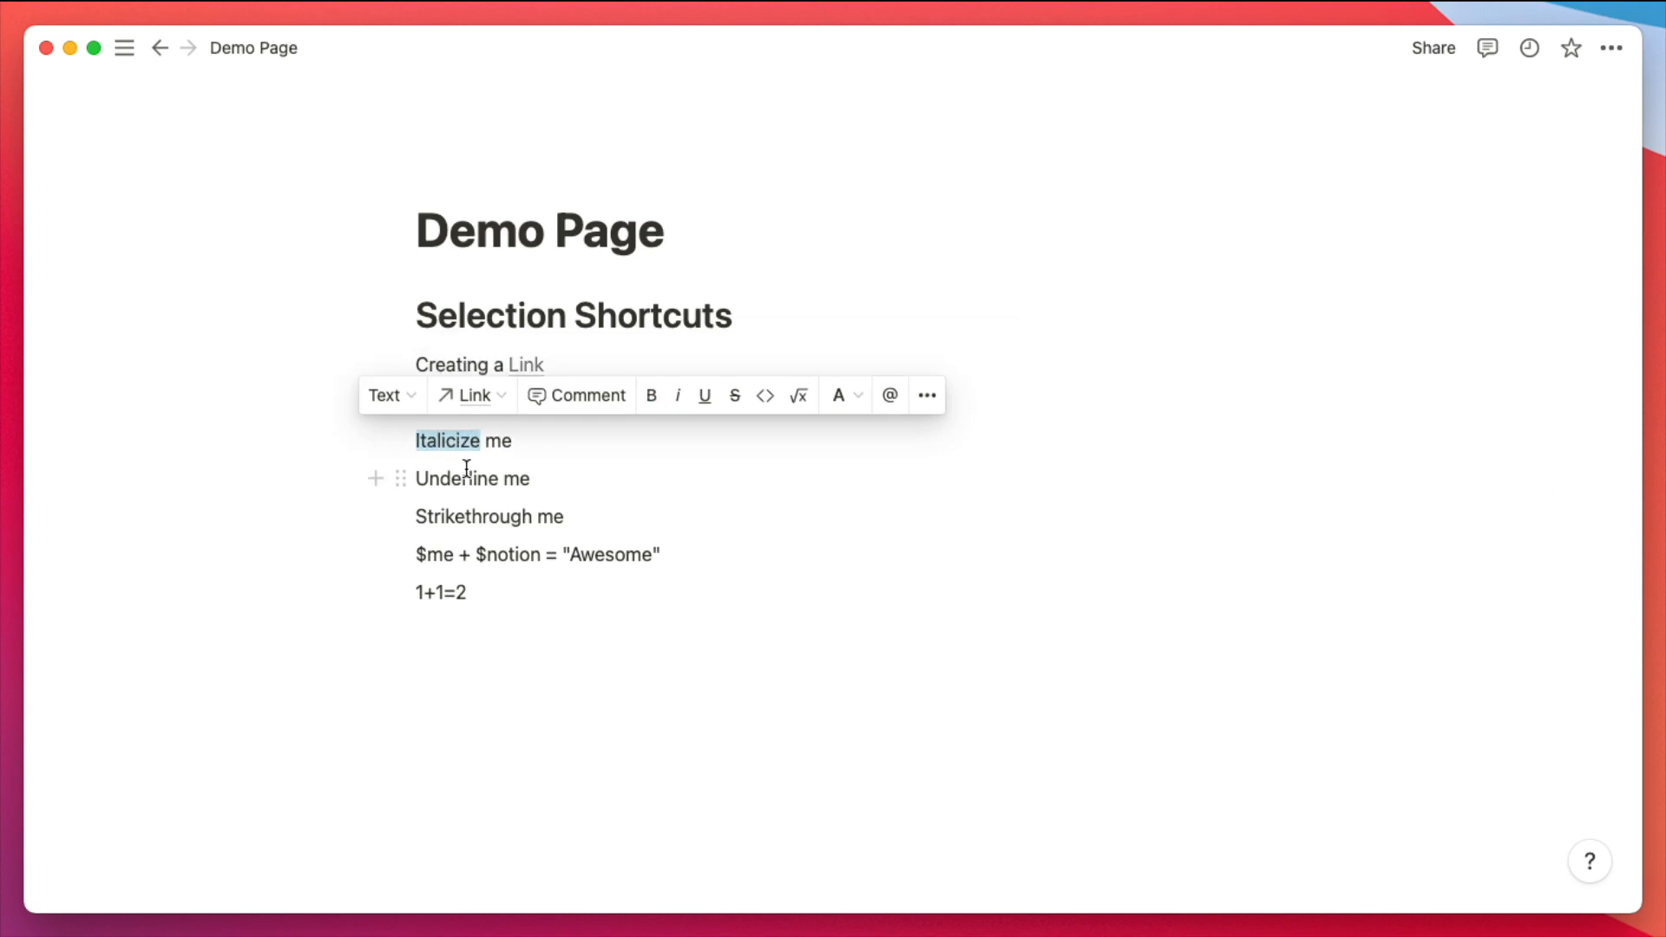
key("super+i")
- Underline the word "Underline" and strike through the word "Strikethrough" in their lines
double_click(457, 476)
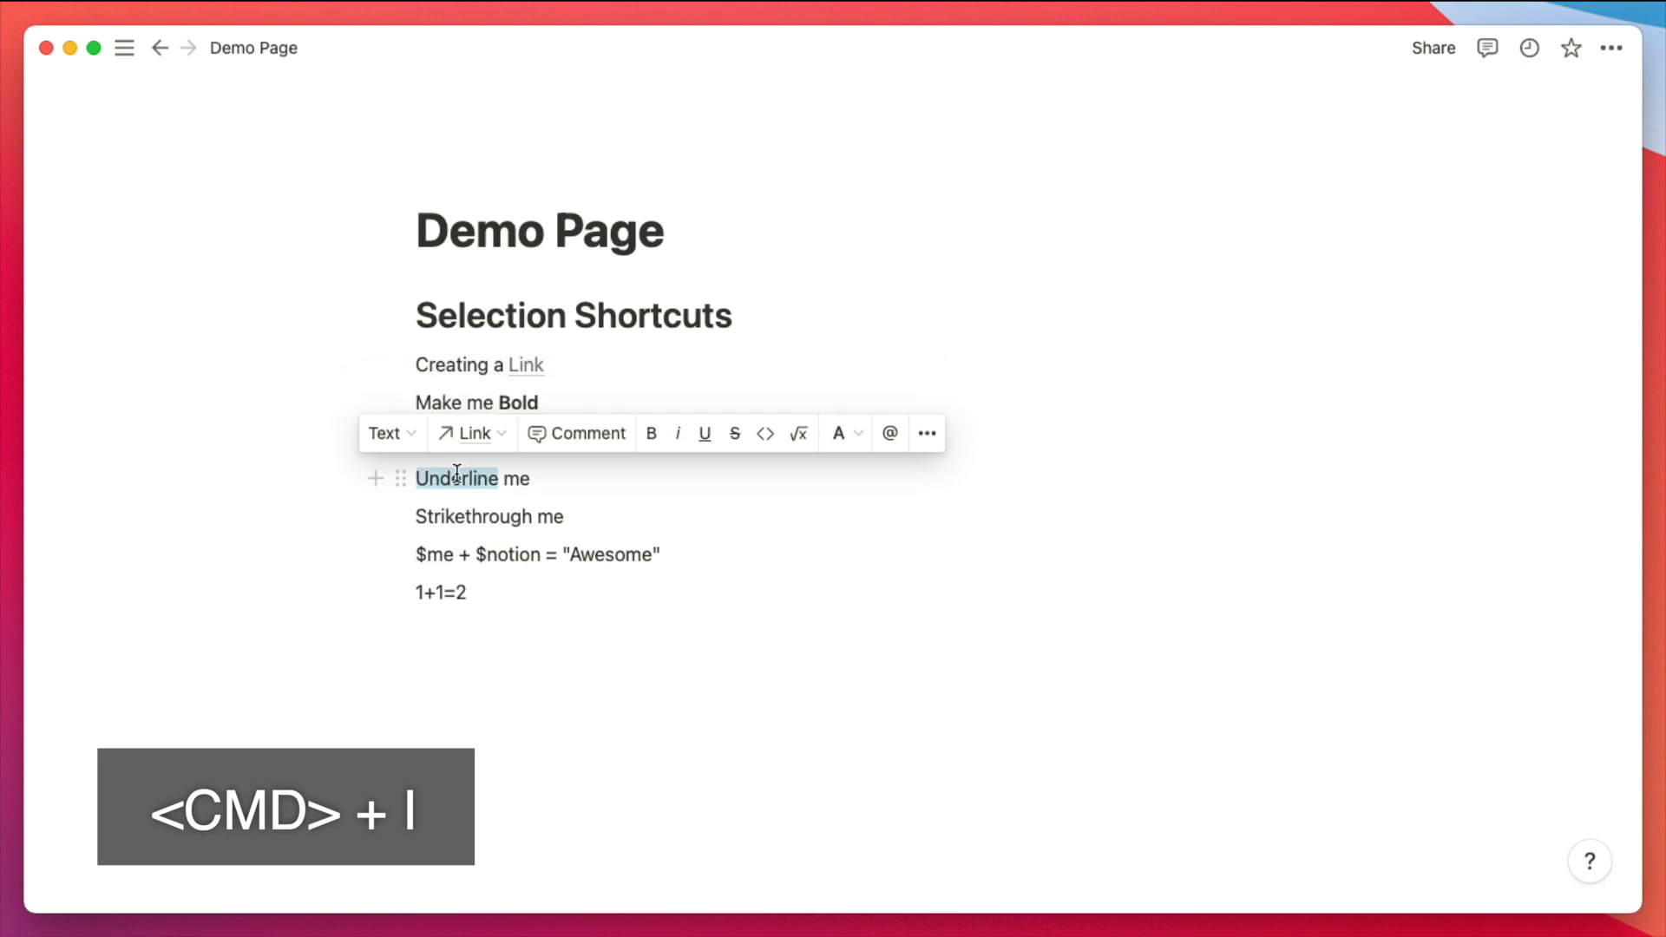
key("super+u")
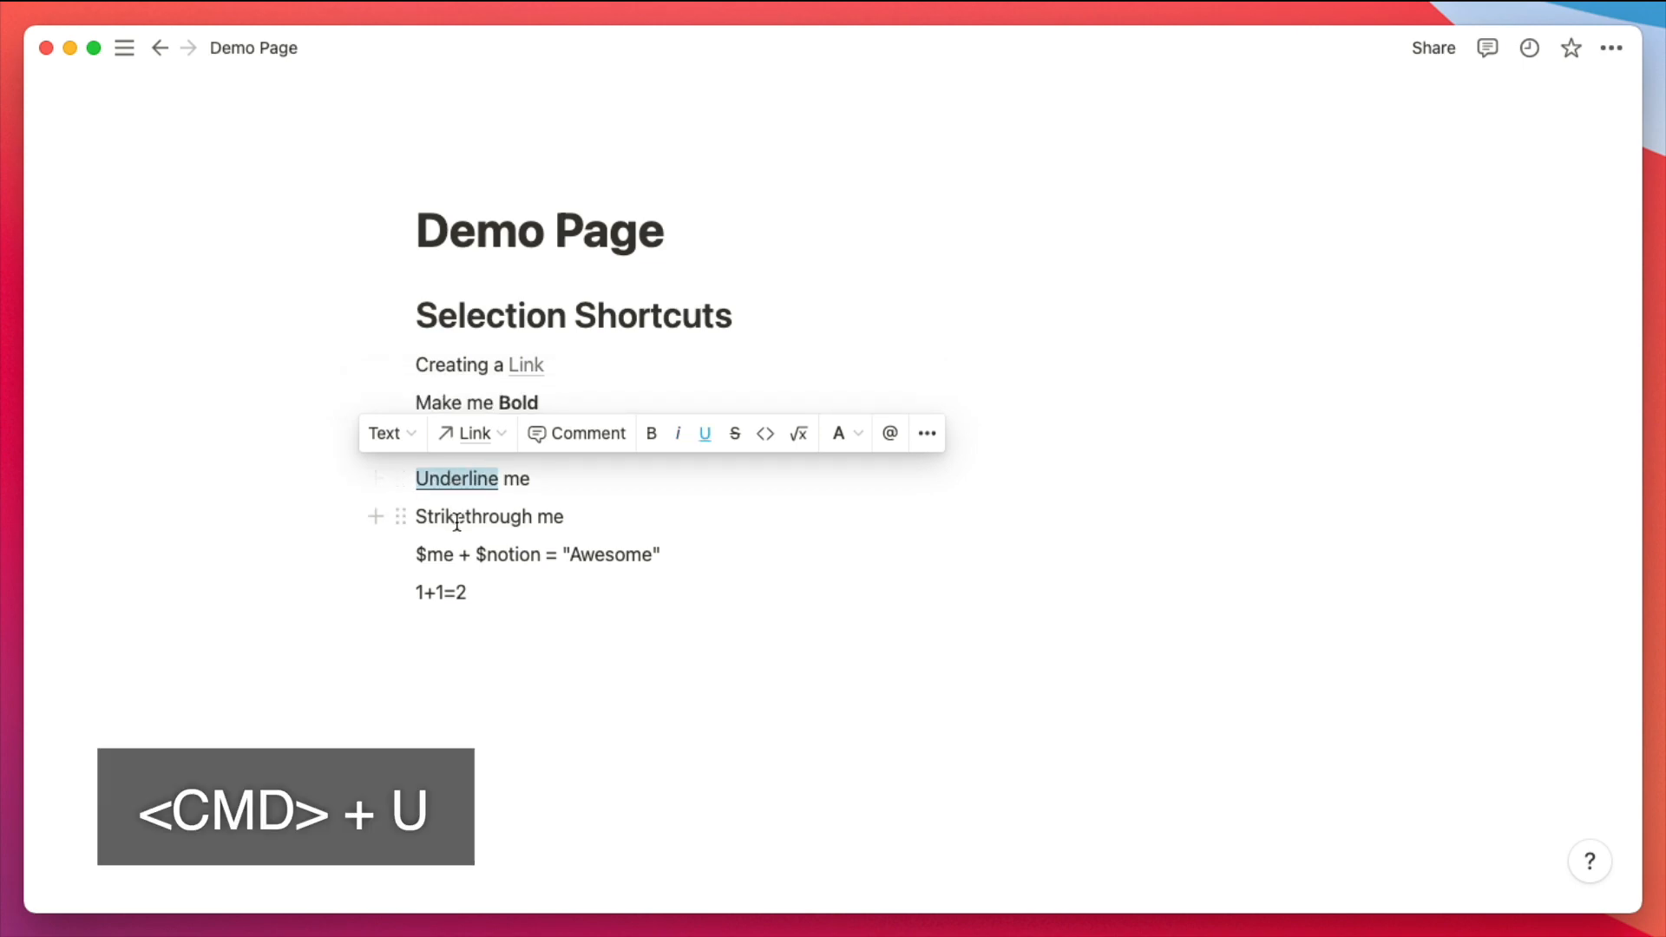
double_click(457, 517)
key("shift+super+s")
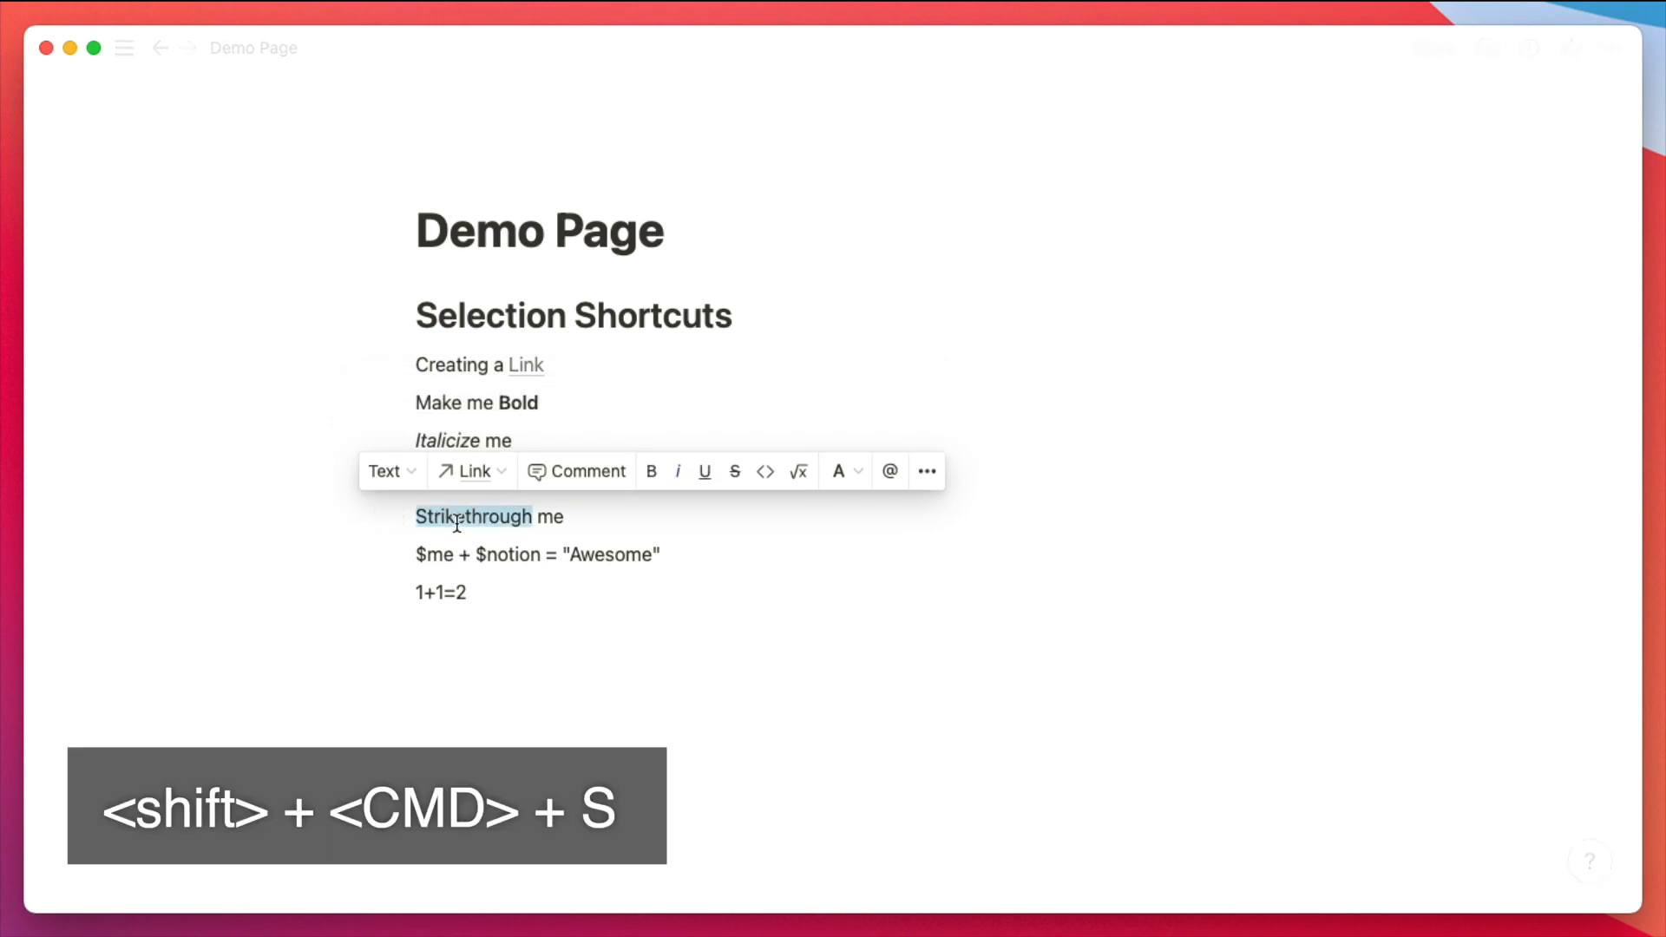
- Format the whole line $me + $notion = "Awesome" as inline code
left_click(469, 554)
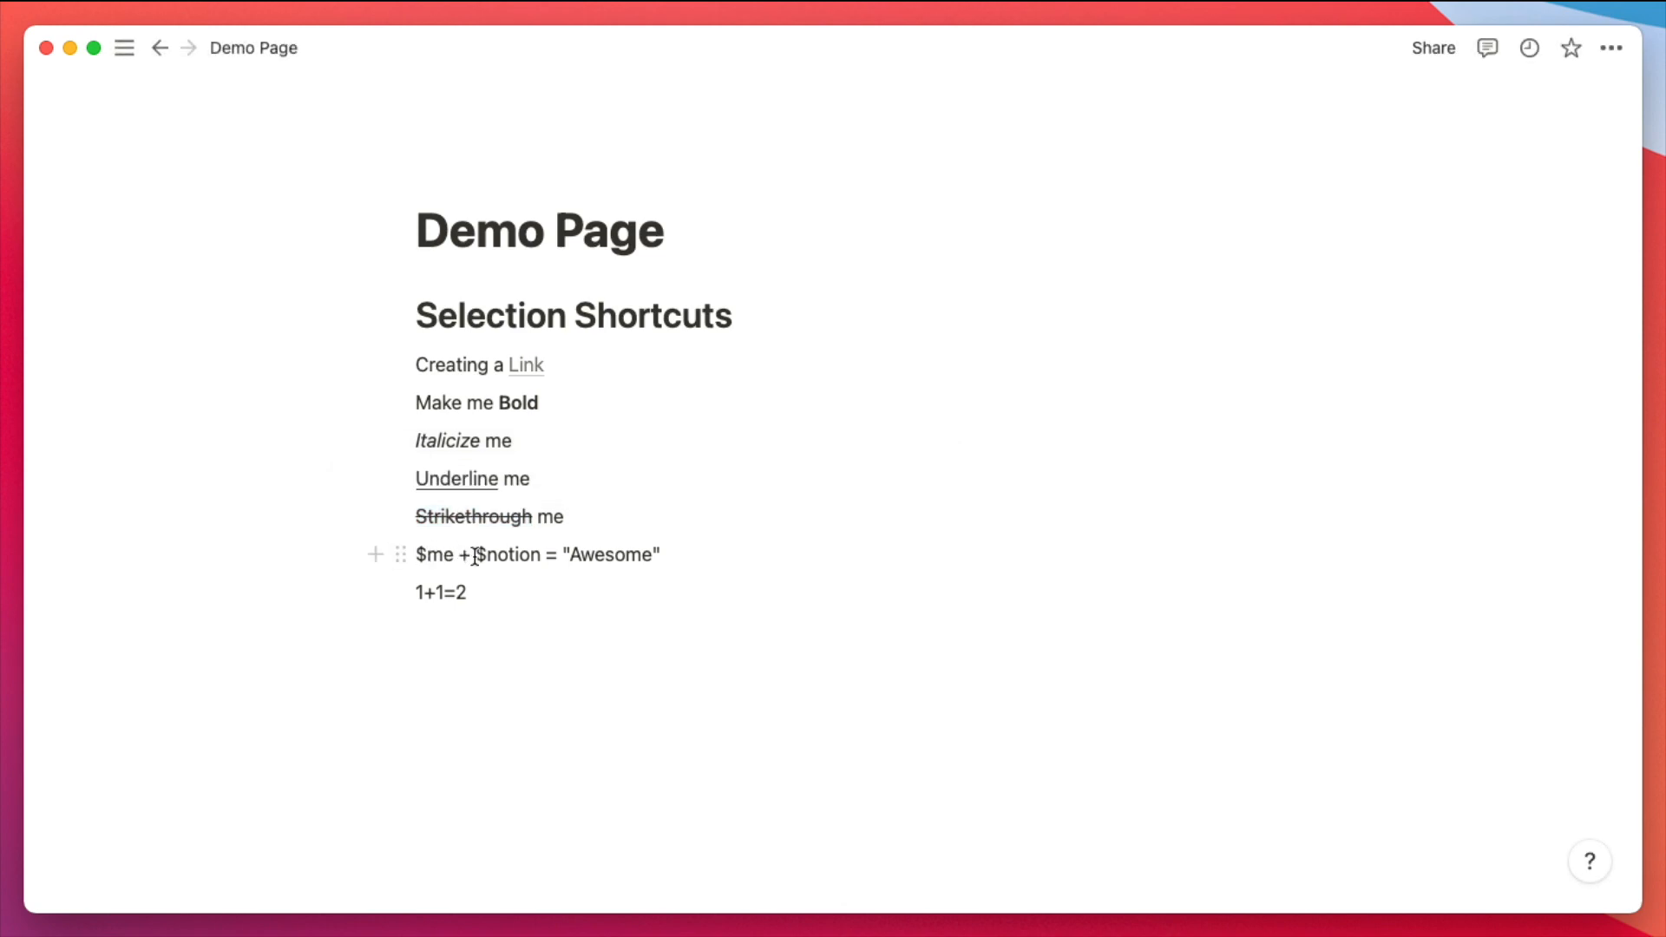
triple_click(478, 556)
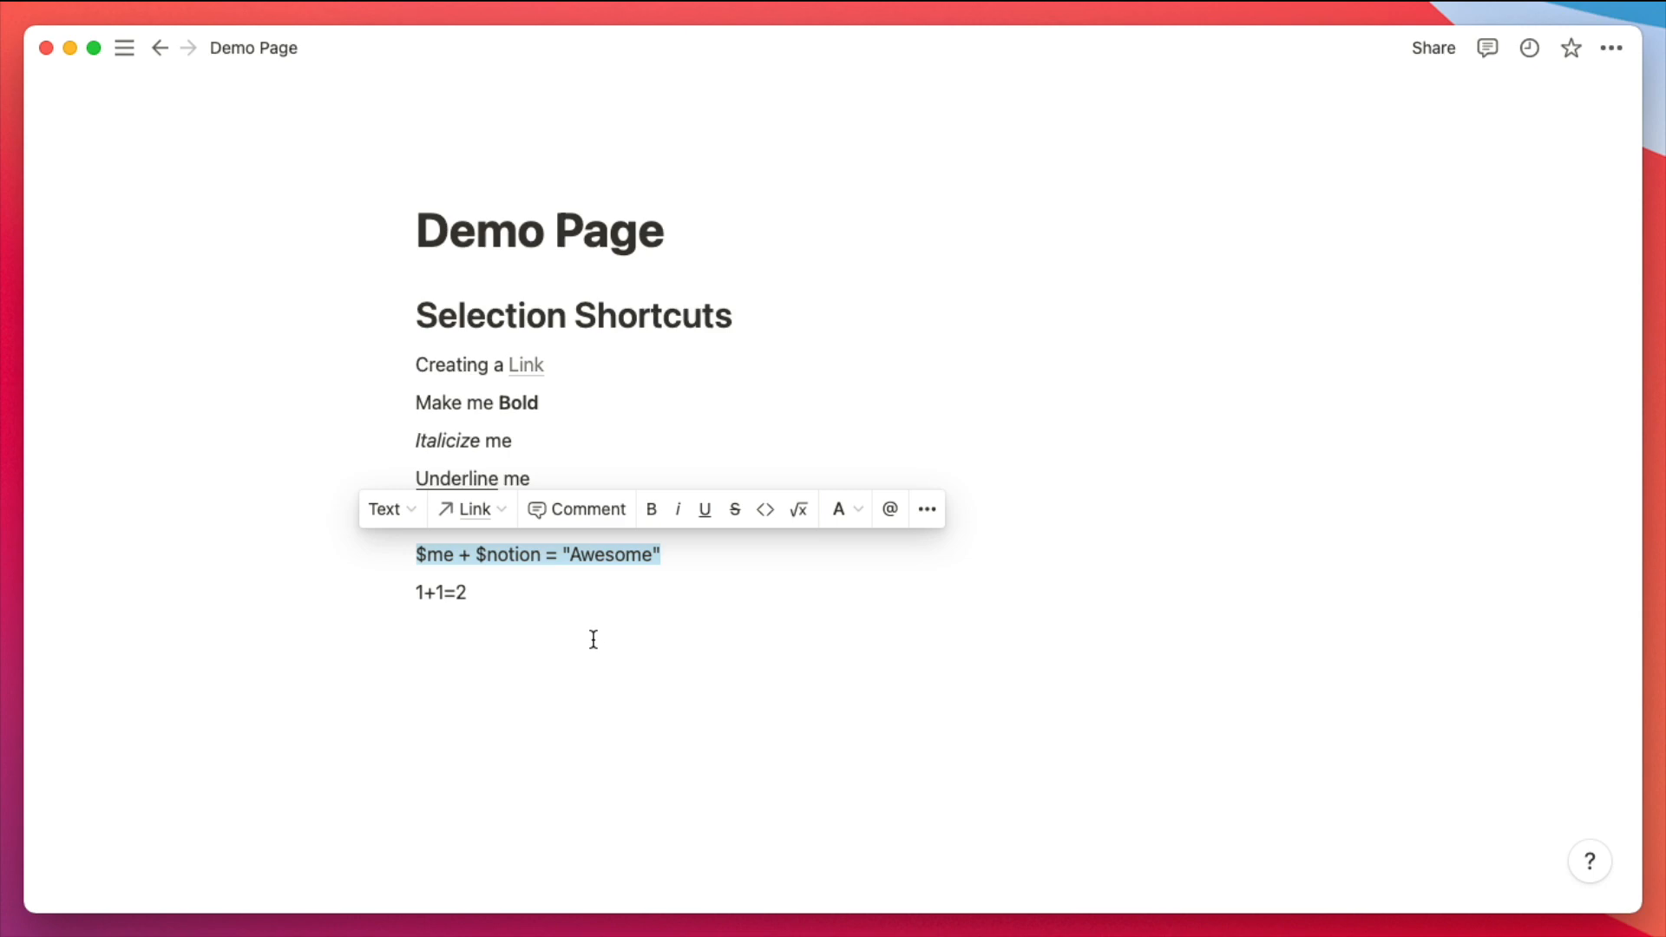
key("super+e")
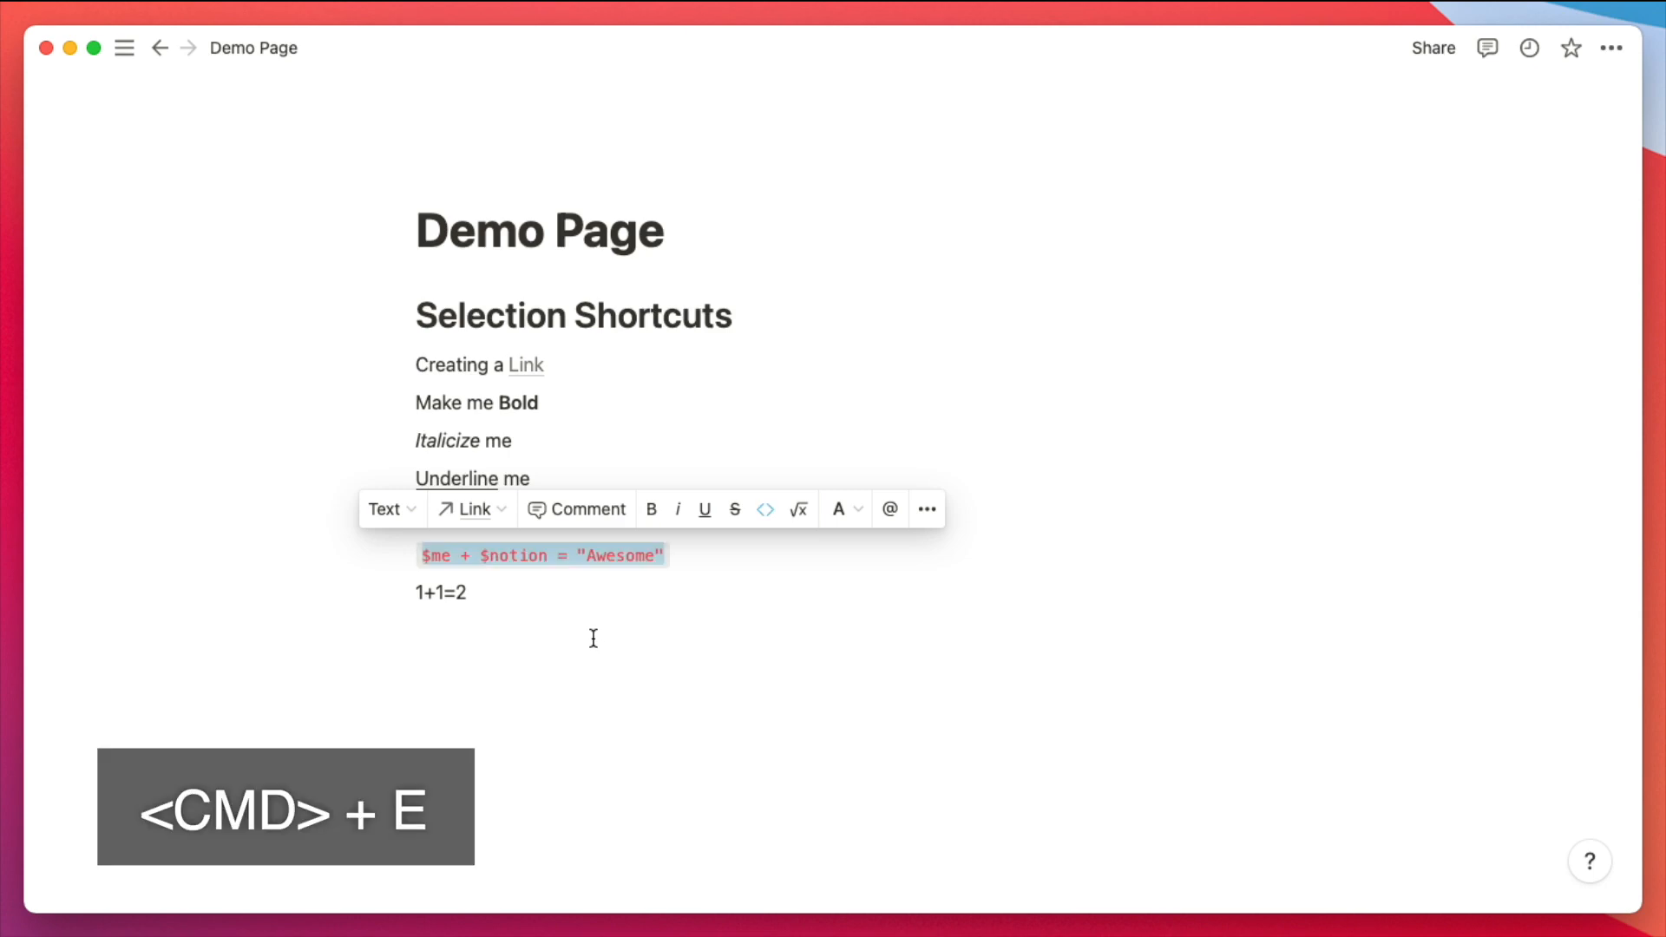
left_click(587, 716)
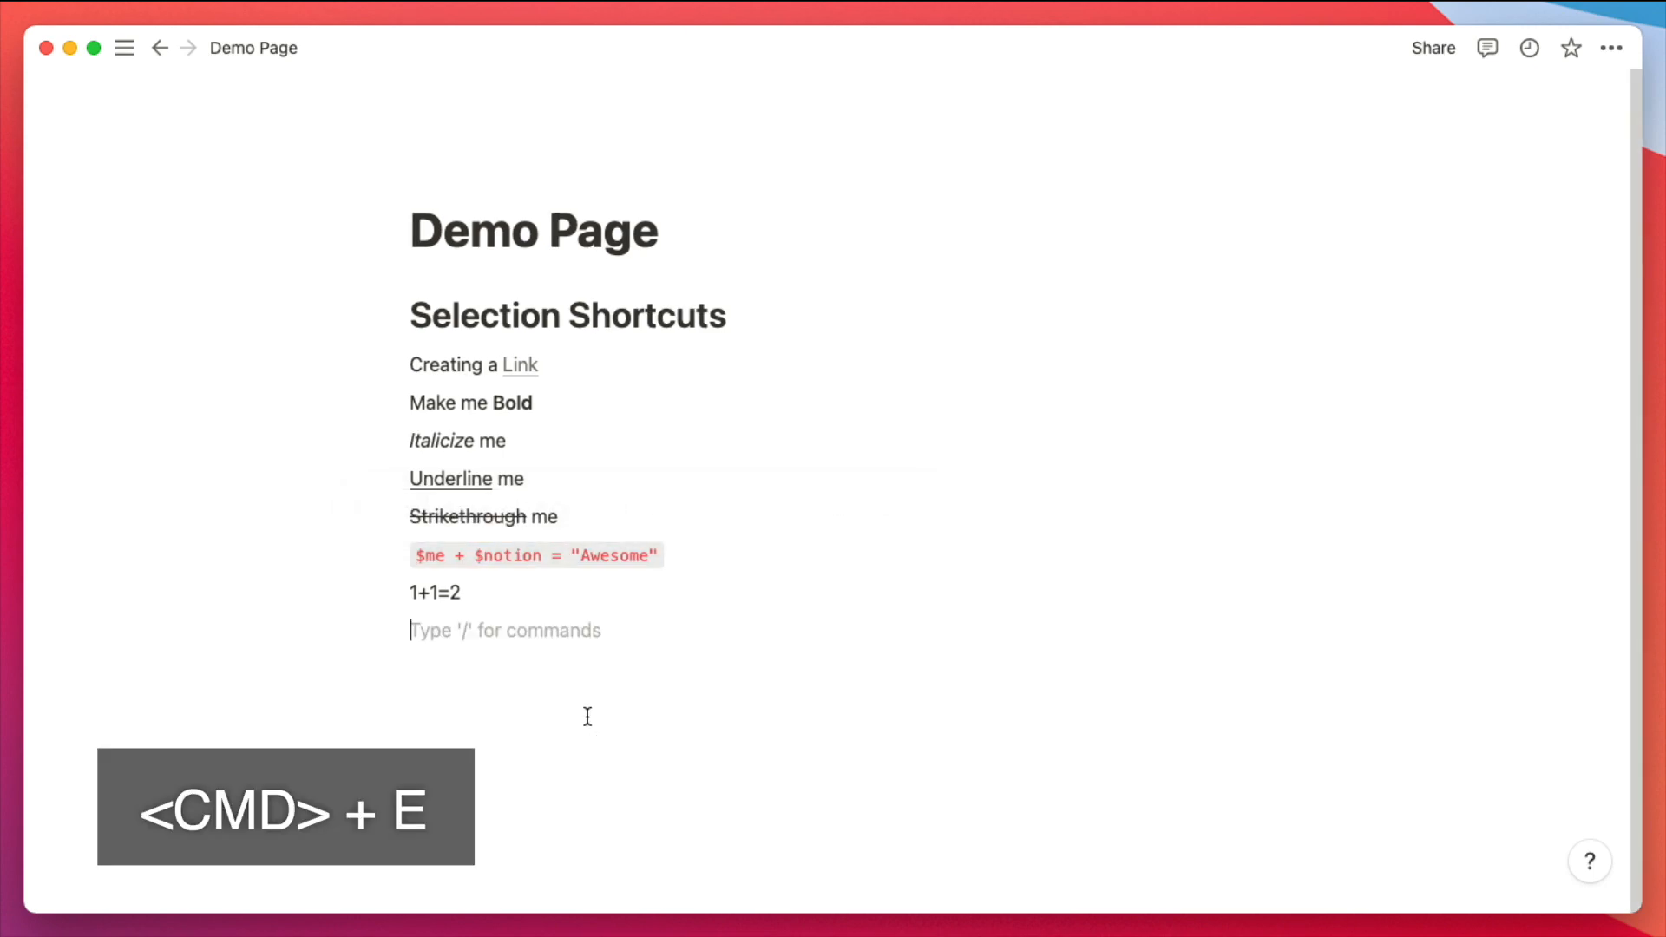
left_click(511, 553)
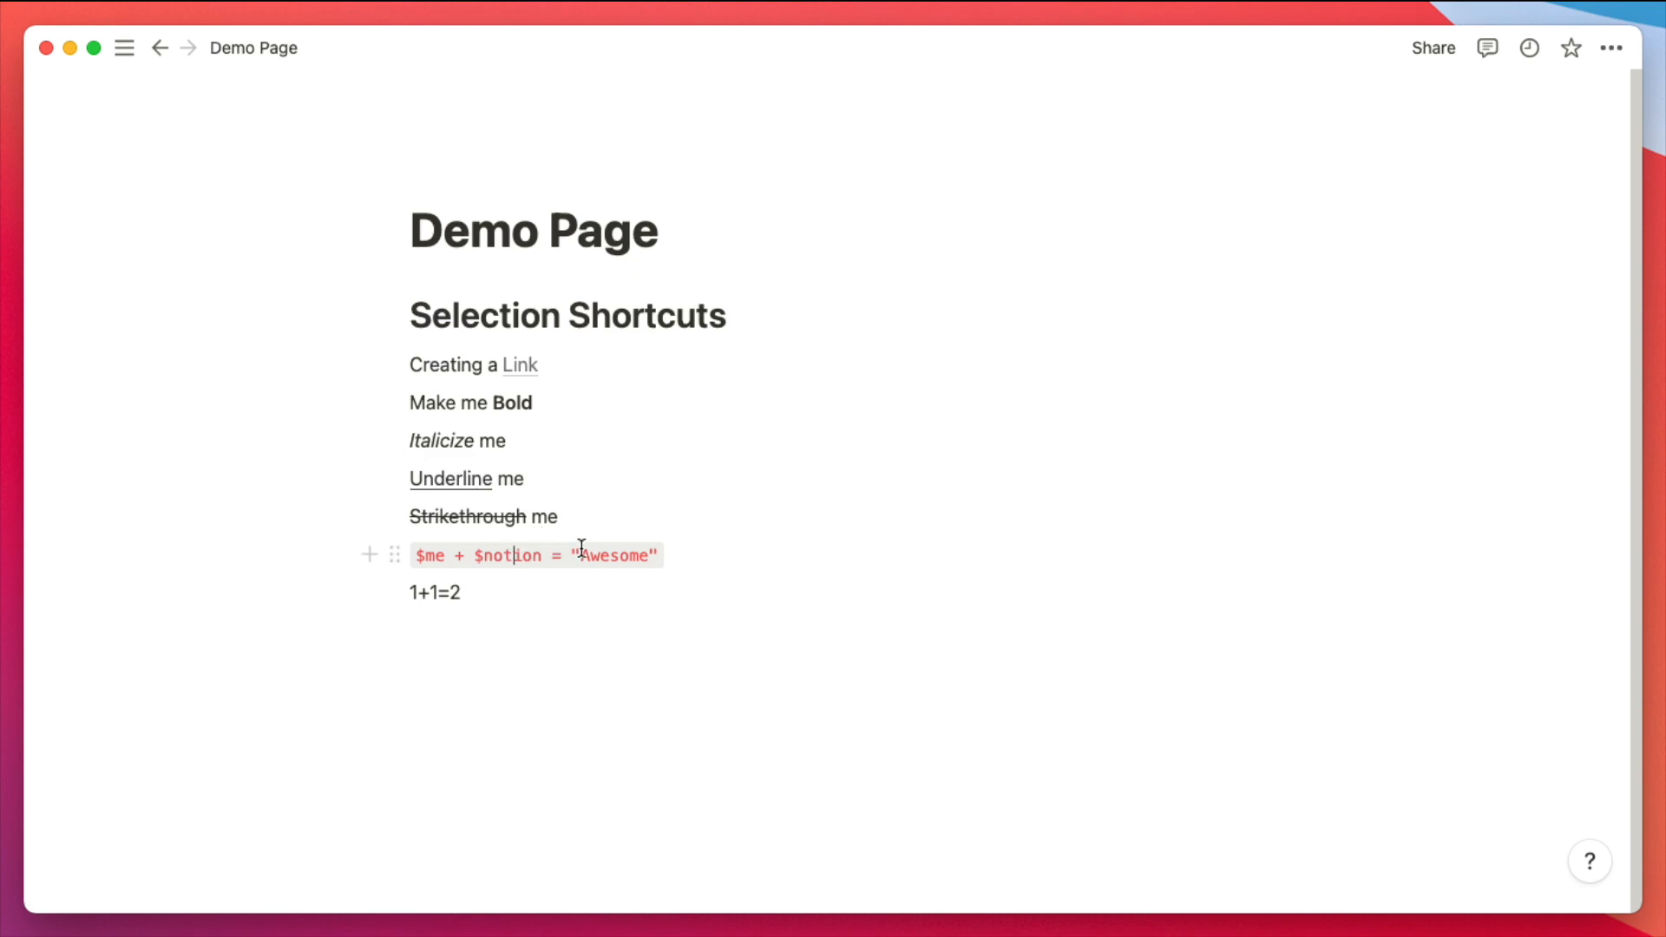
- Convert the whole 1+1=2 line into an inline equation and accept it
left_click(484, 592)
key("super+a")
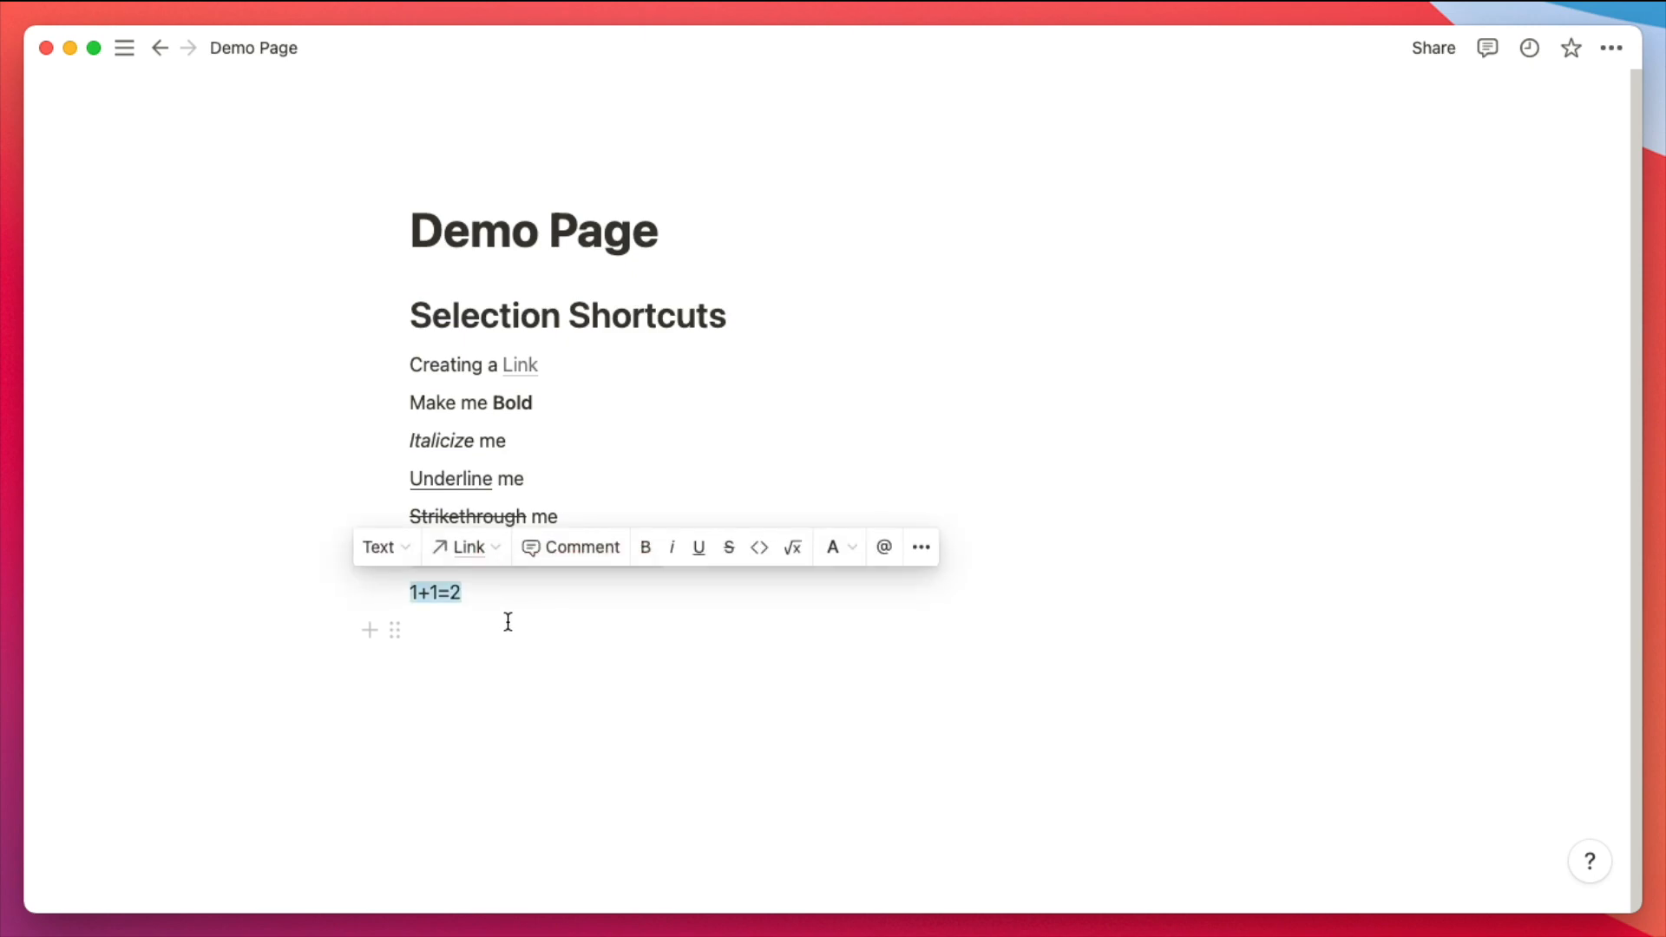
key("shift+super+e")
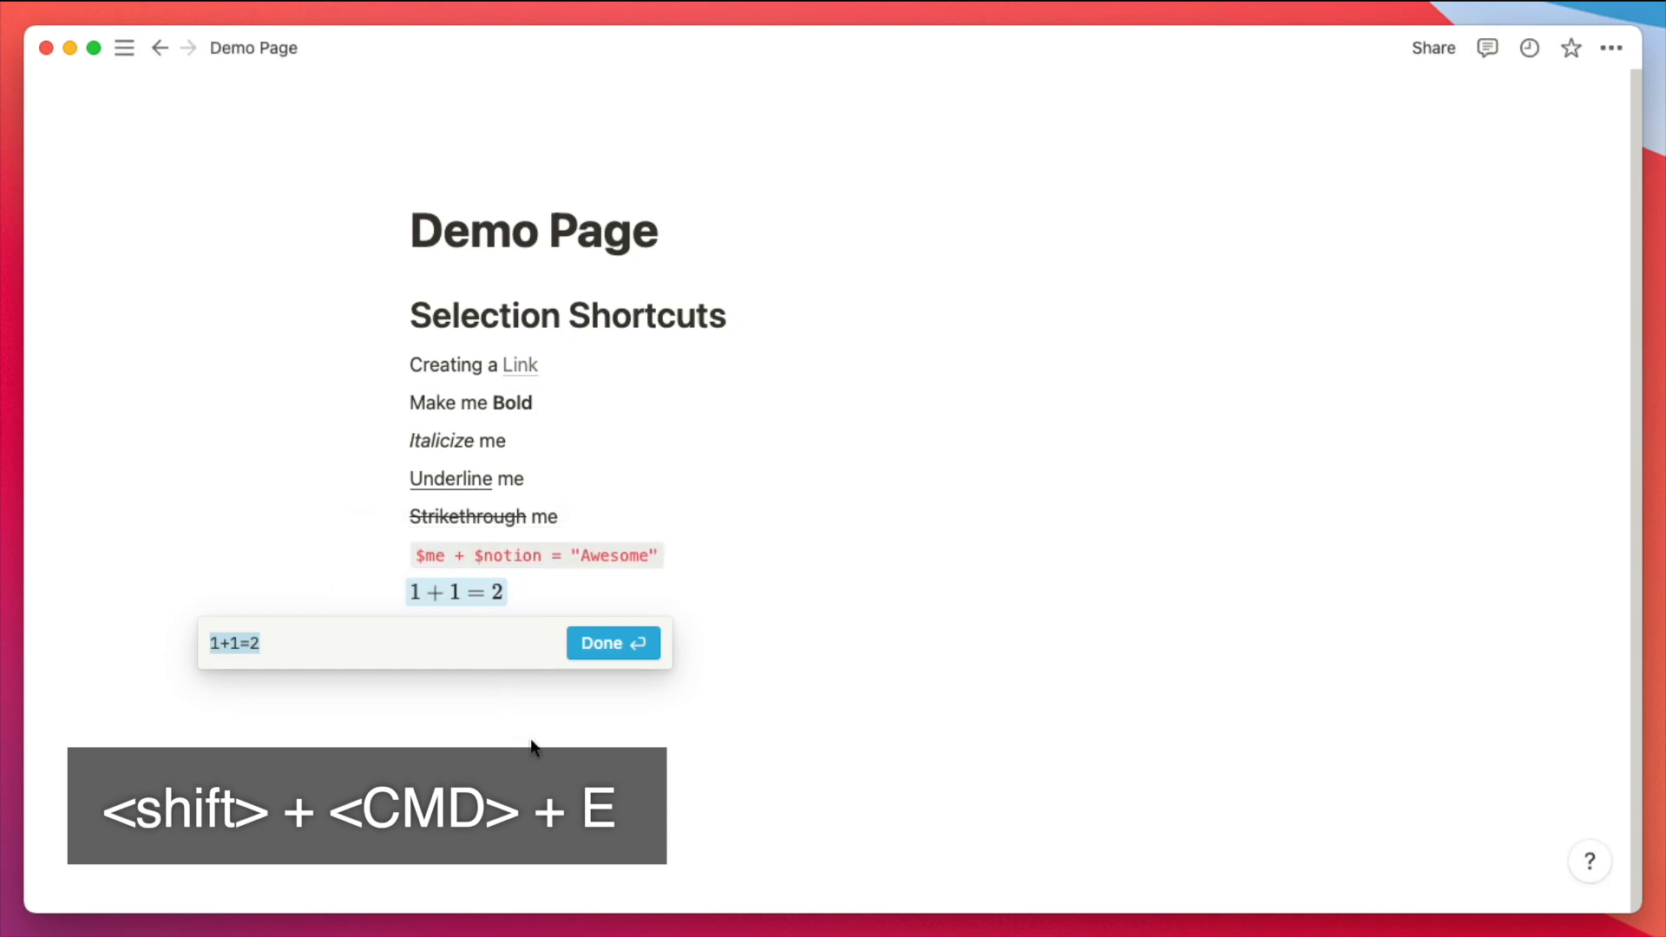
left_click(601, 646)
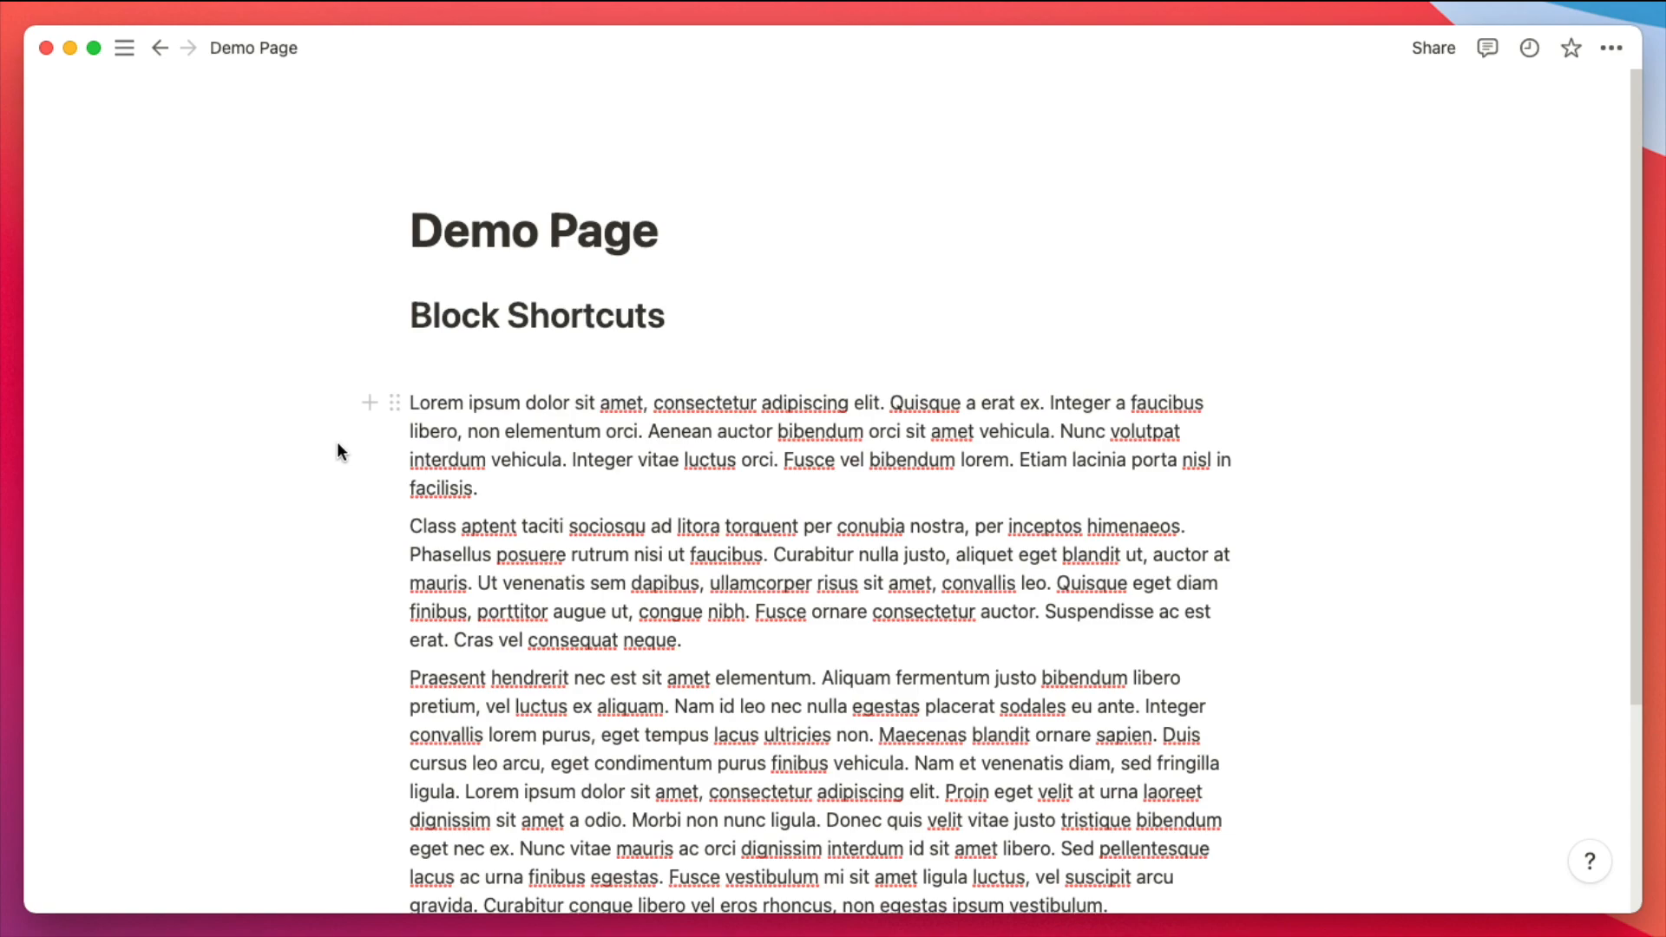
scroll(389, 529, "down", 2)
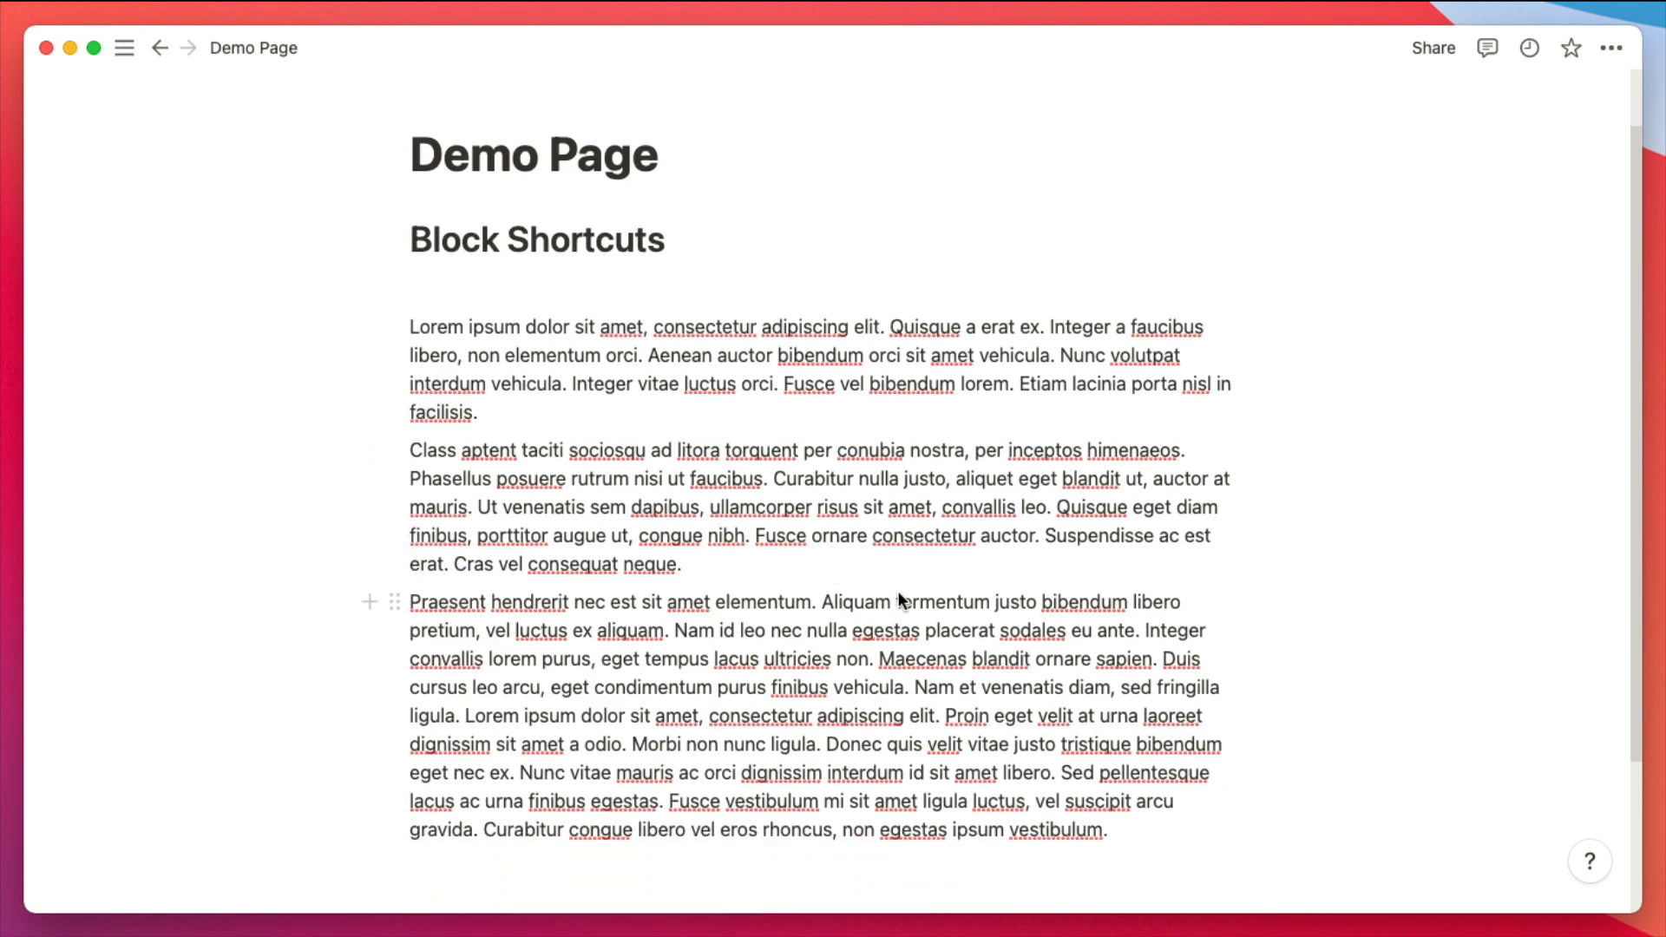
key("super+a")
key("Left")
key("Left")
key("Left")
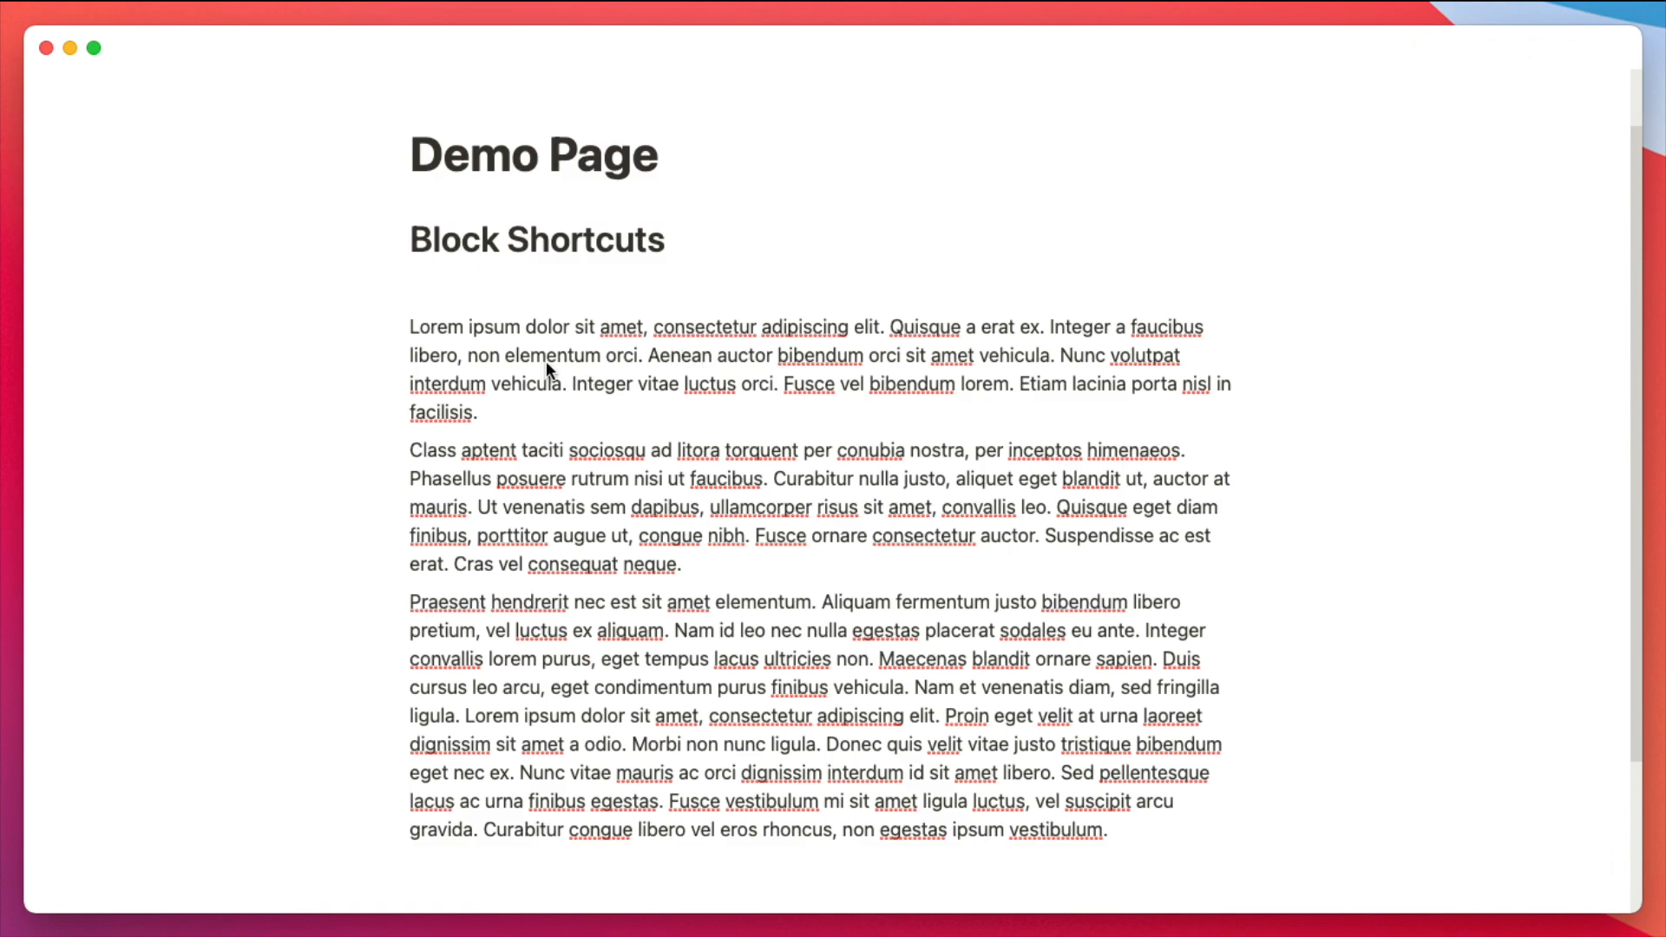
- Select the first Lorem ipsum paragraph and extend the selection to every block below the page title, twice, clearing it each time
triple_click(665, 387)
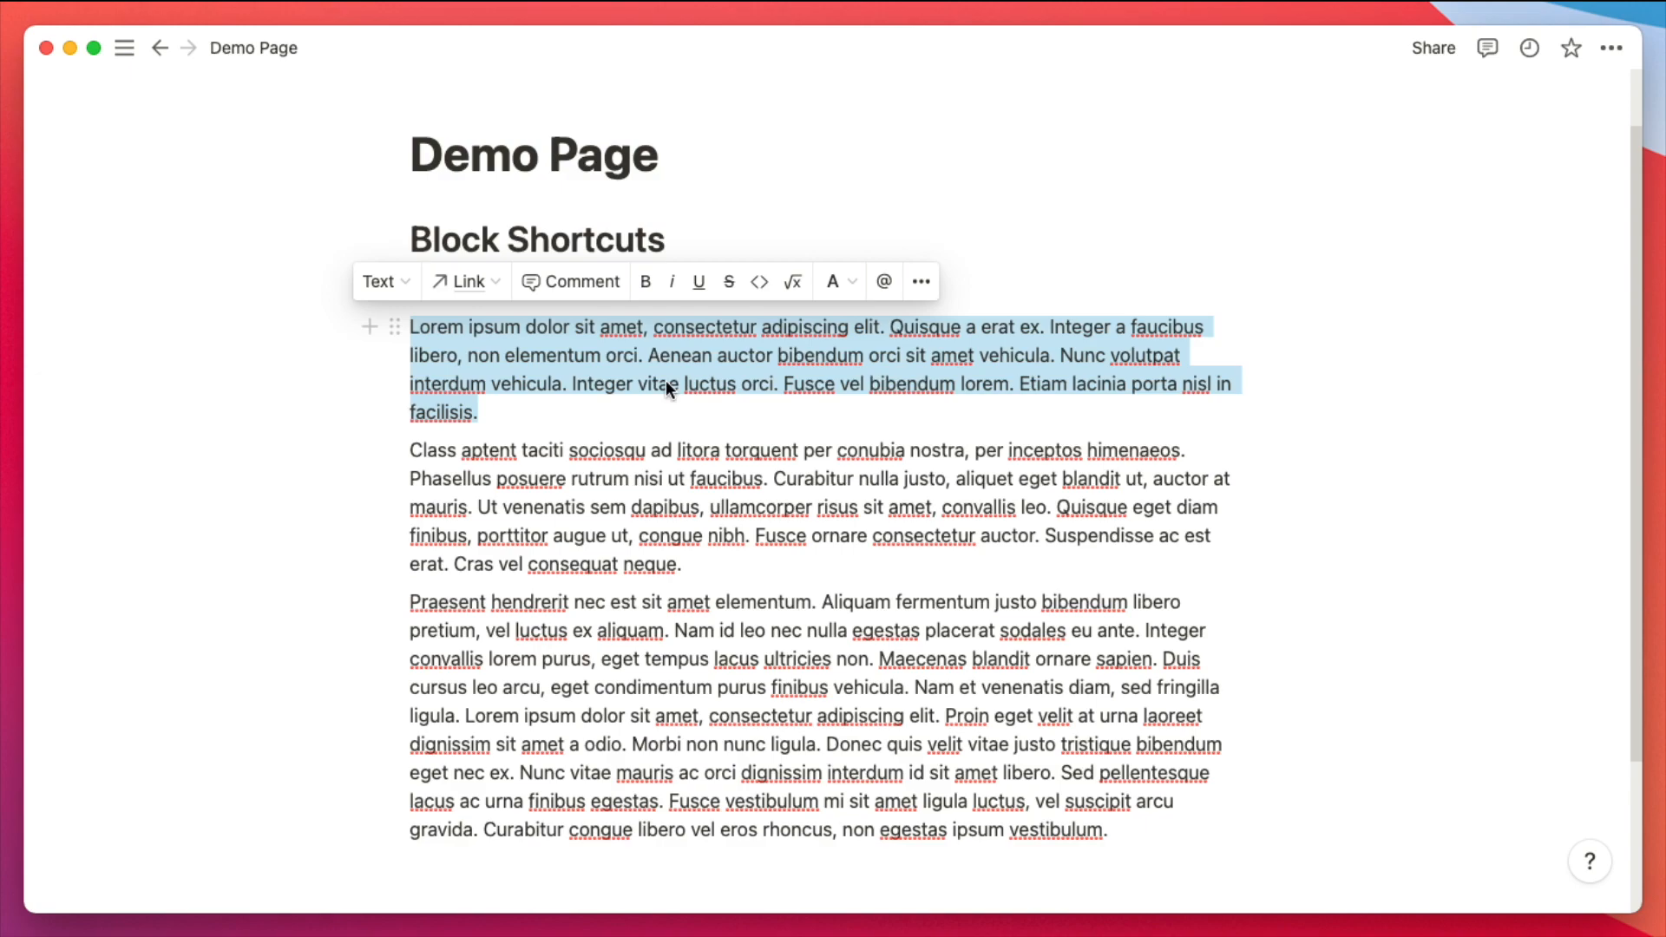
key("super+a")
key("super+a")
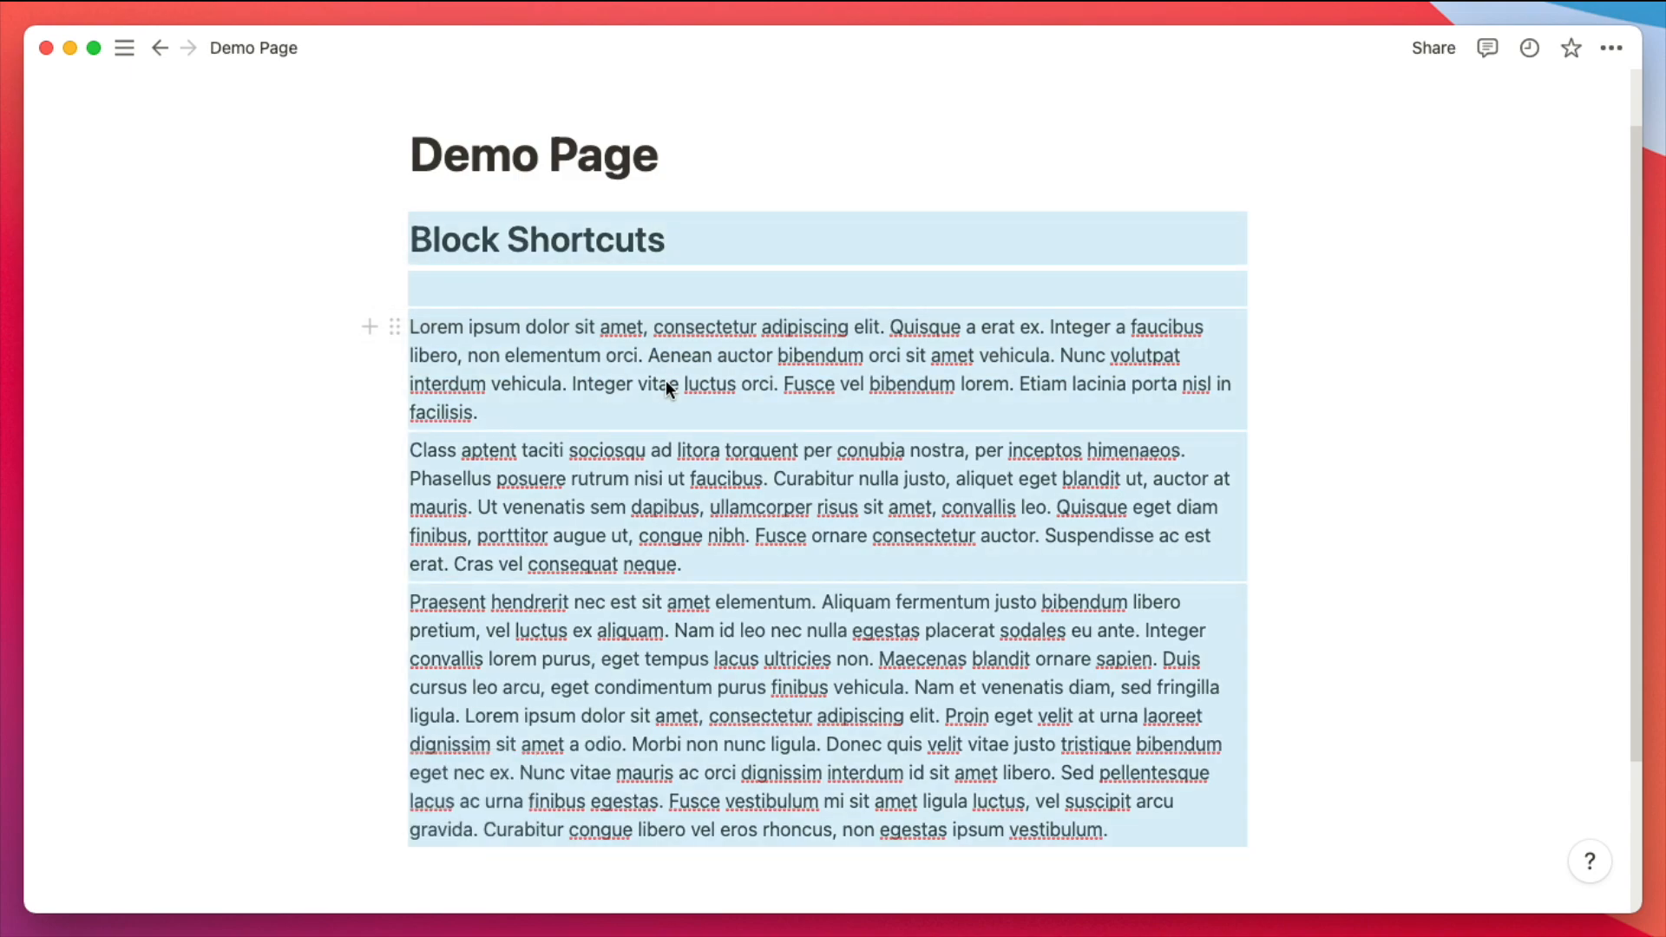
left_click(665, 380)
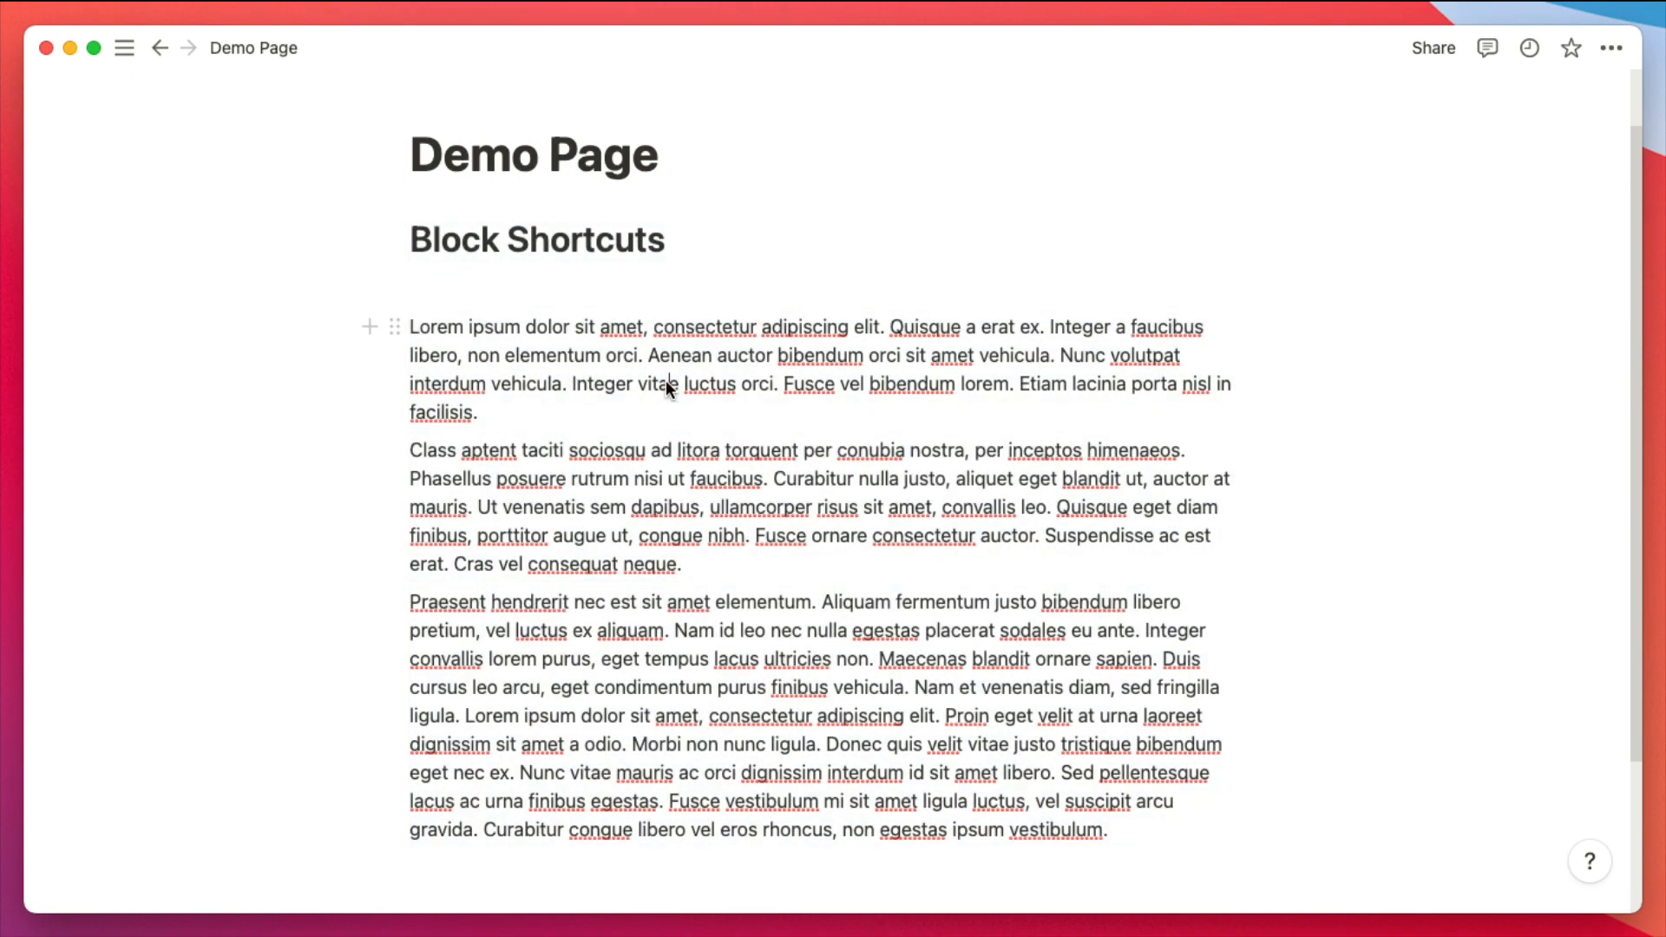
triple_click(665, 380)
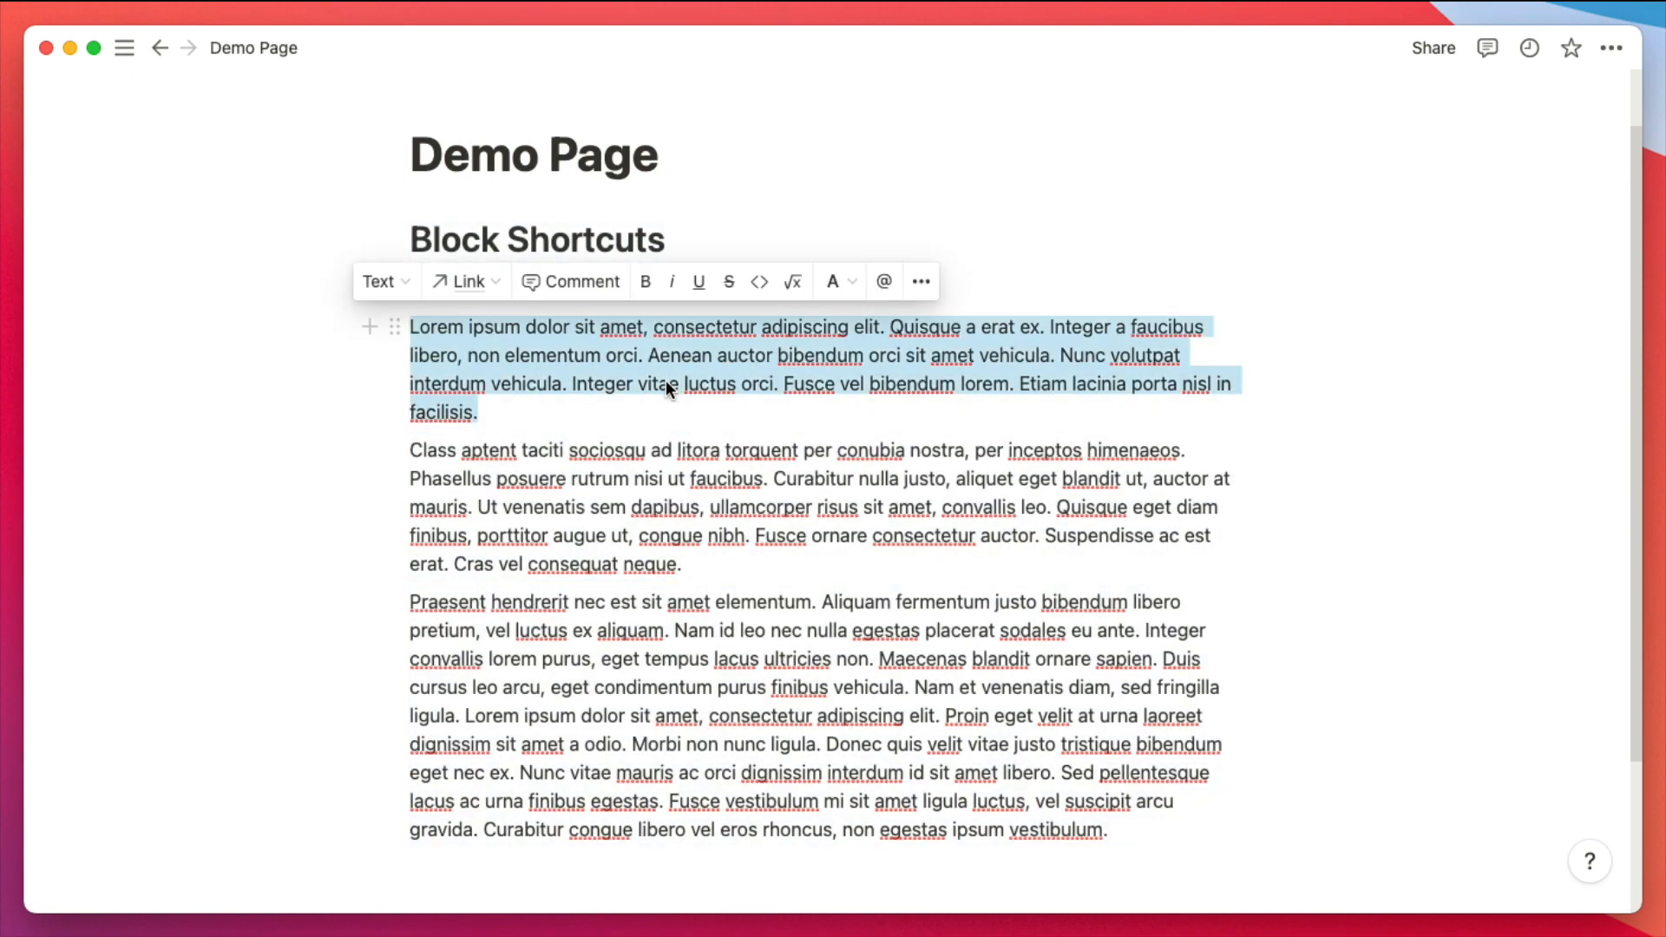
key("super+a")
key("super+a")
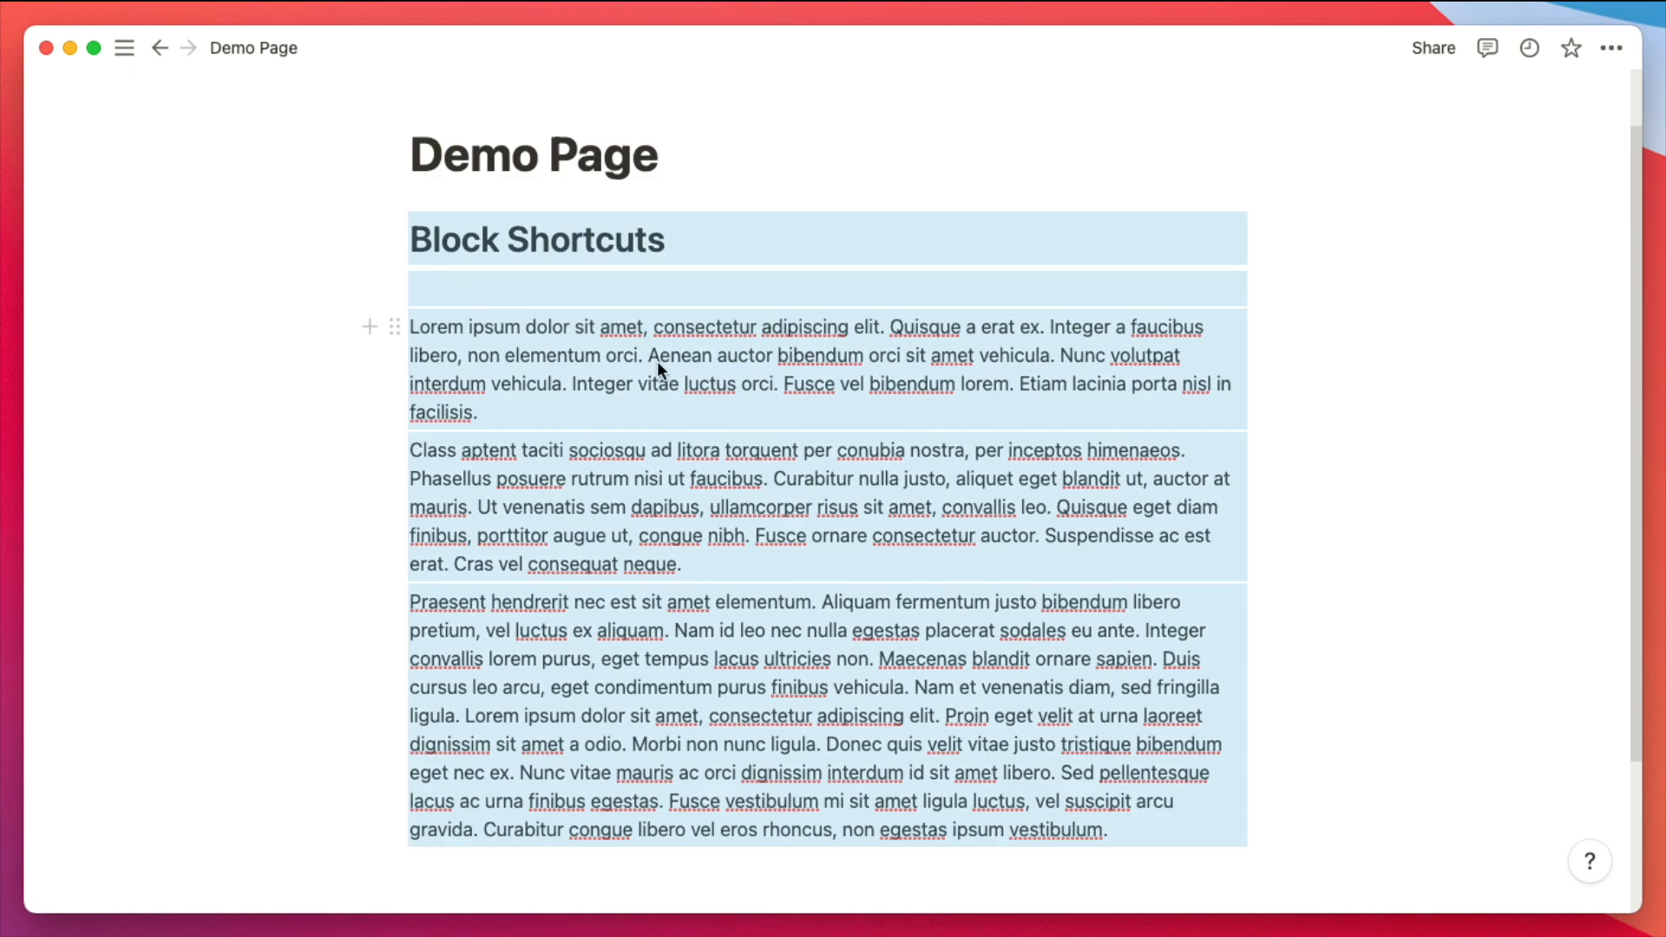
left_click(657, 360)
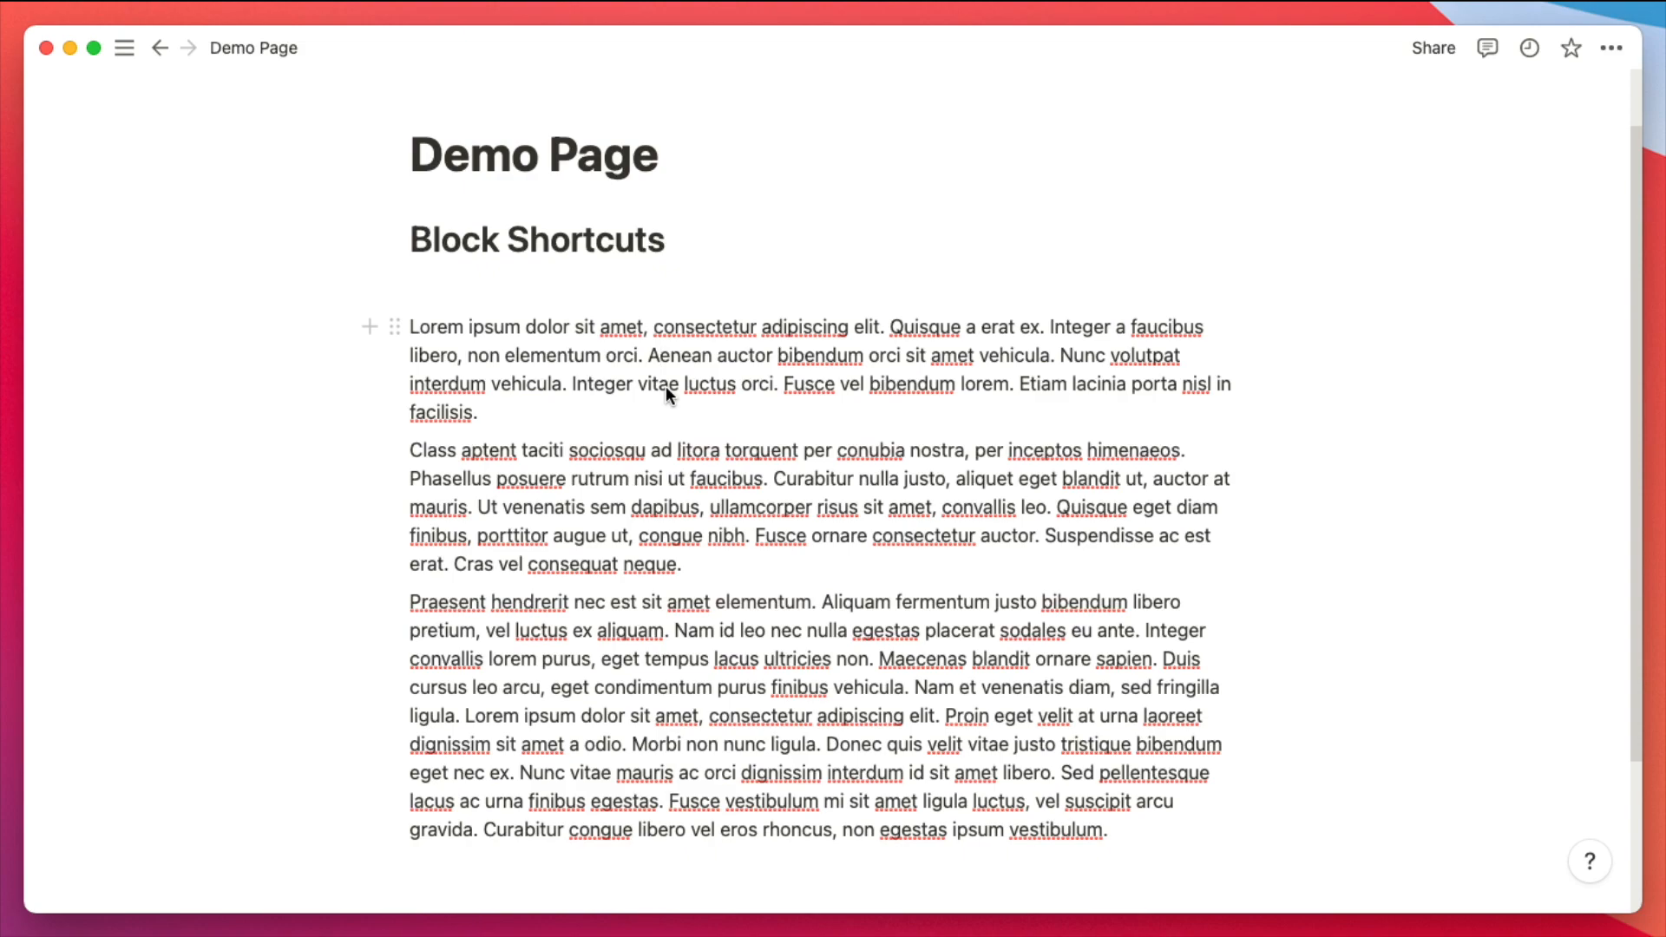
- Select the first Lorem ipsum paragraph's text and switch the text selection to a selection of the whole block, twice
key("super+a")
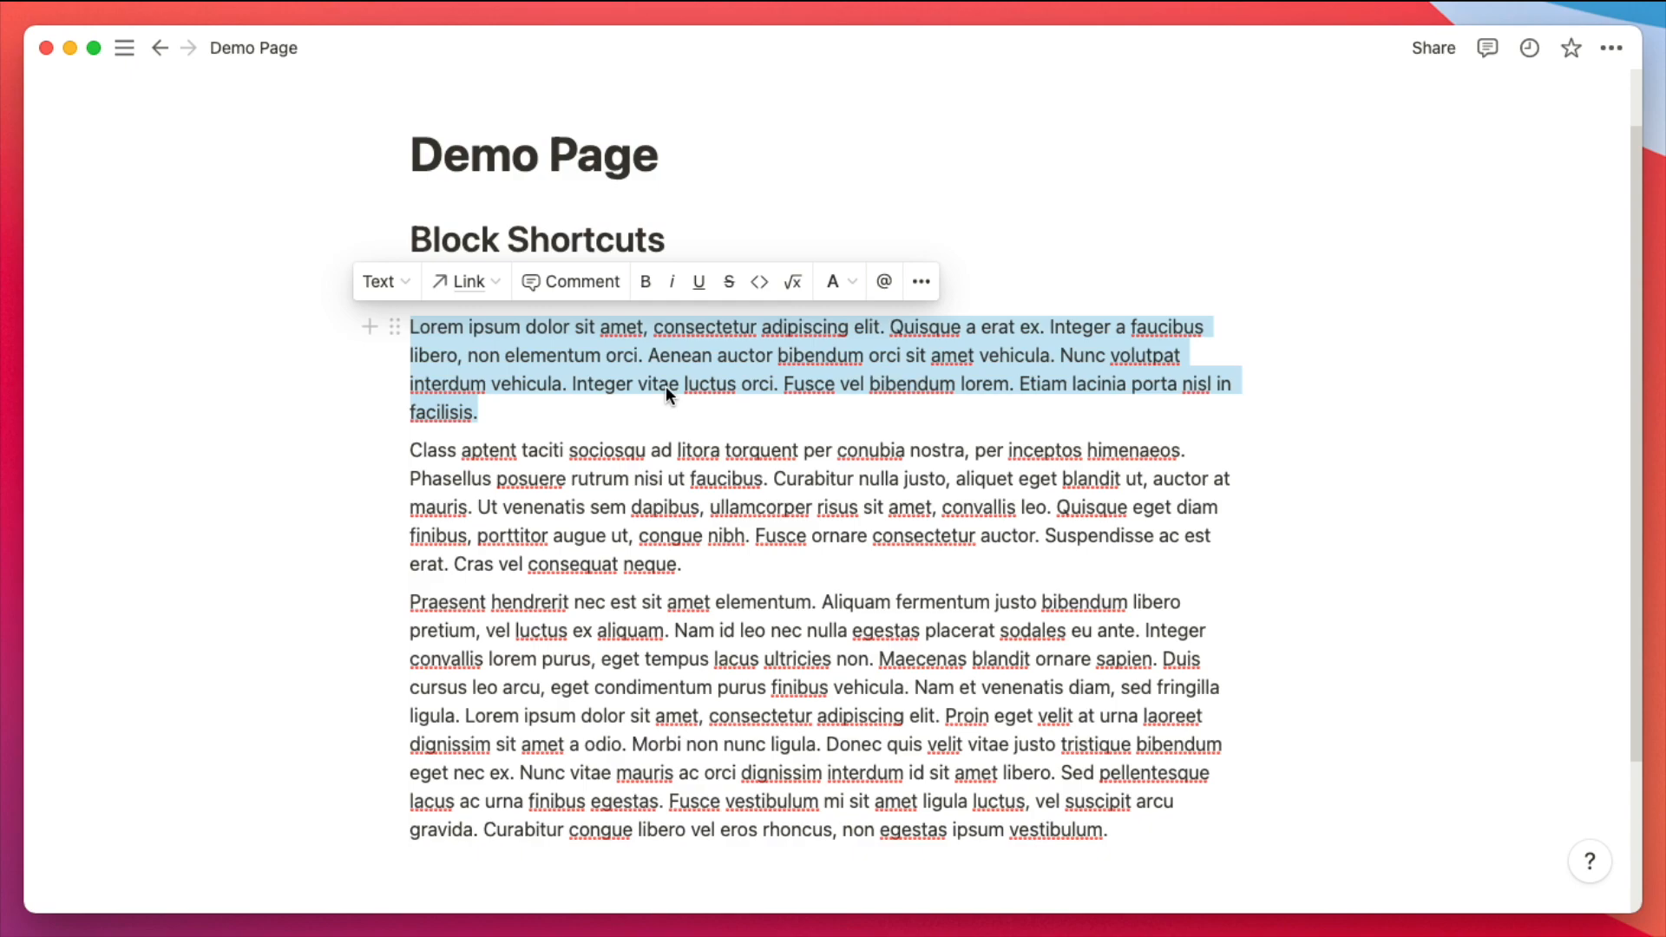
key("Escape")
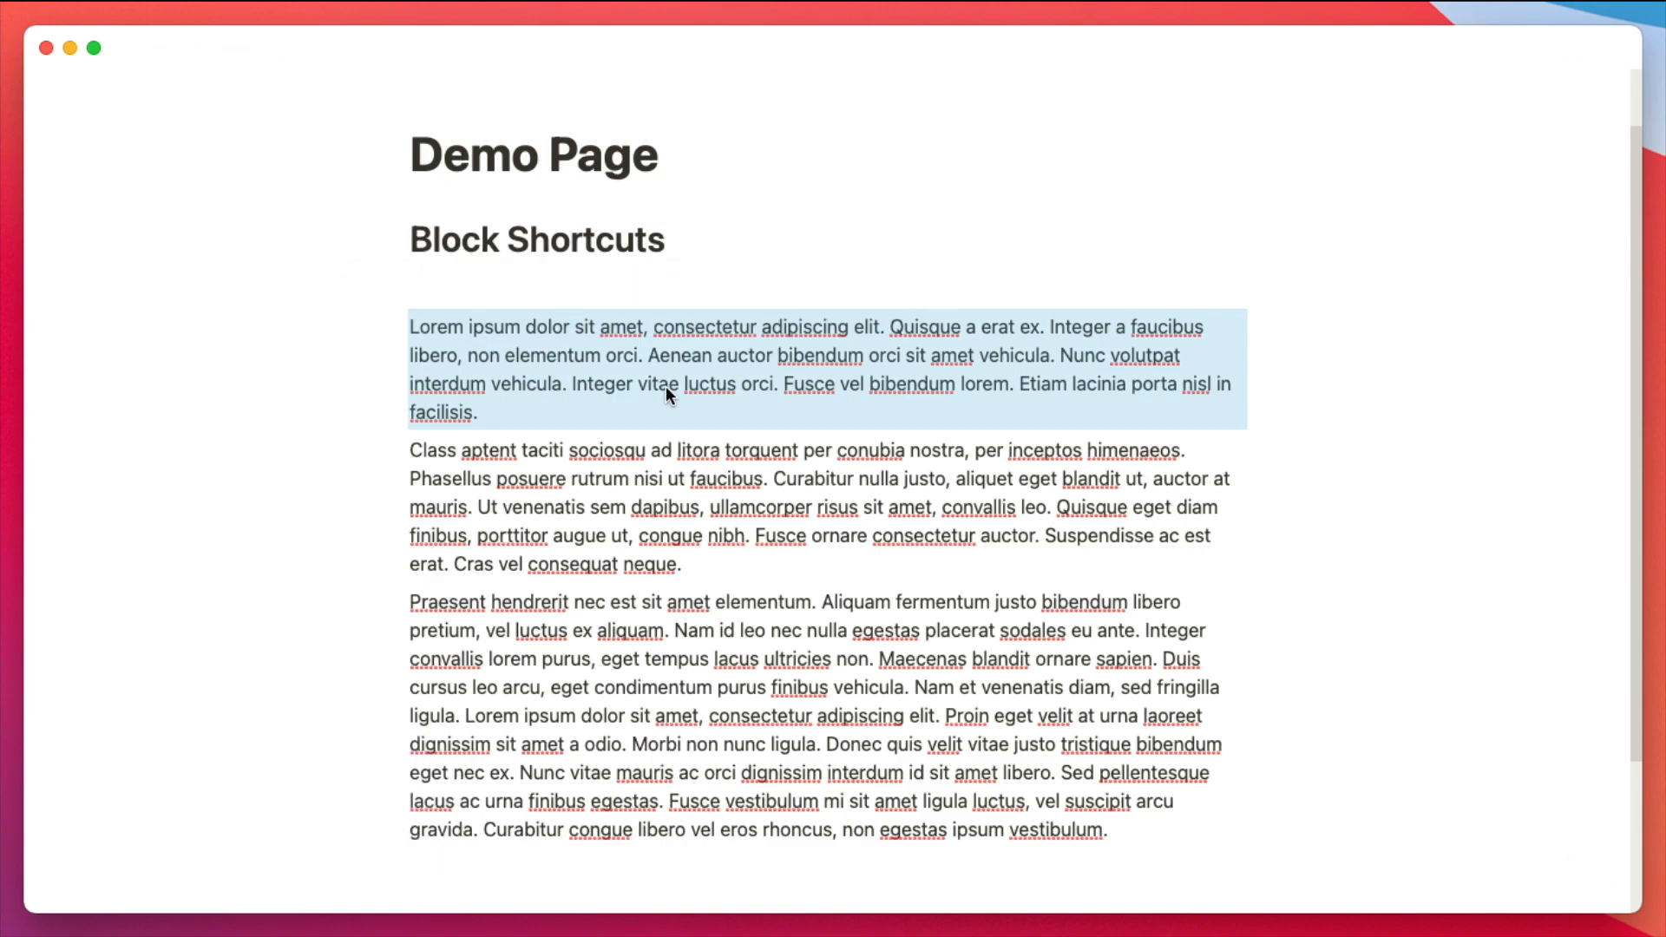
left_click(701, 359)
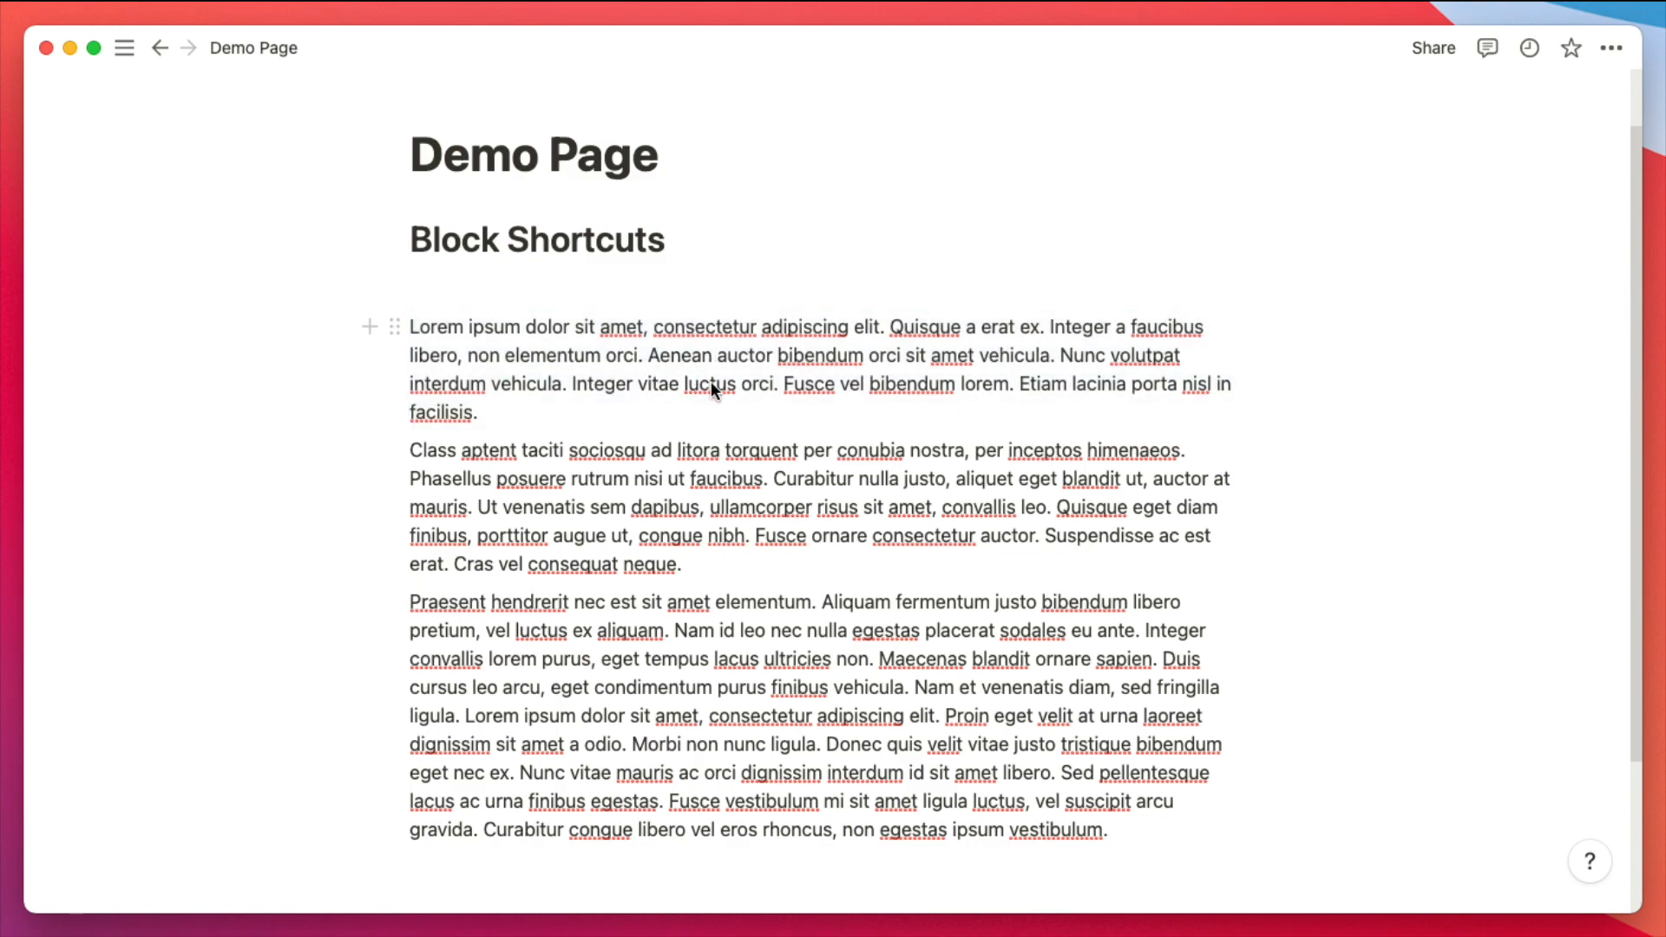
triple_click(748, 388)
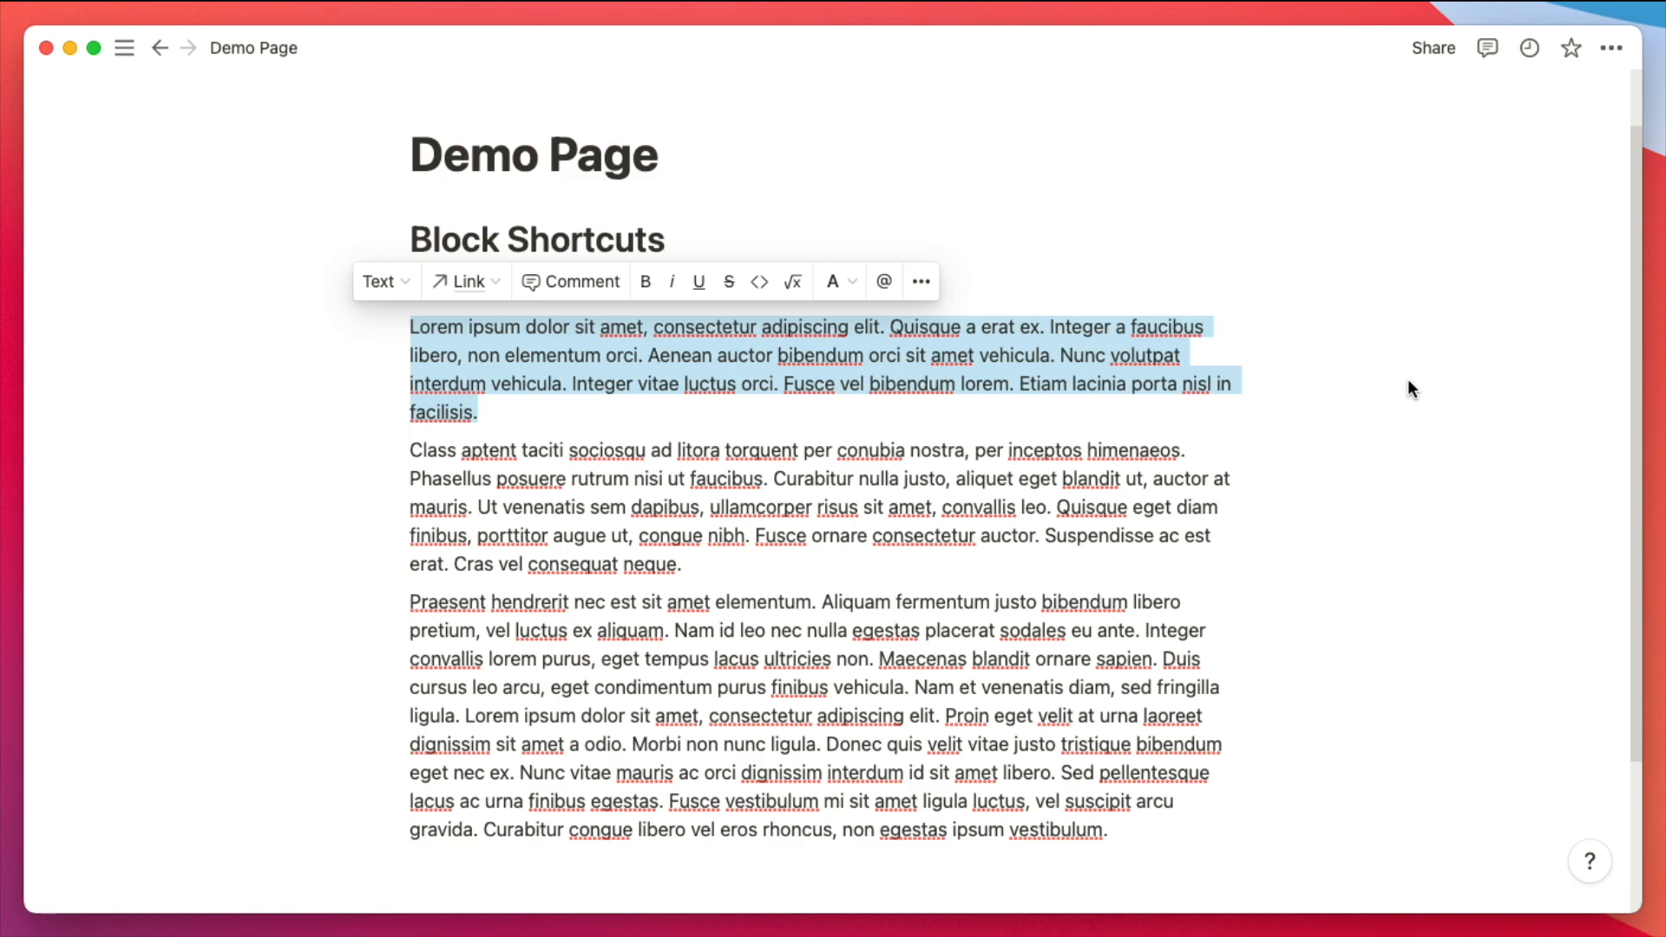
key("Escape")
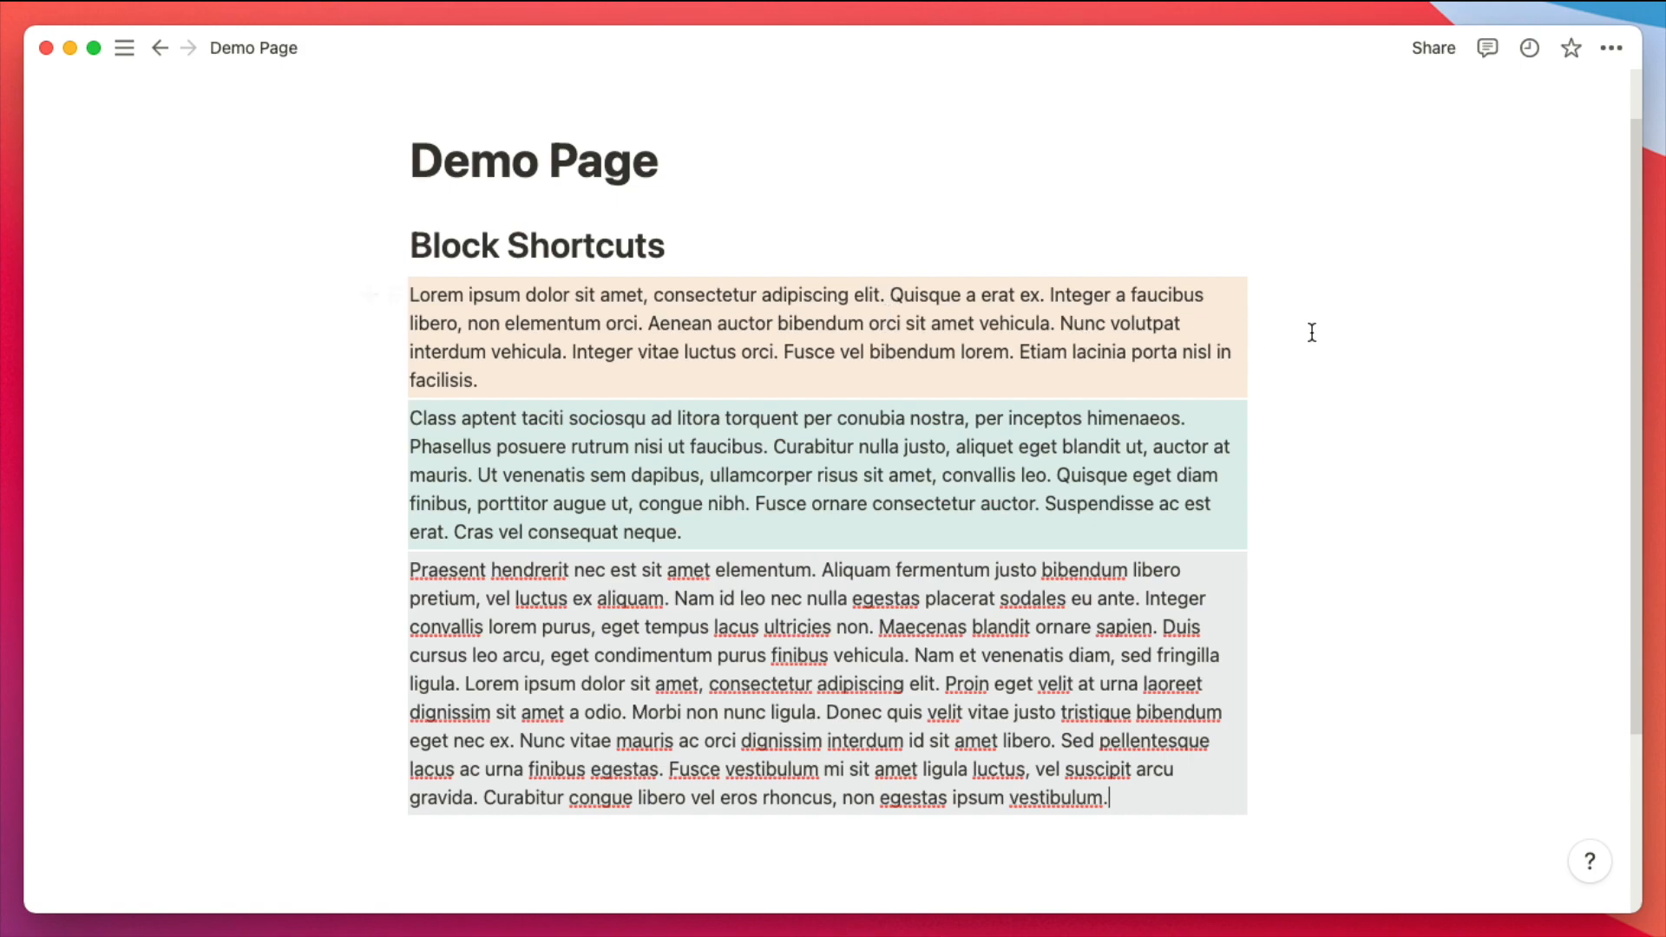
- Move the orange Lorem ipsum paragraph down two places, below the grey Praesent paragraph
left_click(993, 367)
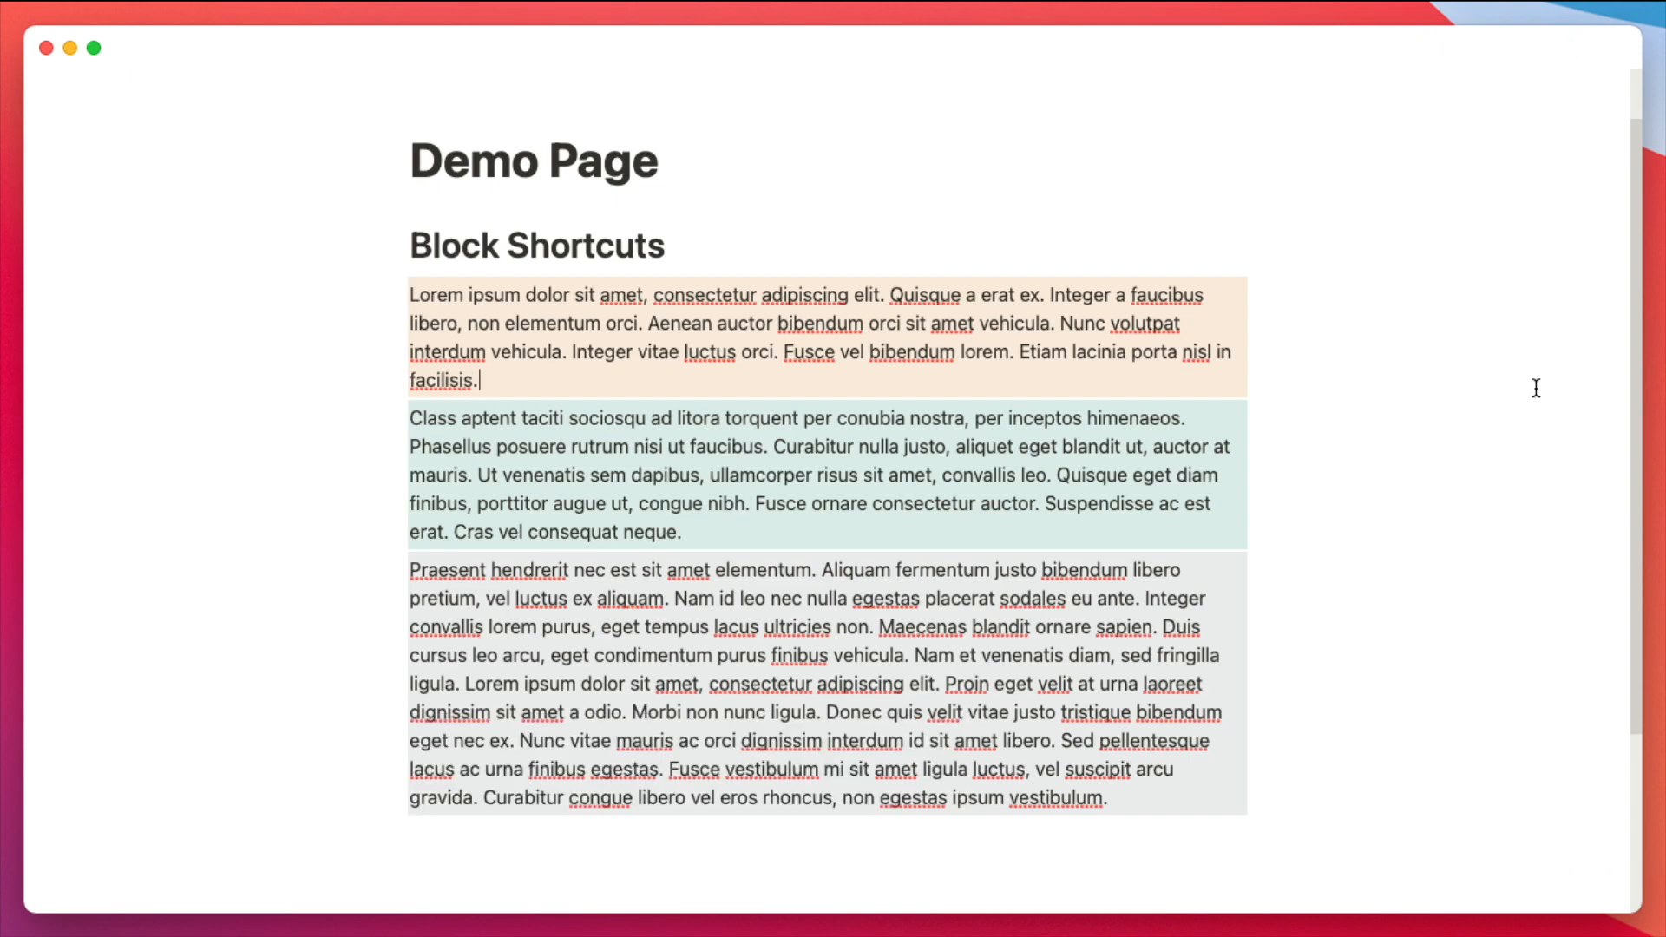
key("super+shift+Down")
key("super+shift+Down")
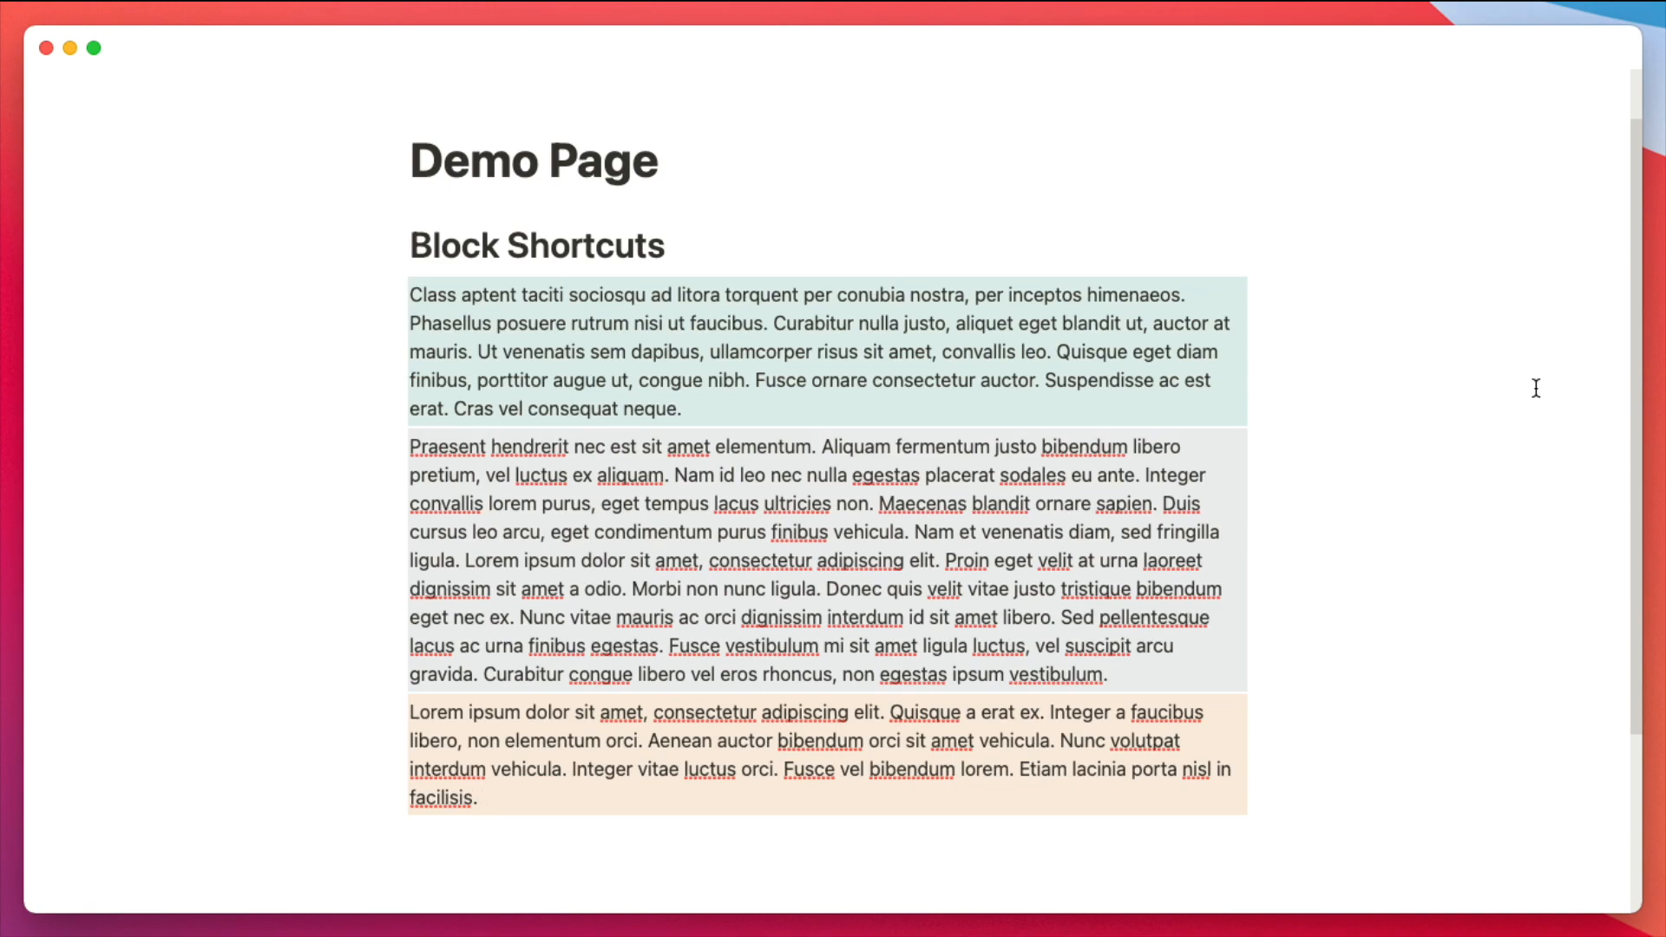
- Move the grey Praesent paragraph up one place, above the green Class aptent paragraph
key("Up")
key("Up")
key("Up")
key("Up")
key("Up")
key("Up")
key("Up")
key("super+shift+Up")
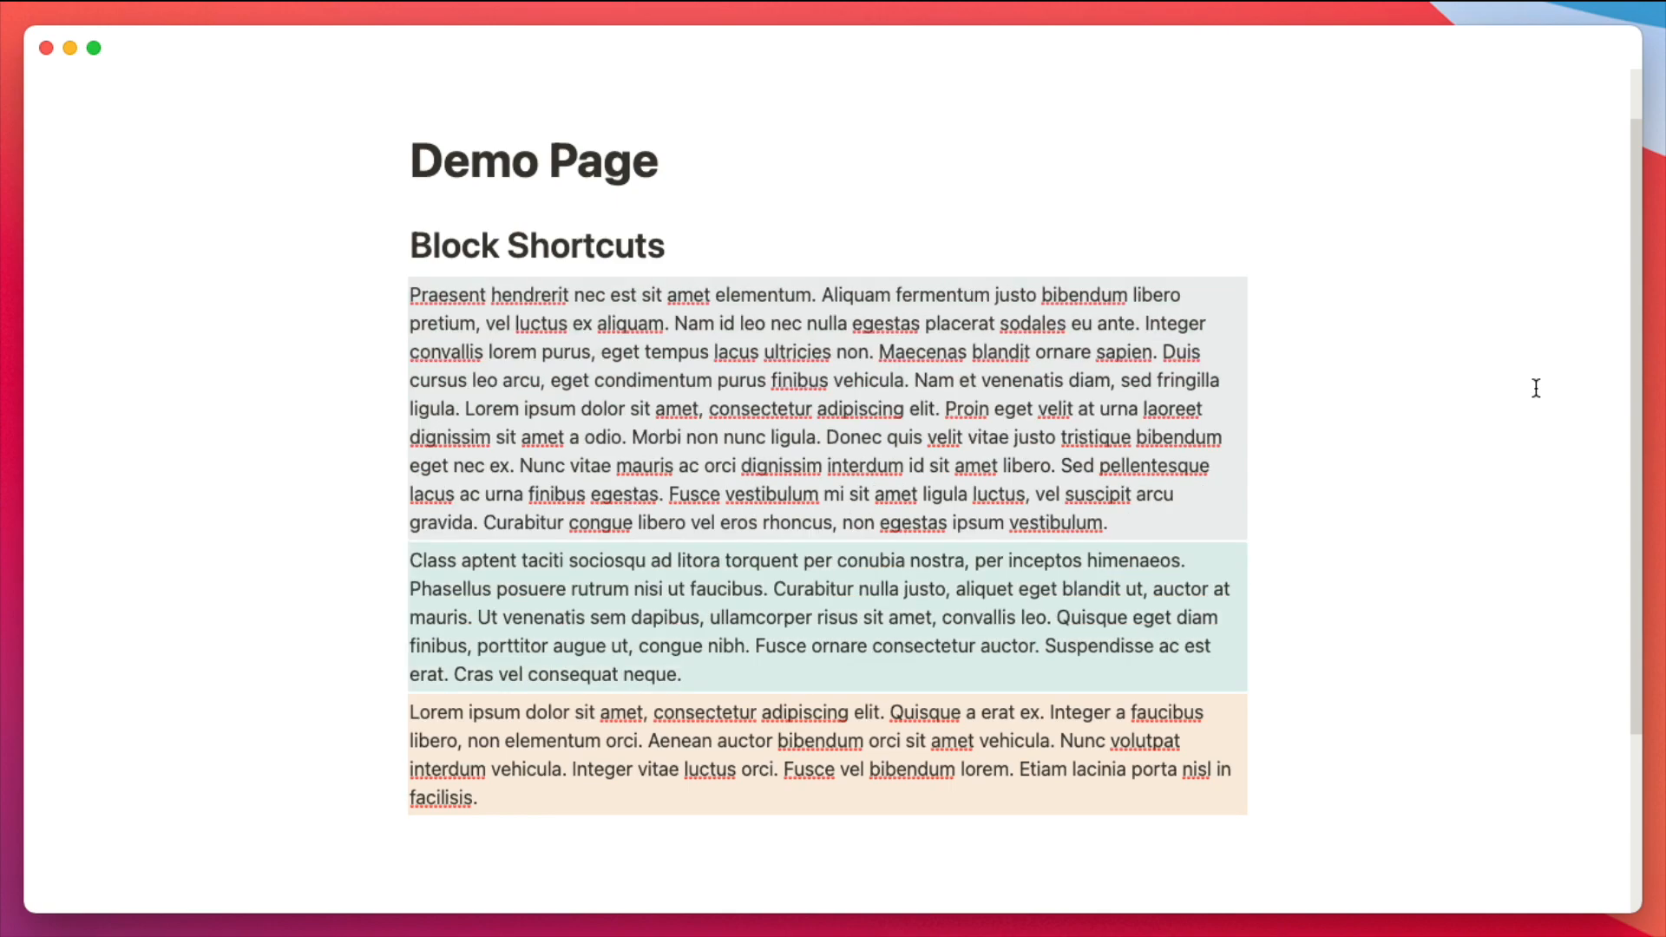
- Move the grey Praesent paragraph down to the end of the page and the orange Lorem ipsum paragraph up above the green one
key("super+shift+Down")
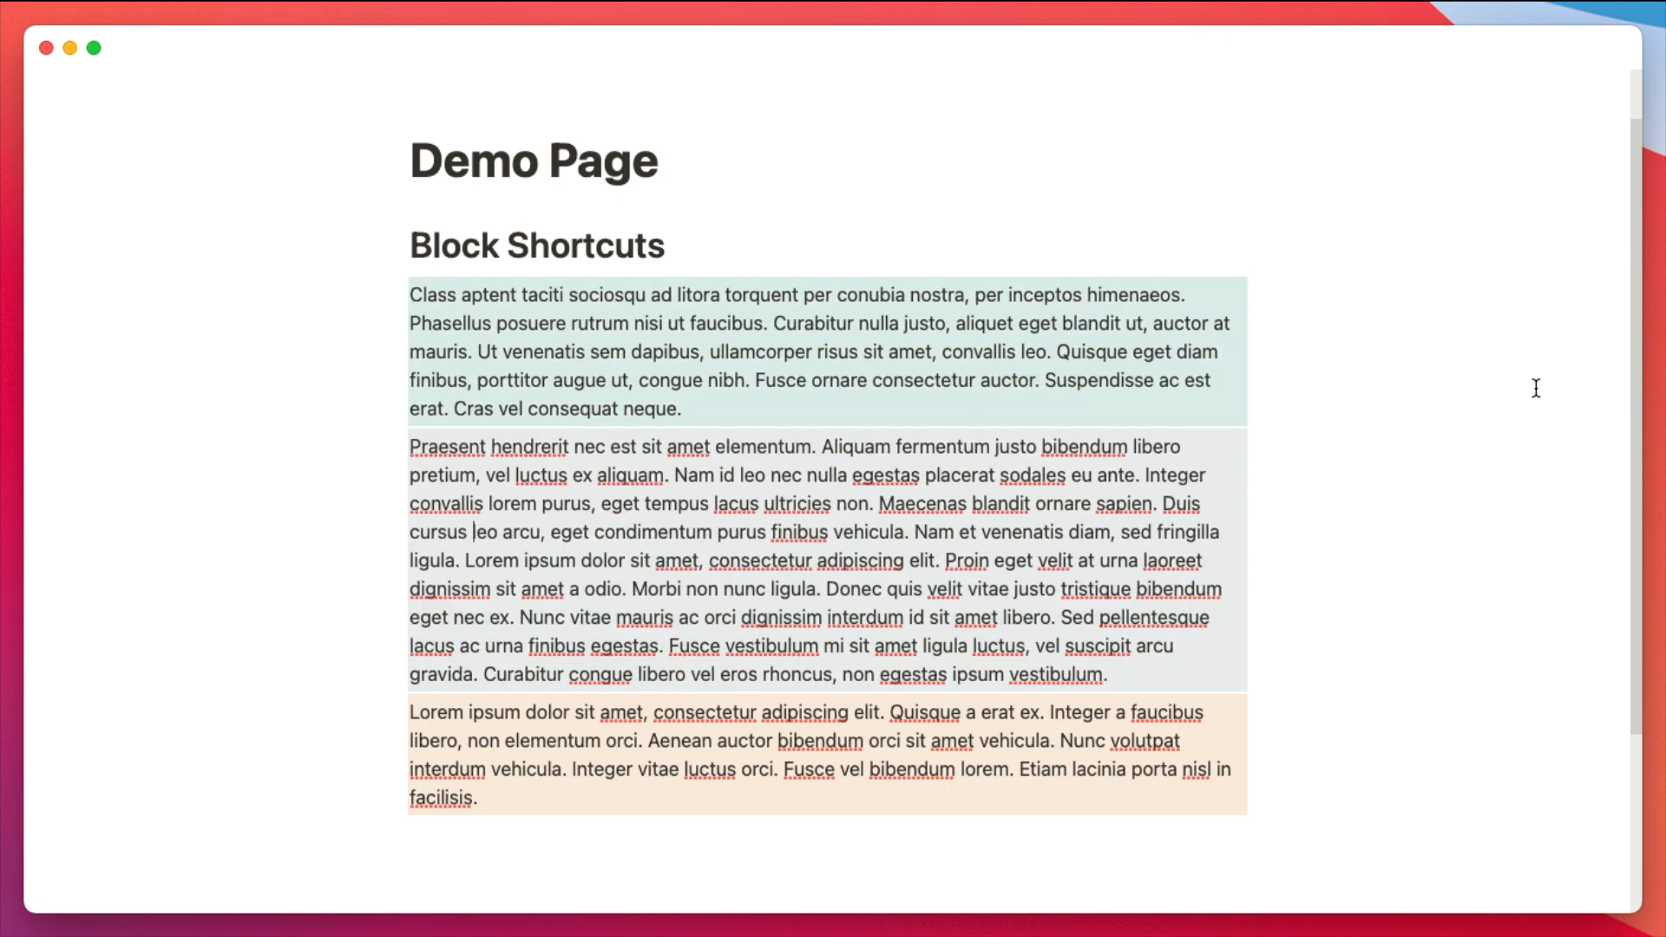
key("super+shift+Down")
key("Down")
key("Down")
key("Up")
key("Up")
key("Up")
key("Up")
key("Up")
key("Up")
key("Up")
key("super+shift+Up")
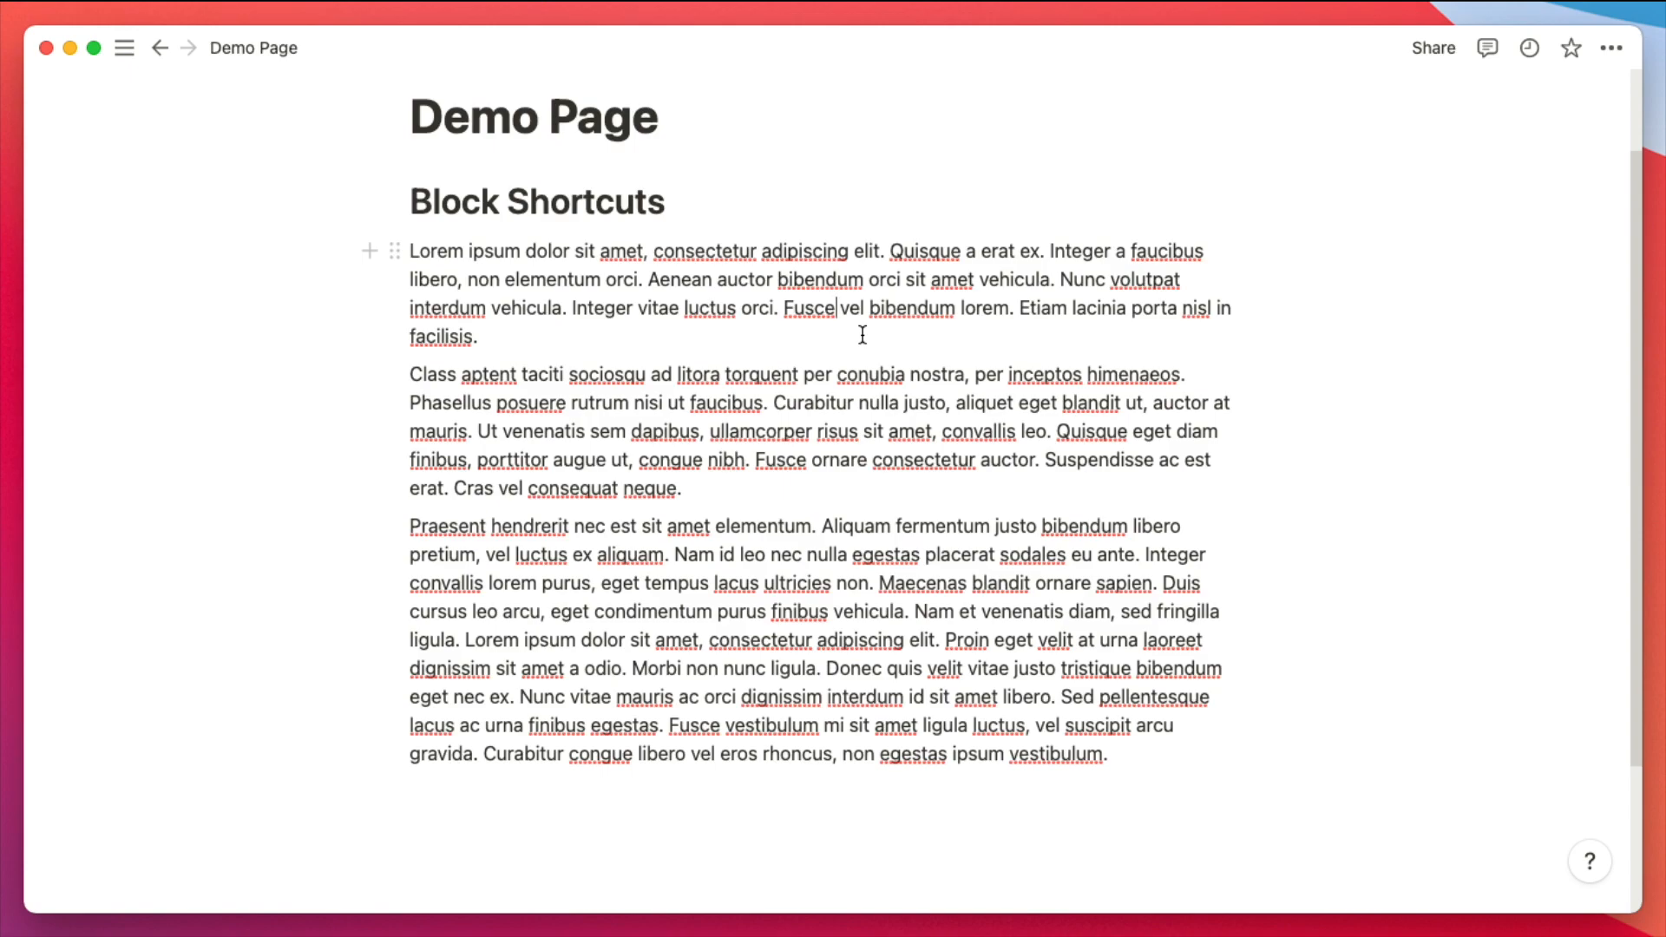
- Duplicate the first Lorem ipsum paragraph directly below itself
key("super+d")
key("super+d")
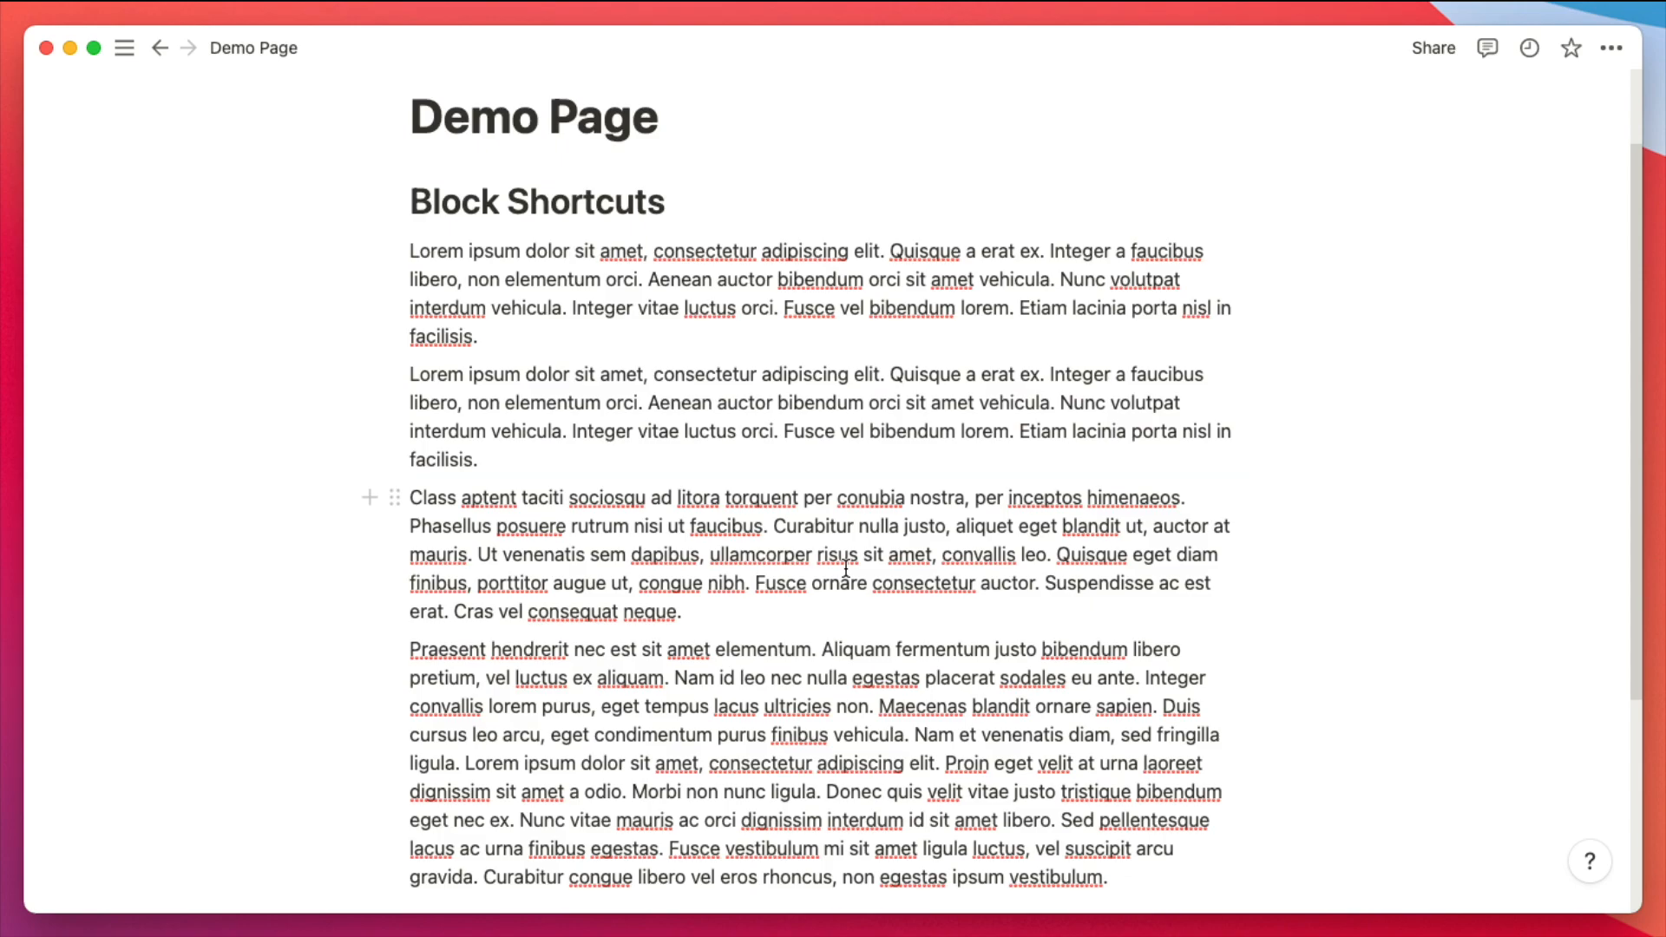
- Duplicate the Praesent paragraph and the Class aptent paragraph, each directly below its original
left_click(726, 791)
key("super+d")
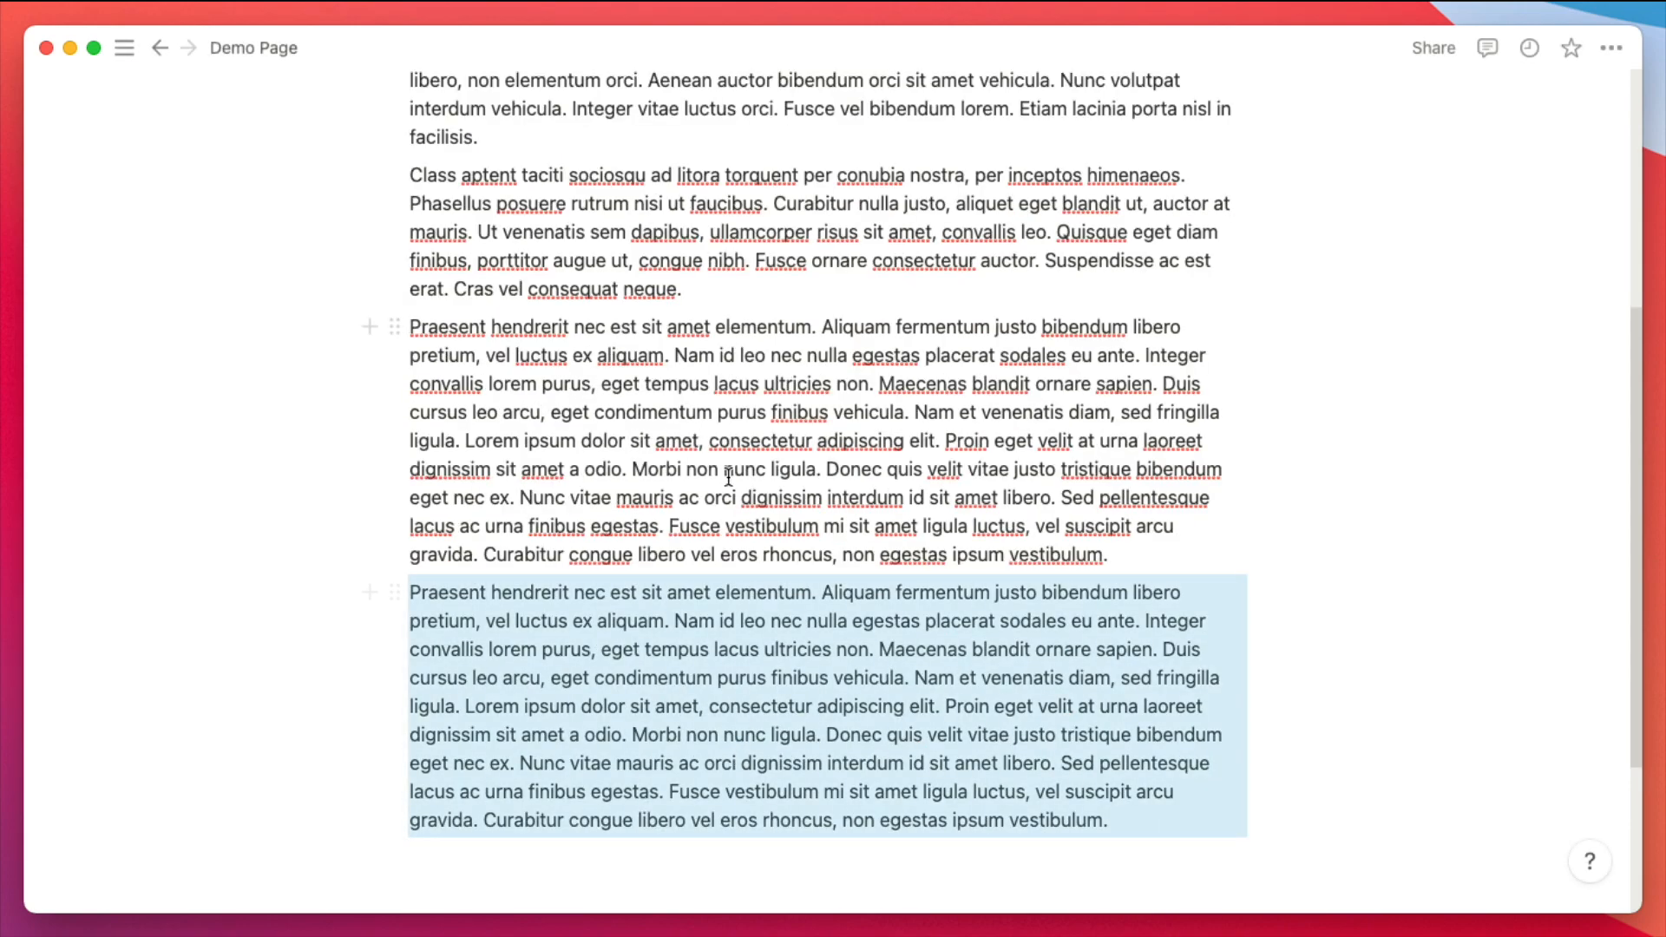
left_click(729, 260)
key("super+d")
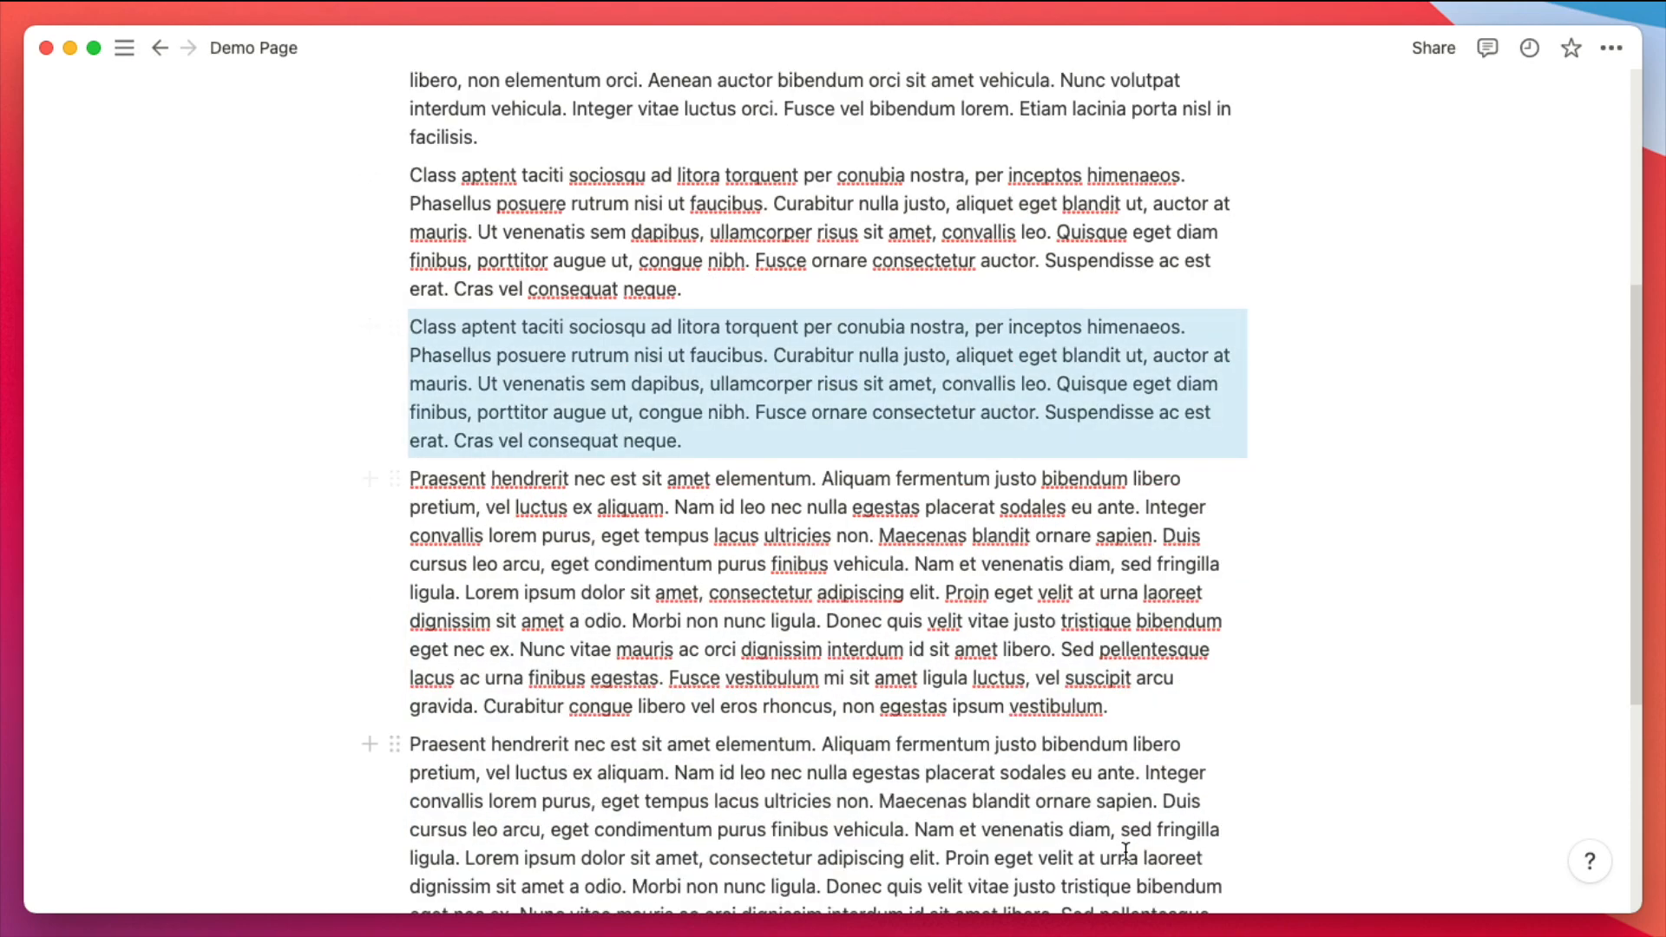
- Give the first Lorem ipsum paragraph a purple background
scroll(1128, 854, "up", 5)
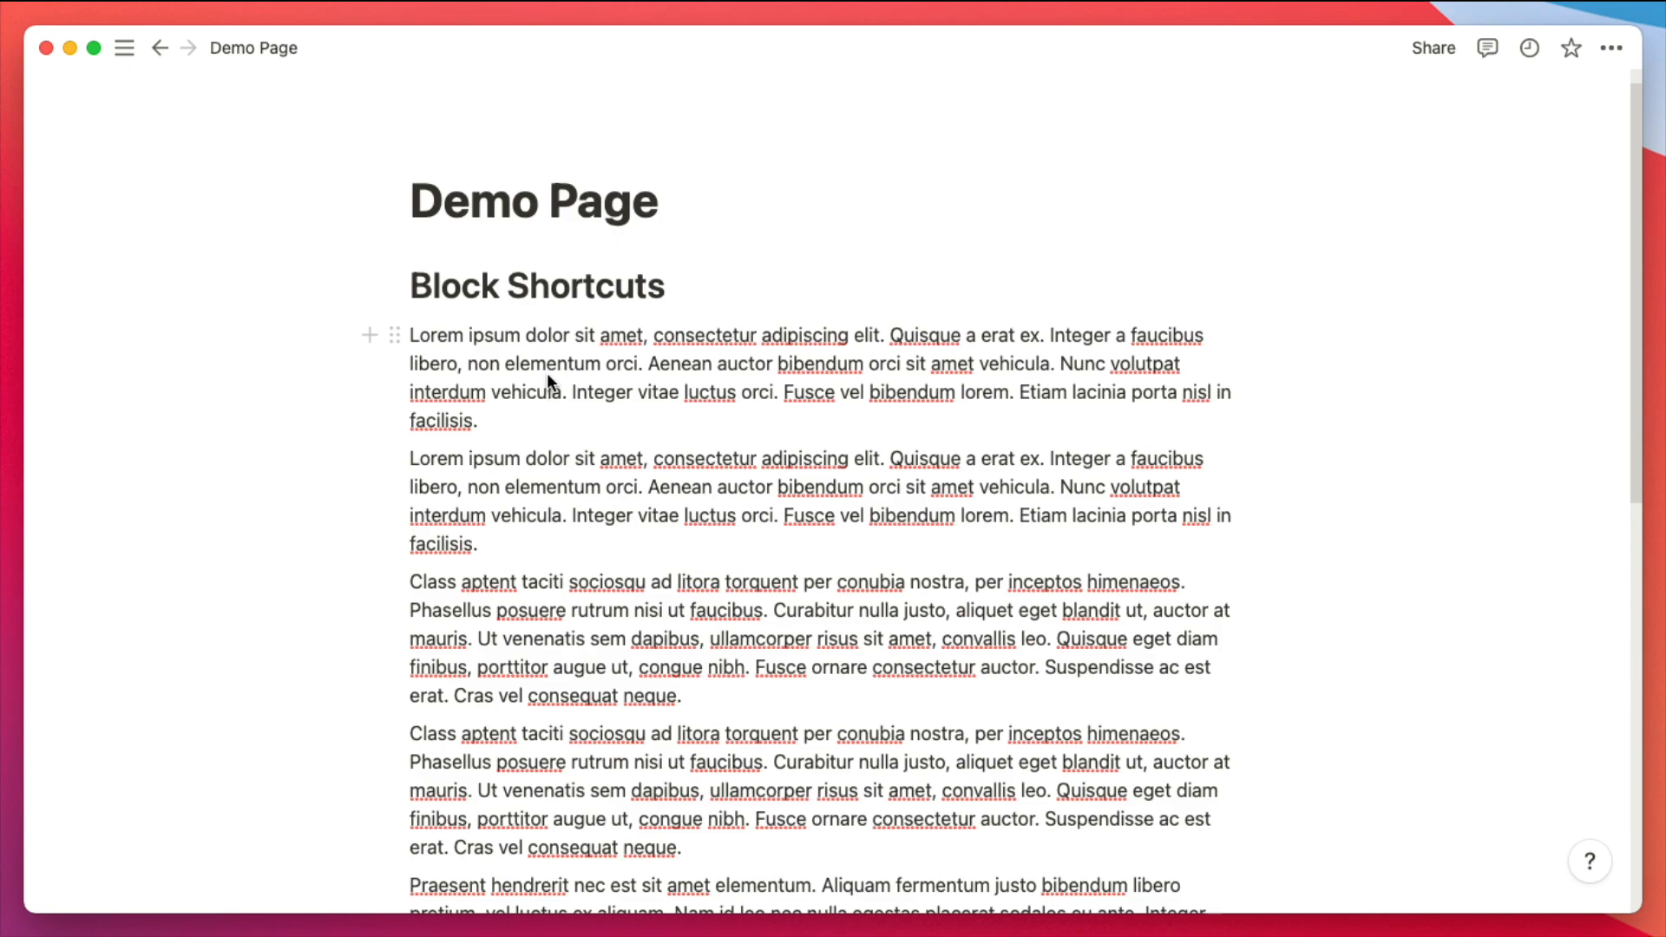
key("Escape")
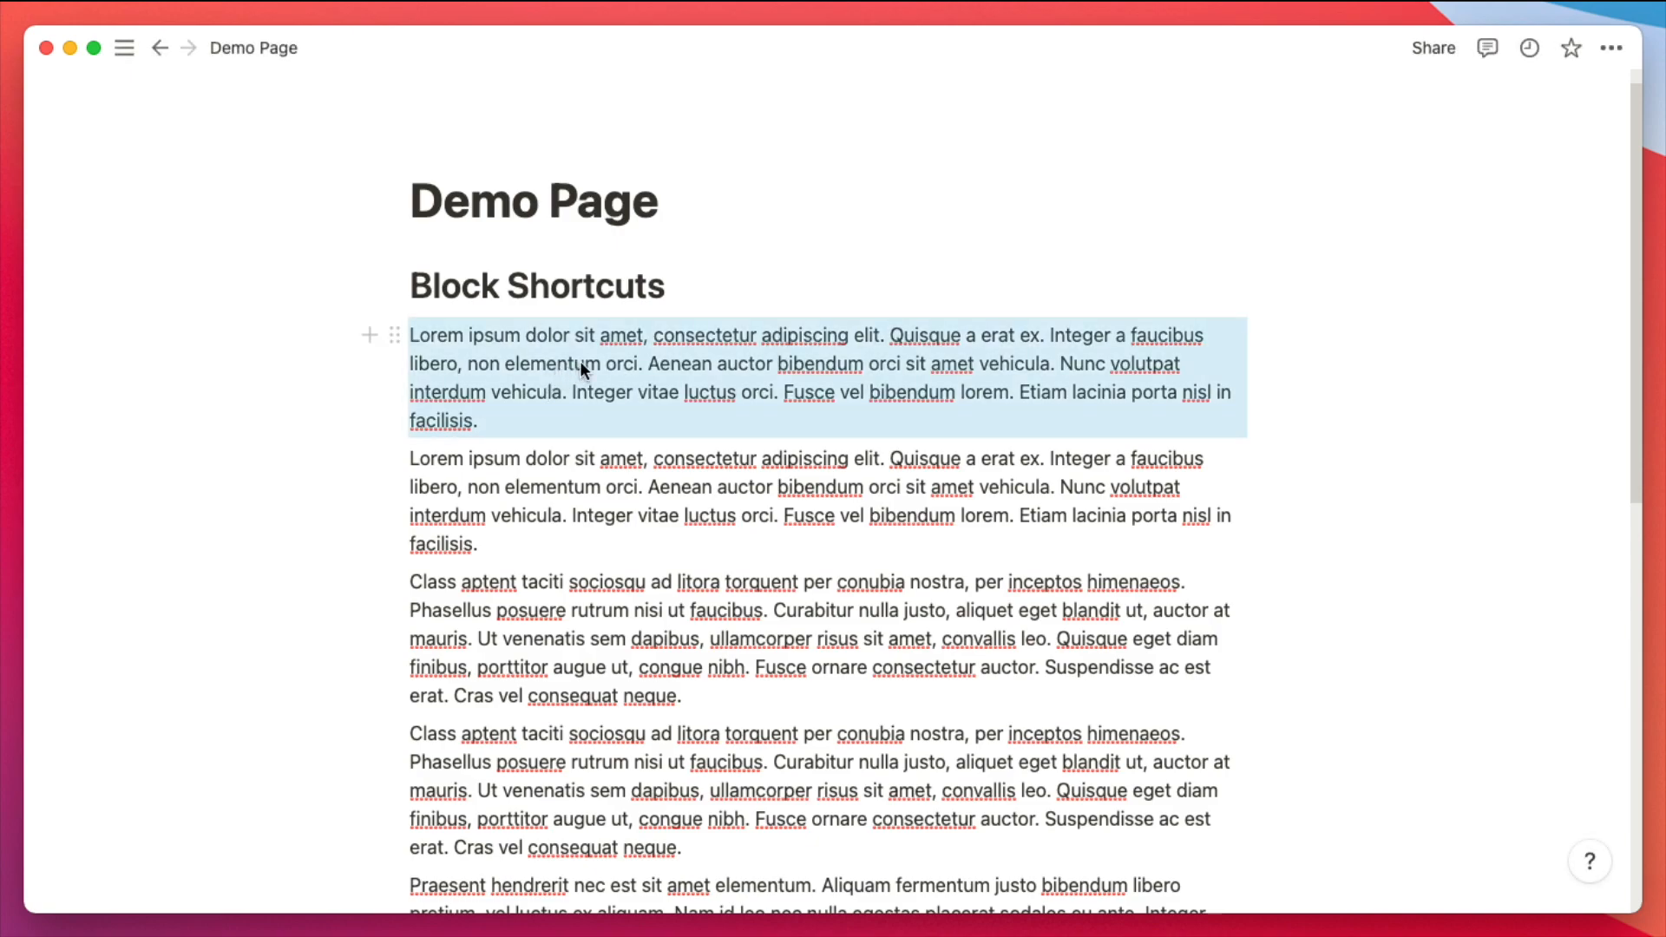
right_click(579, 361)
mouse_move(798, 732)
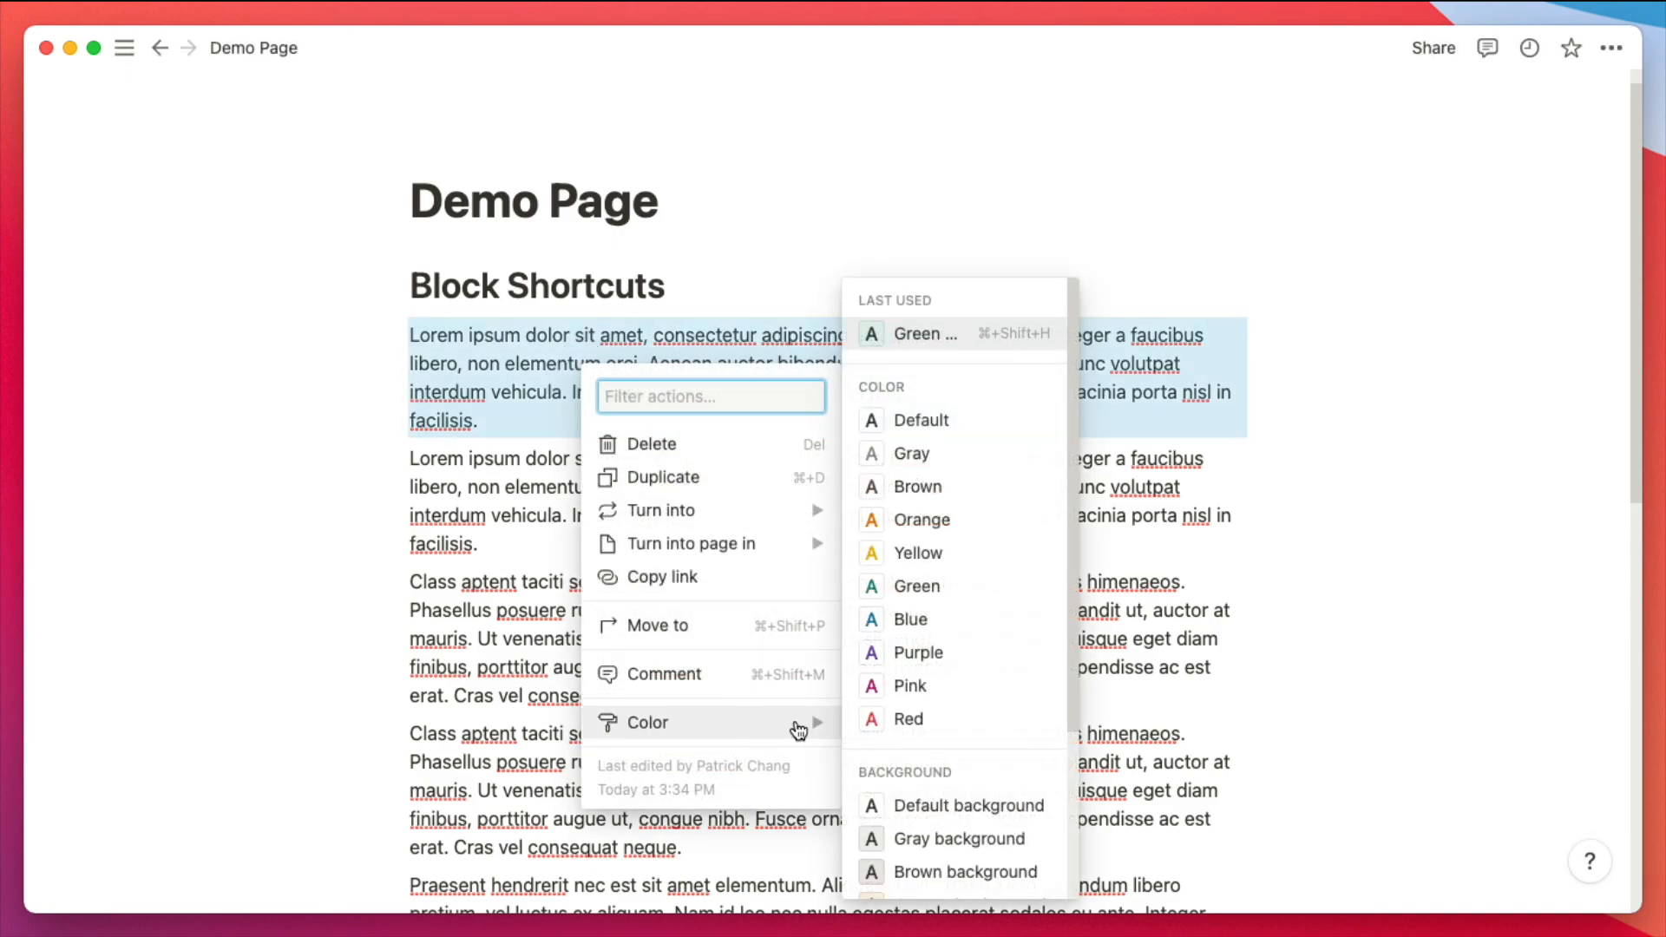
scroll(994, 755, "down", 3)
left_click(993, 811)
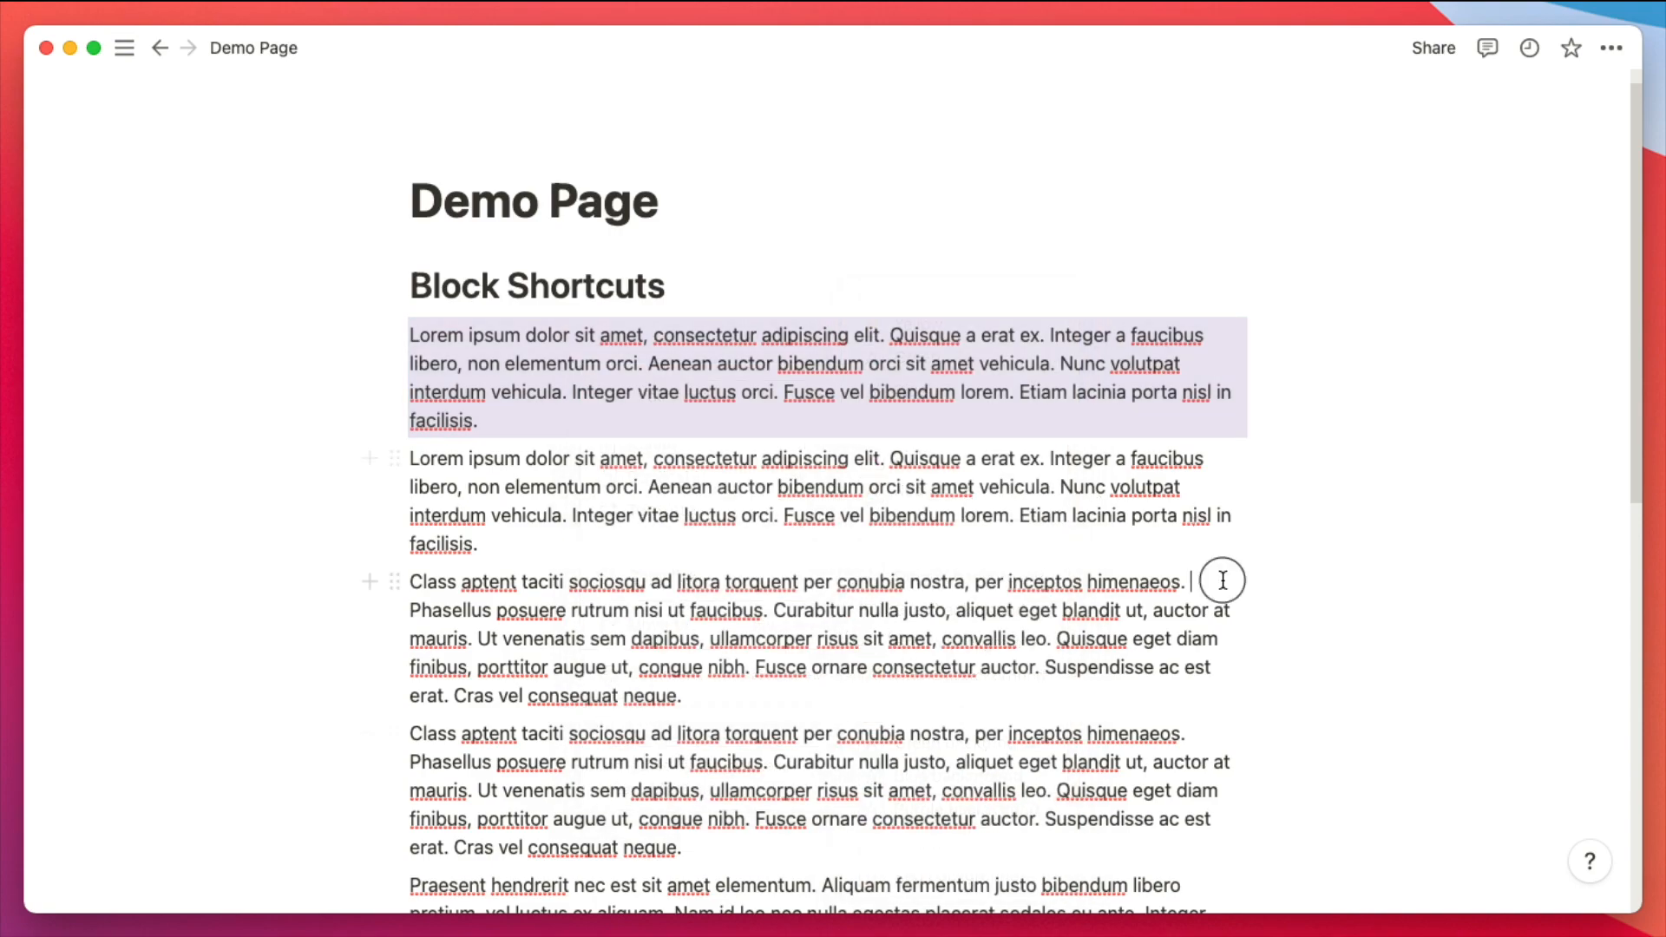
- Apply the last used purple background to the first Class aptent paragraph
scroll(594, 678, "down", 5)
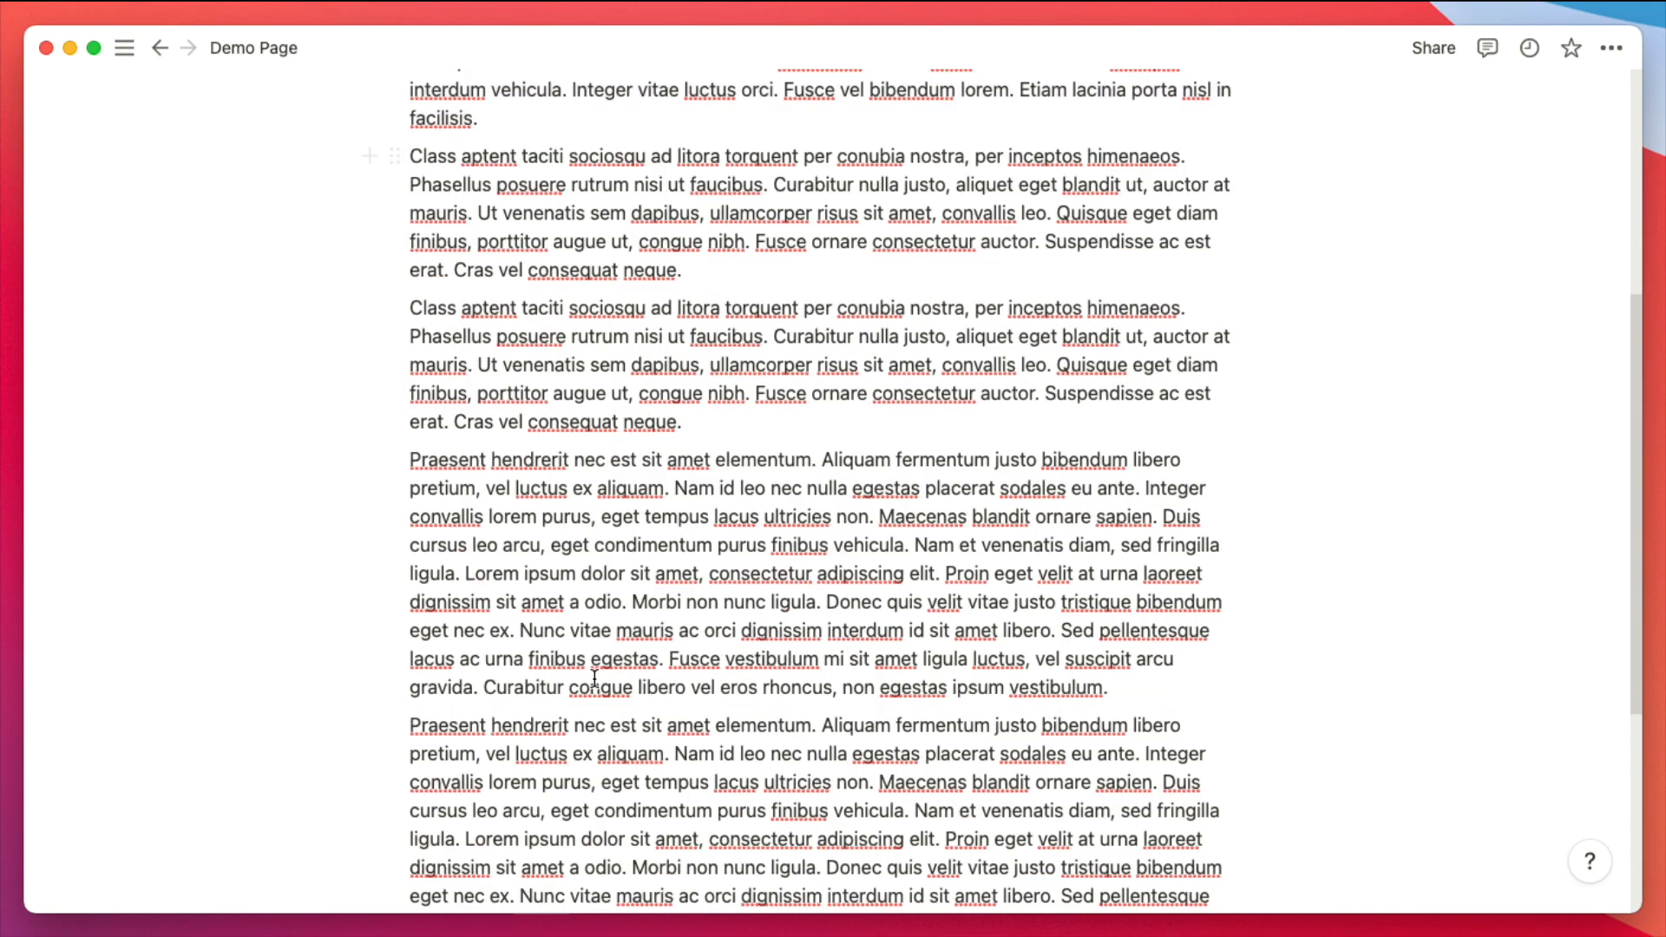
scroll(594, 678, "up", 5)
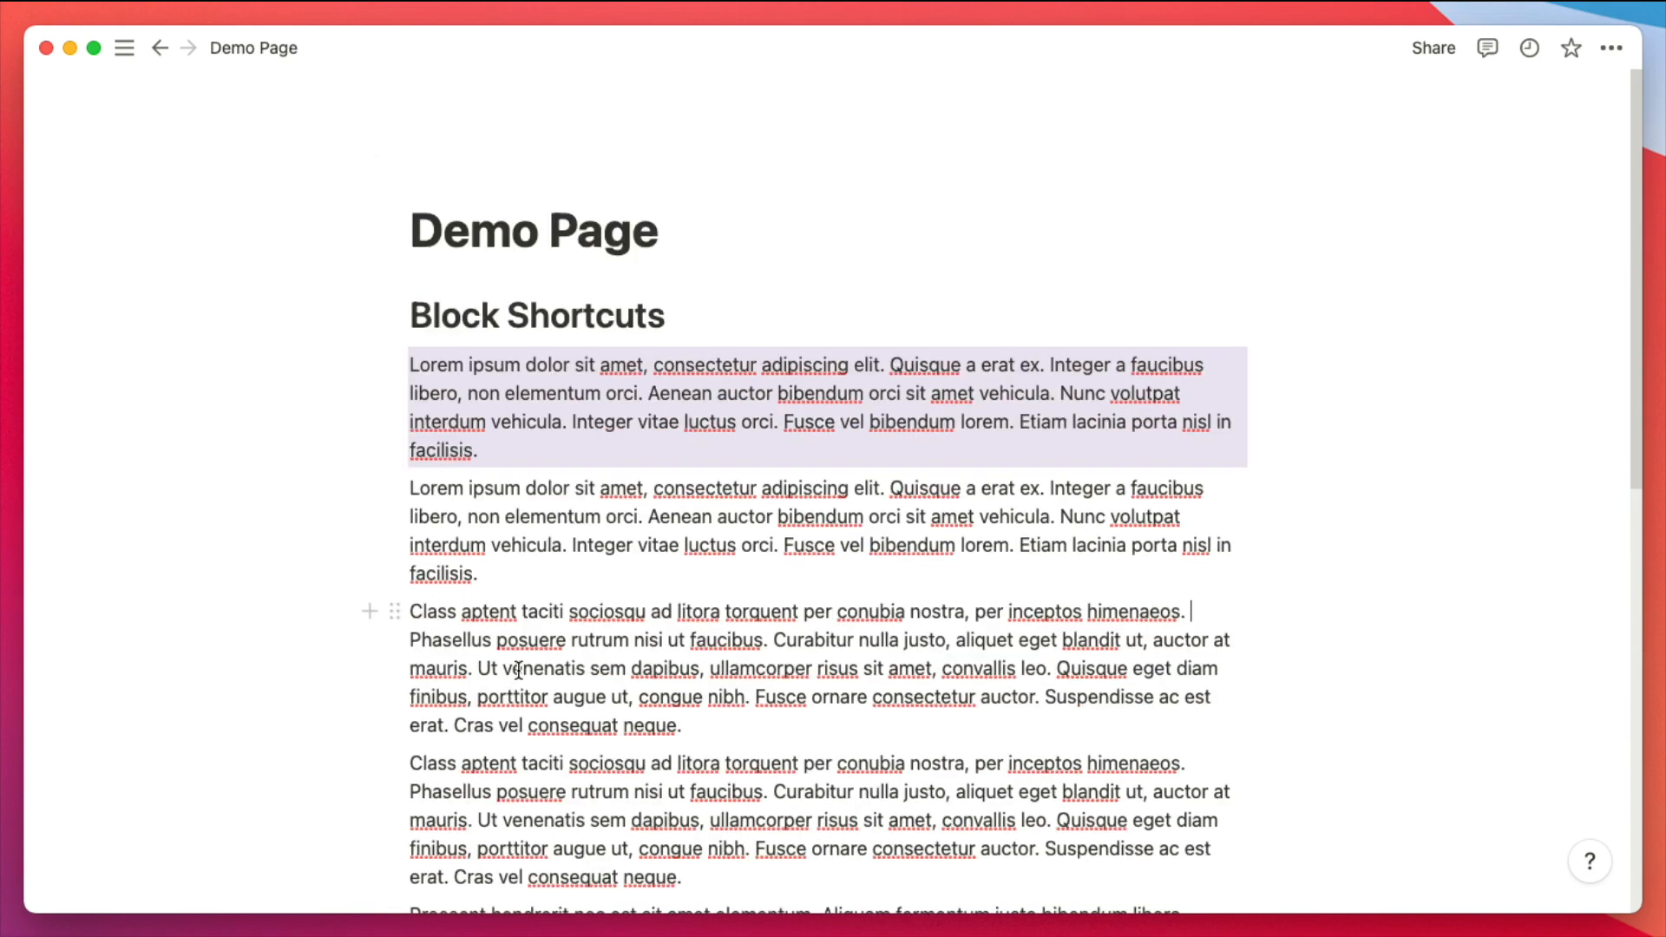
scroll(721, 663, "down", 1)
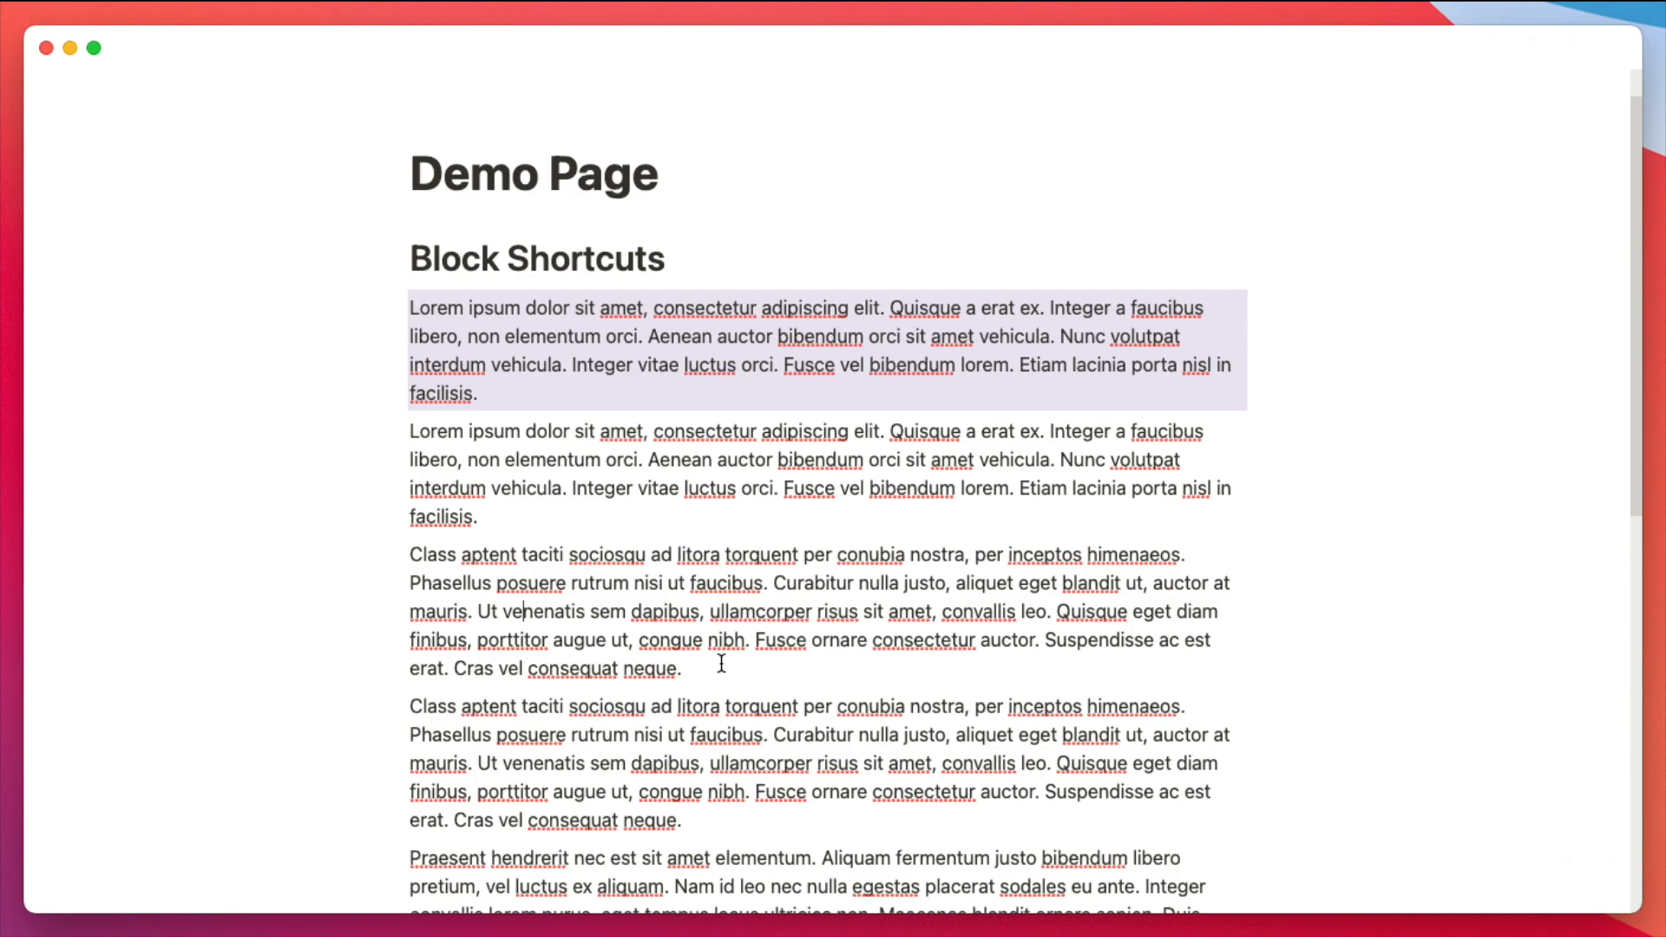
key("Escape")
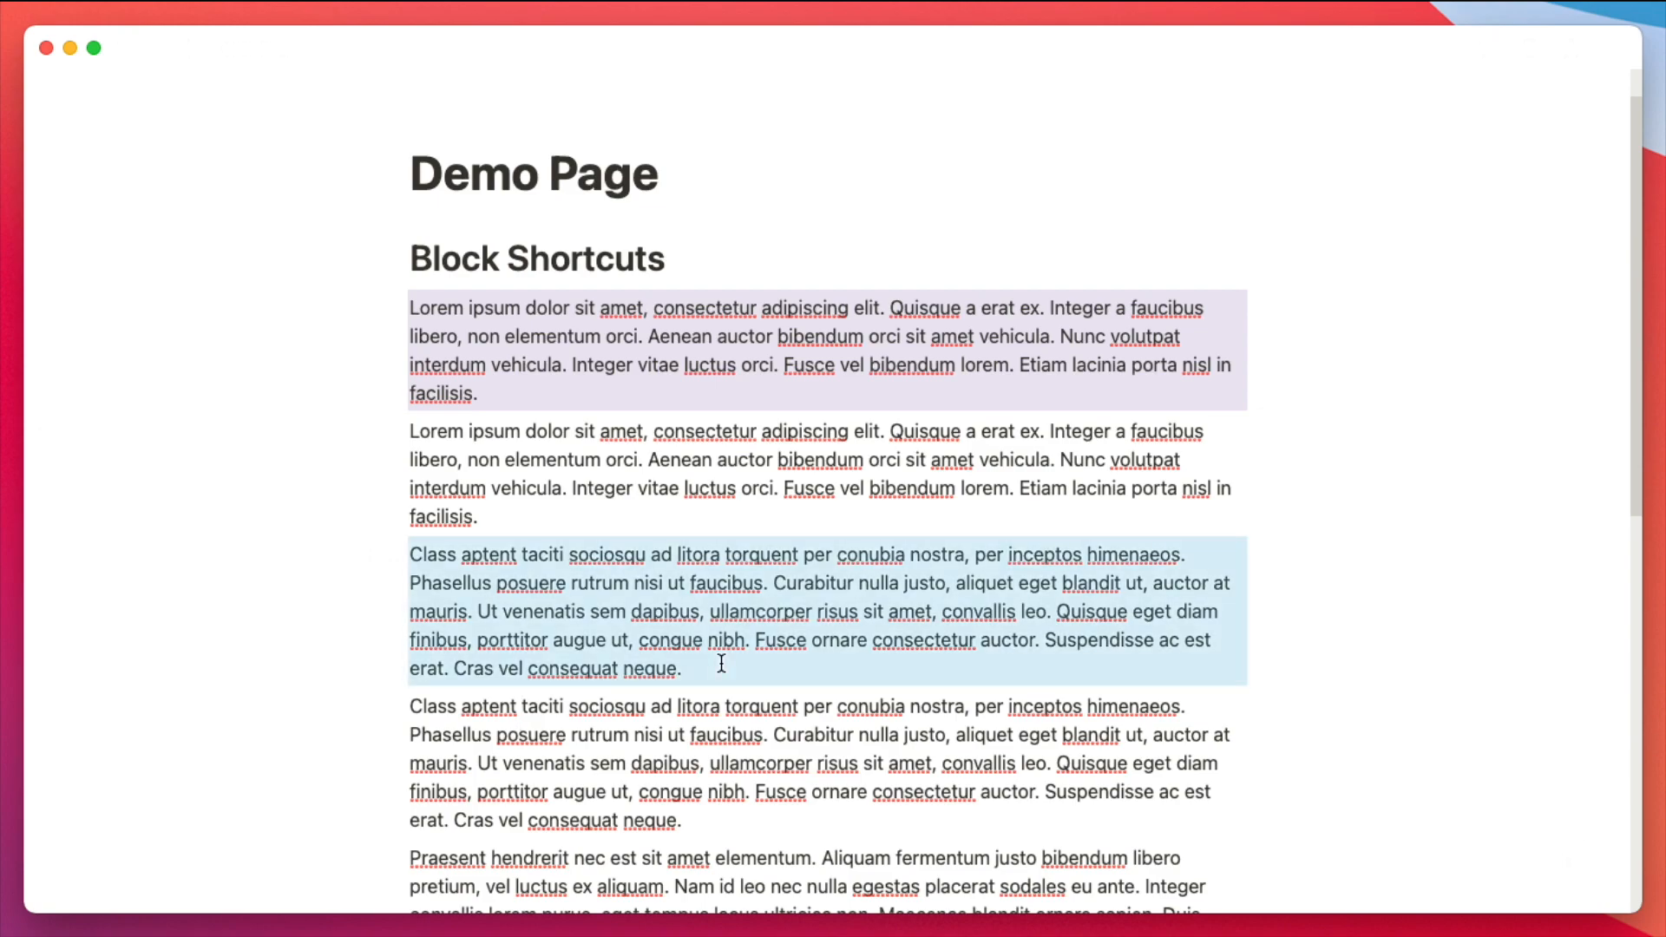
key("shift+super+h")
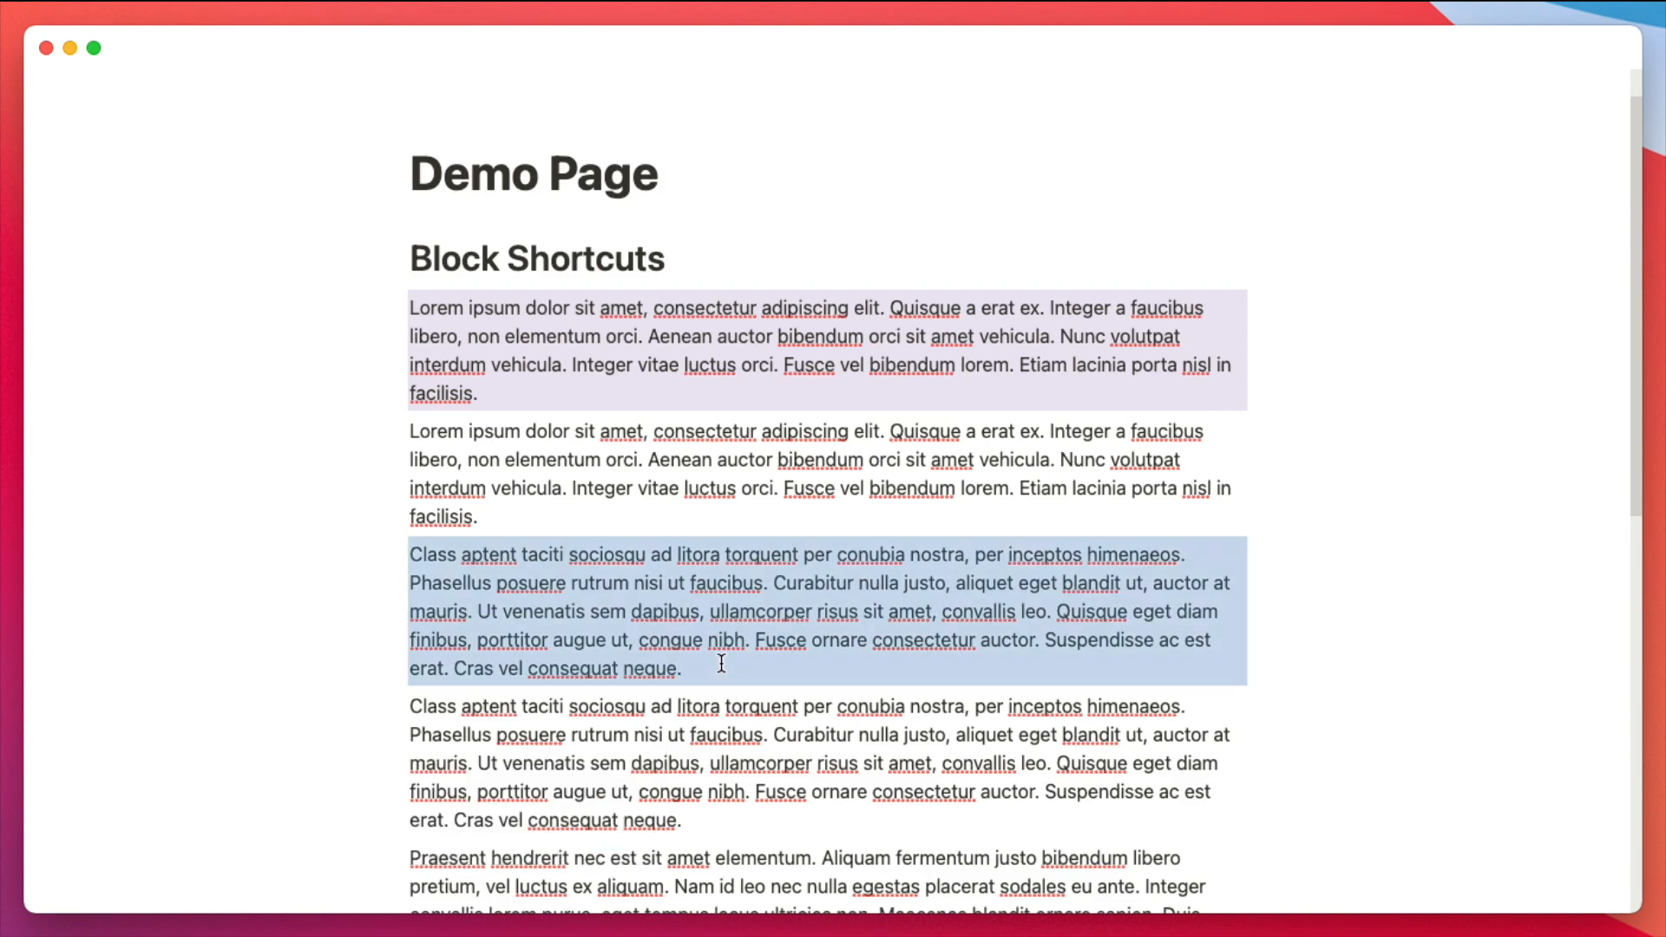
left_click(721, 664)
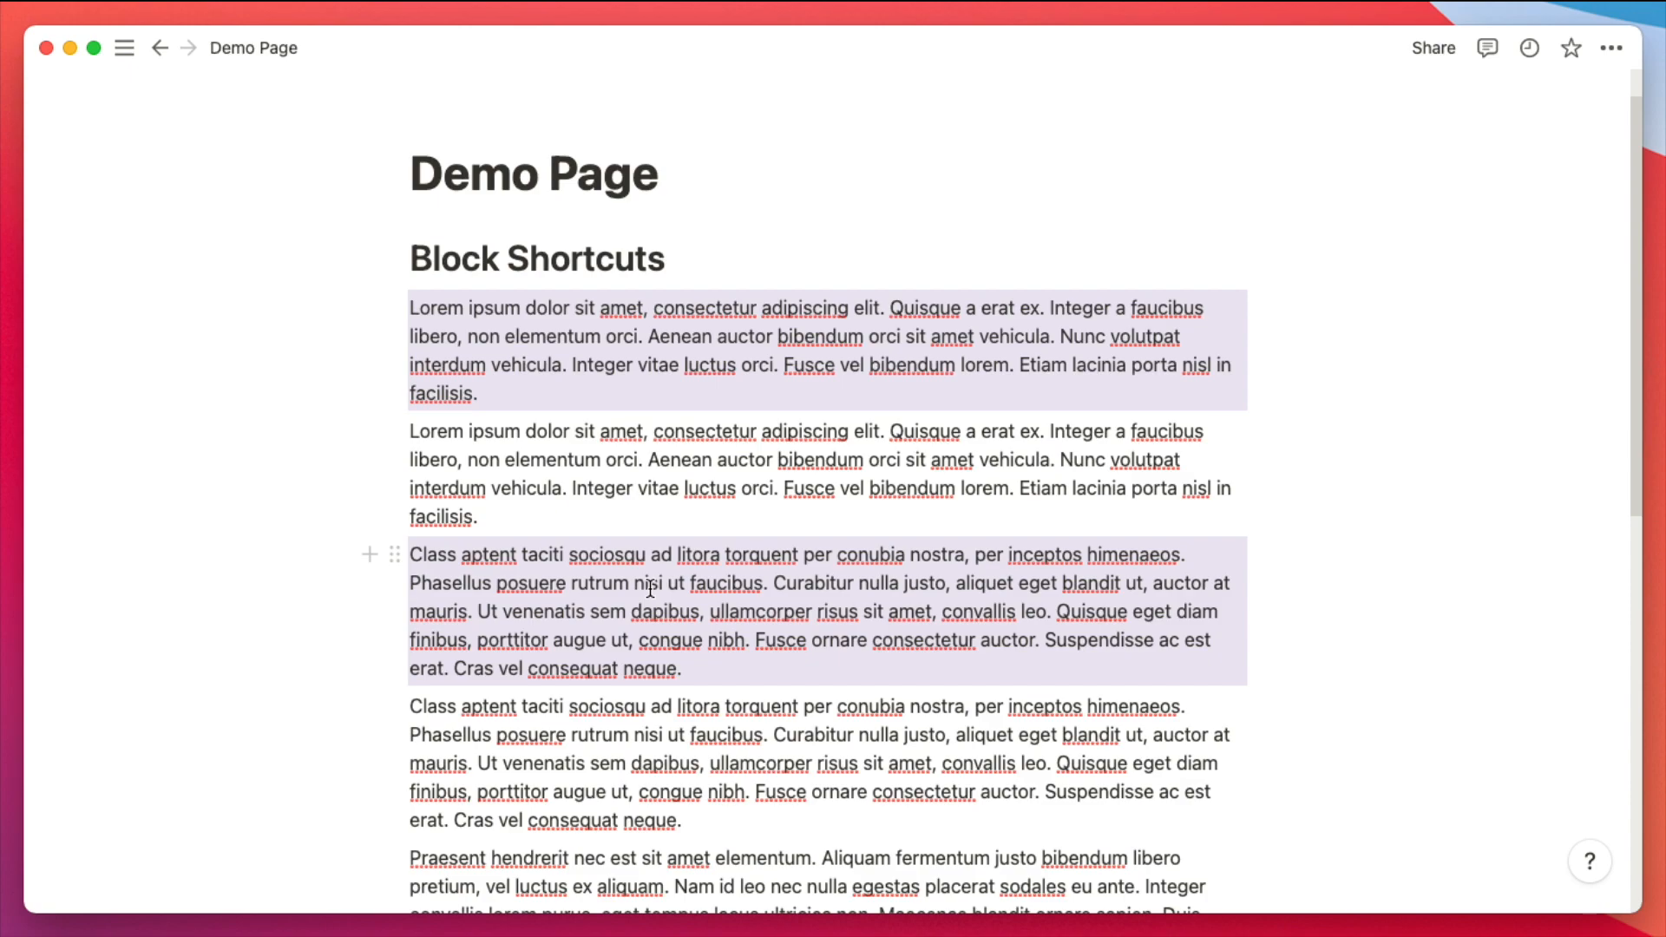
- Apply the last used purple background to the second Praesent paragraph at the end of the page
scroll(652, 589, "down", 5)
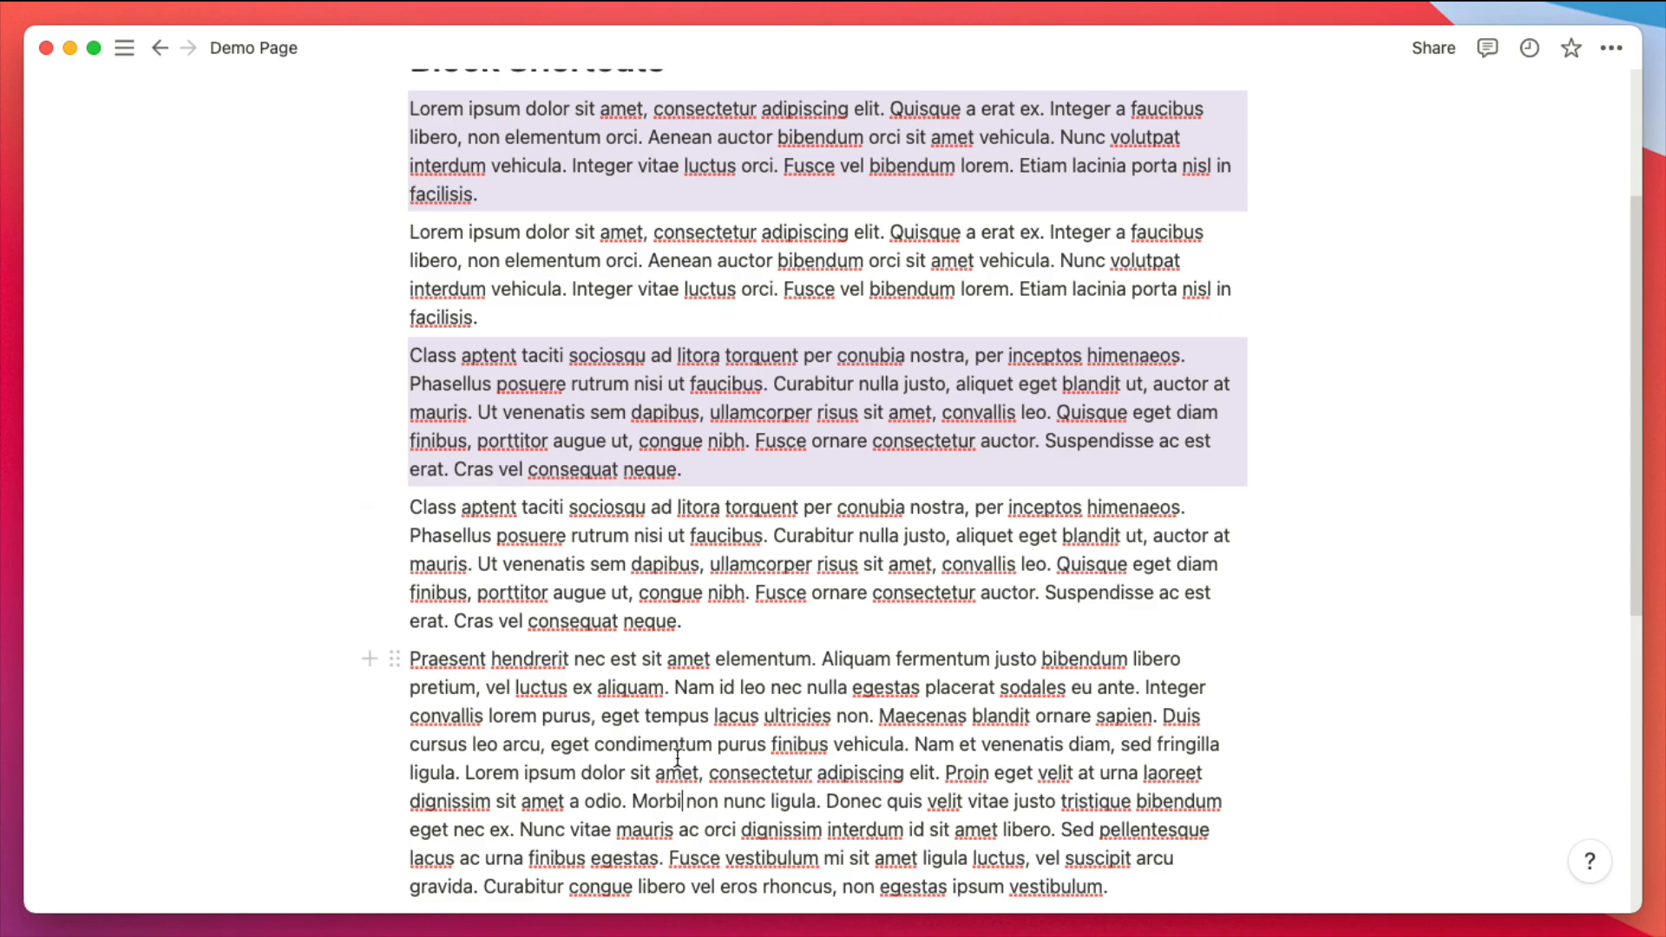
scroll(677, 759, "down", 10)
left_click(646, 544)
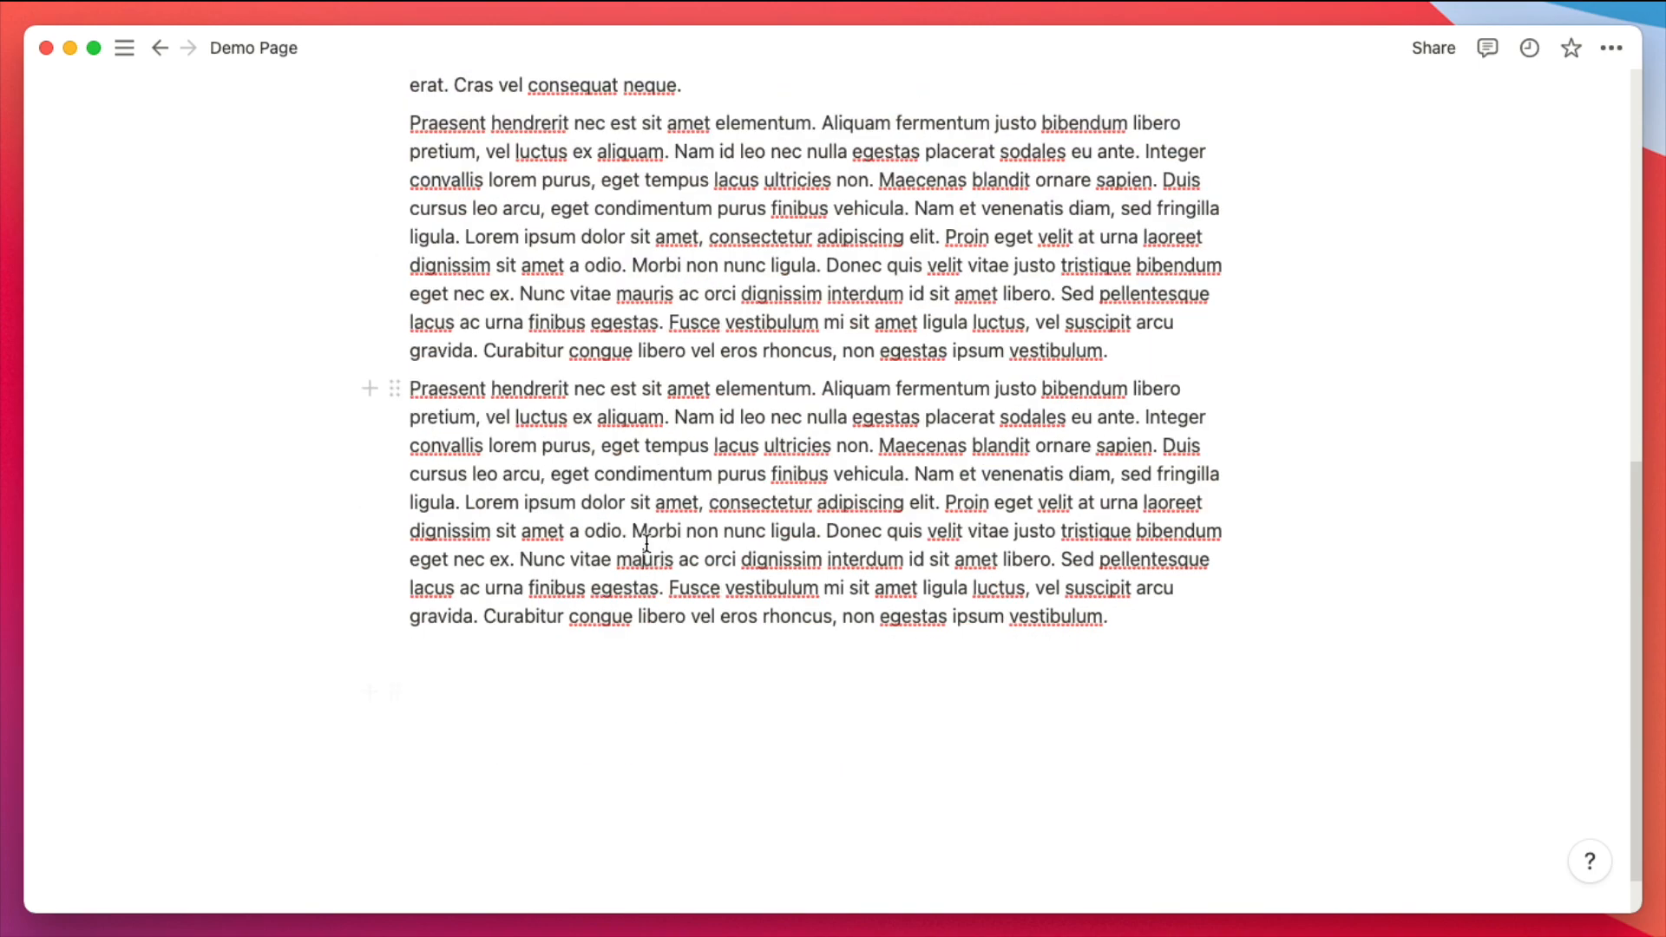
key("Escape")
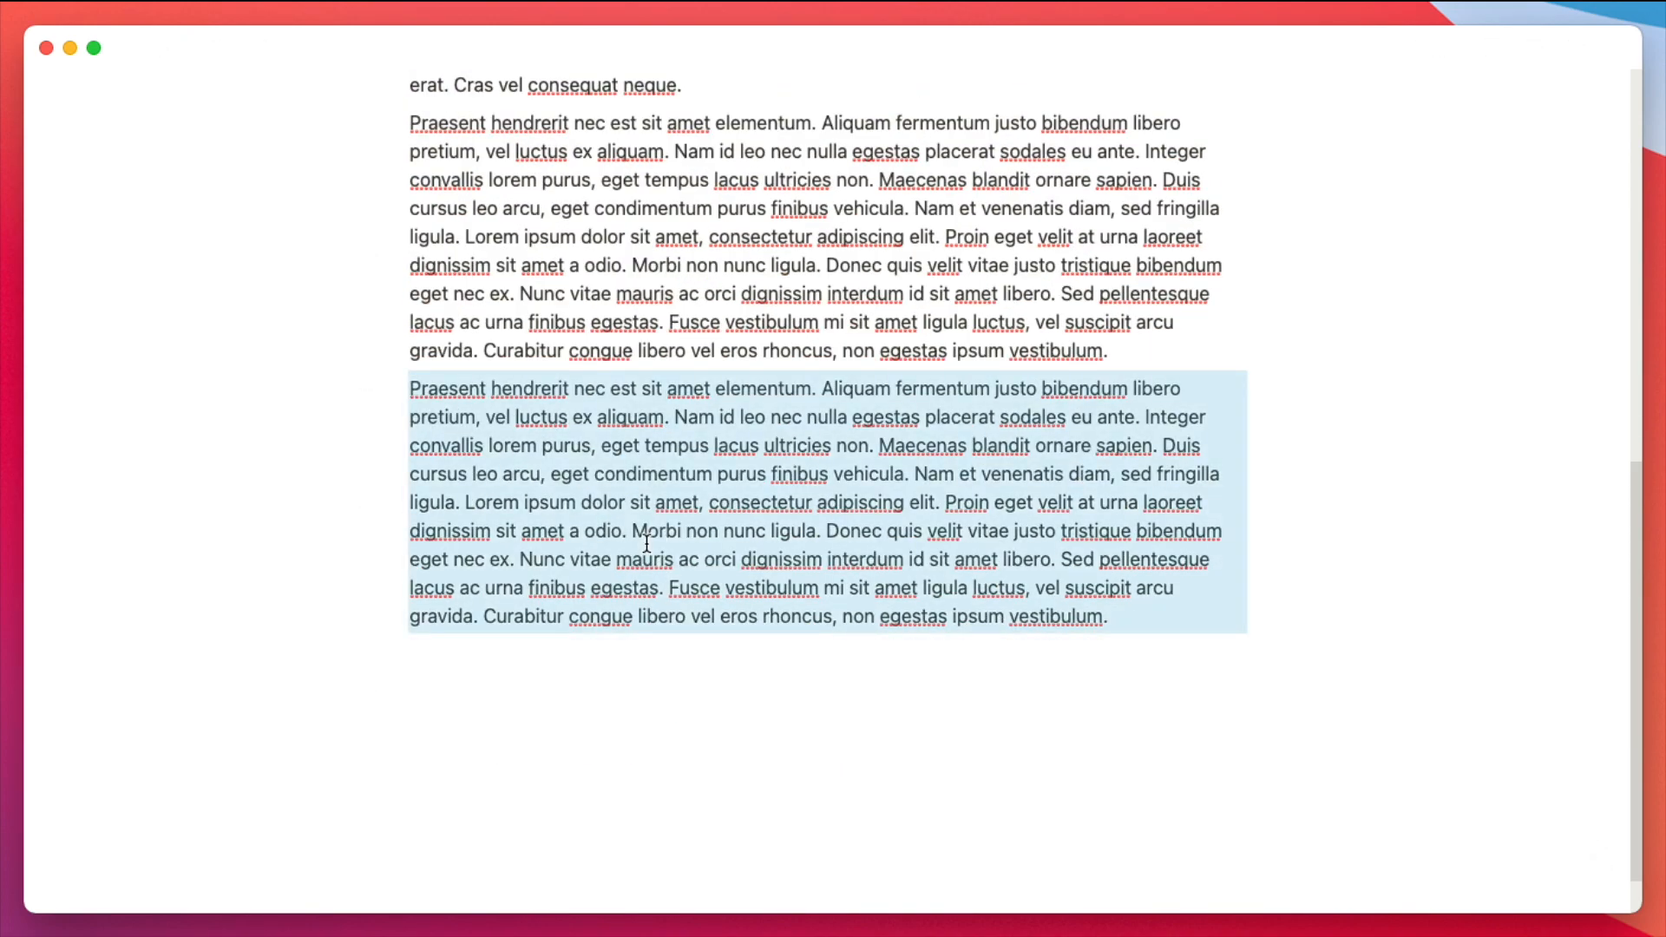
left_click(675, 750)
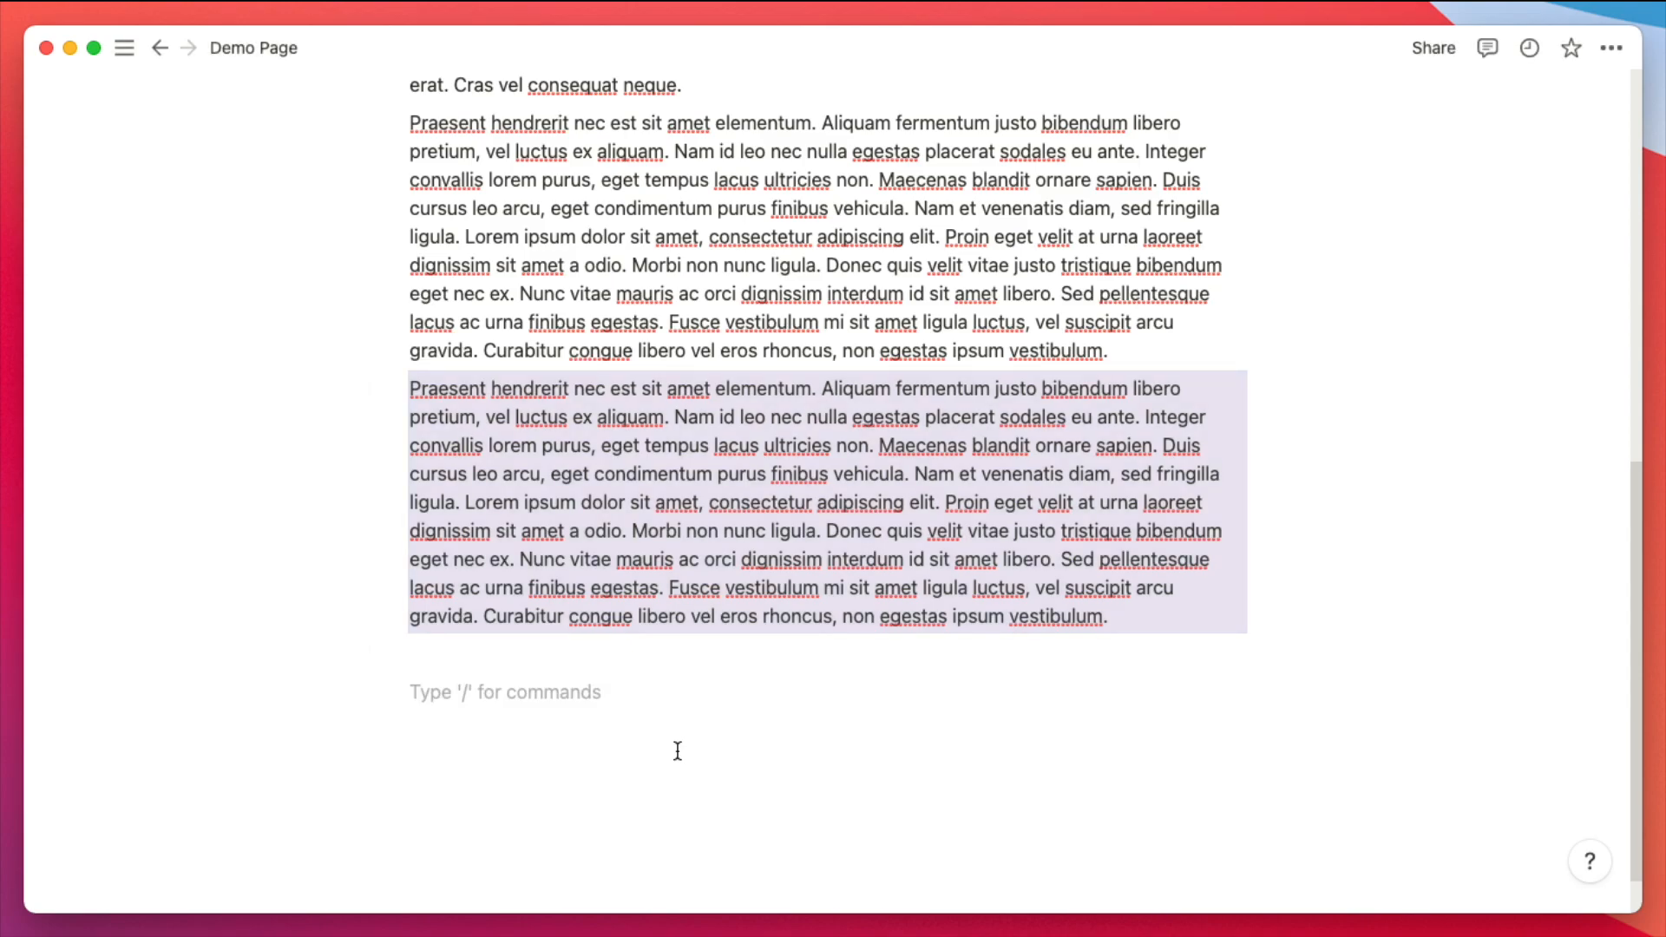
- Select all blocks on the page and remove their purple backgrounds
scroll(677, 748, "up", 2)
scroll(695, 642, "up", 2)
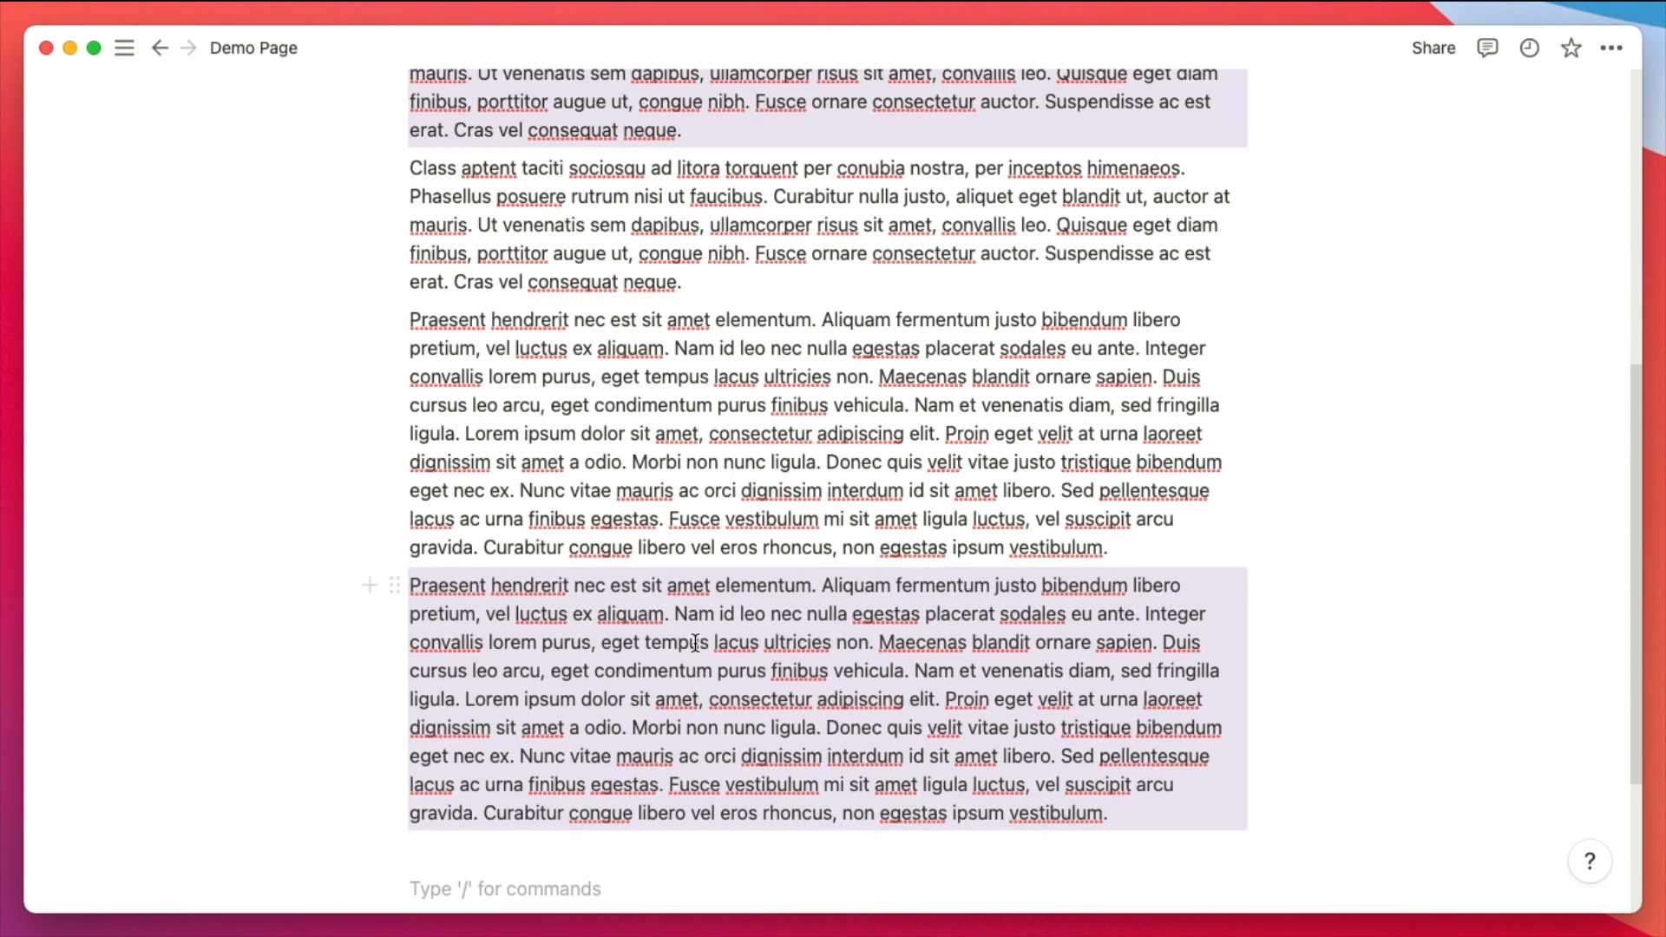
scroll(695, 643, "up", 3)
key("super+a")
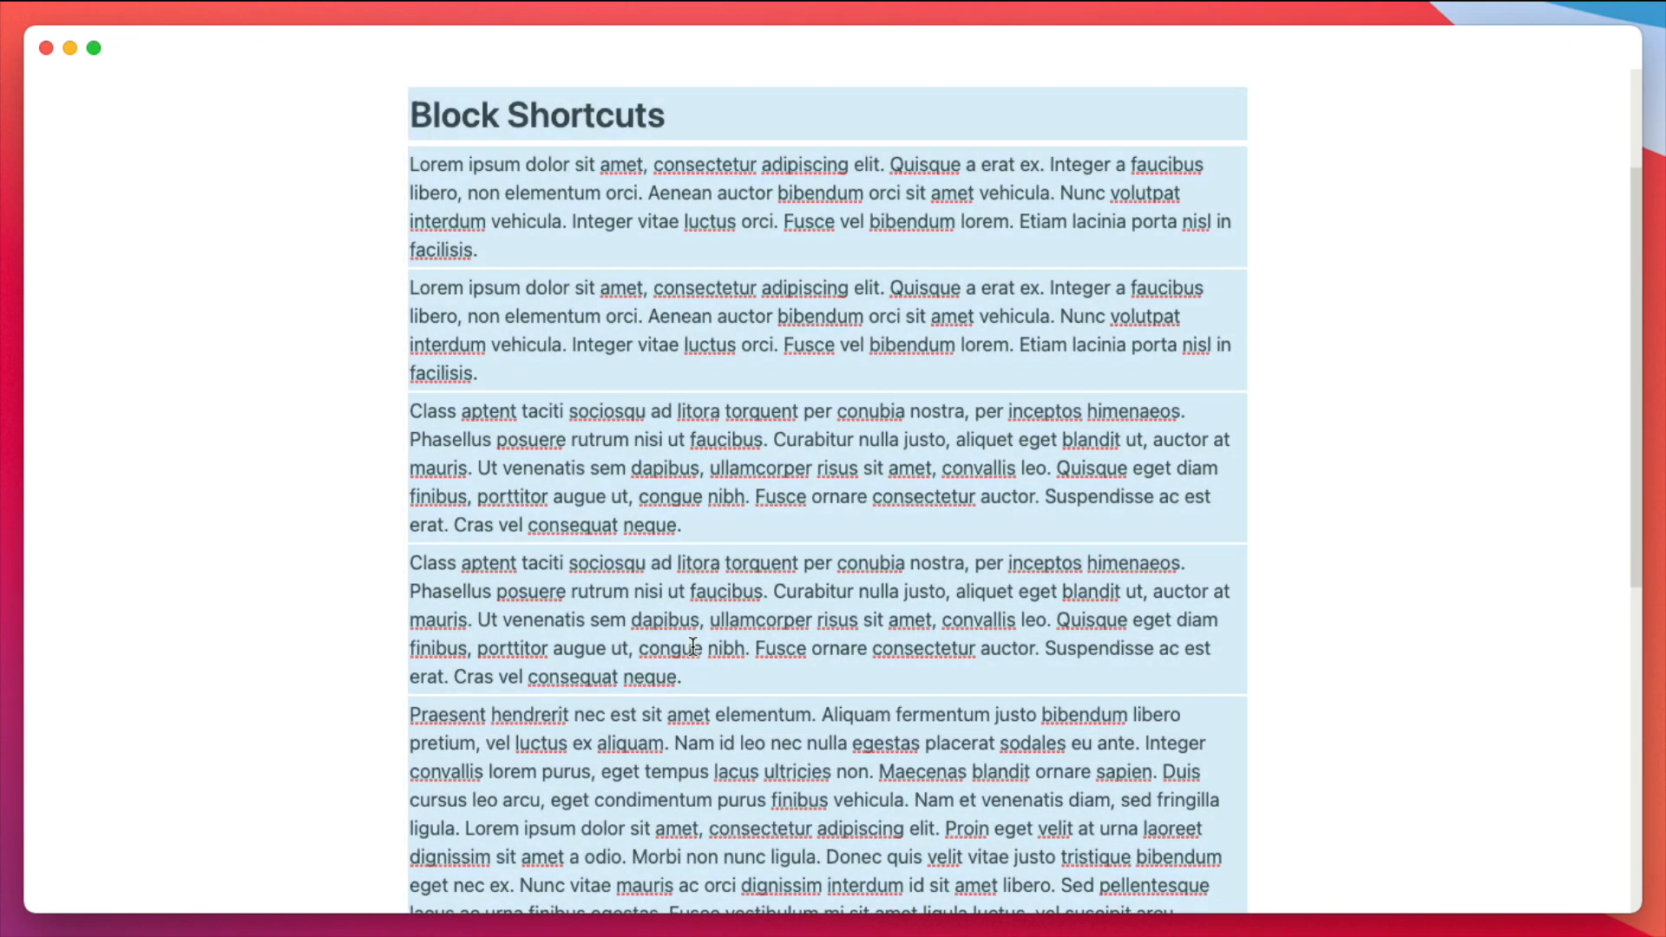
left_click(957, 512)
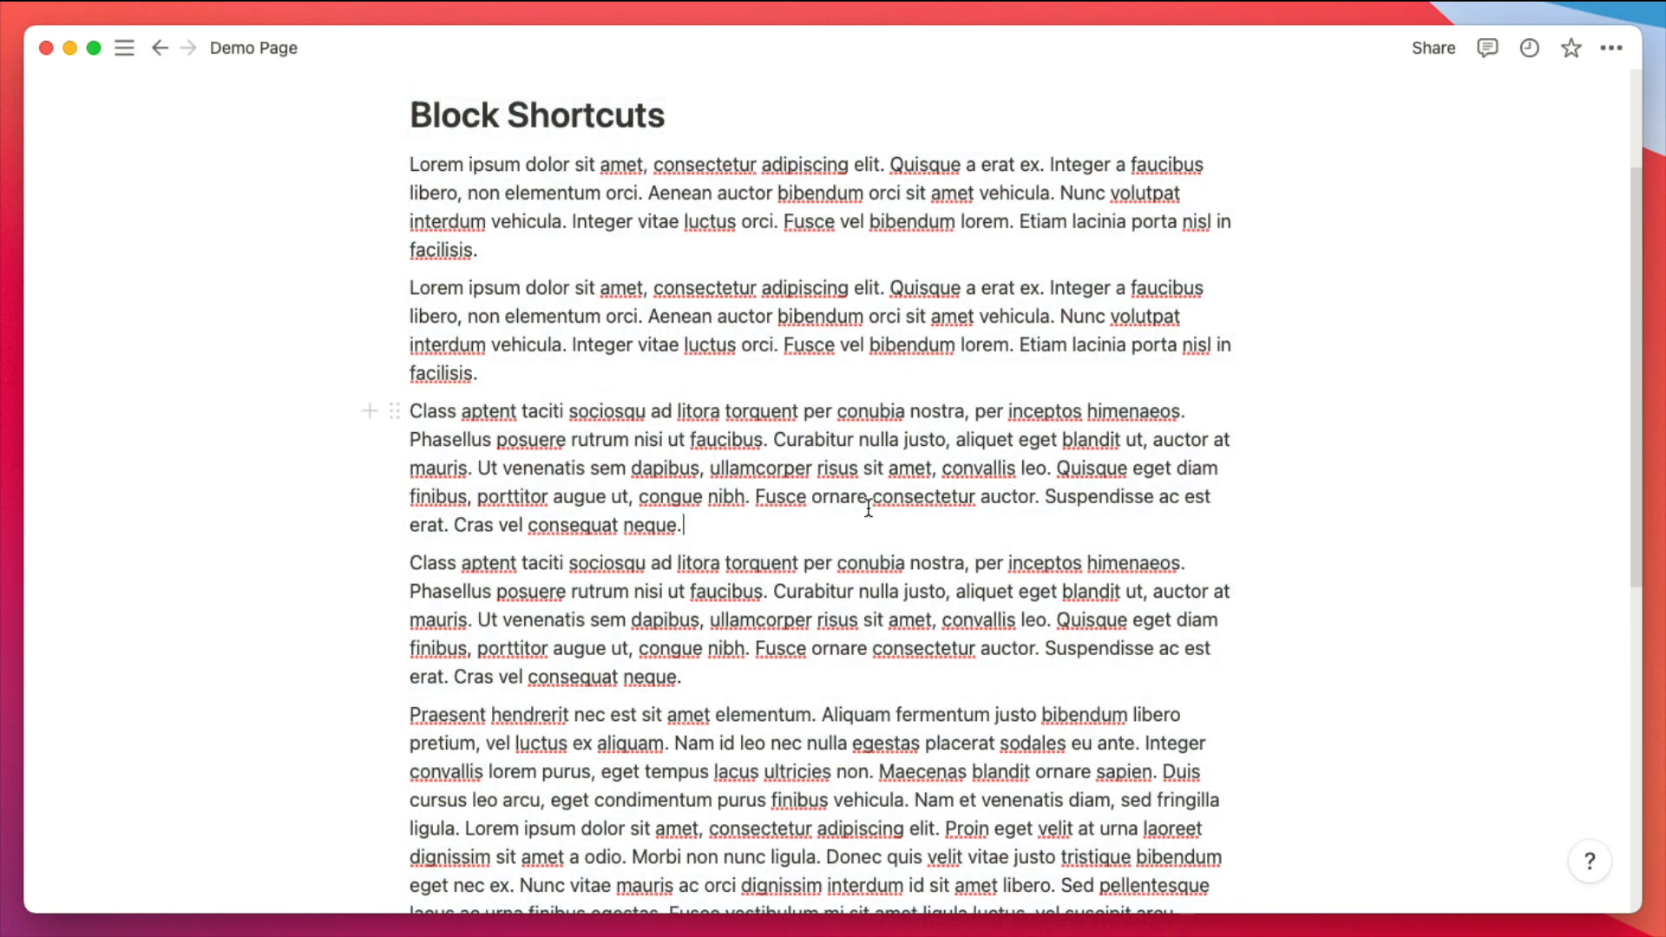
- Give the word "ipsum" at the start of the first Lorem ipsum paragraph an orange background
scroll(718, 546, "up", 3)
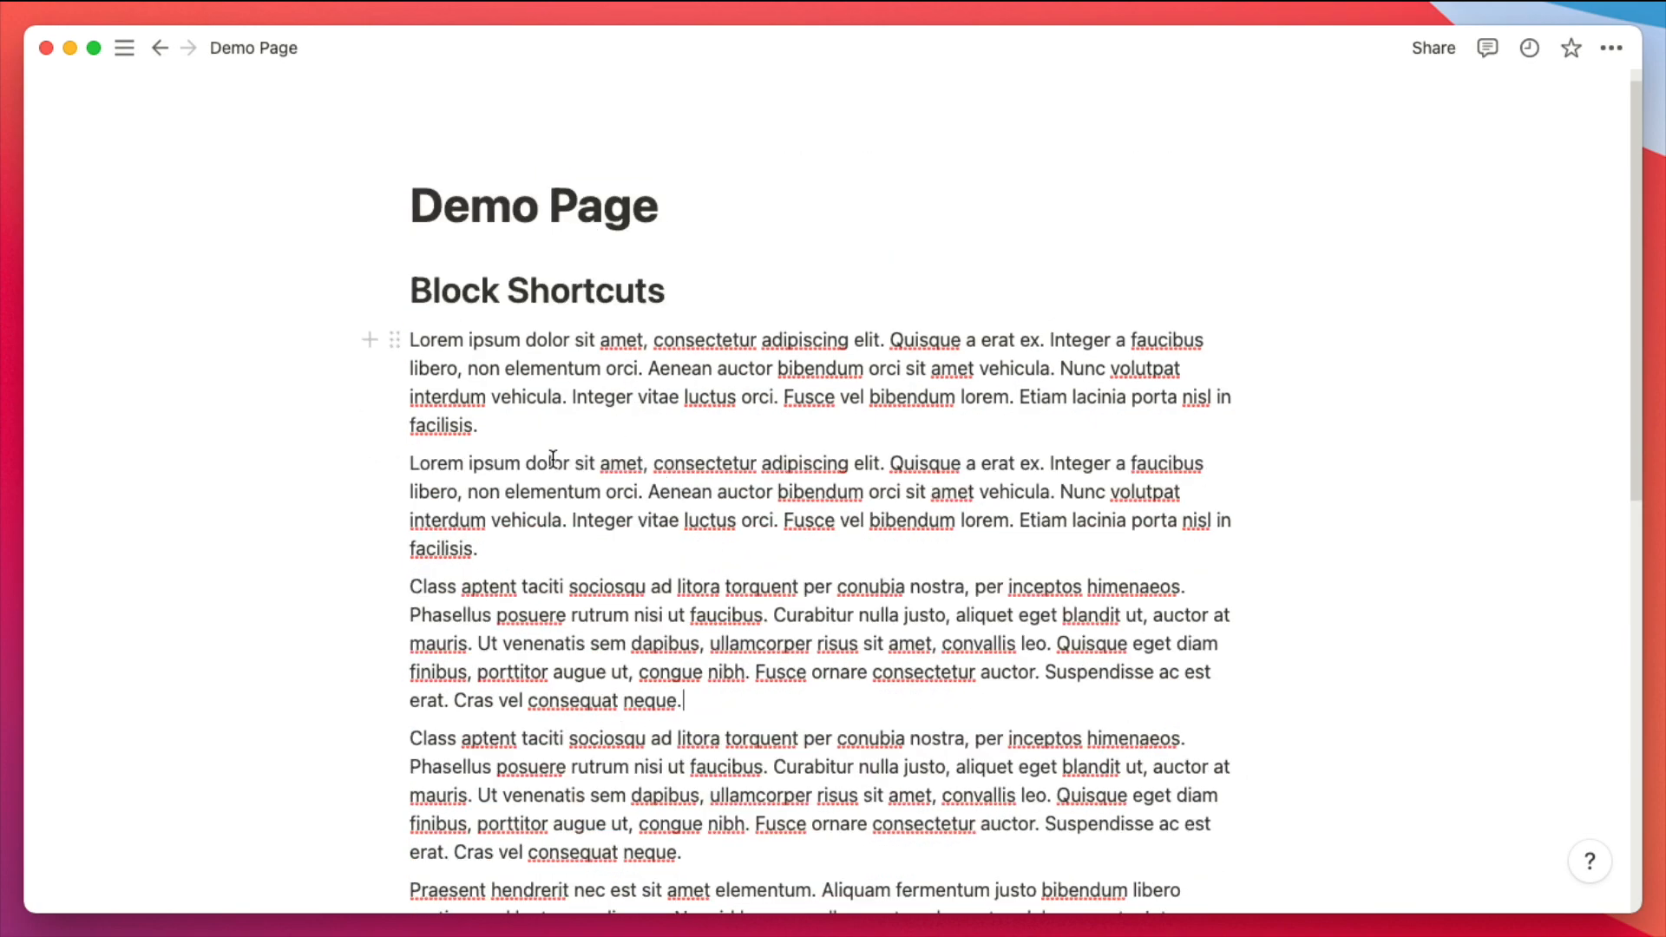
double_click(493, 340)
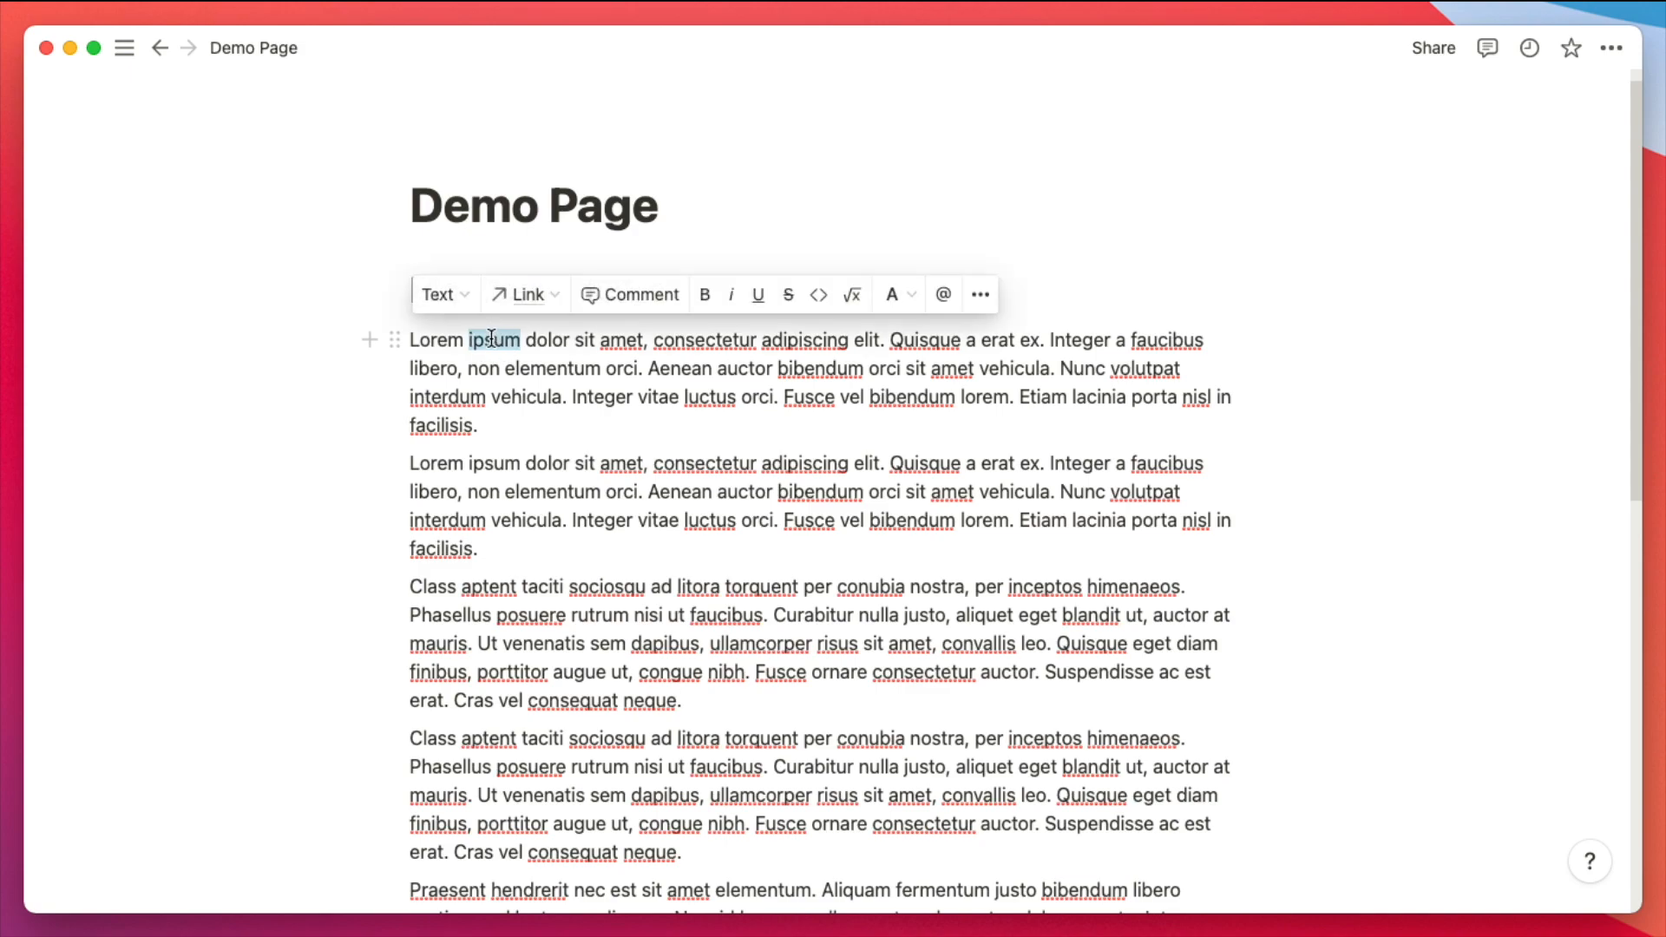
left_click(902, 293)
scroll(956, 831, "down", 2)
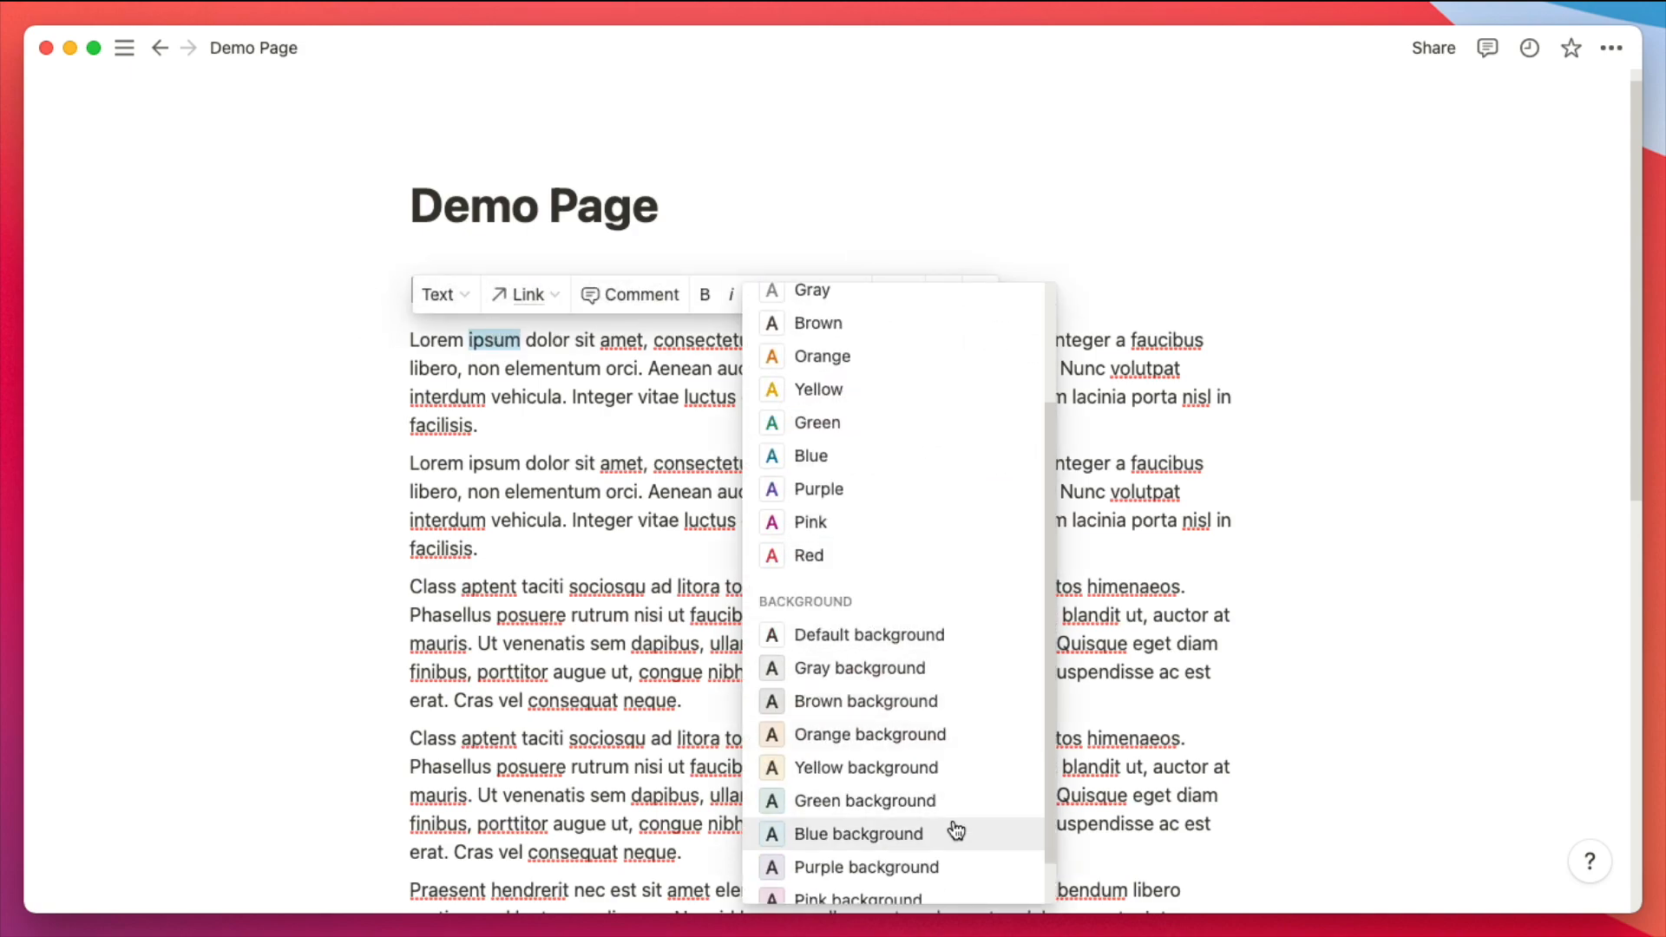
left_click(843, 734)
left_click(576, 521)
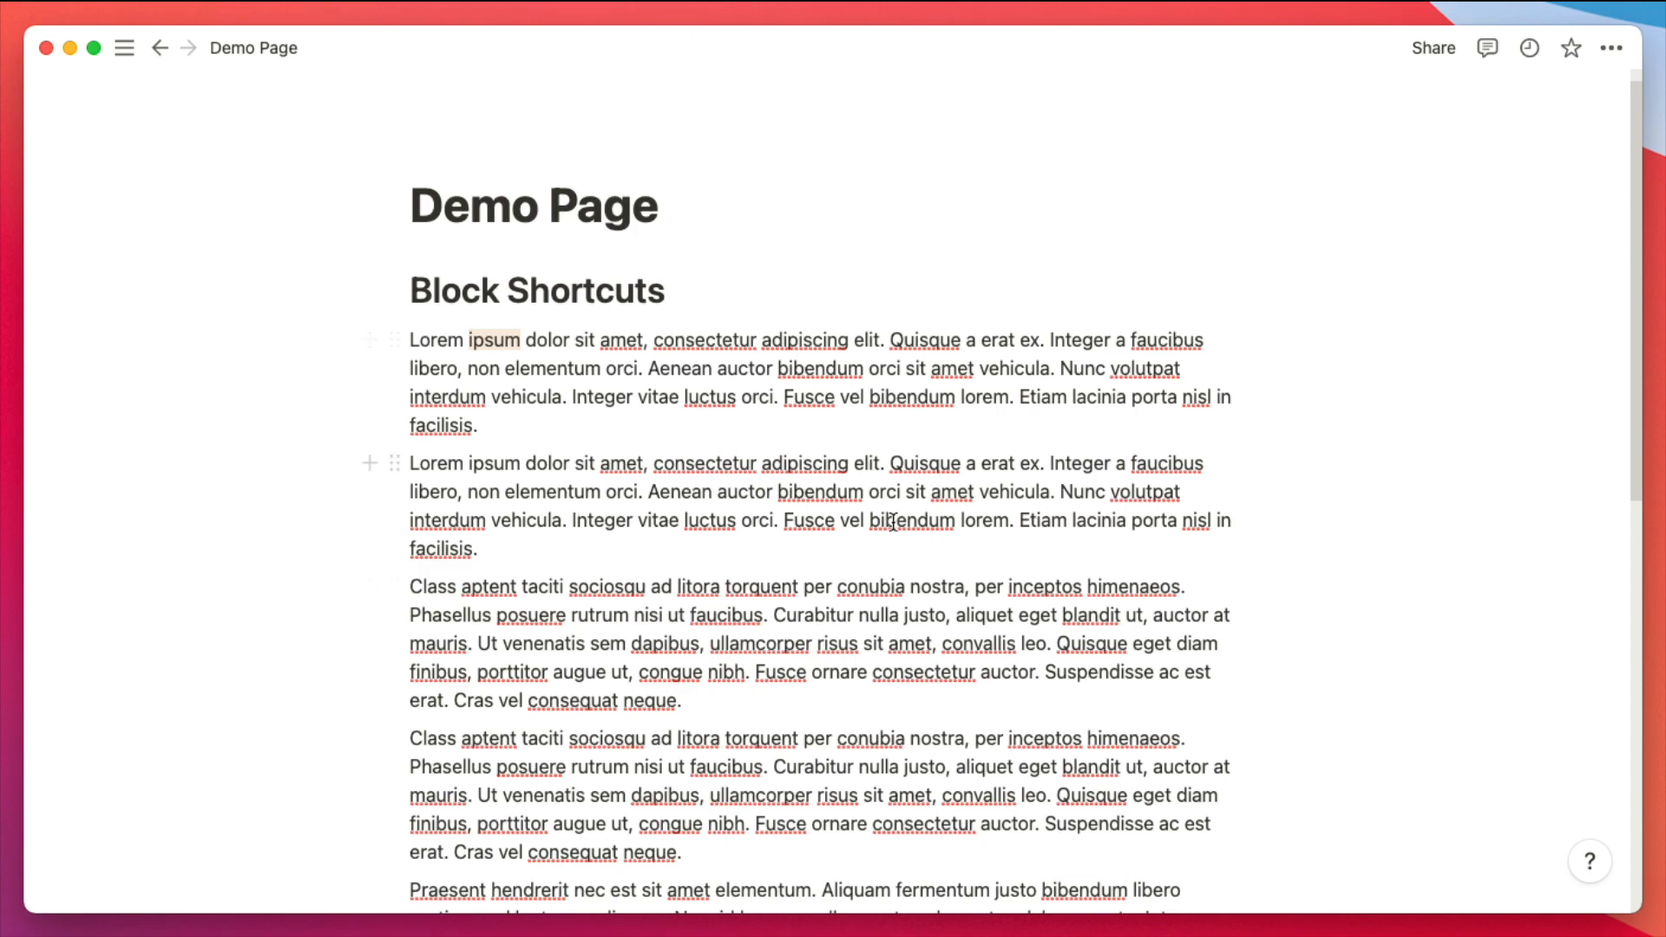
- Apply the last used orange background to the words "tempus", "ligula" and "congue" in the first Praesent paragraph
scroll(744, 640, "up", 1)
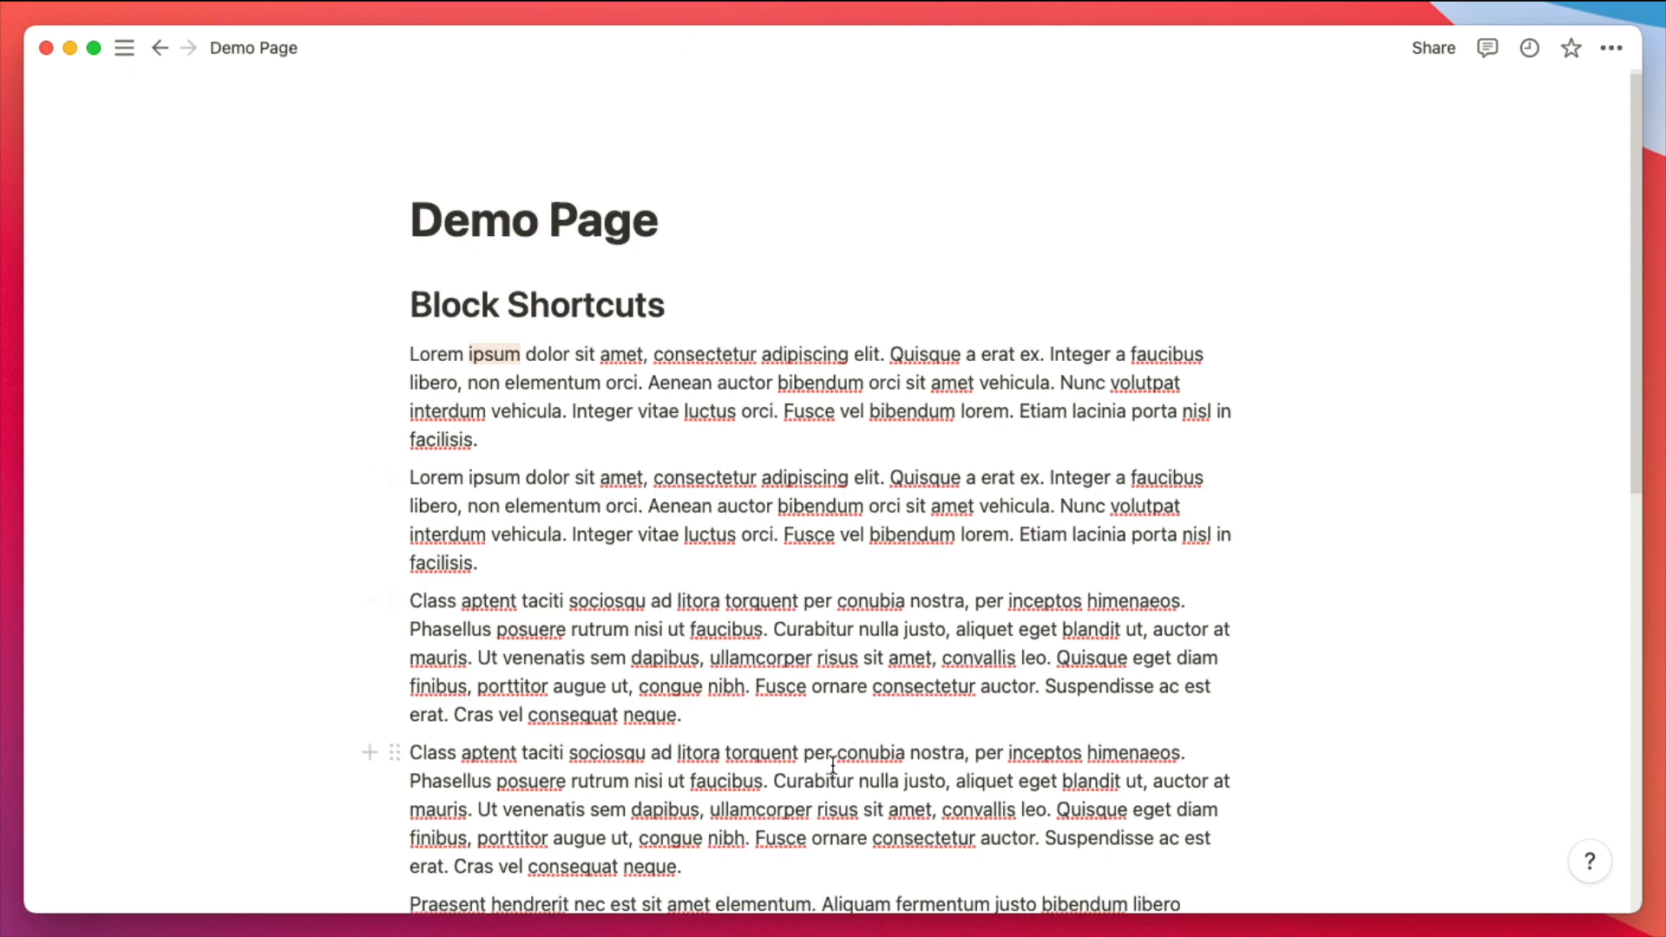
scroll(833, 763, "down", 5)
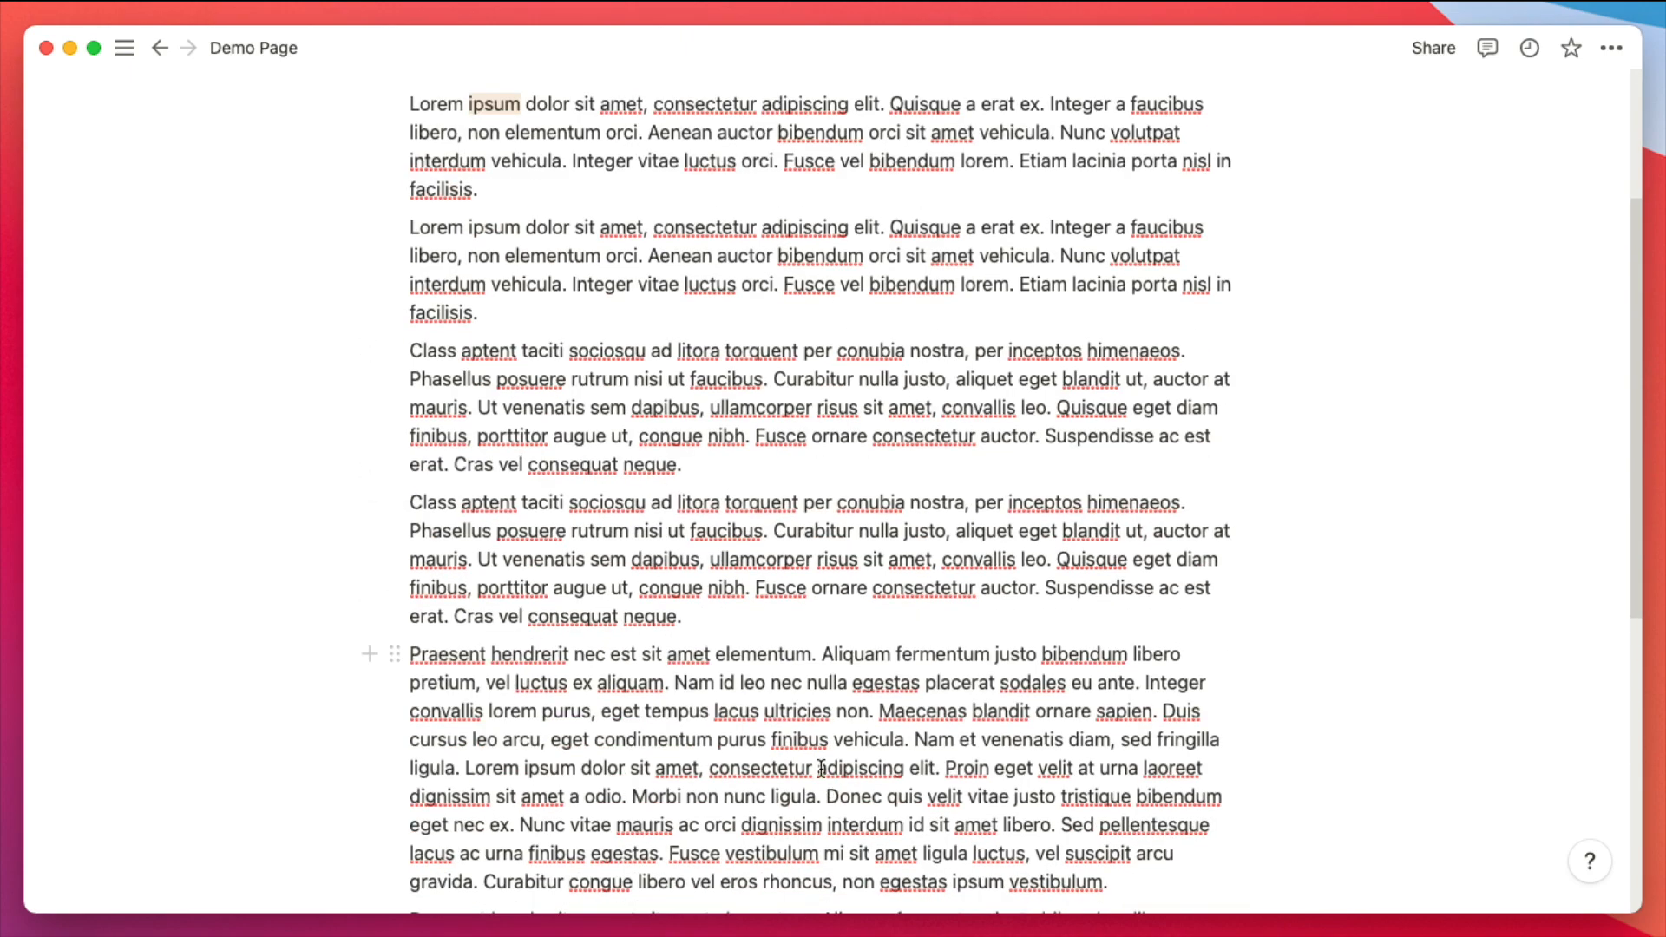
double_click(671, 713)
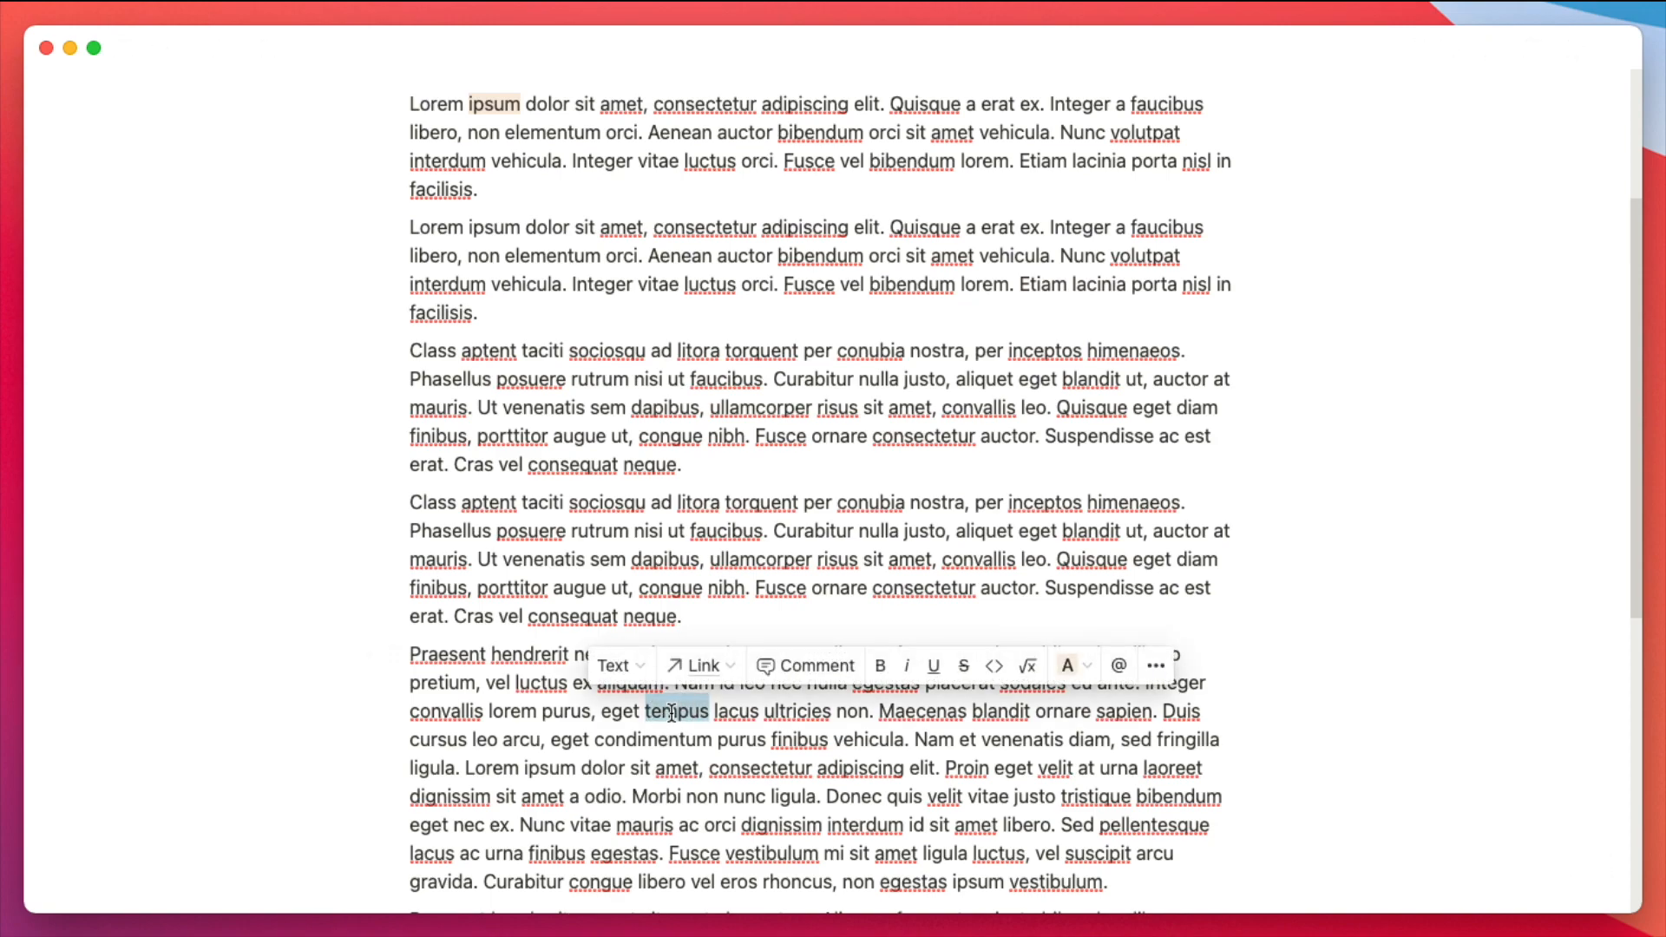
double_click(796, 798)
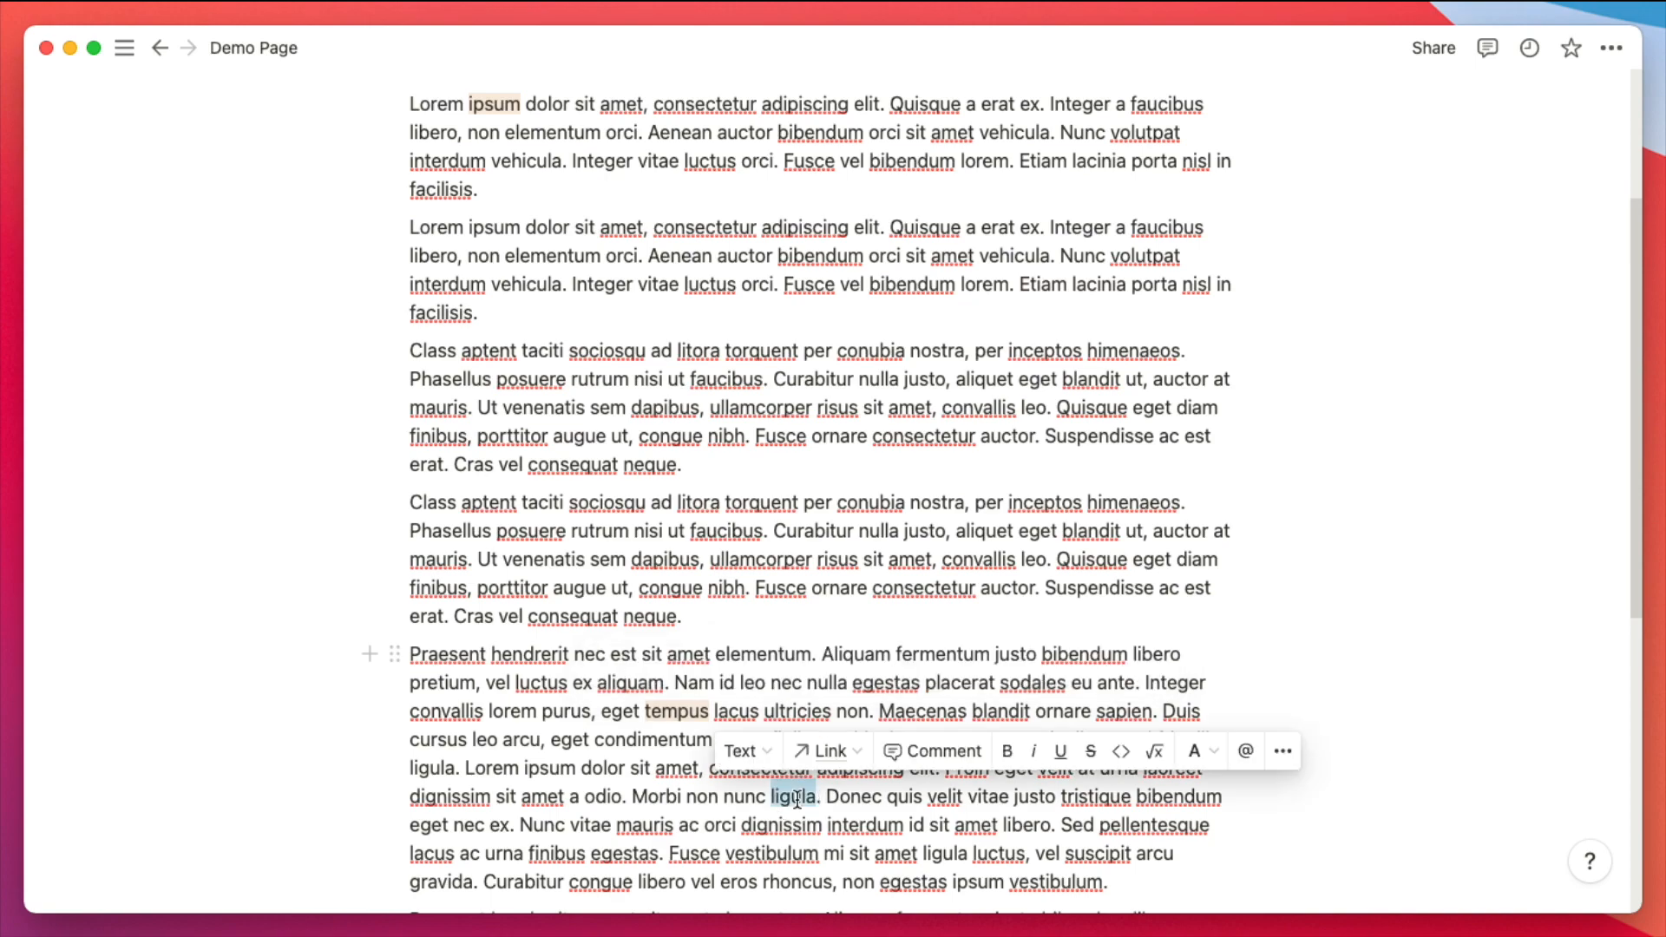
scroll(607, 824, "down", 2)
double_click(595, 796)
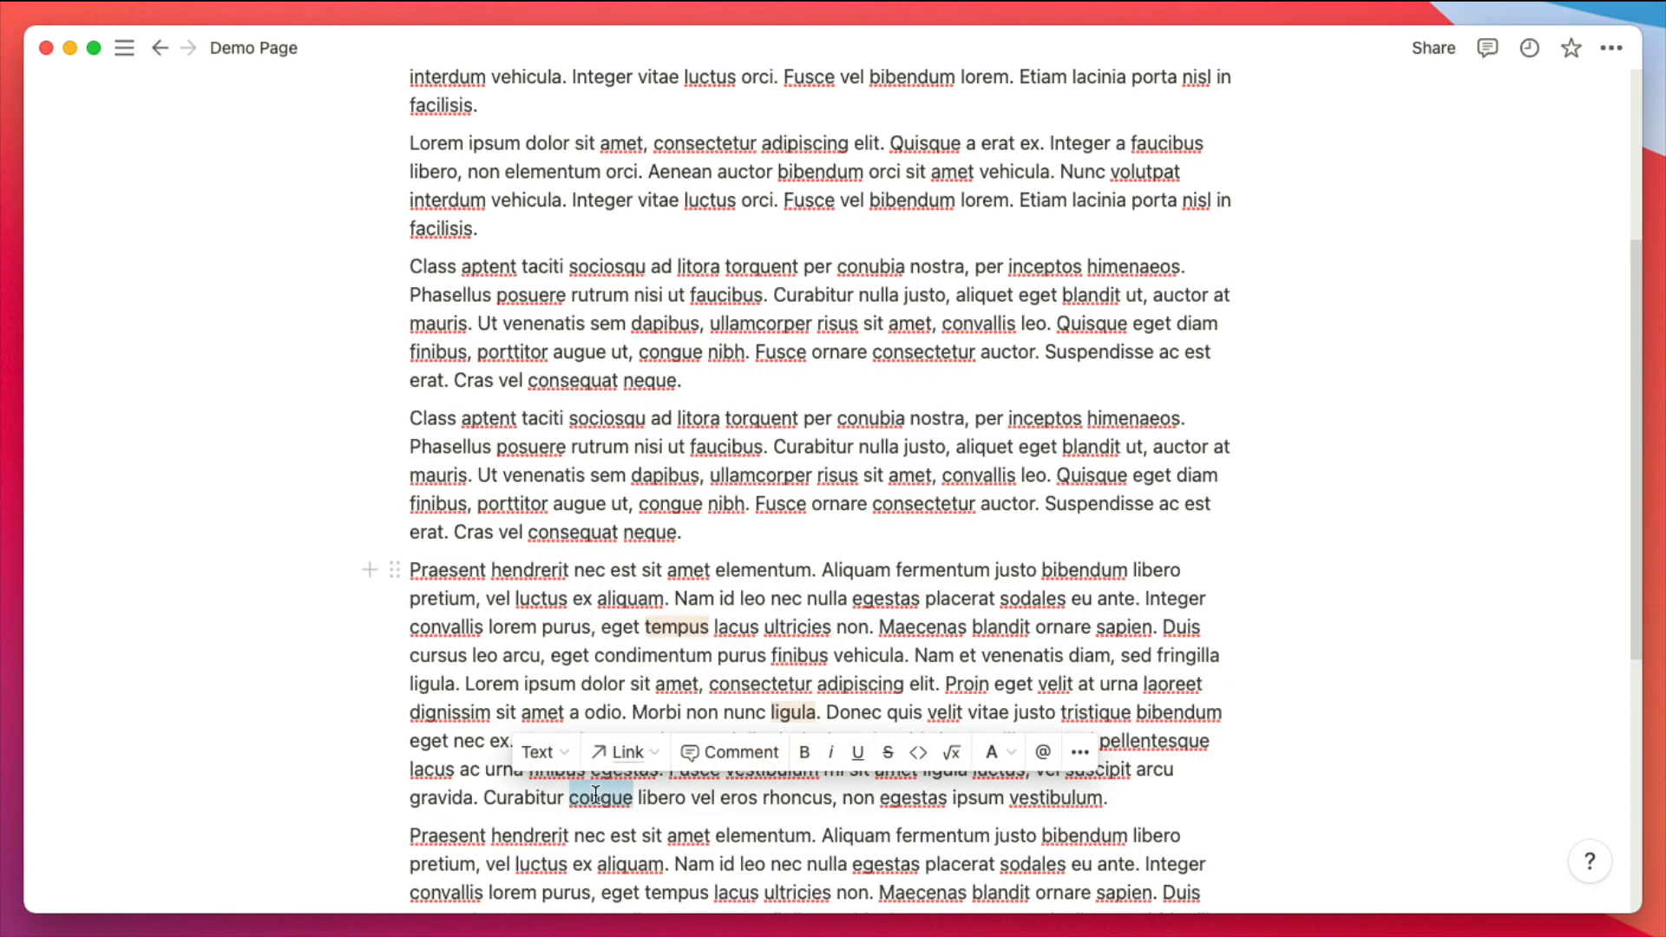
left_click(644, 512)
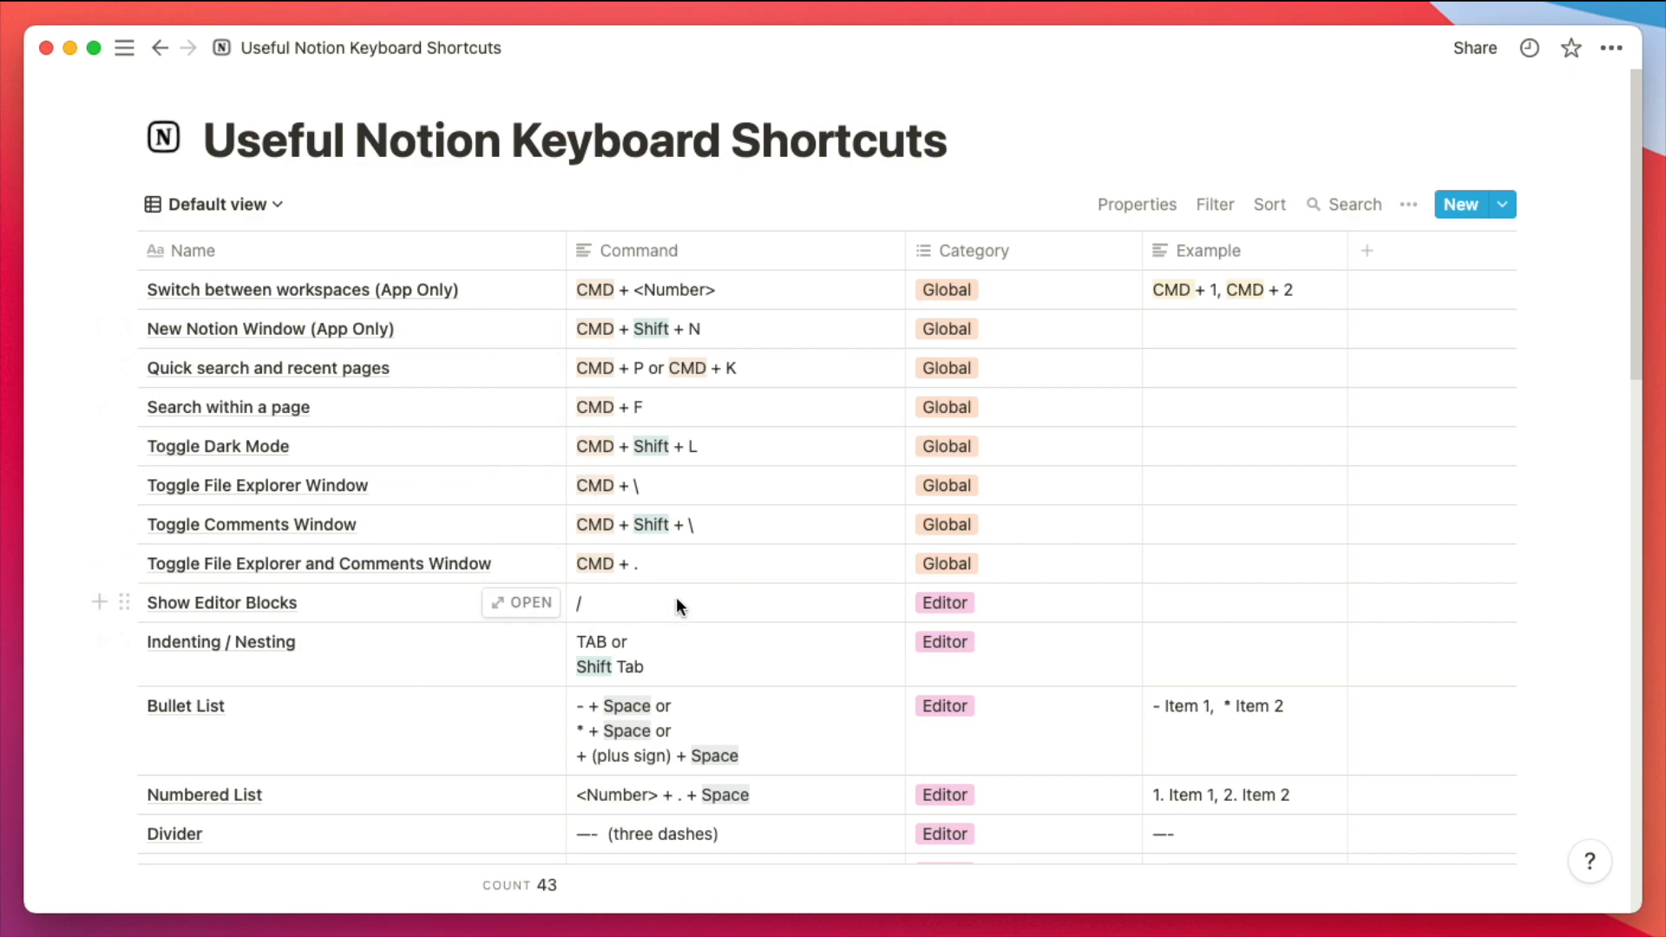
- Add a comment starting with "This" to the whole first Lorem ipsum paragraph on the Demo Page
left_click(590, 296)
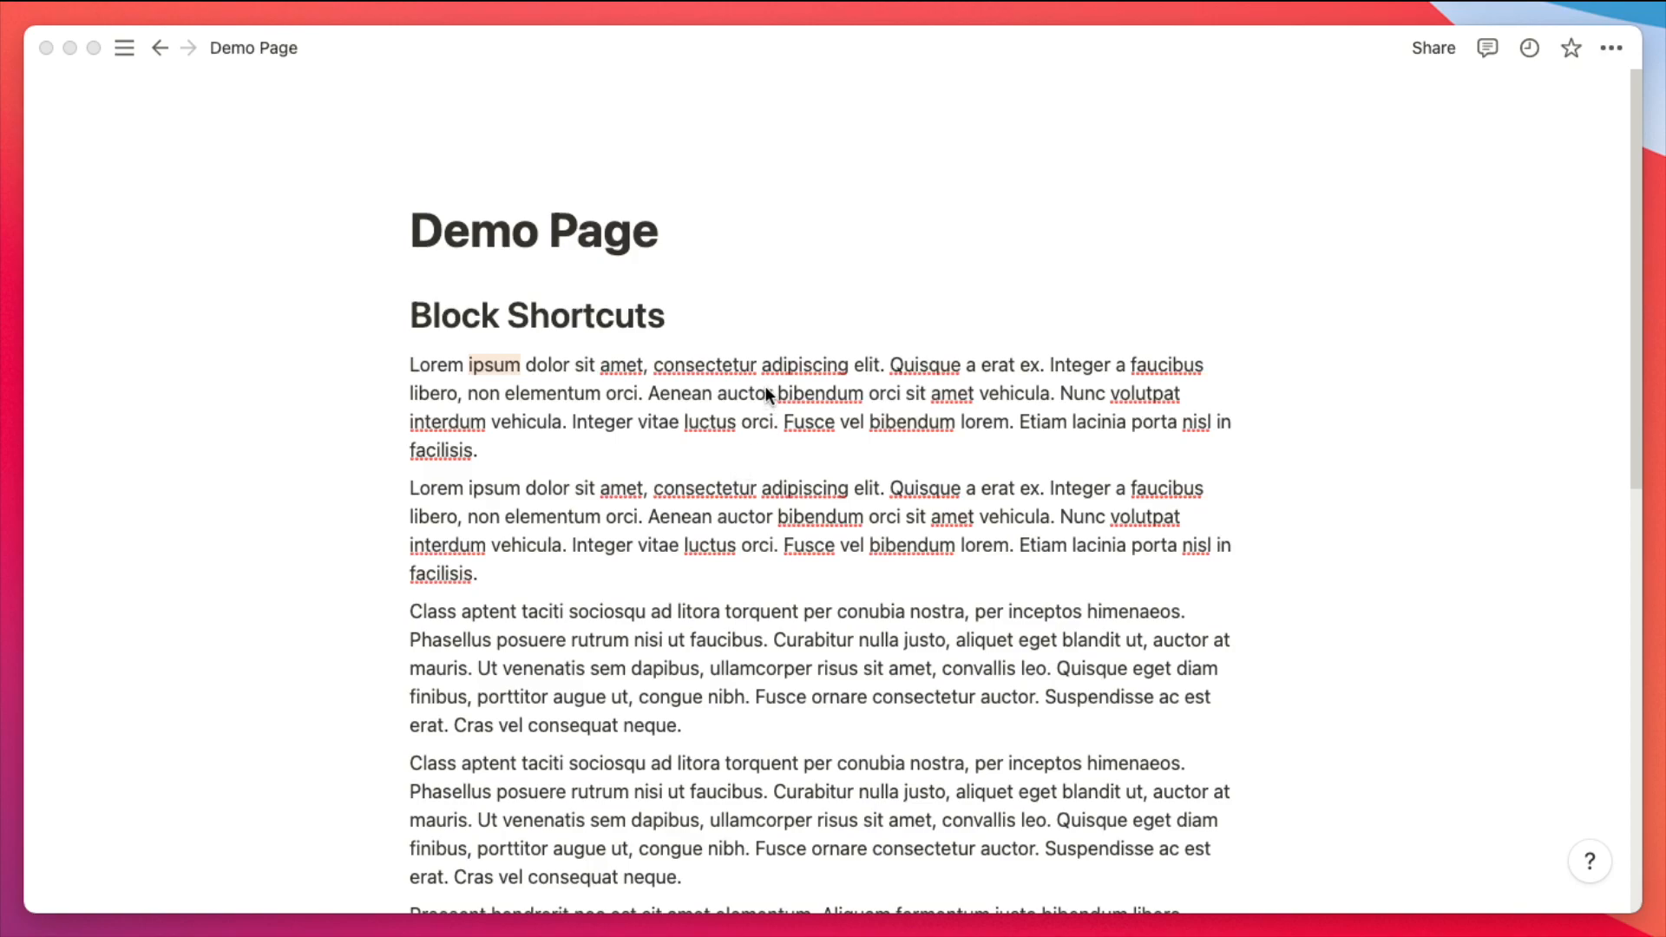
key("shift+super+m")
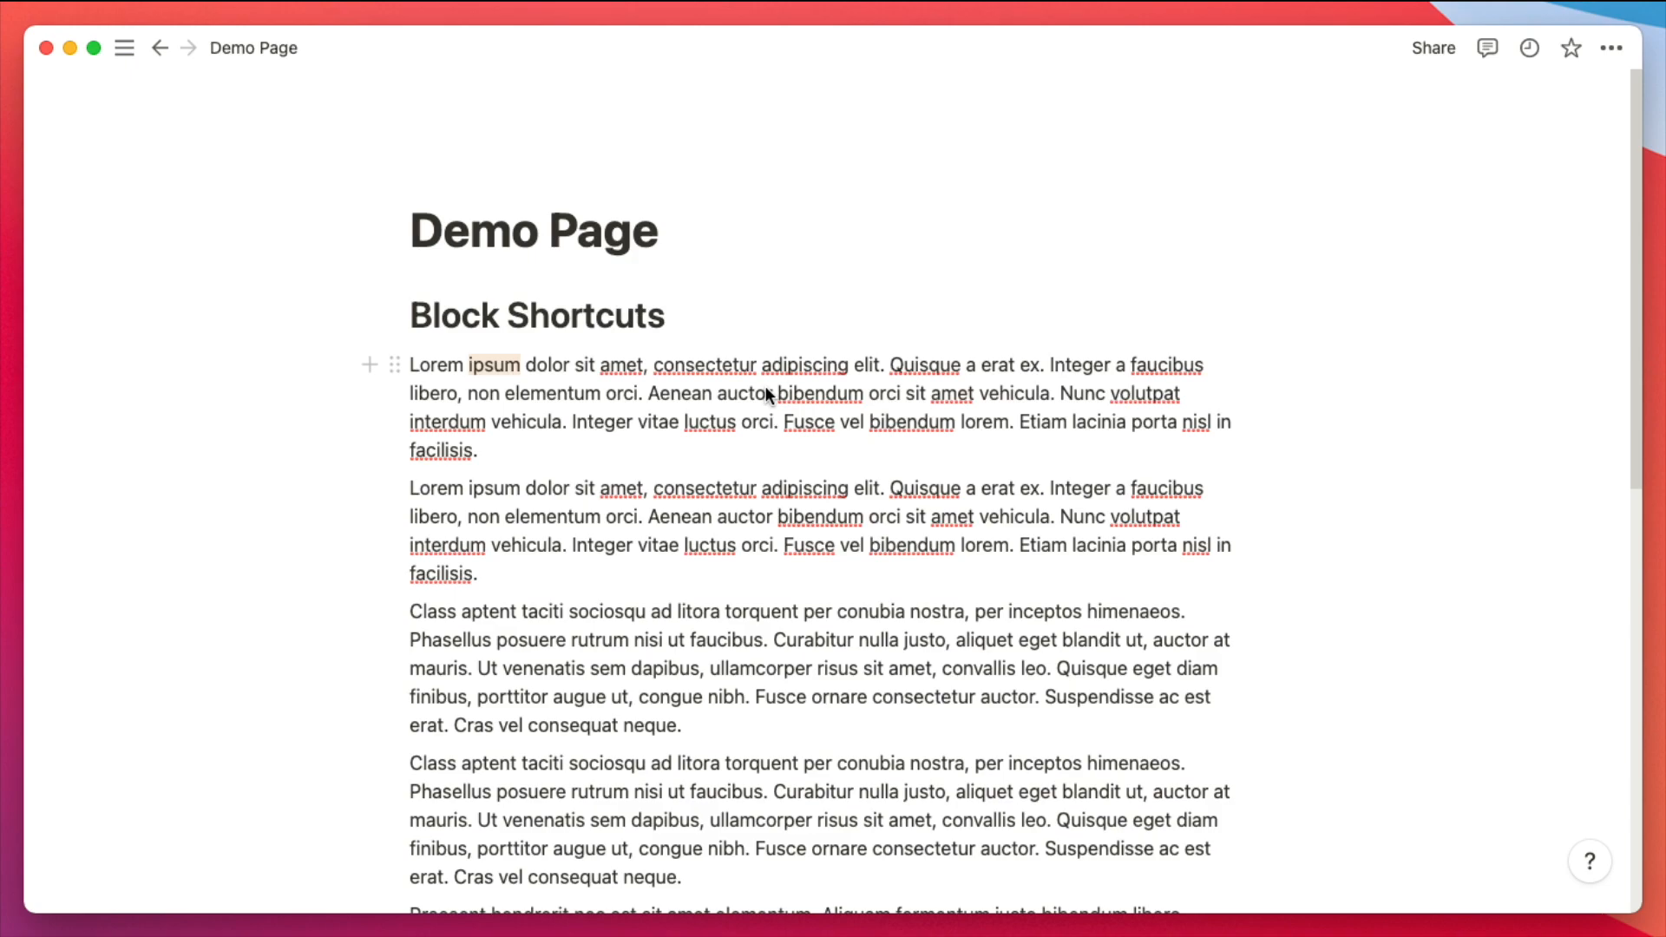
key("Escape")
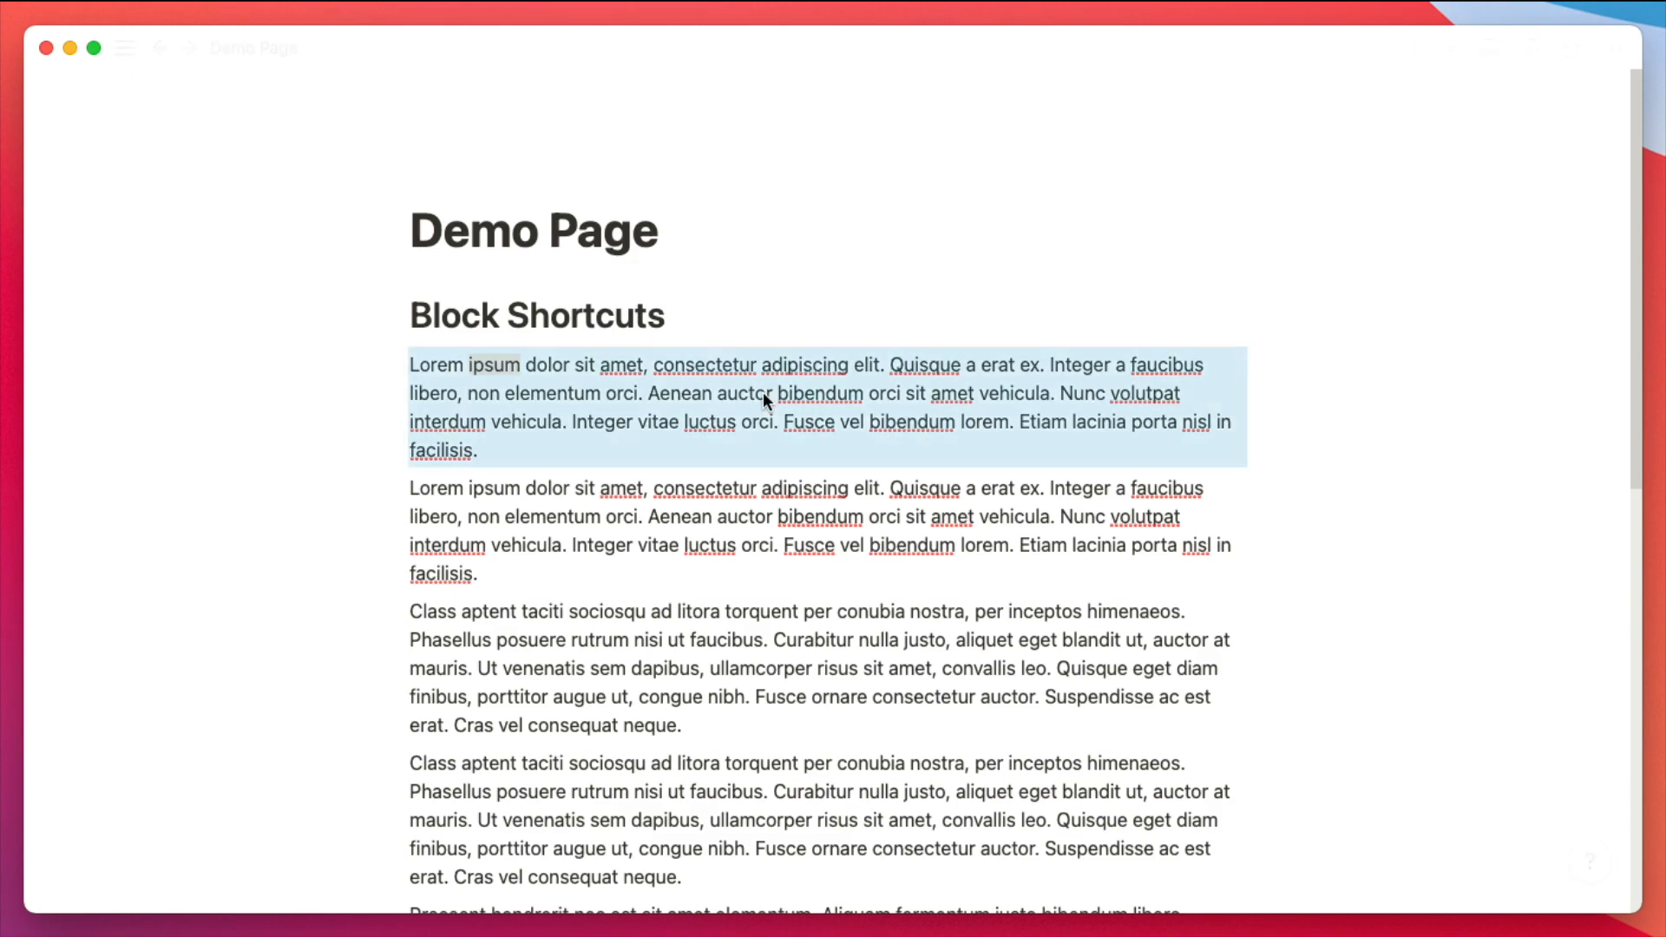
key("super+shift+m")
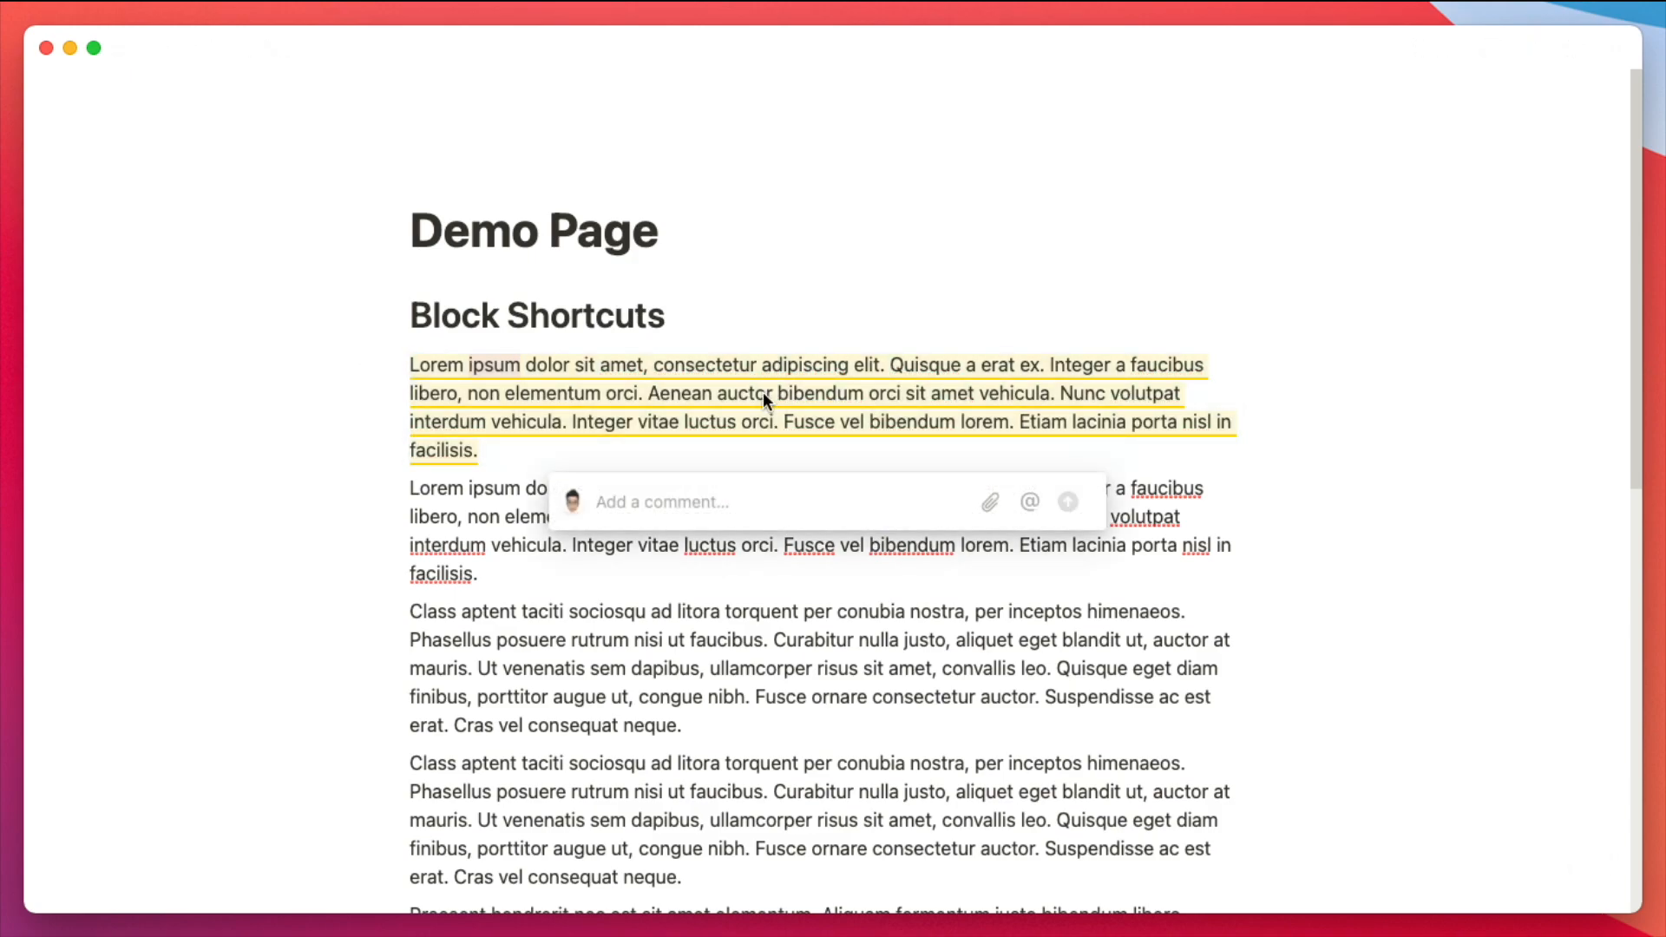
type("This")
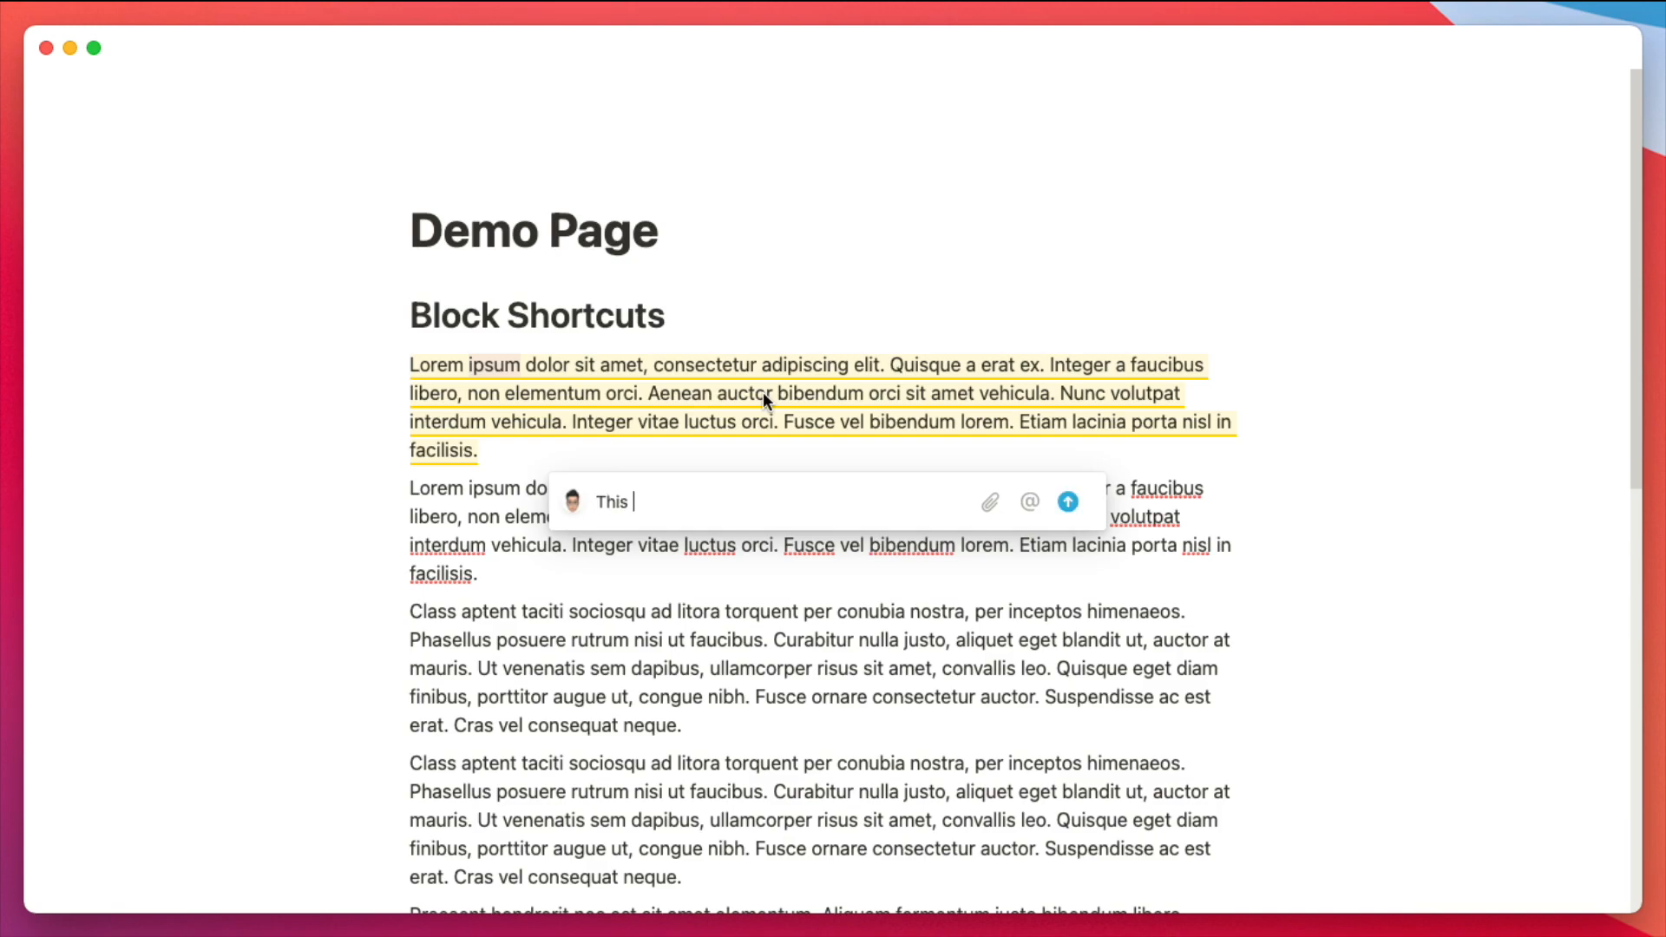
key("Return")
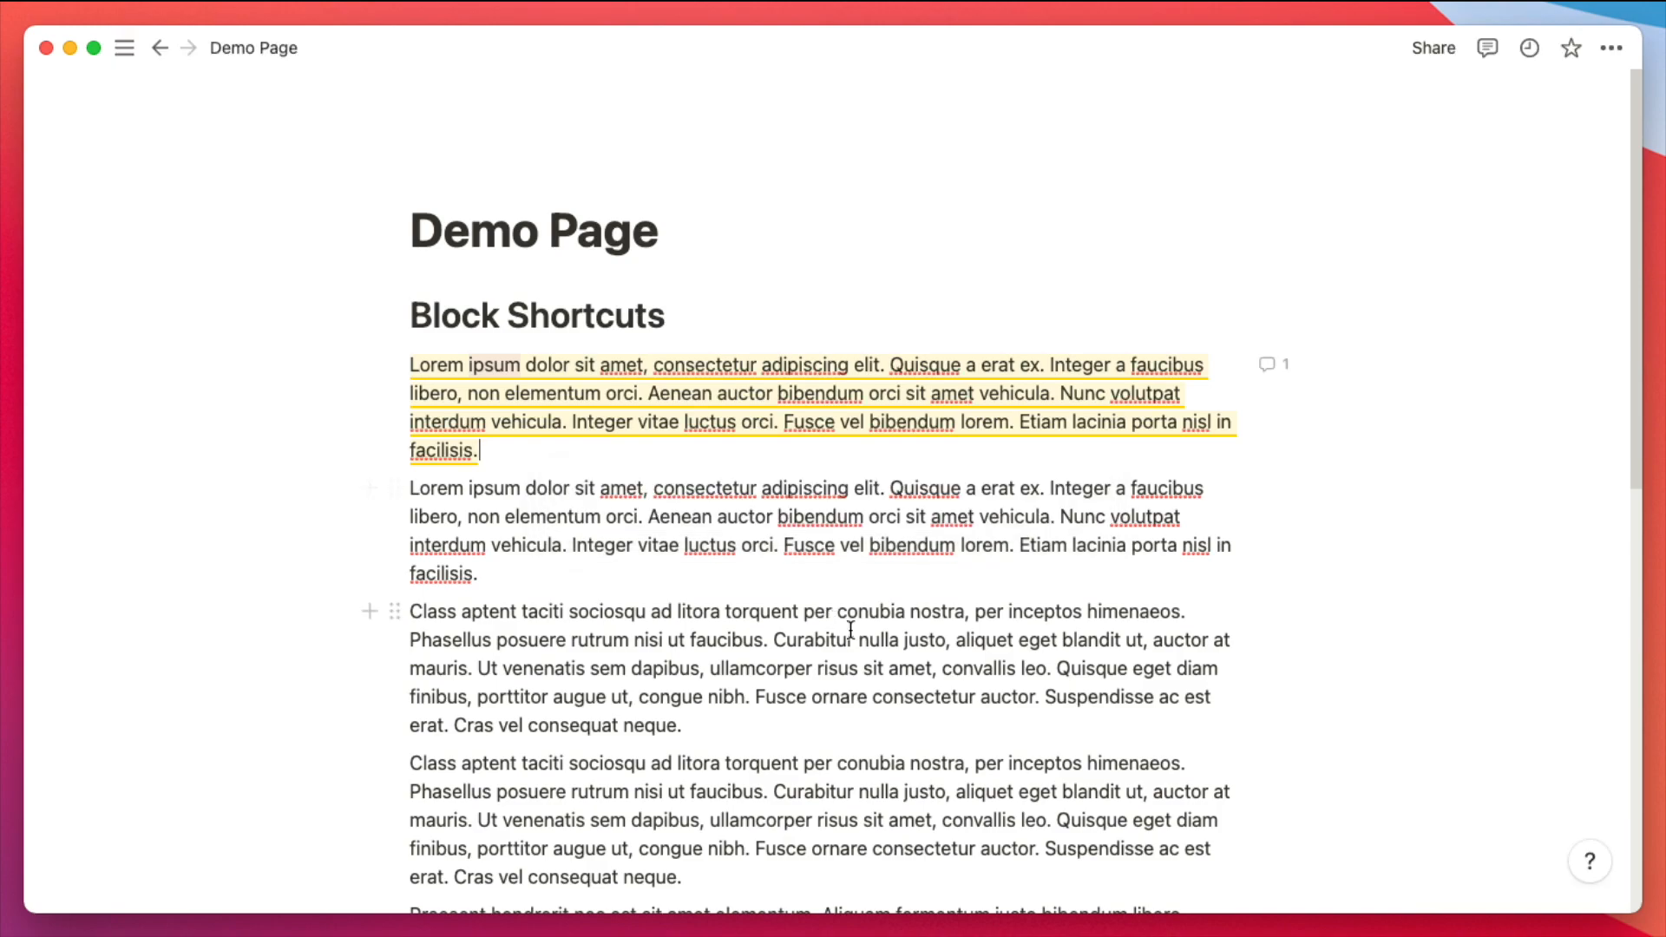
- Add a comment starting with "I wanted to" to the highlighted word "ligula" in the first Praesent paragraph
scroll(885, 668, "down", 10)
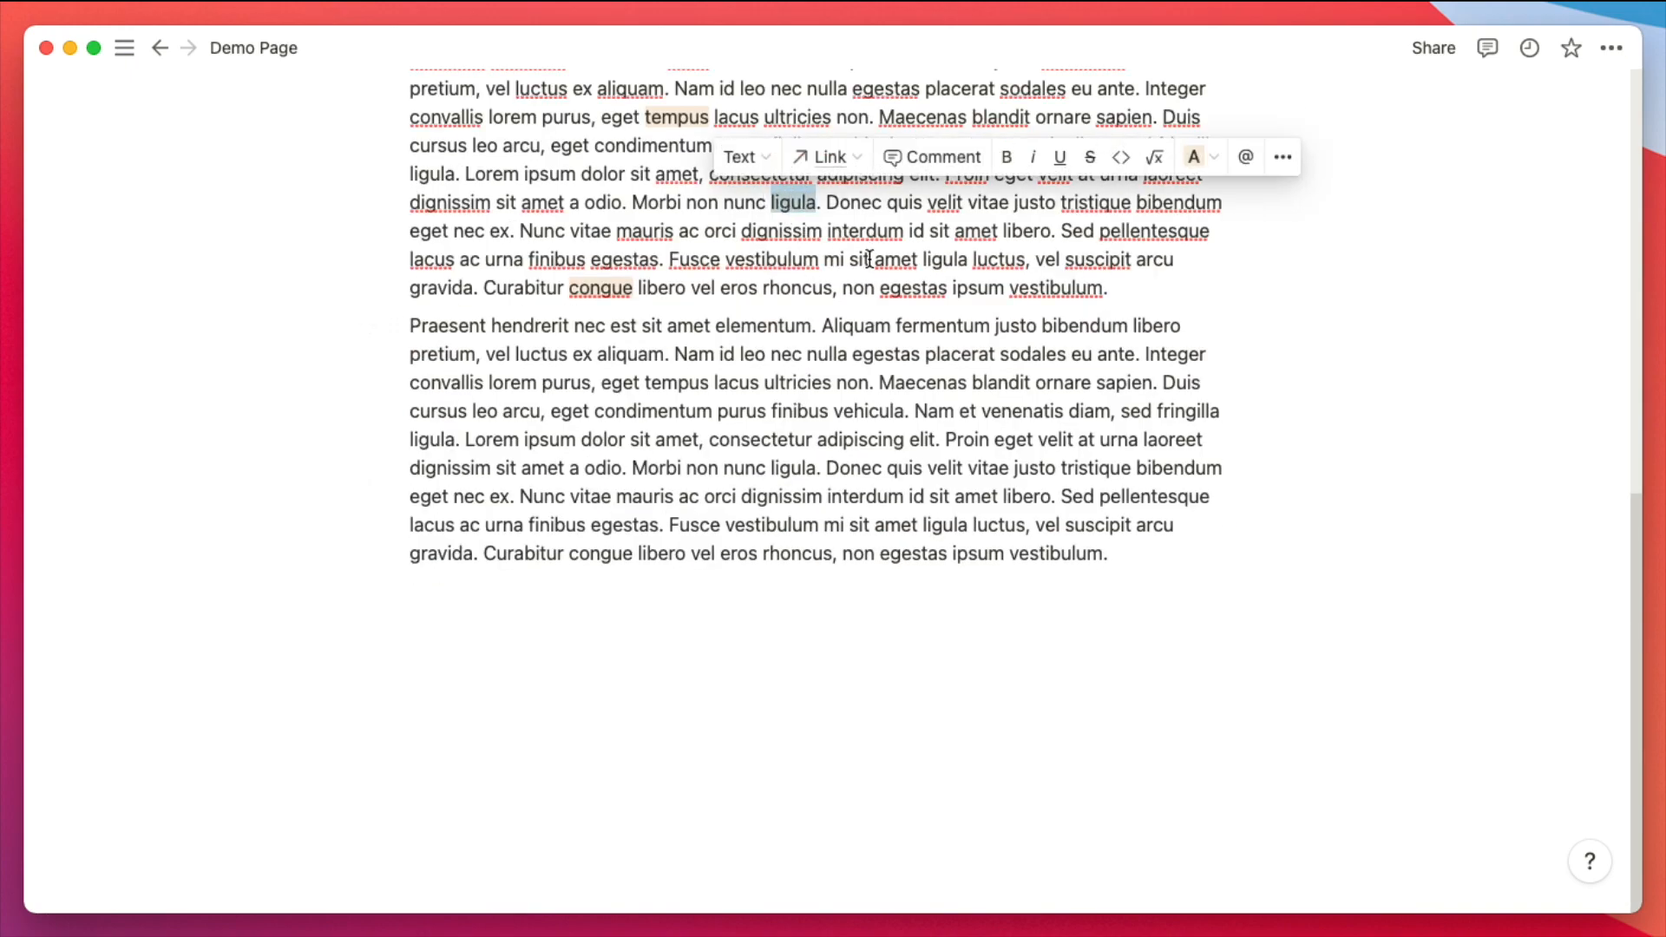
key("super+shift+m")
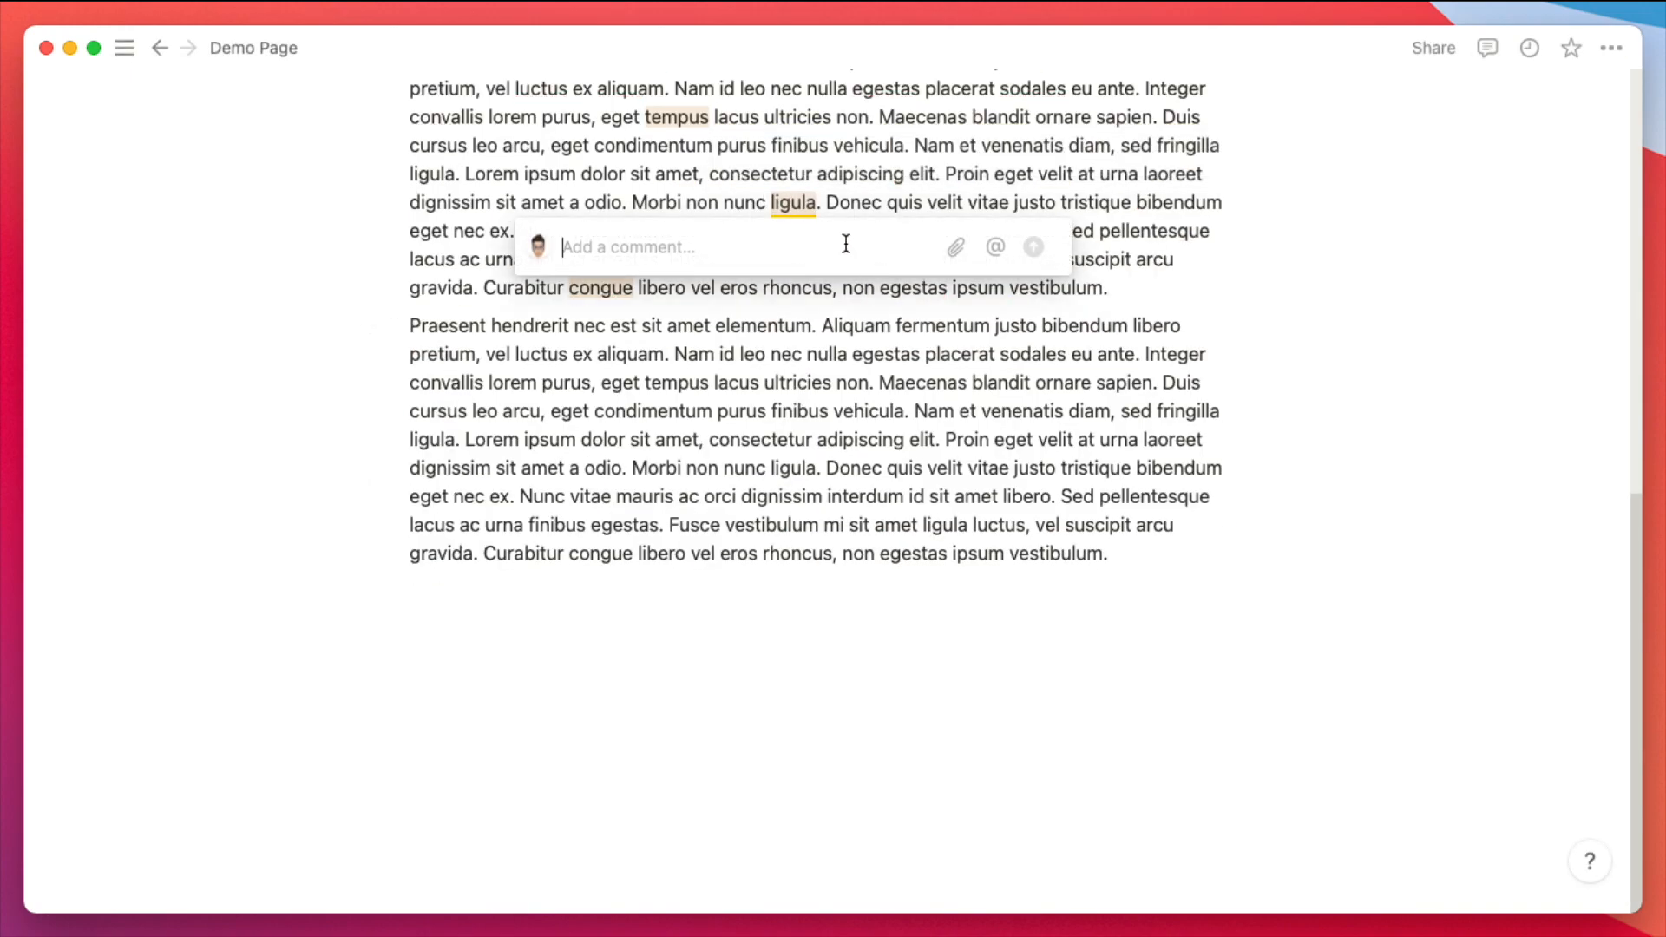
type("I wanted to highlight")
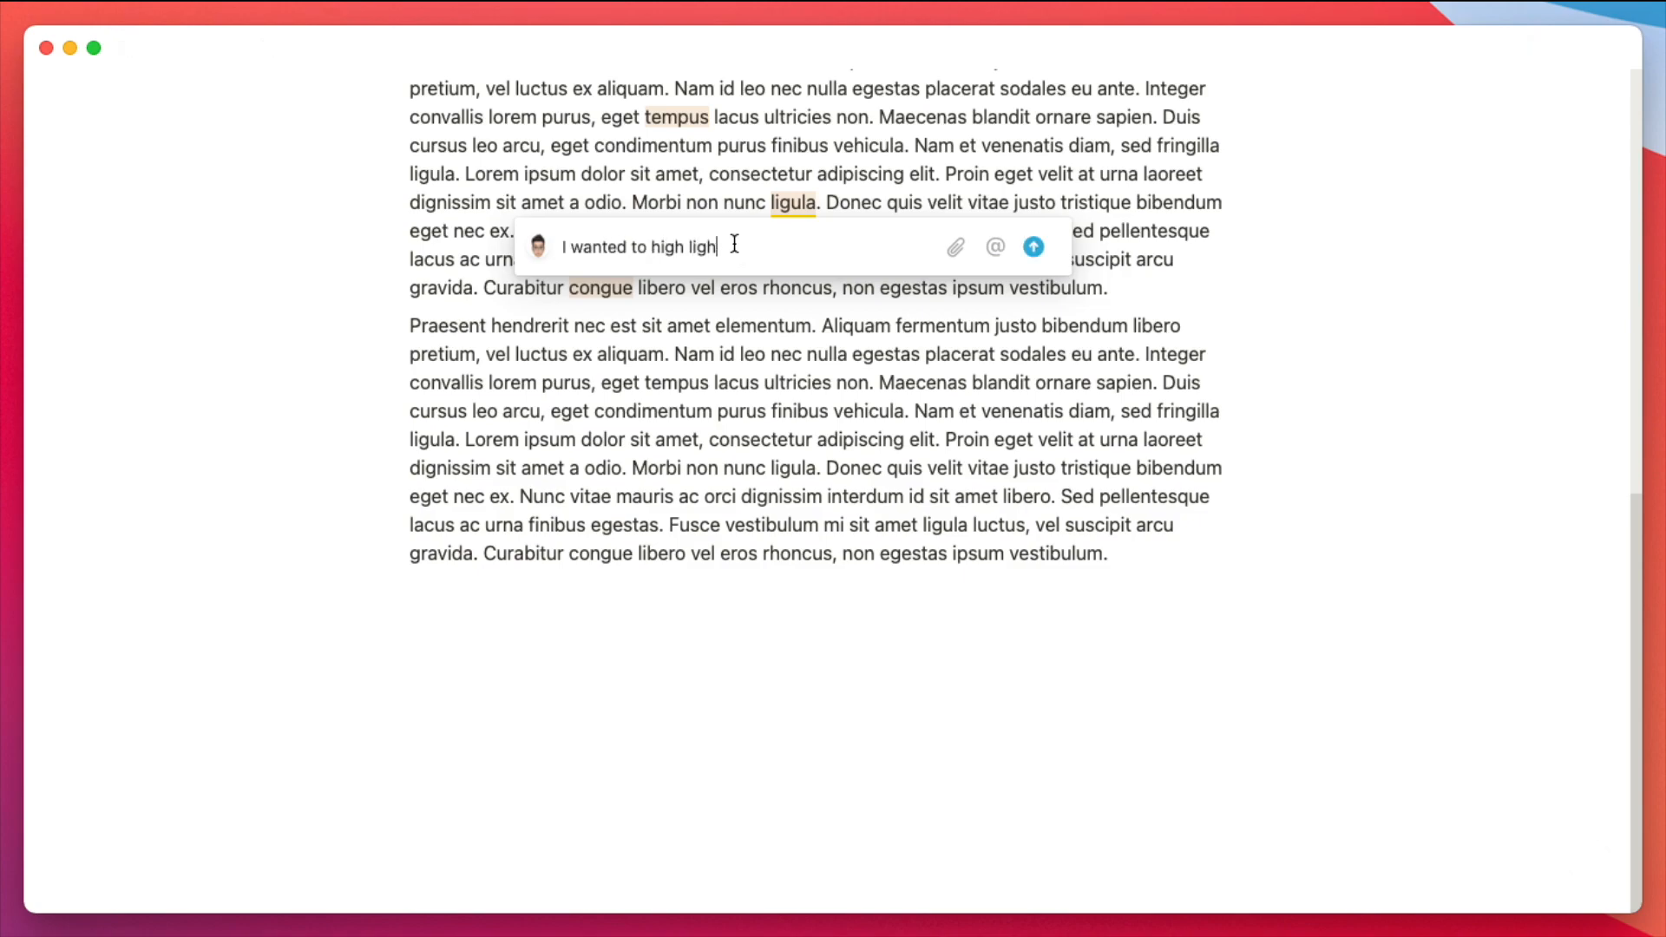
key("Return")
left_click(949, 515)
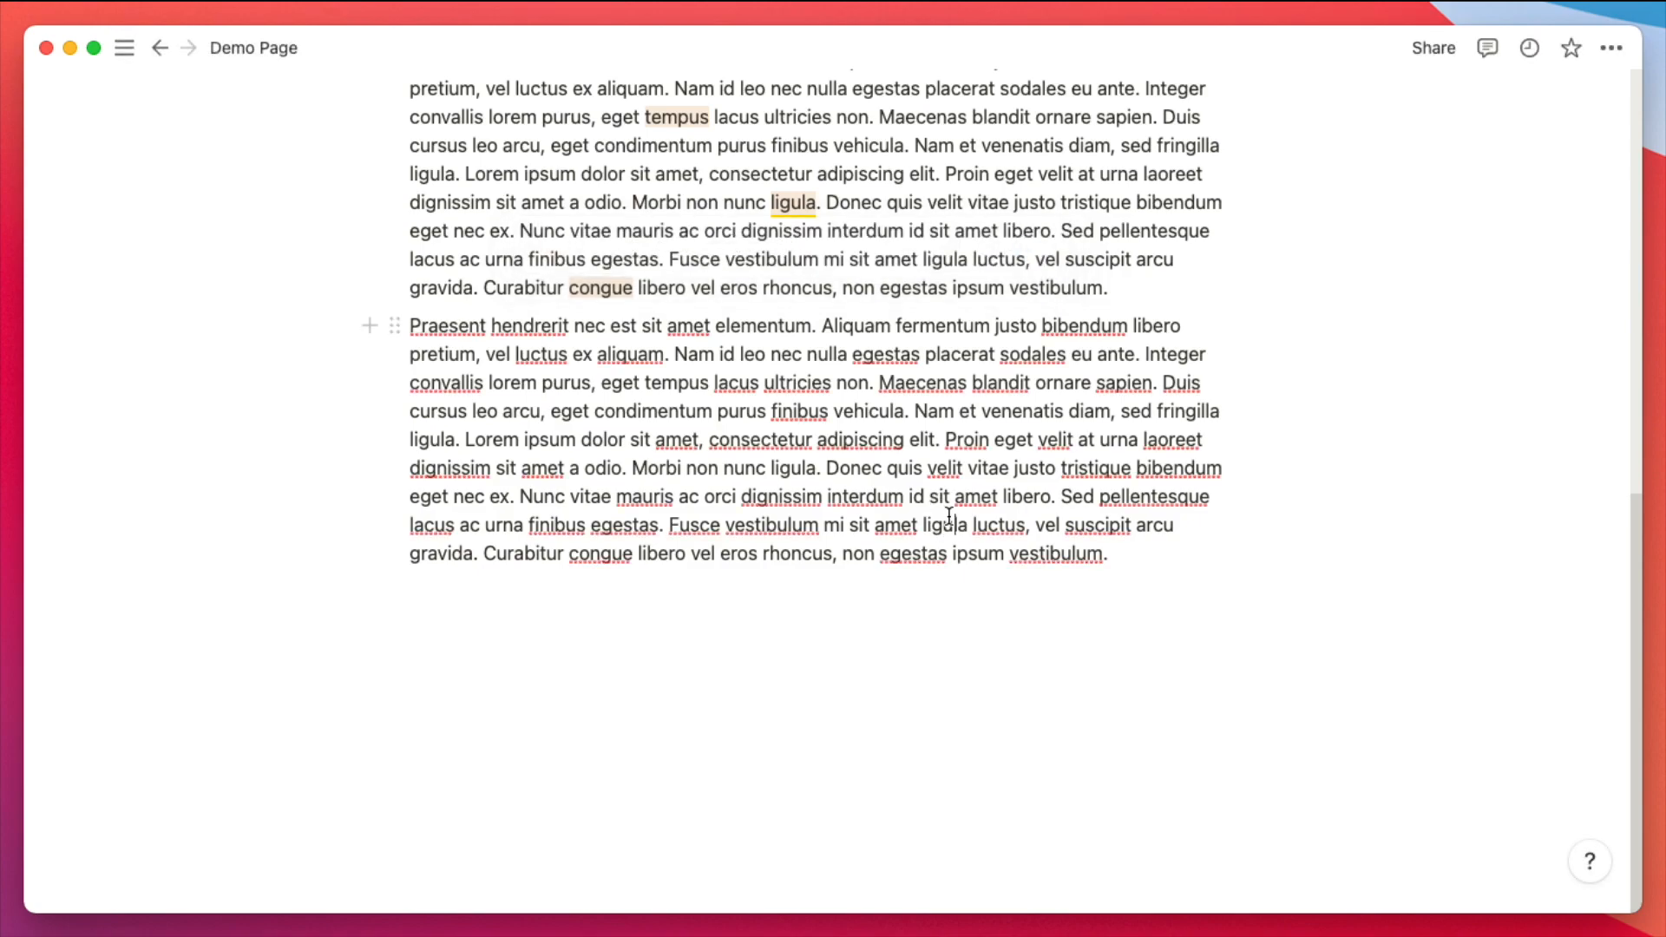
- Turn the whole first Lorem ipsum block into a Heading 1 through its block actions, and convert it back to plain text
scroll(949, 515, "up", 6)
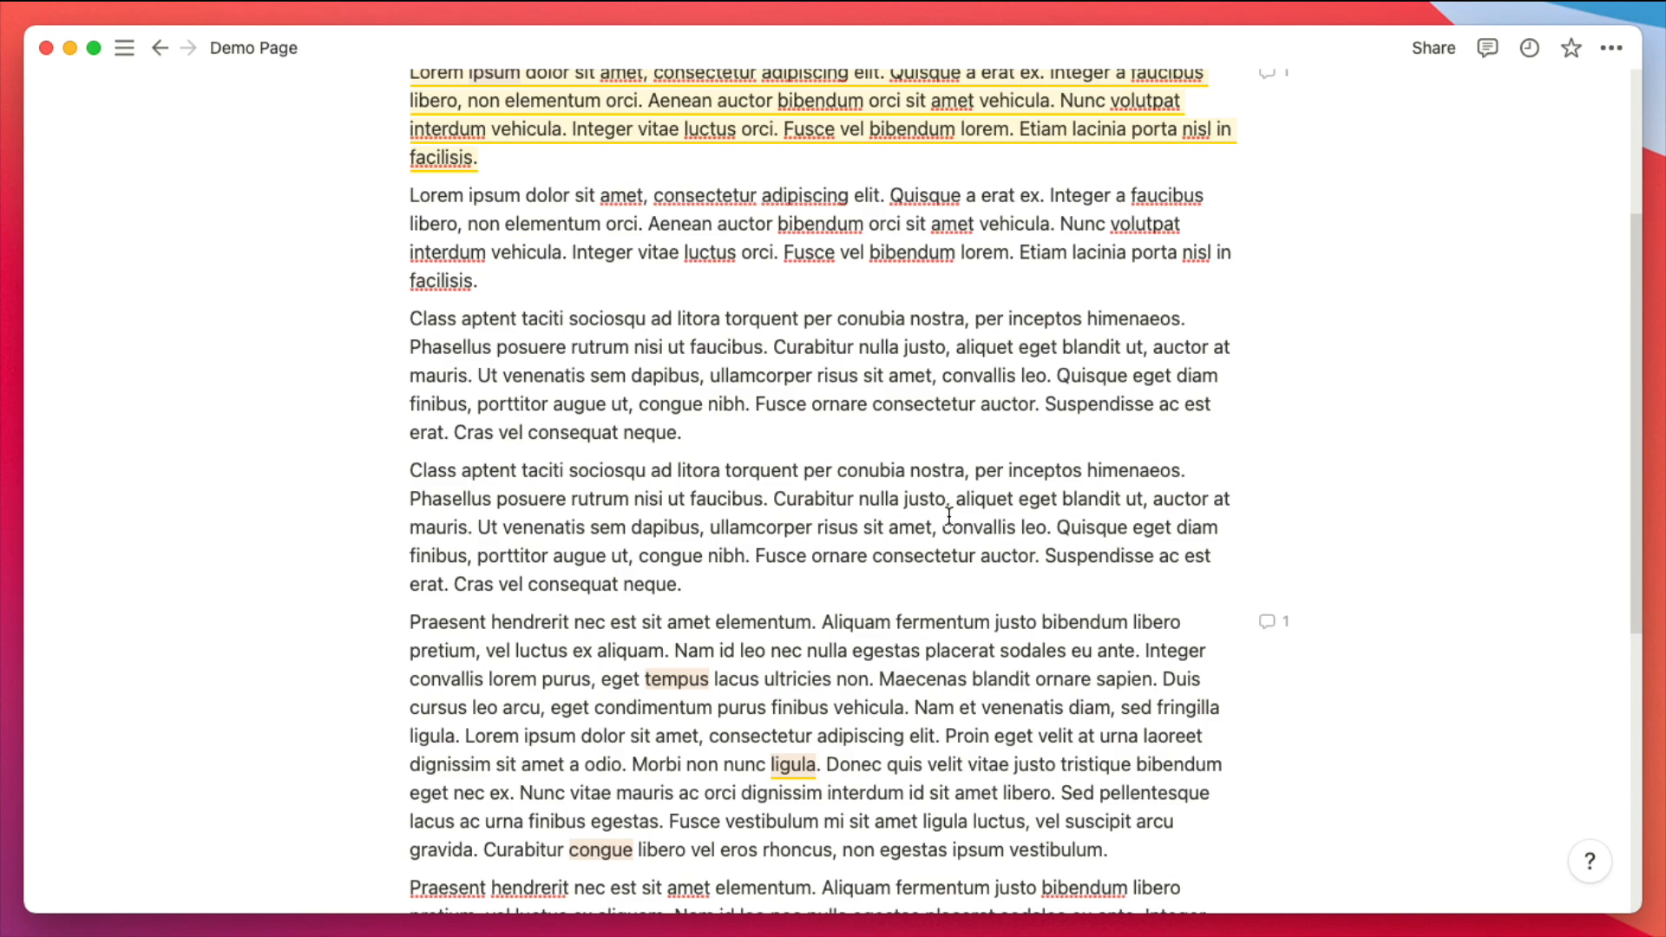
scroll(694, 451, "up", 3)
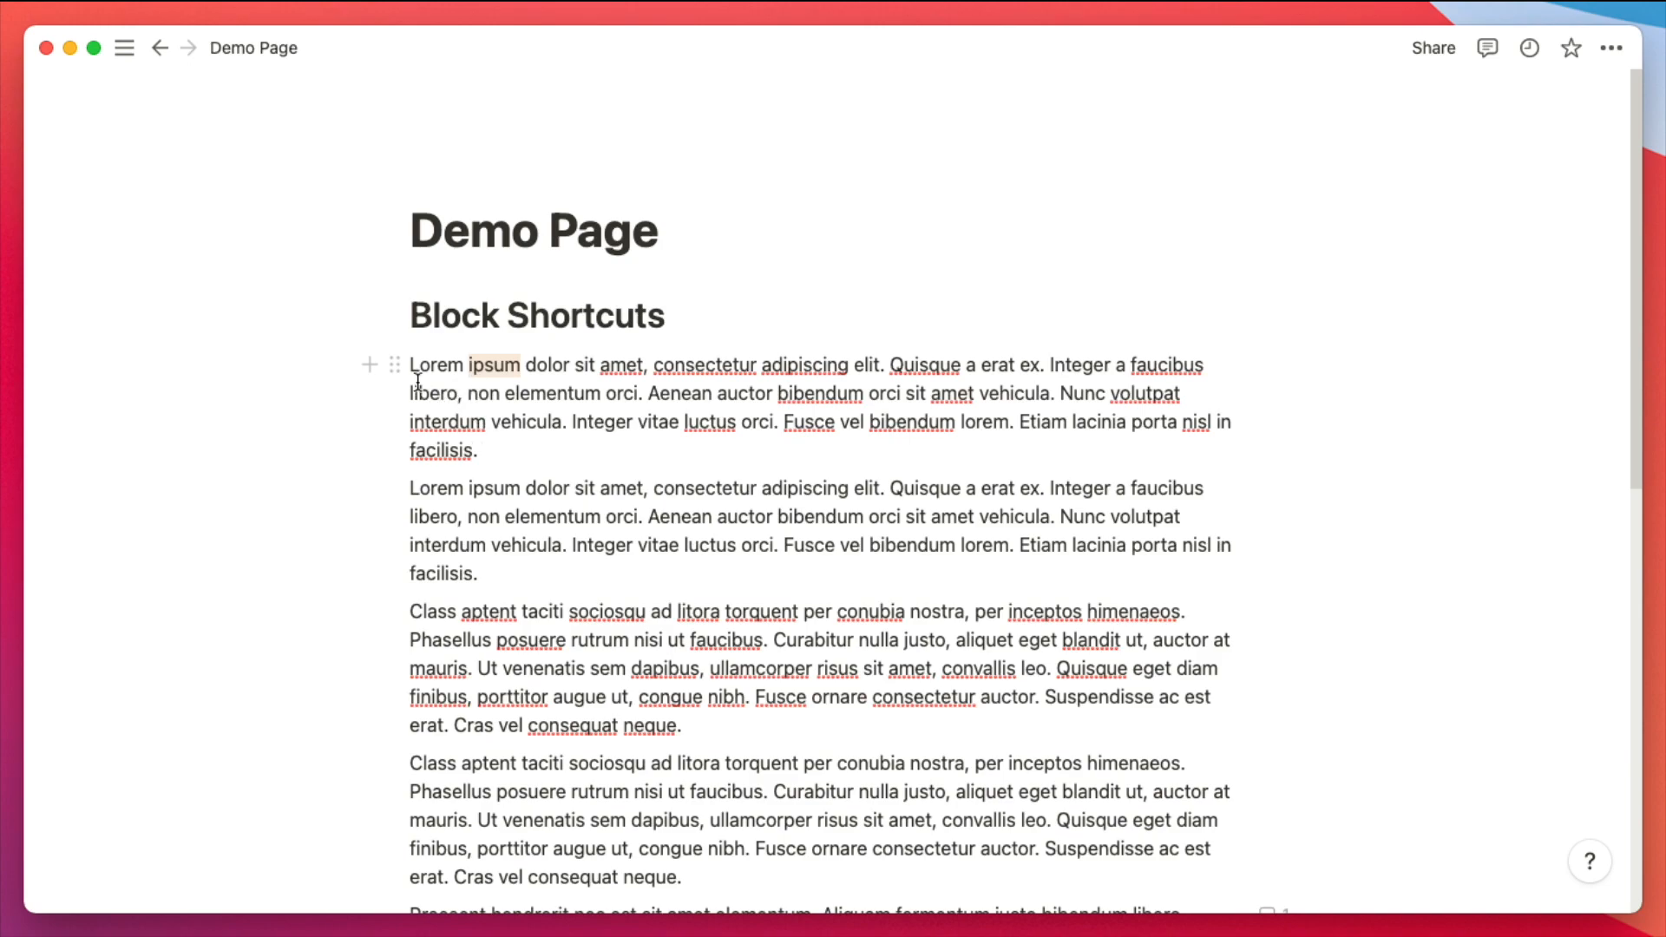
left_click(544, 398)
key("Escape")
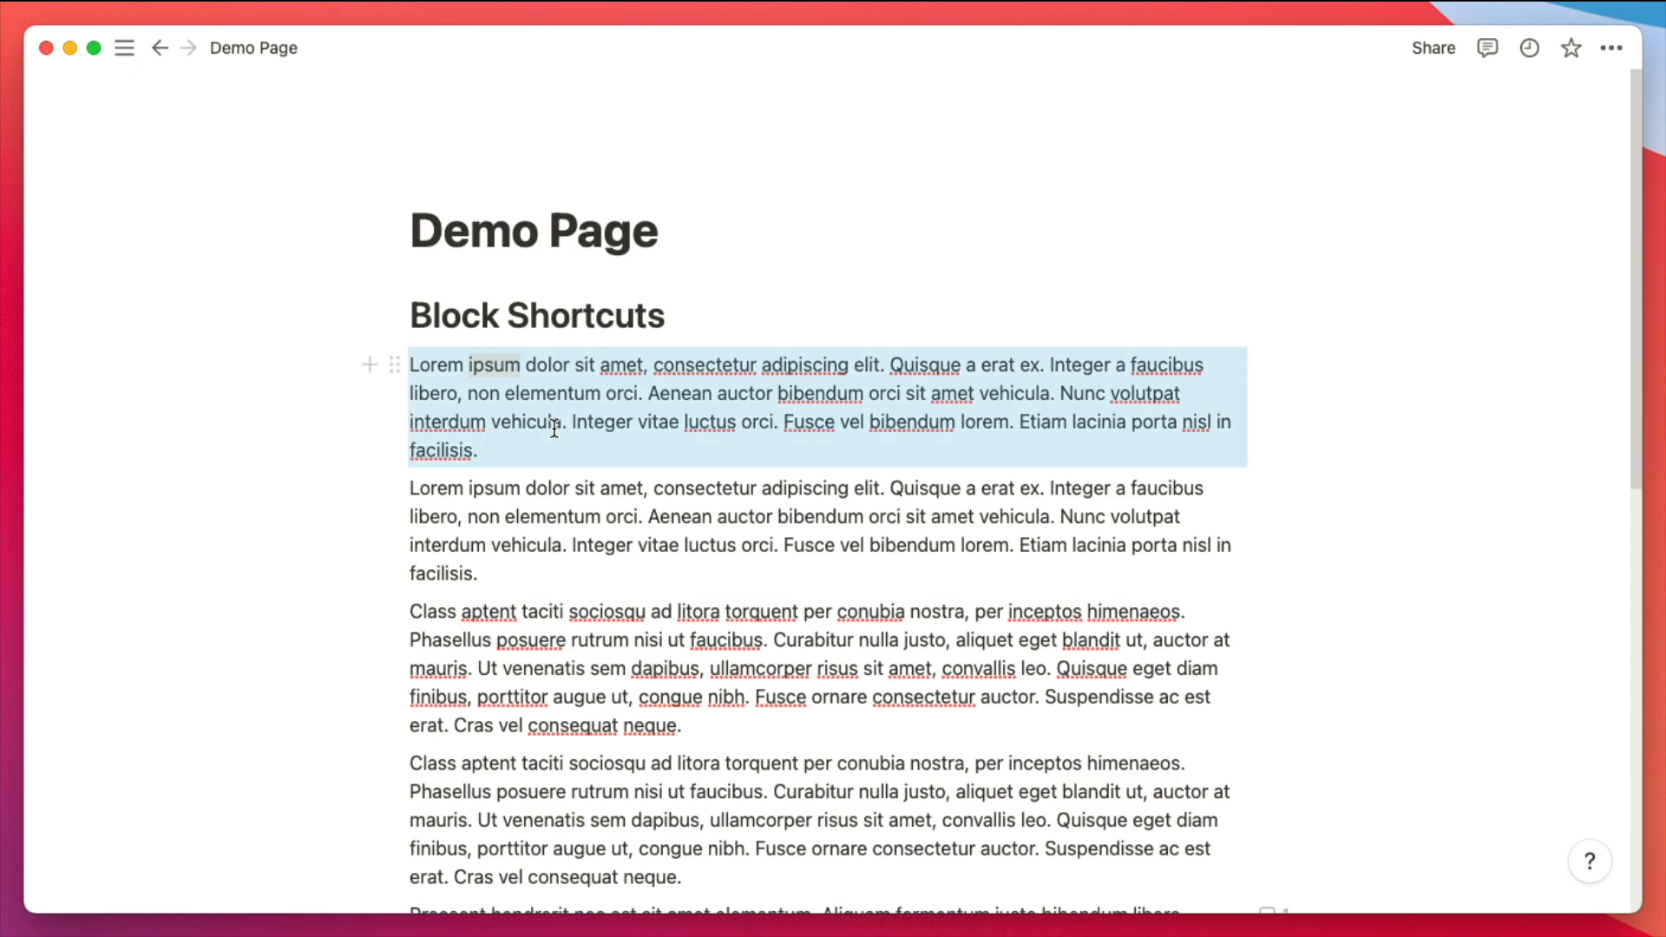
key("super+slash")
mouse_move(694, 568)
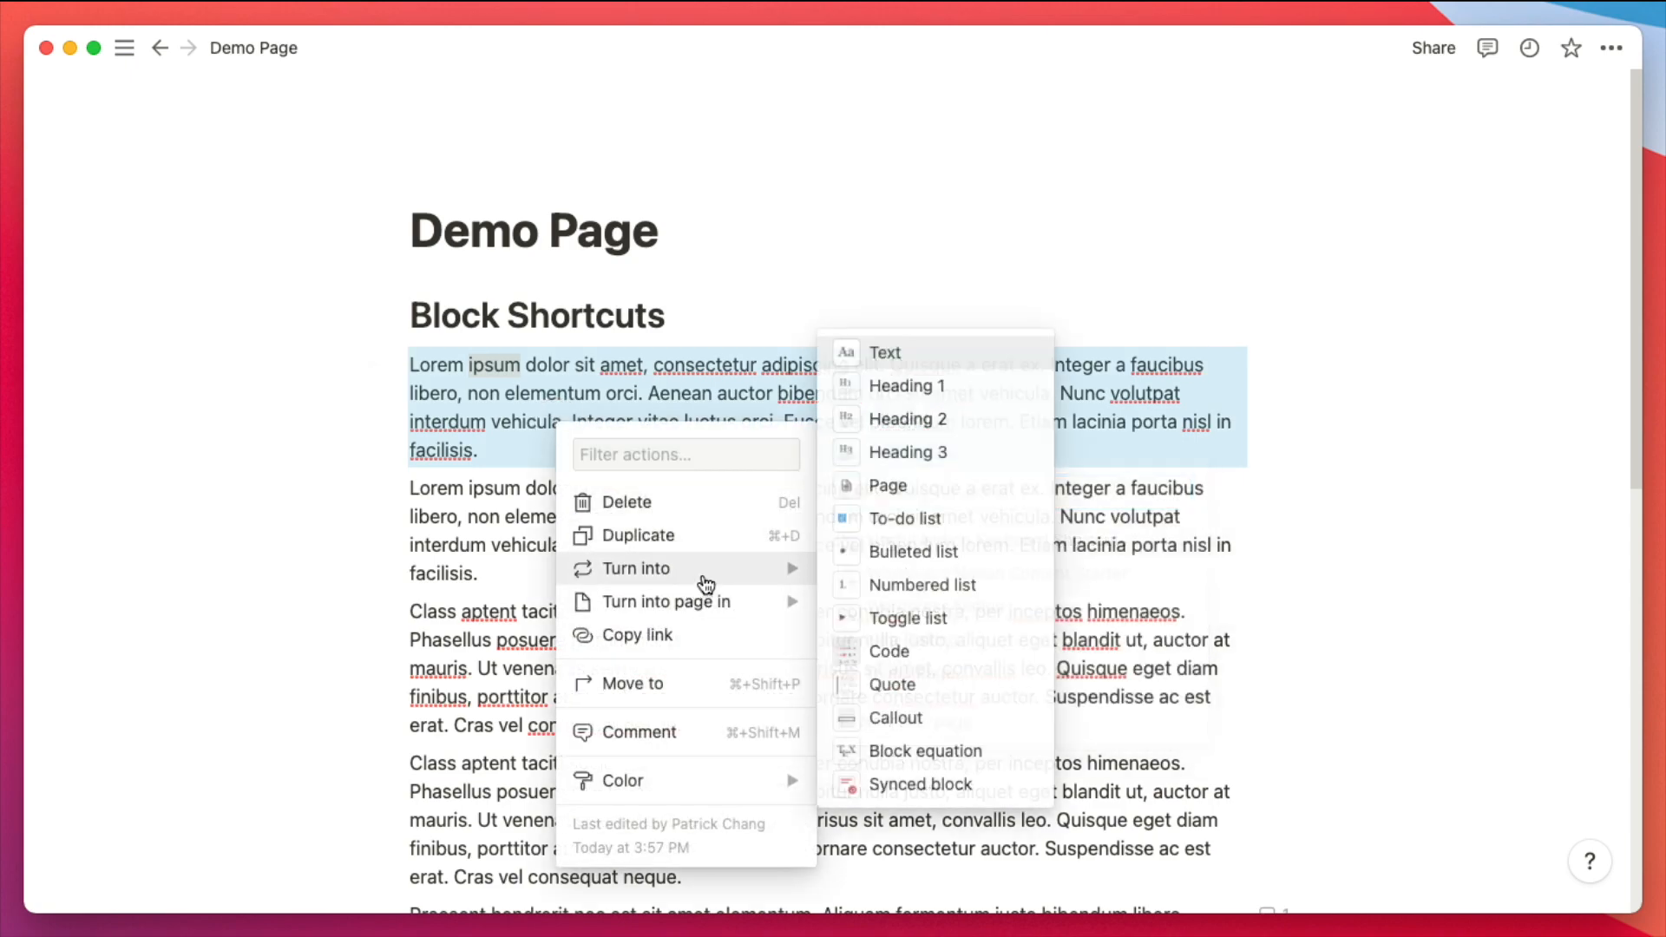
left_click(922, 387)
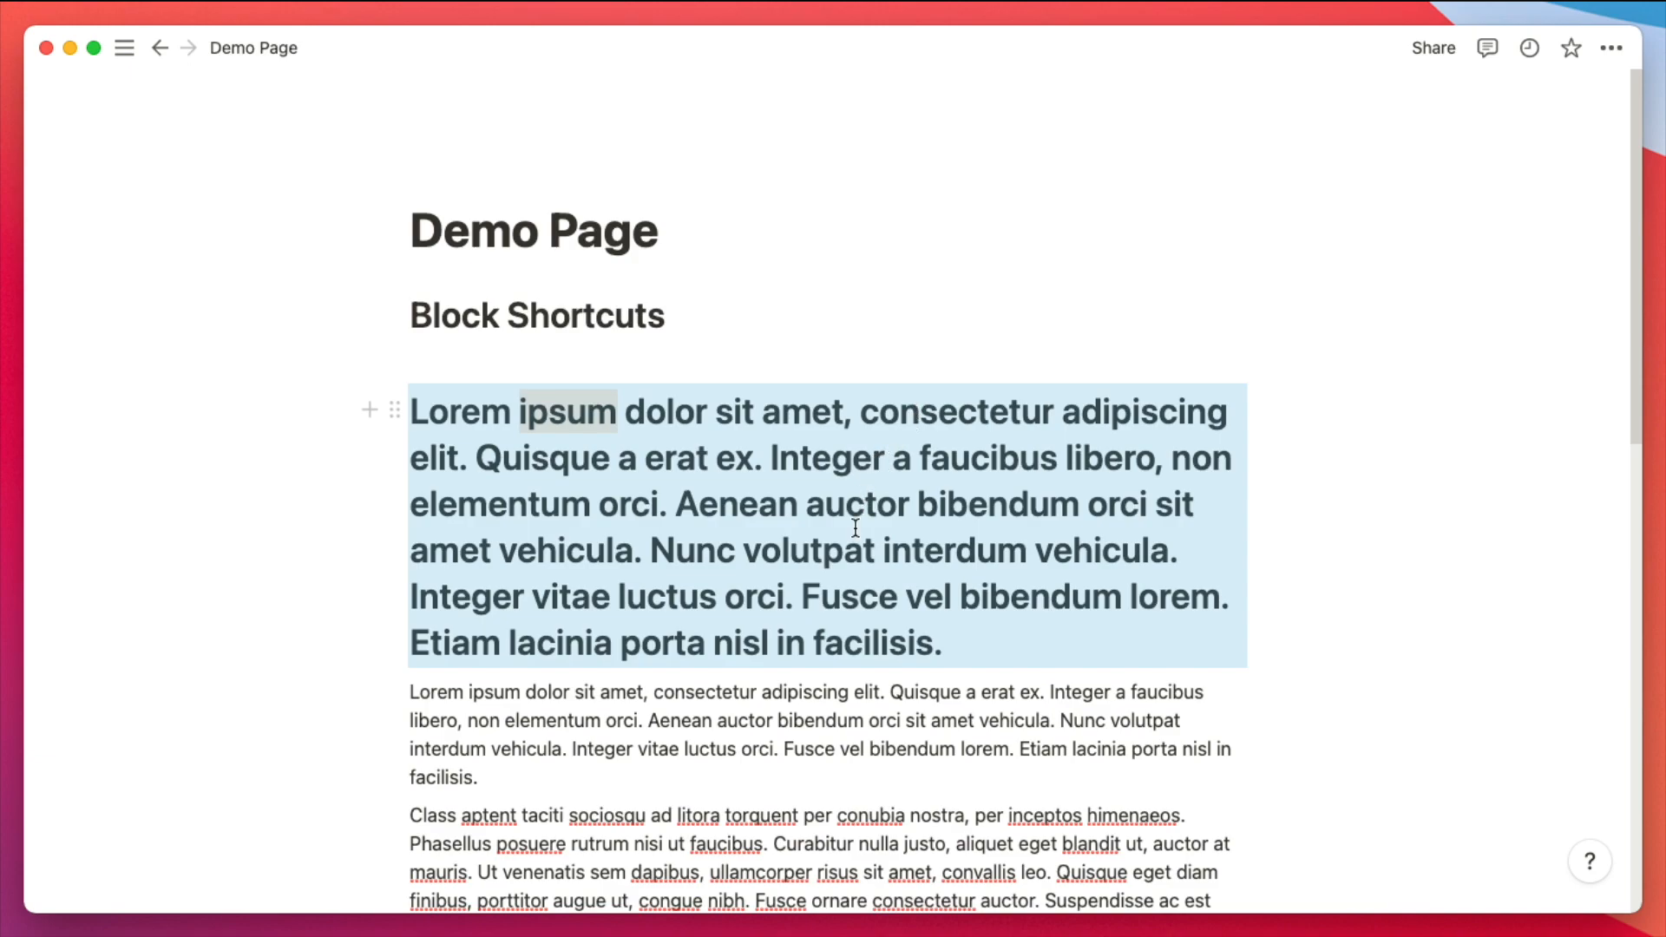
key("super+alt+0")
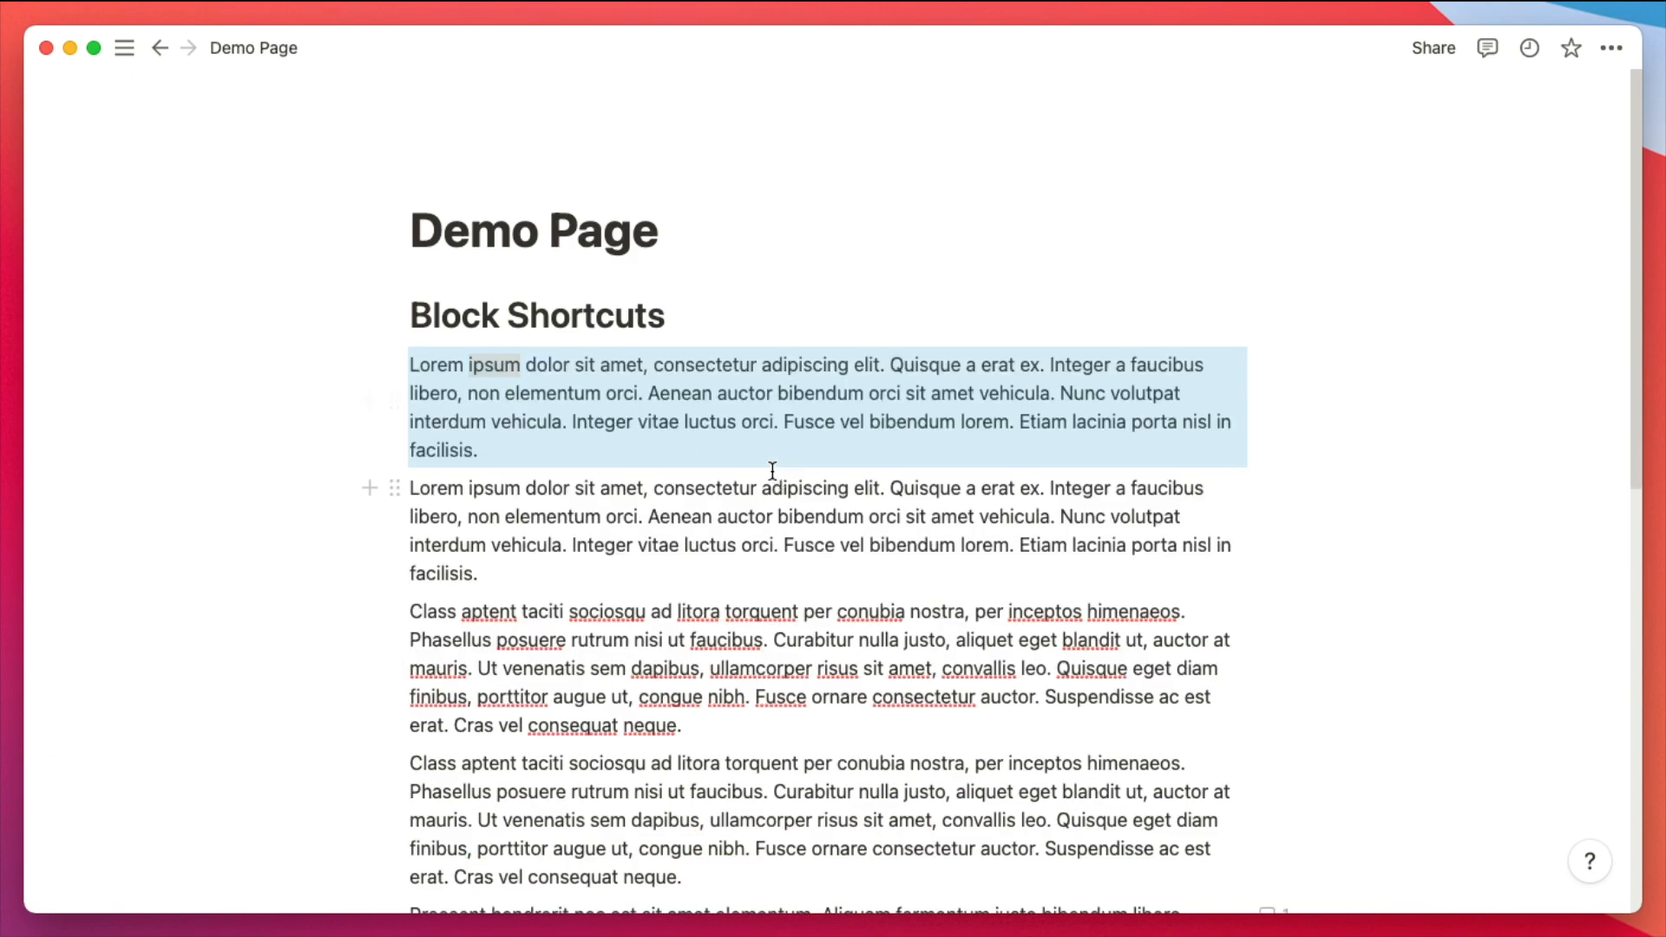
- Turn the first Lorem ipsum paragraph into a Heading 1 with a slash command, and restore it to plain text
left_click(635, 407)
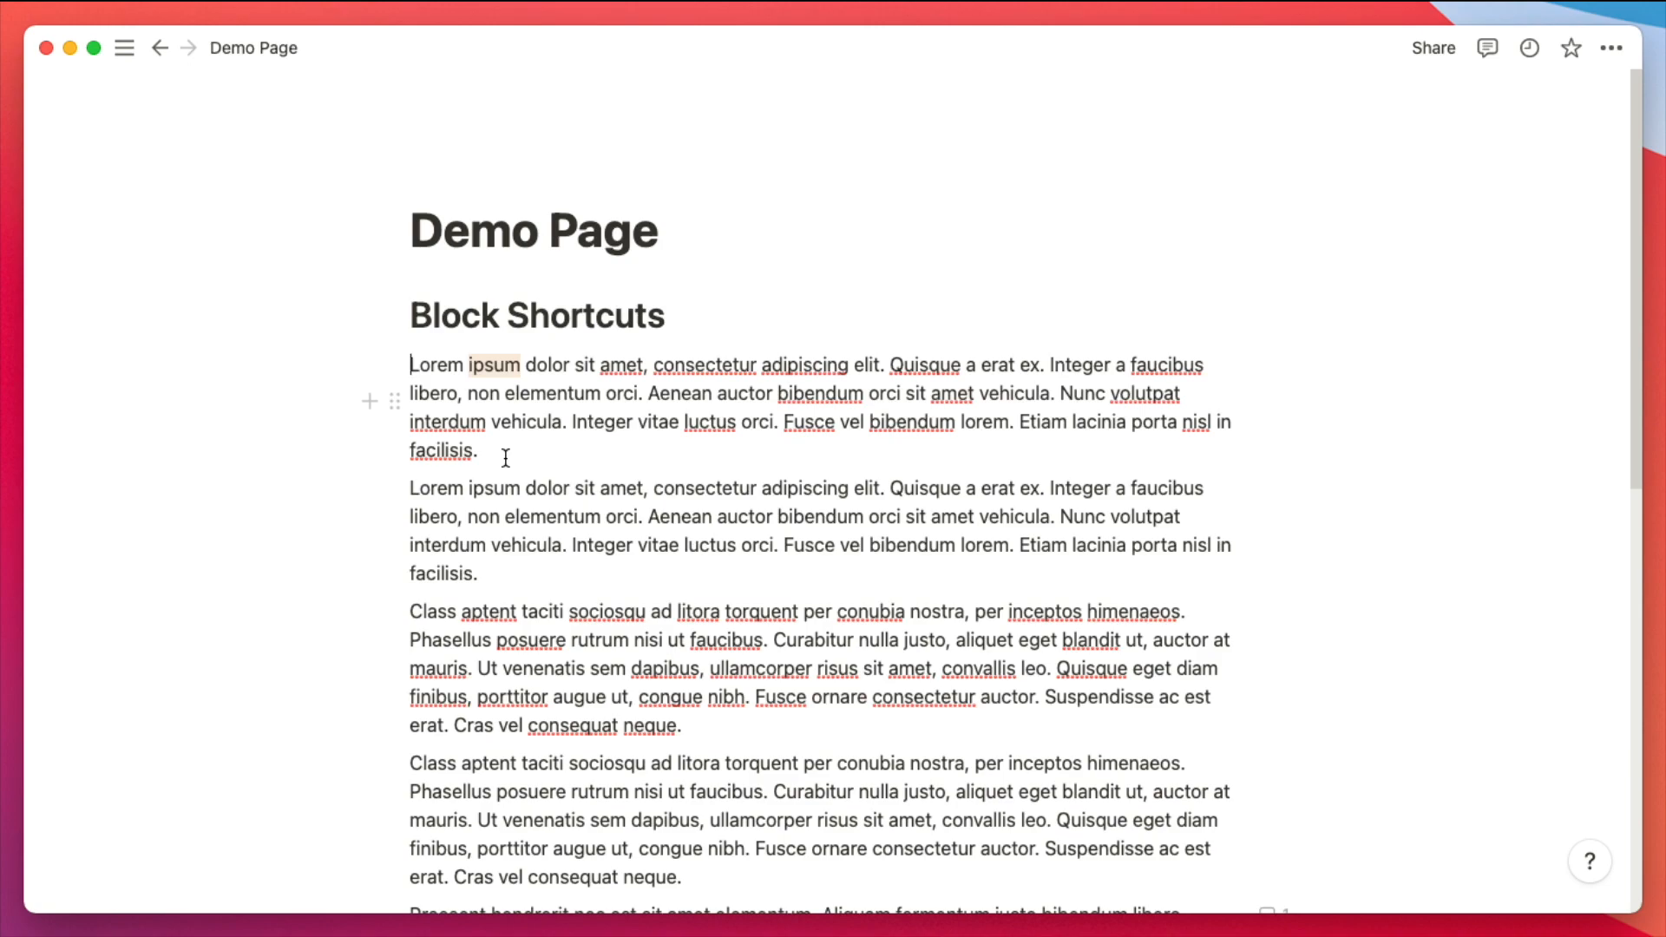
type("/t")
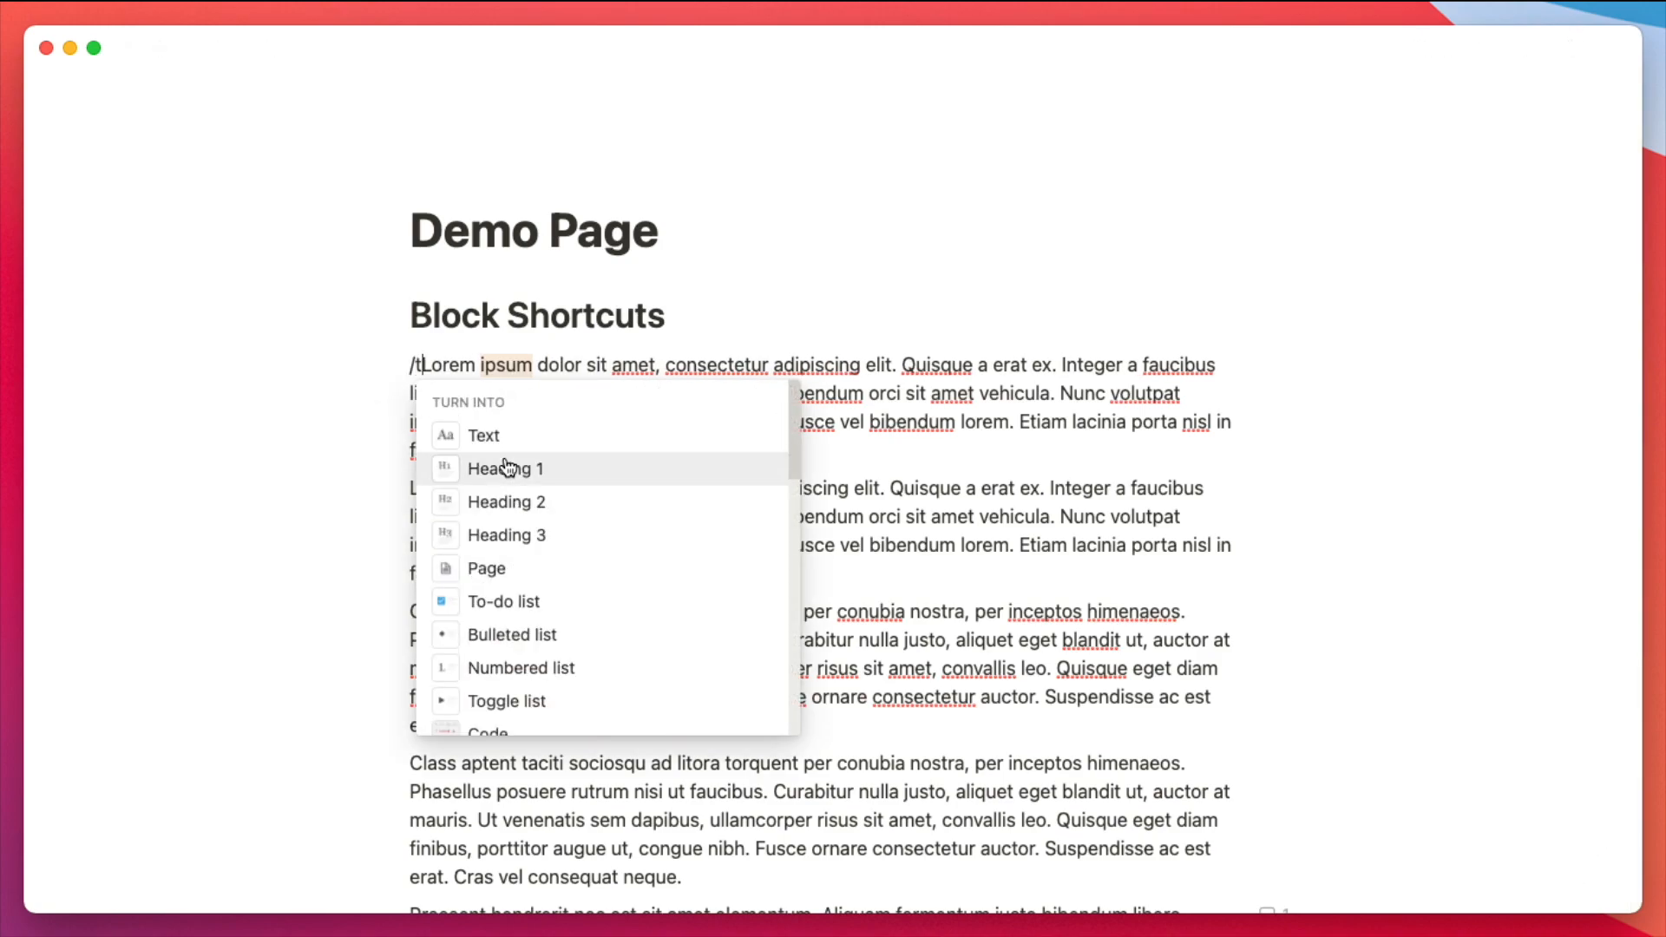
left_click(508, 468)
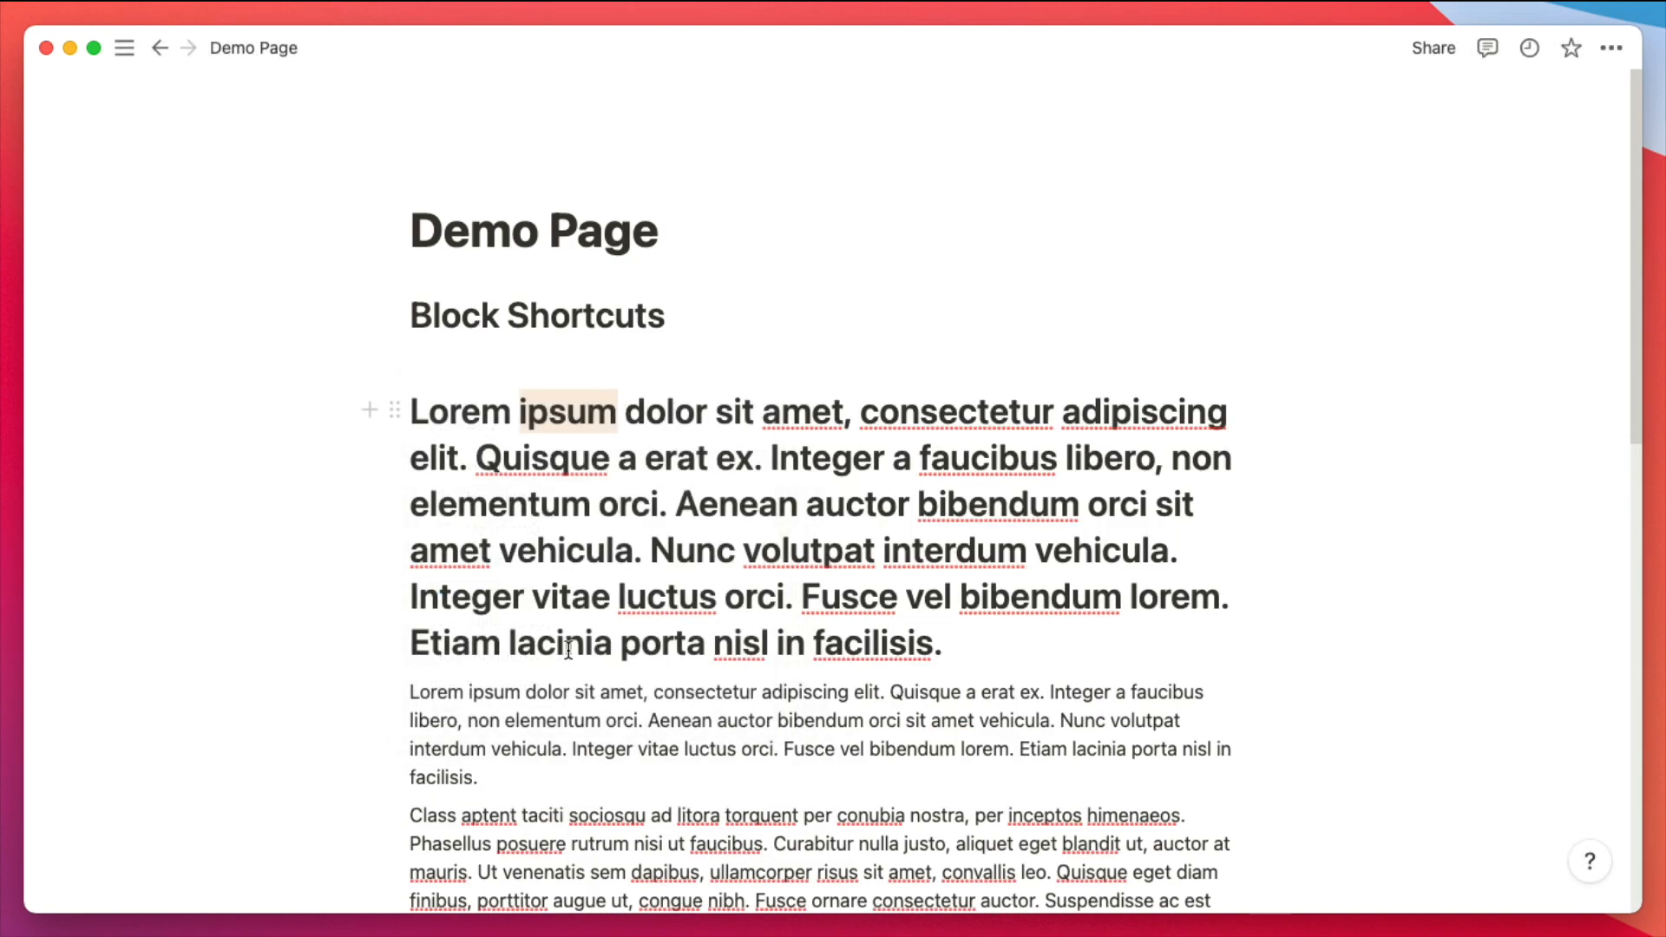
scroll(568, 649, "down", 2)
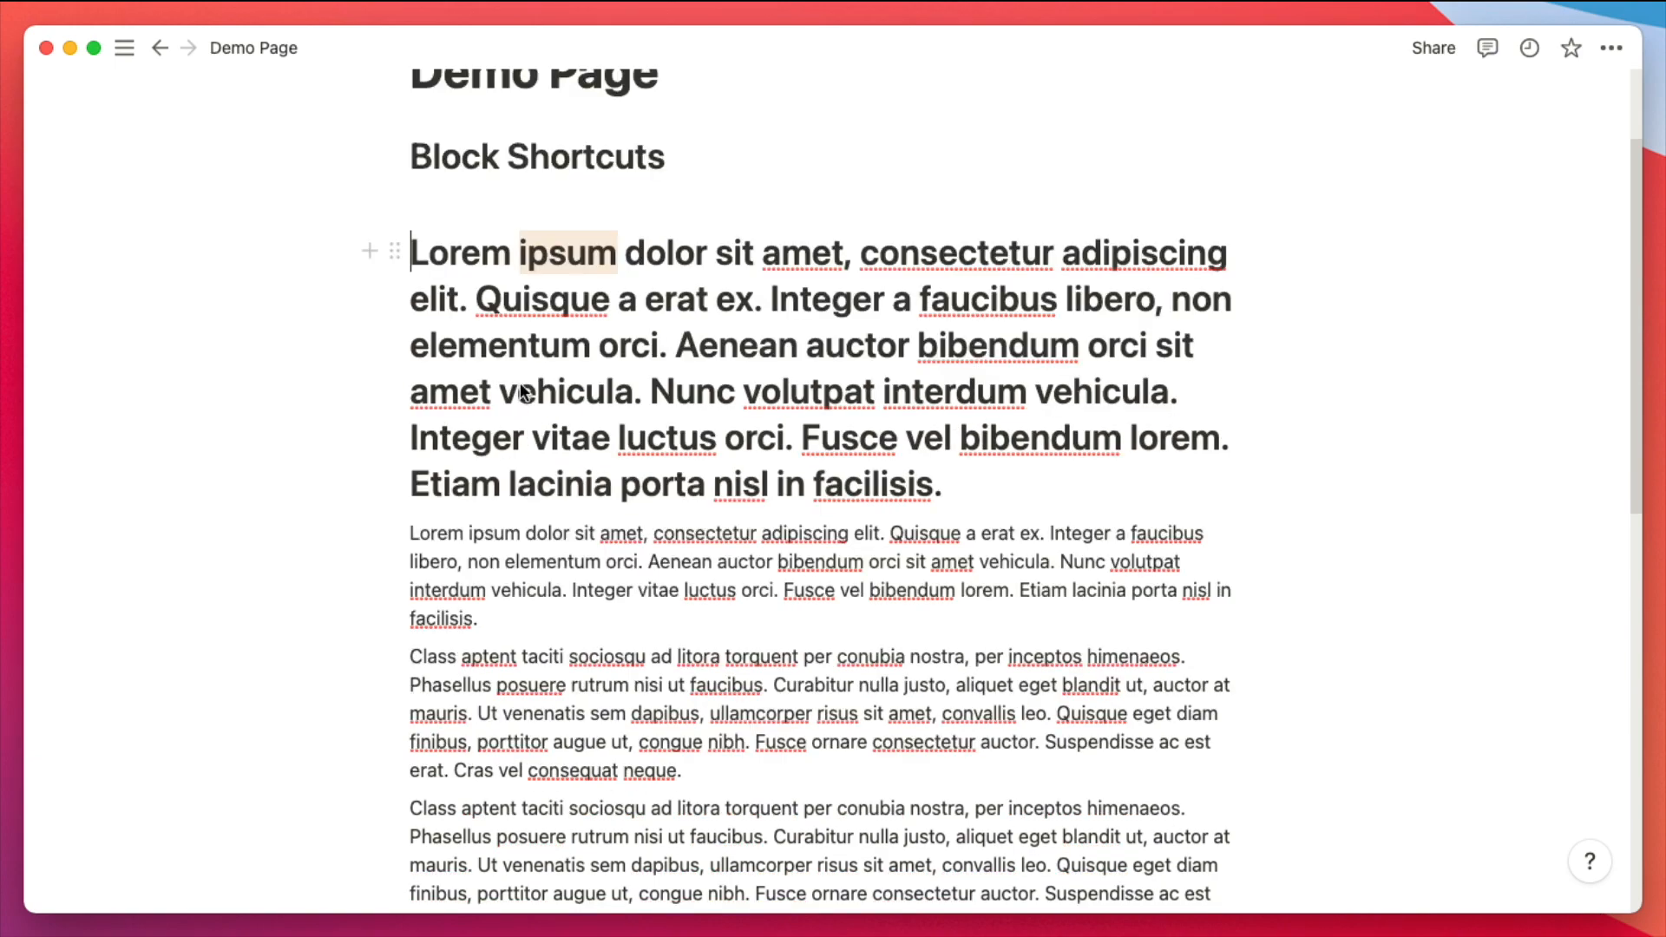
left_click(427, 254)
key("super+alt+0")
type("/")
key("BackSpace")
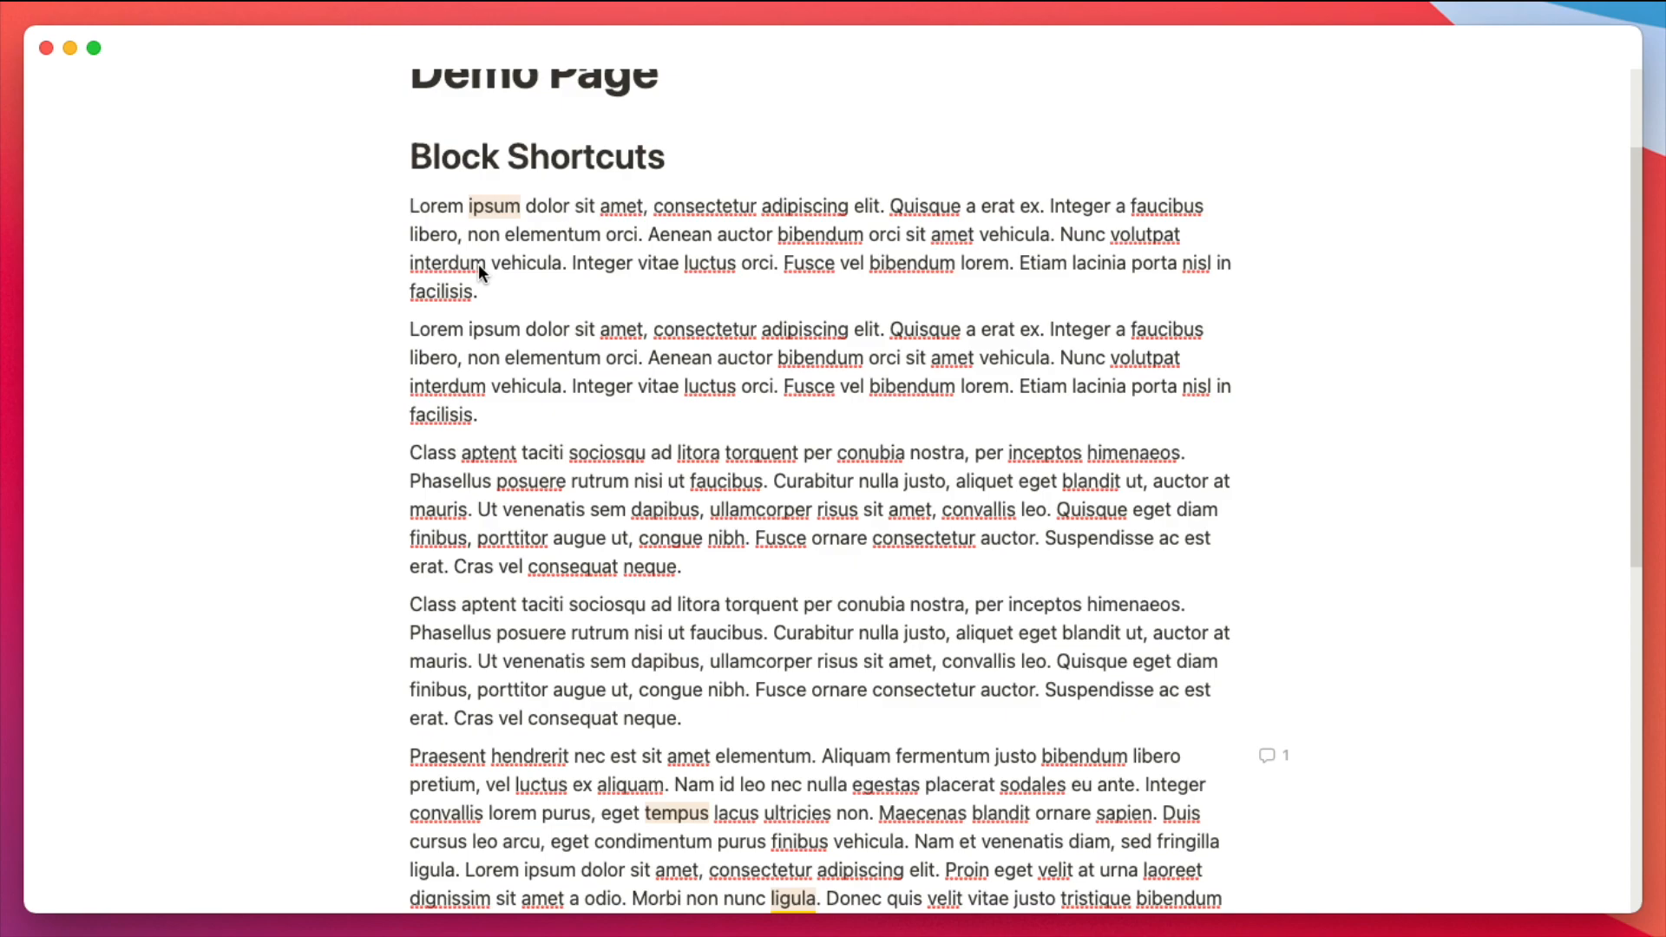
- Use Markdown prefixes to make the first Lorem ipsum paragraph a Heading 1 (#) and the second a Heading 2 (##)
type("#")
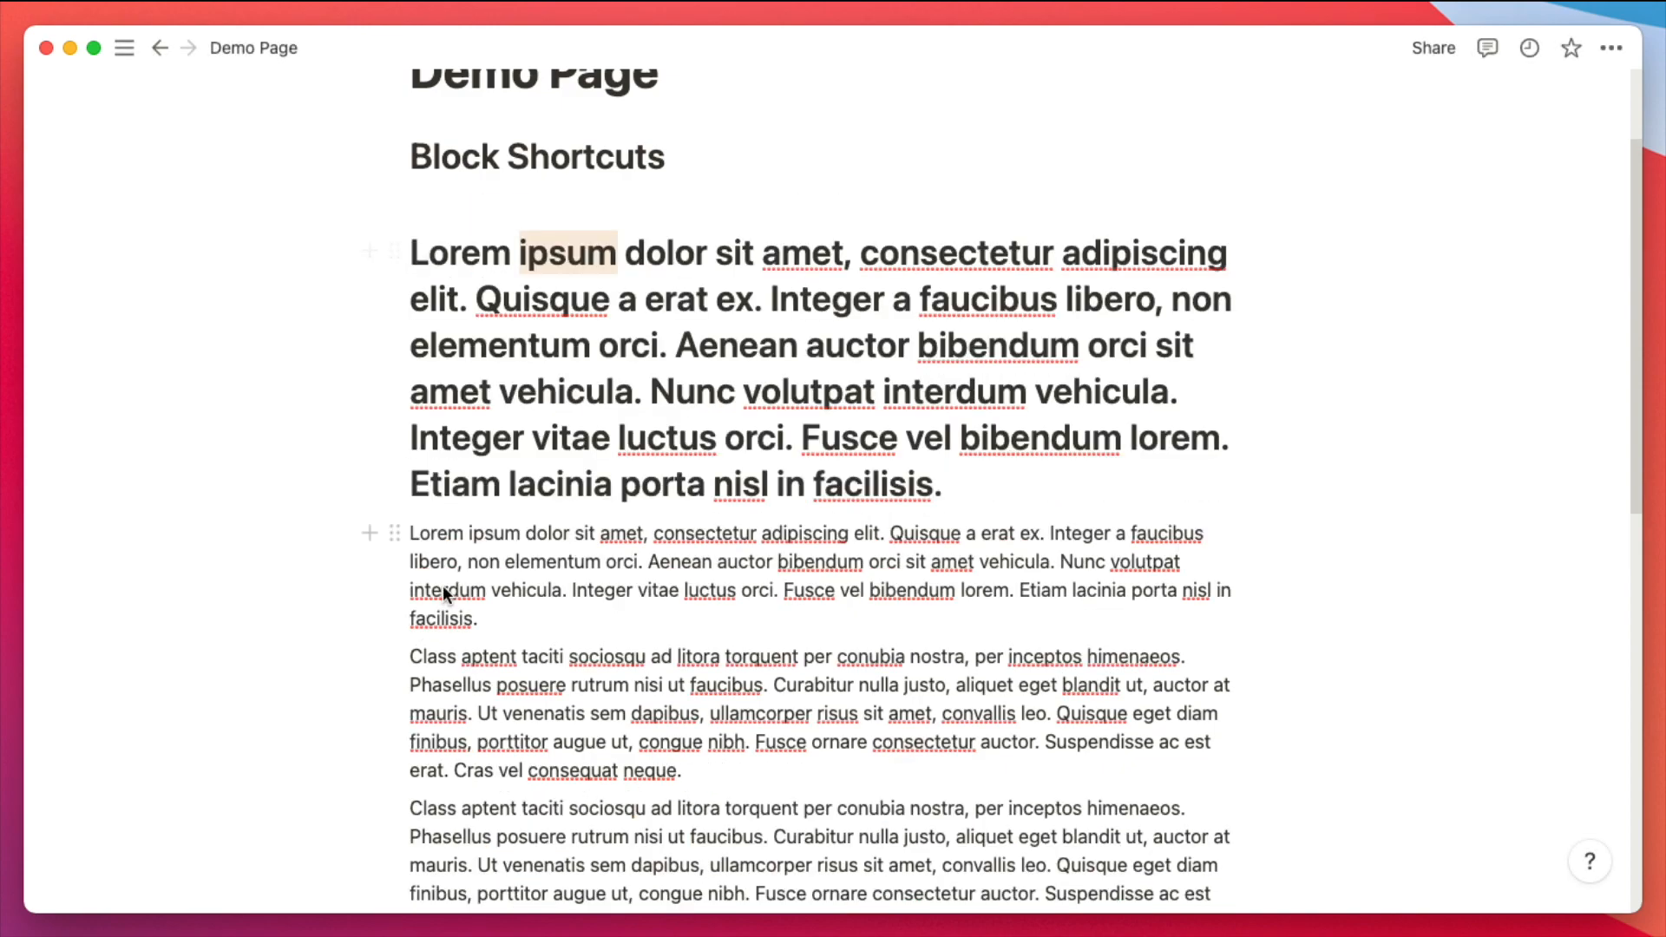
scroll(418, 551, "down", 1)
left_click(412, 500)
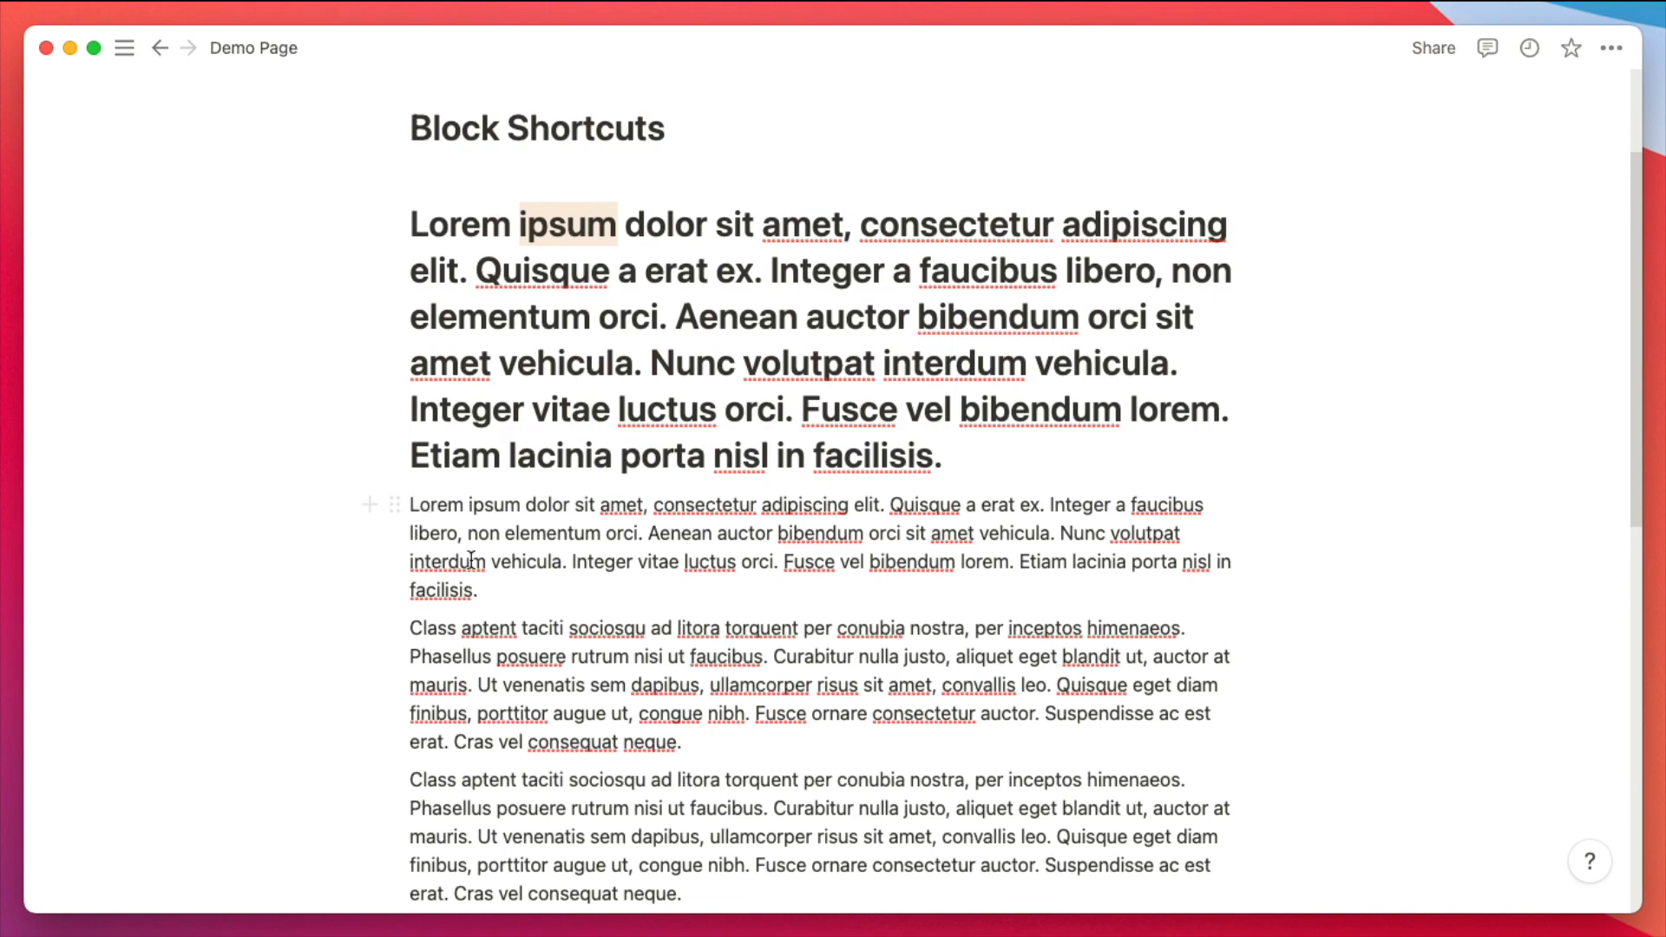
type("##")
- Make the first Class aptent paragraph a Heading 3 with the ### prefix, and change it to a Heading 2 with ##
scroll(460, 747, "down", 1)
left_click(414, 607)
left_click(419, 640)
key("Left")
type("###")
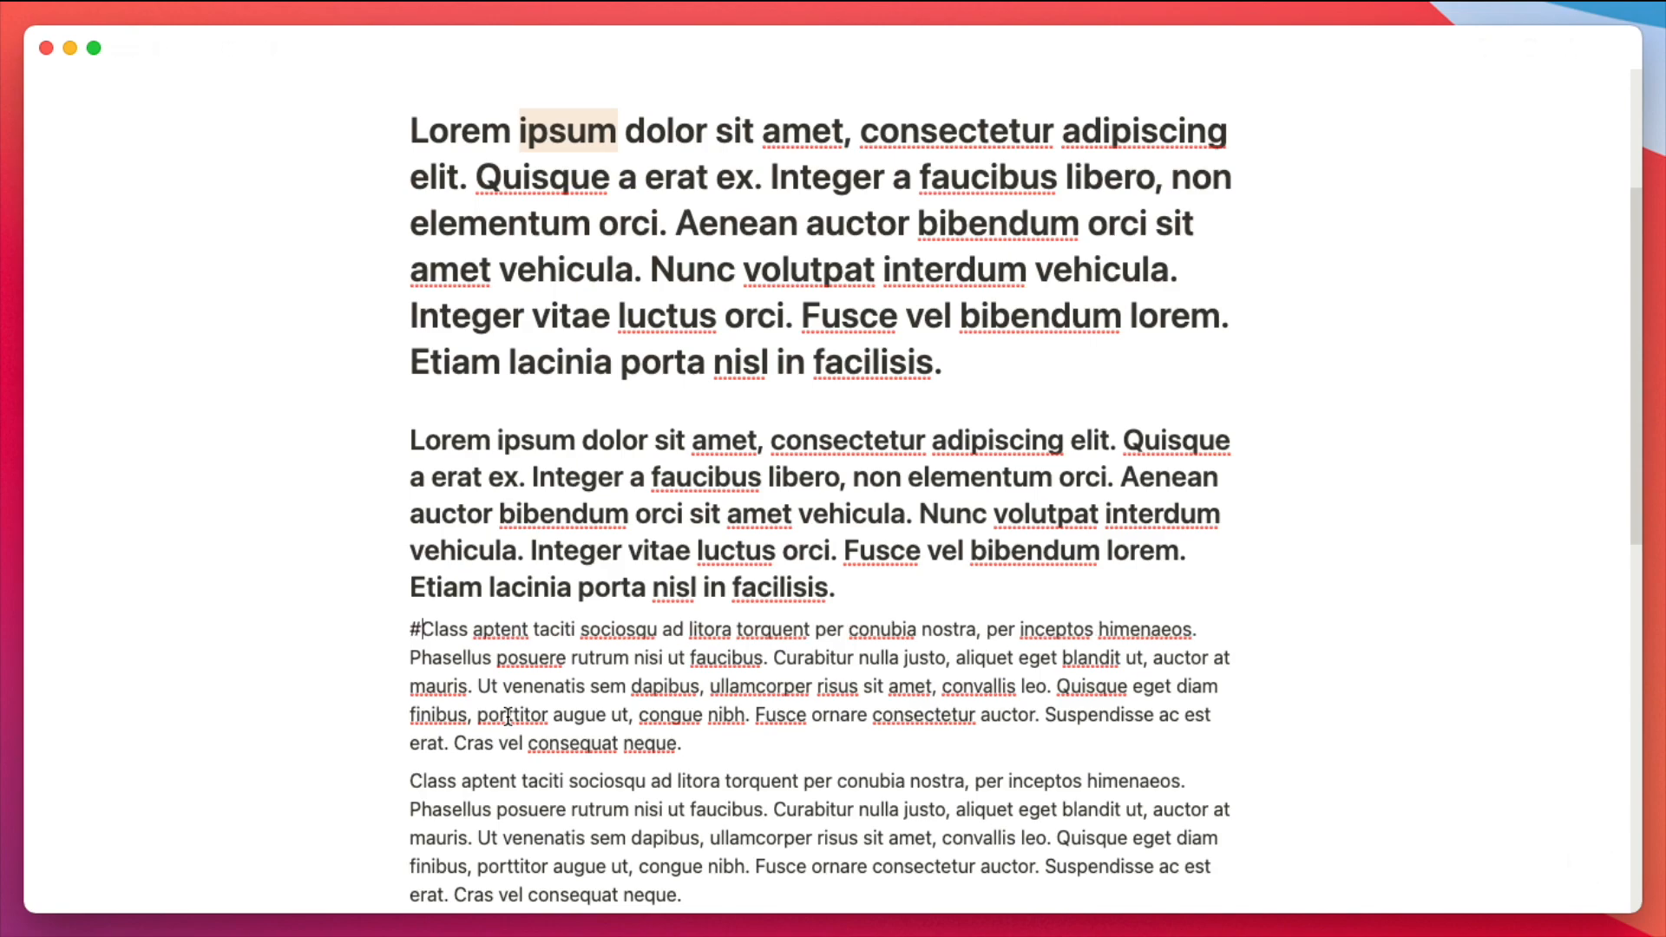
scroll(468, 577, "down", 1)
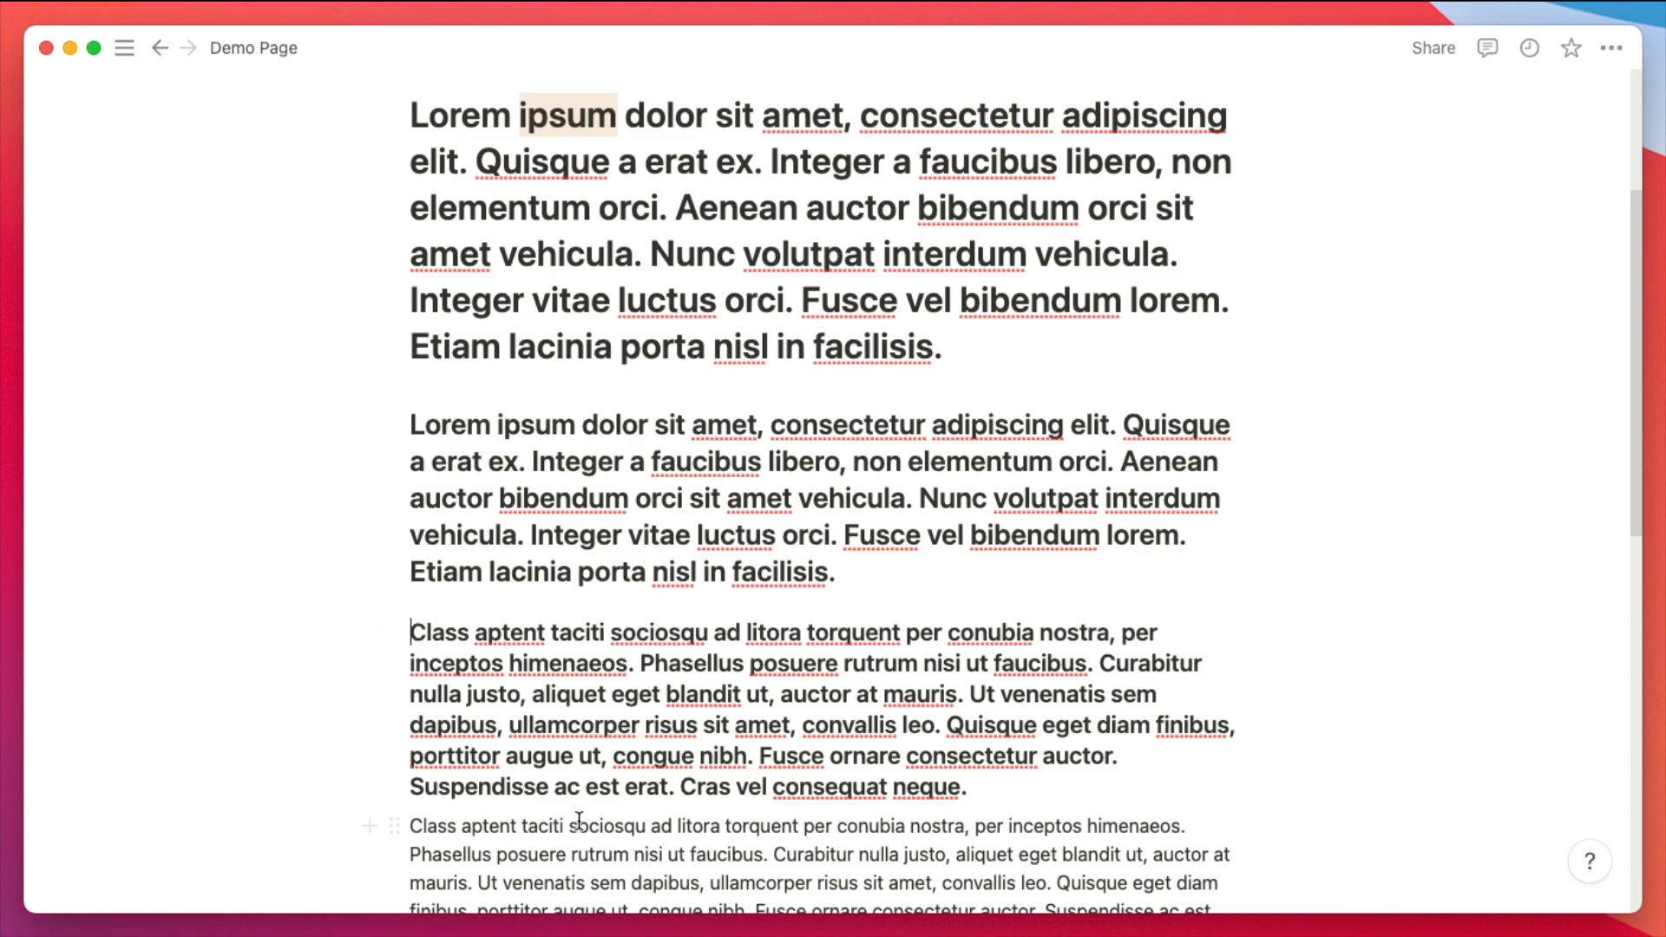
type("##")
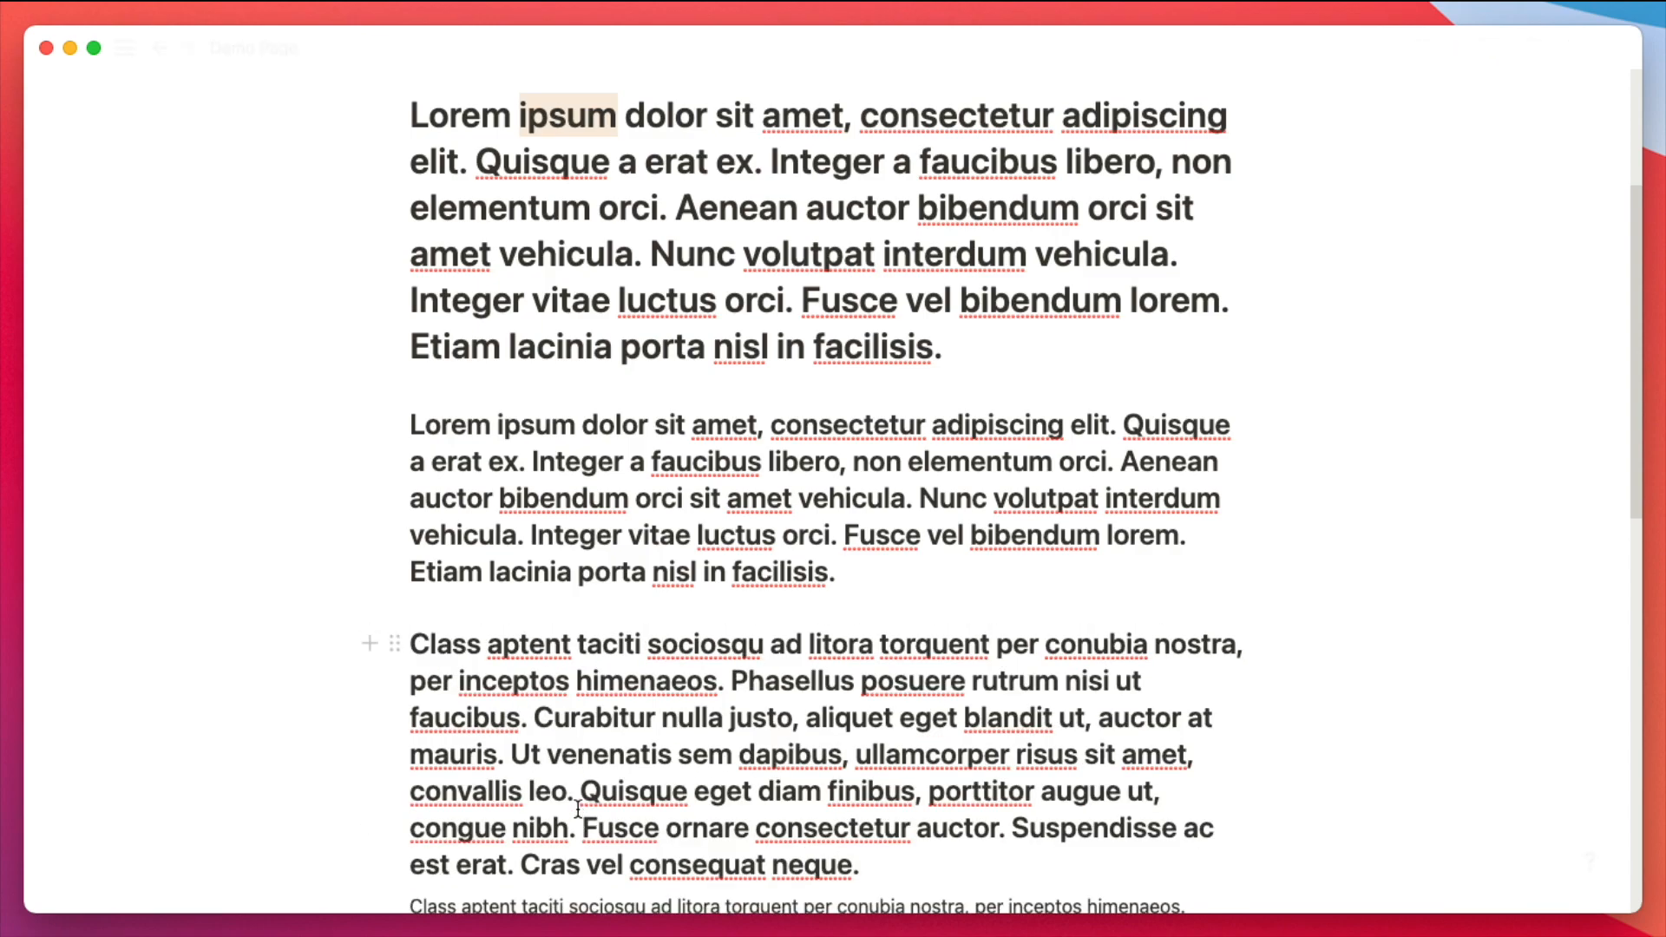
- Convert the remaining plain Class aptent paragraph to a bulleted list item (-) and the first Praesent paragraph to a numbered one (1.)
scroll(340, 619, "down", 10)
left_click(449, 533)
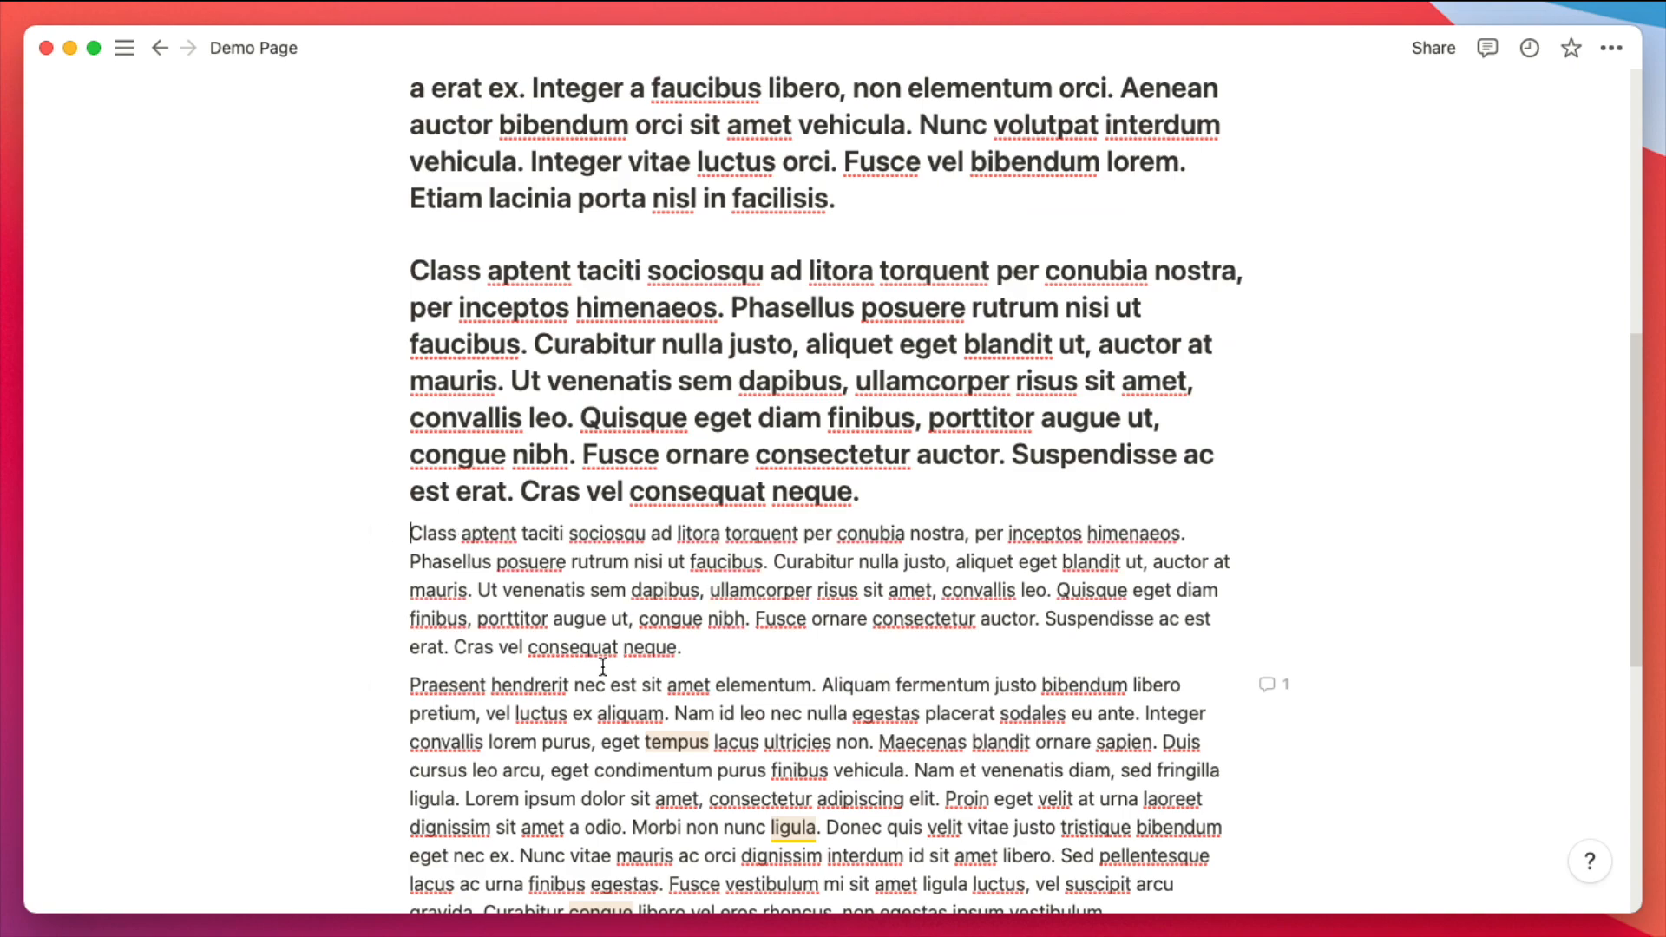
type("-")
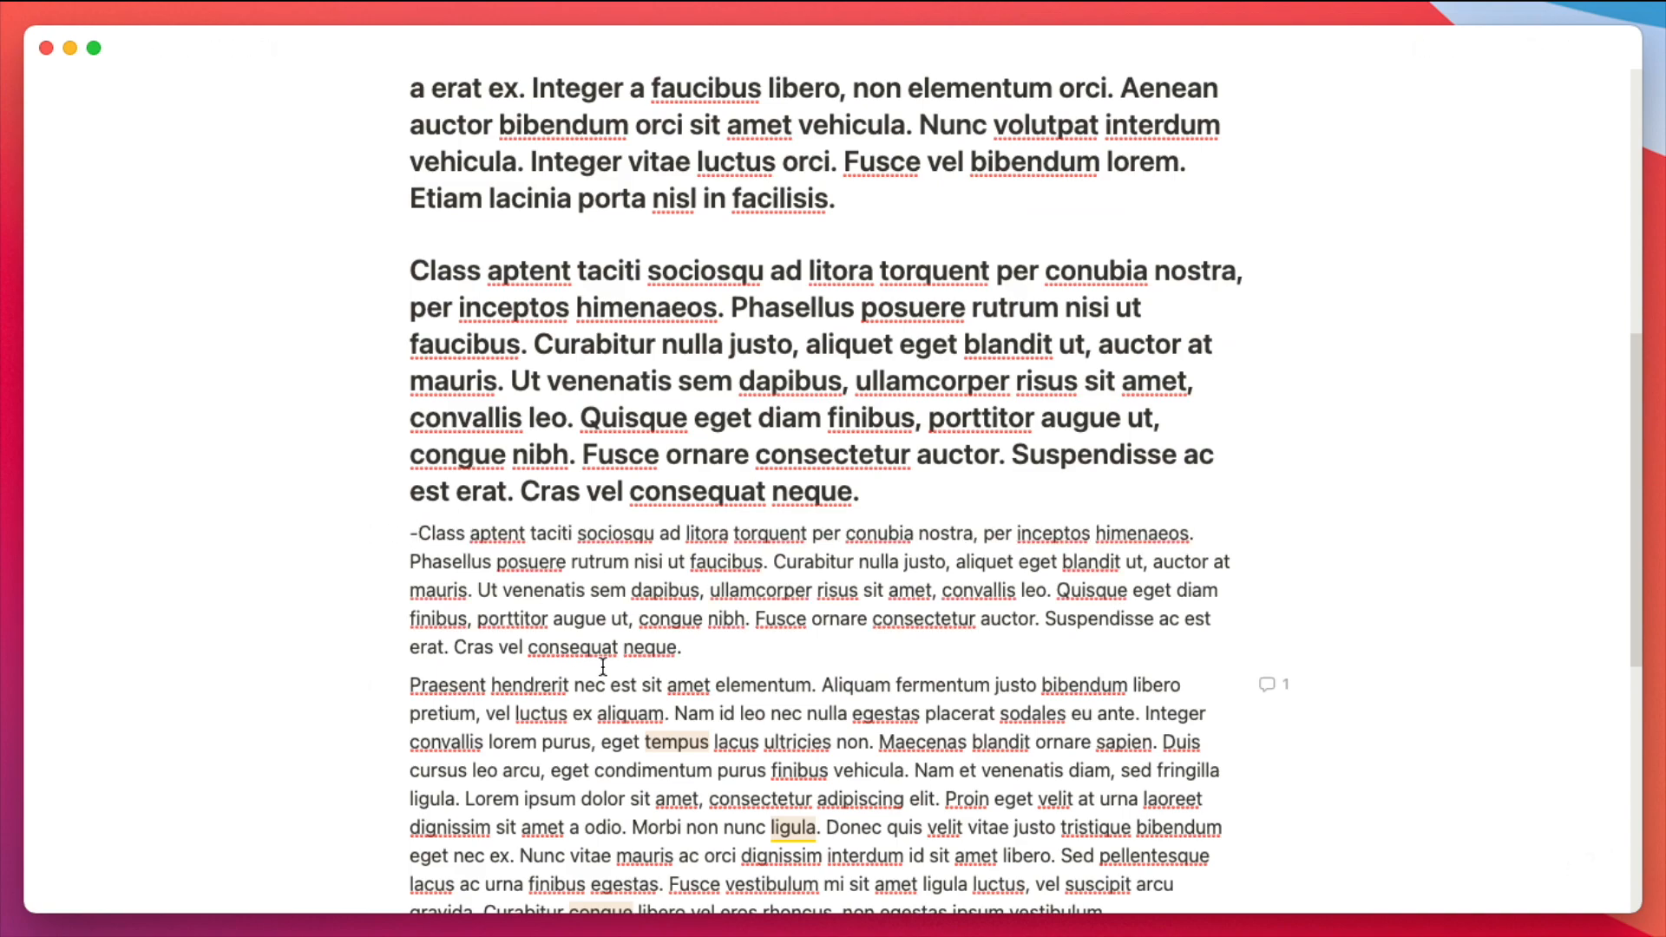
scroll(603, 666, "down", 1)
left_click(430, 655)
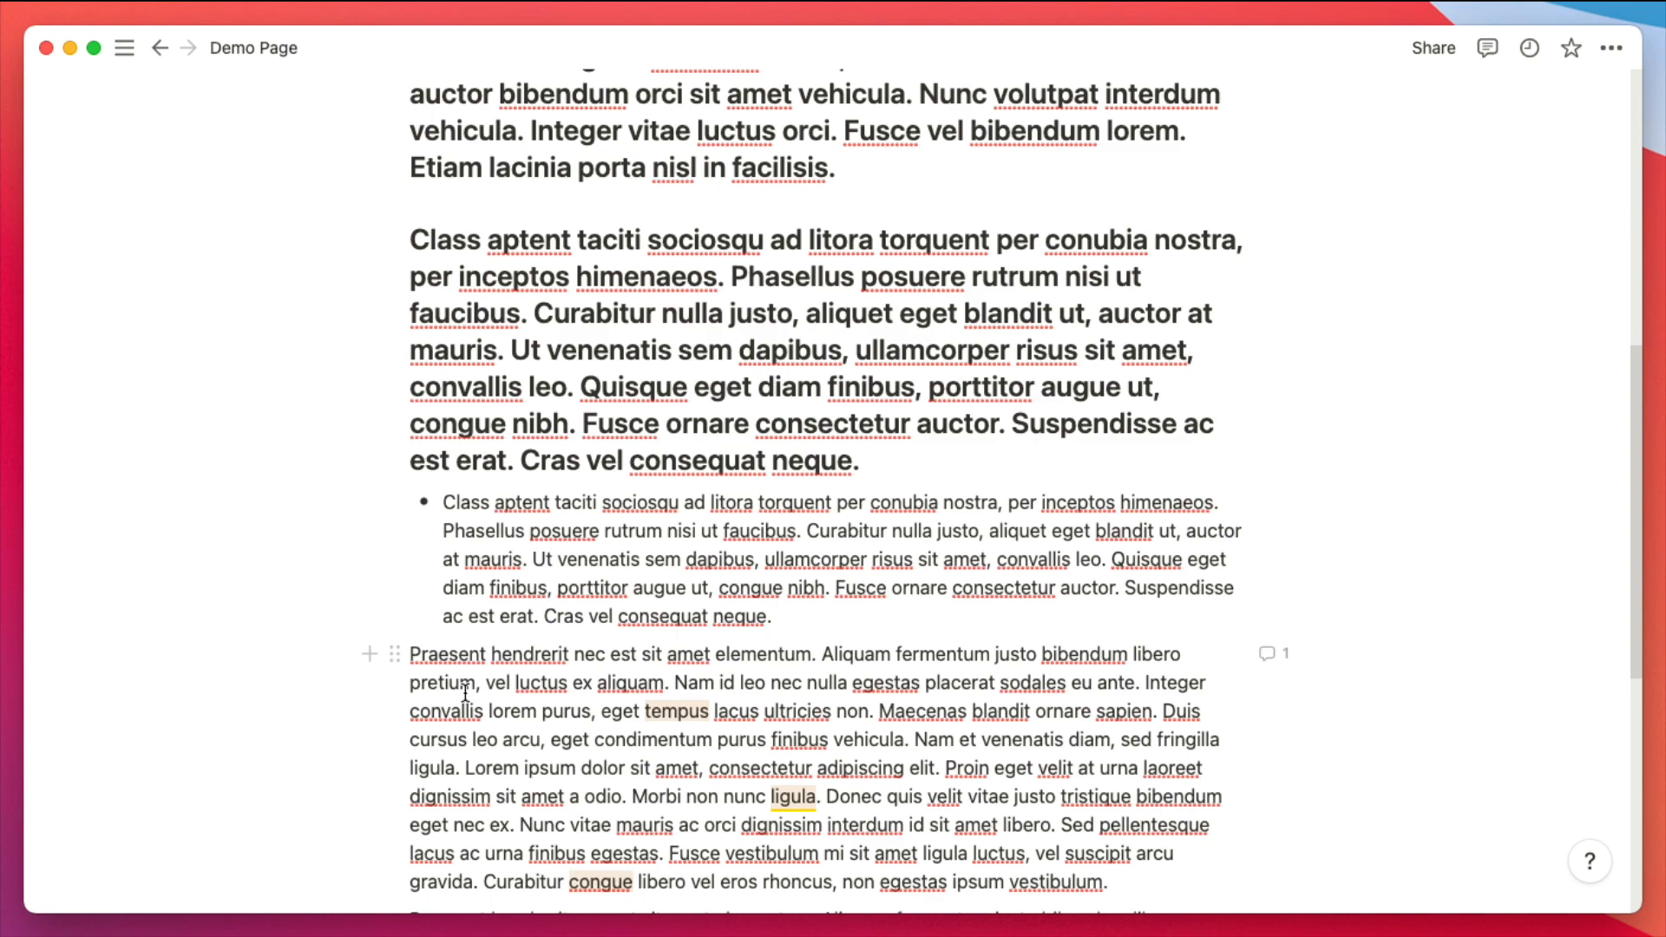
type("1.")
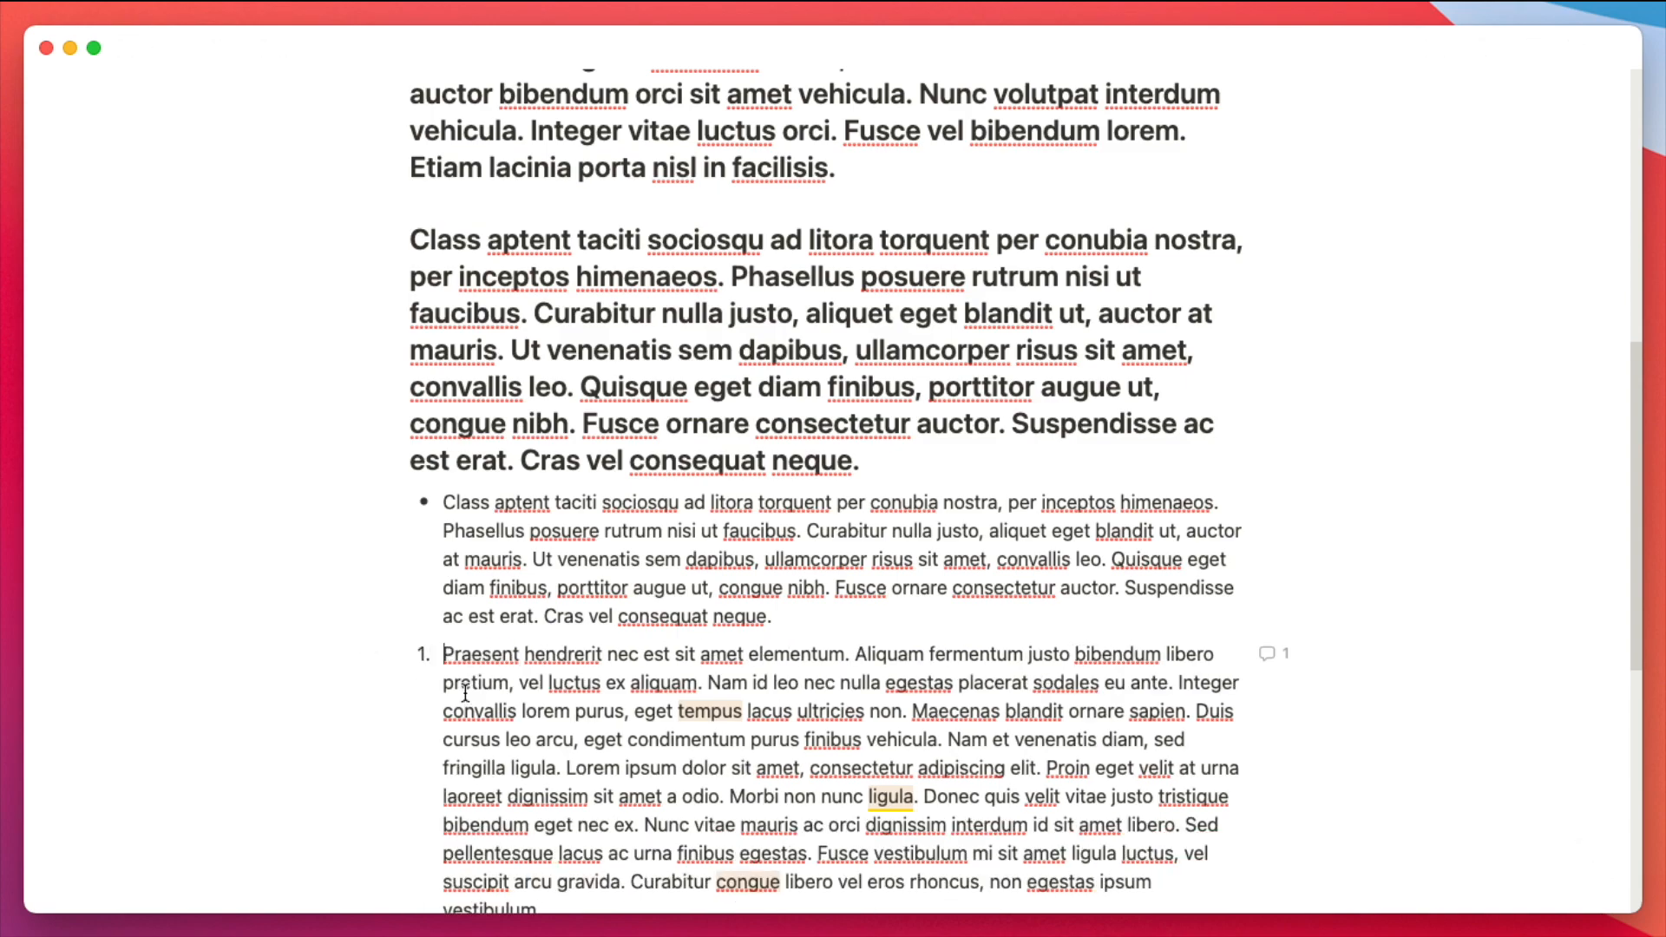
- Convert the last Praesent paragraph on the page to a to-do item with the Markdown prefix []
scroll(466, 707, "down", 1)
scroll(465, 711, "down", 10)
left_click(462, 604)
type("[]")
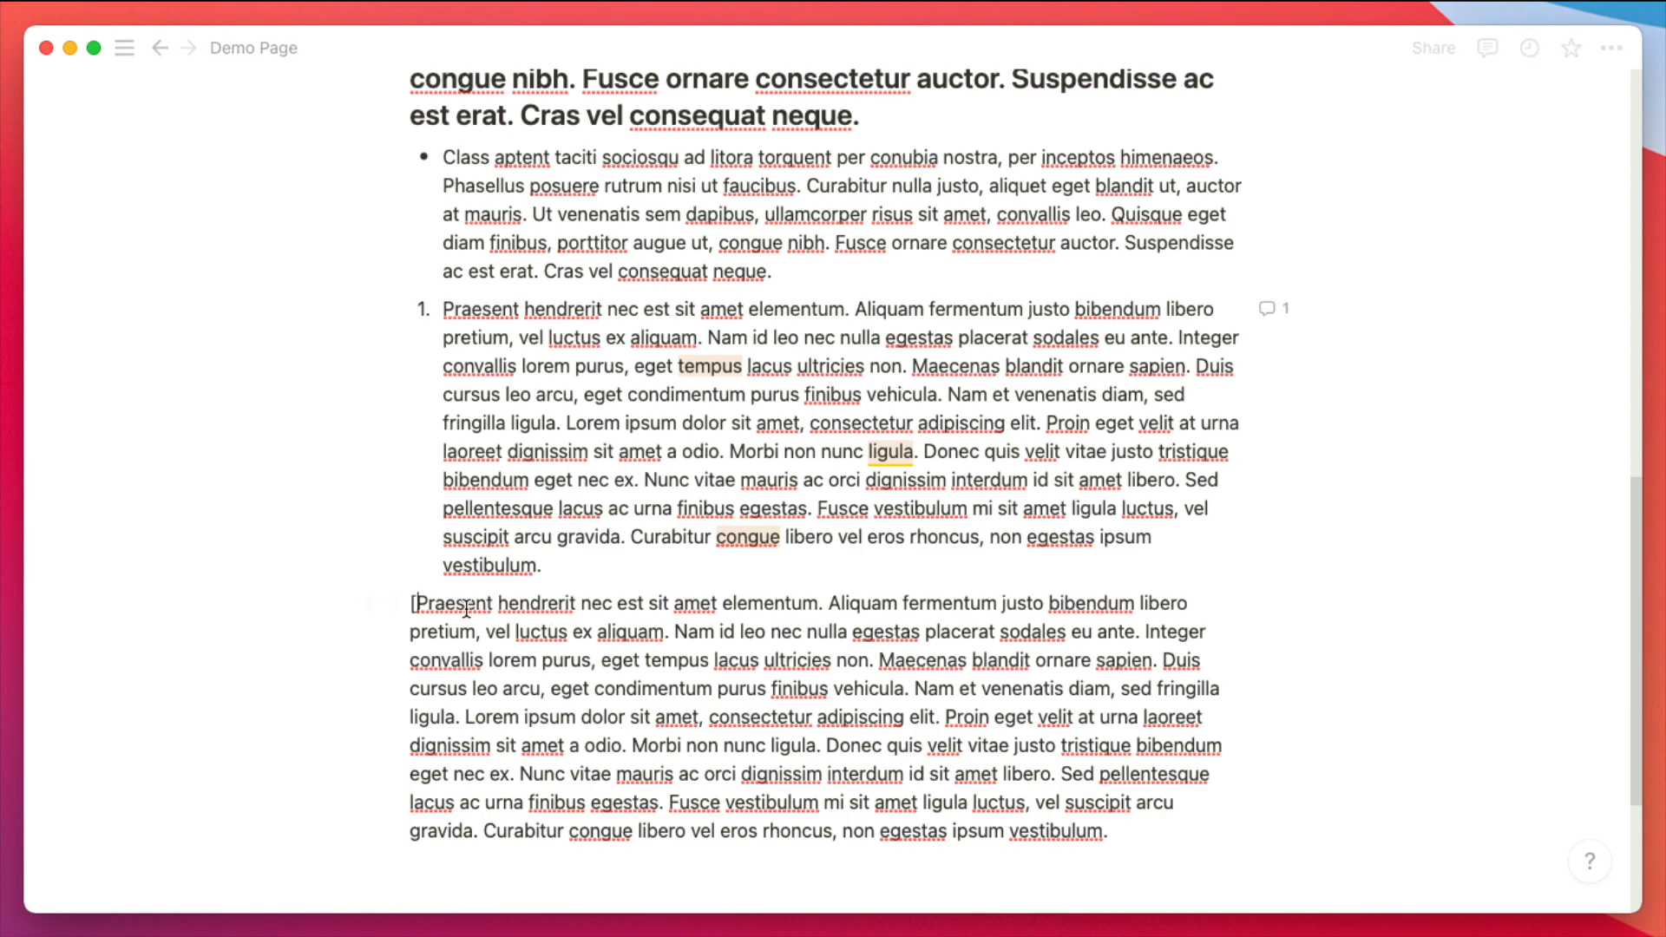